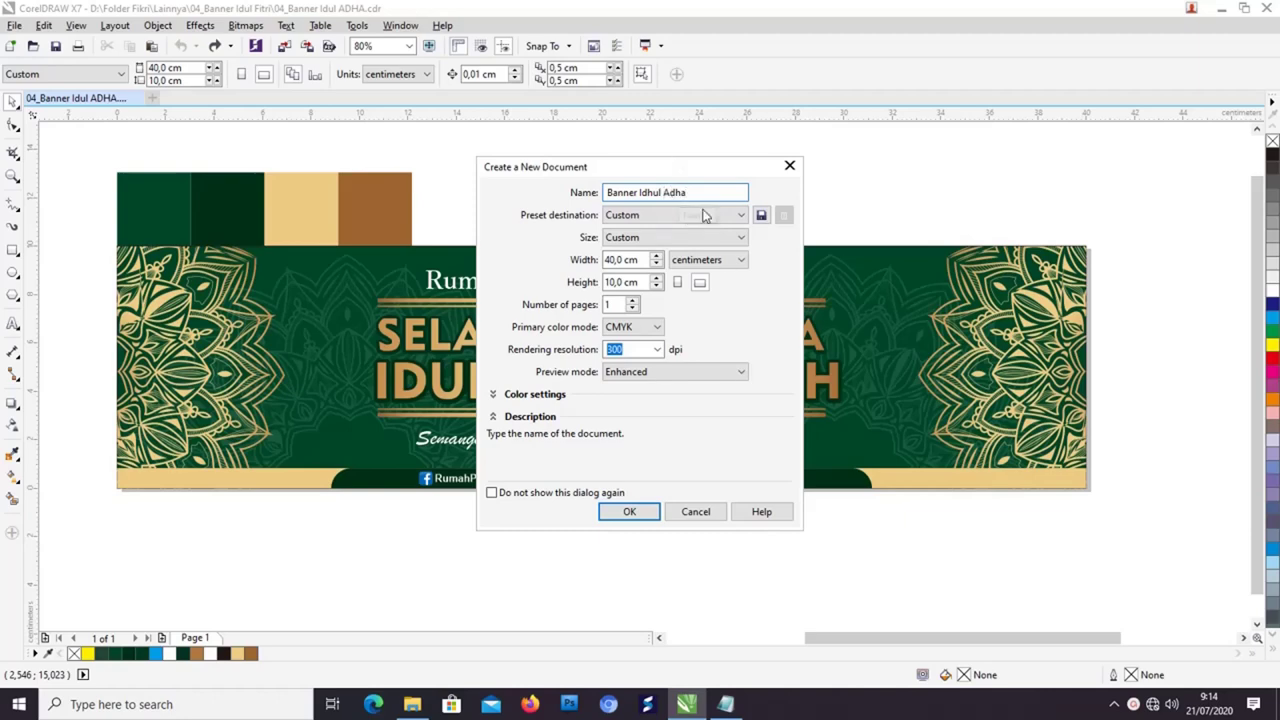
Step: Create a new landscape document named Banner Idhul Adha, 40 cm wide and 10 cm high, with centimeters as the unit
{"action": "left_click_drag", "start_coordinate": [640, 260], "coordinate": [604, 283]}
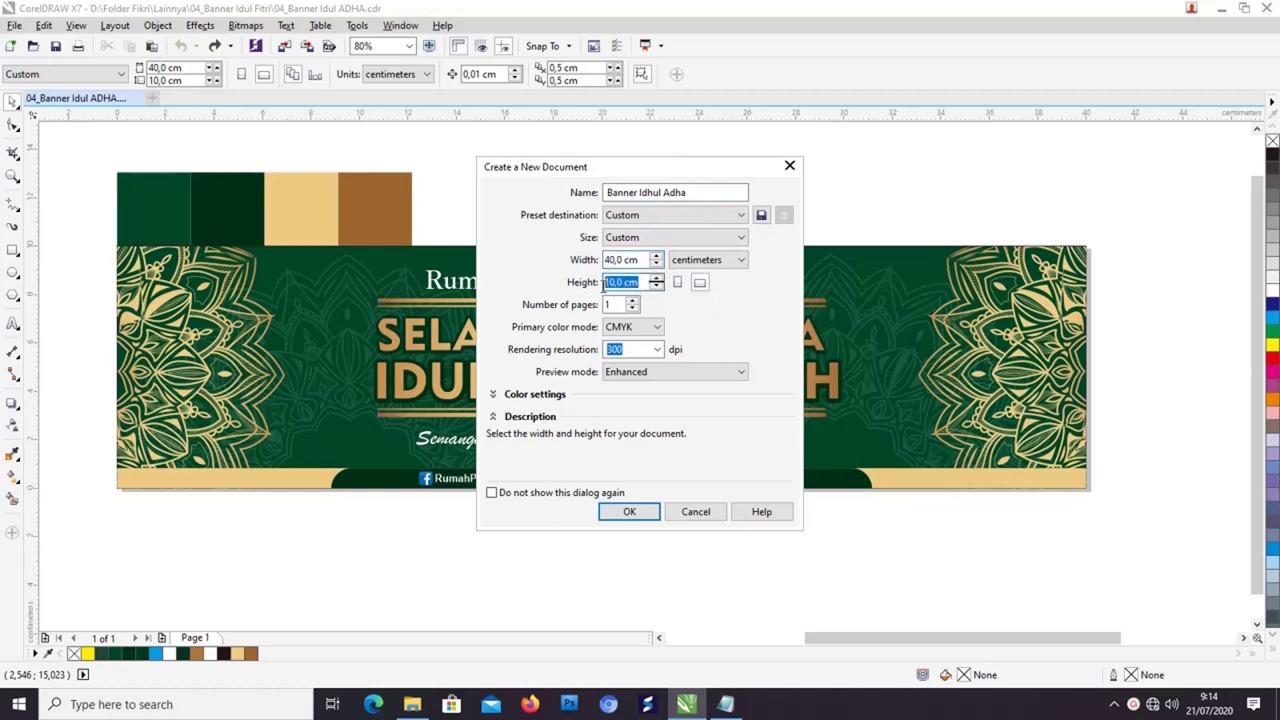
{"action": "left_click", "coordinate": [700, 262]}
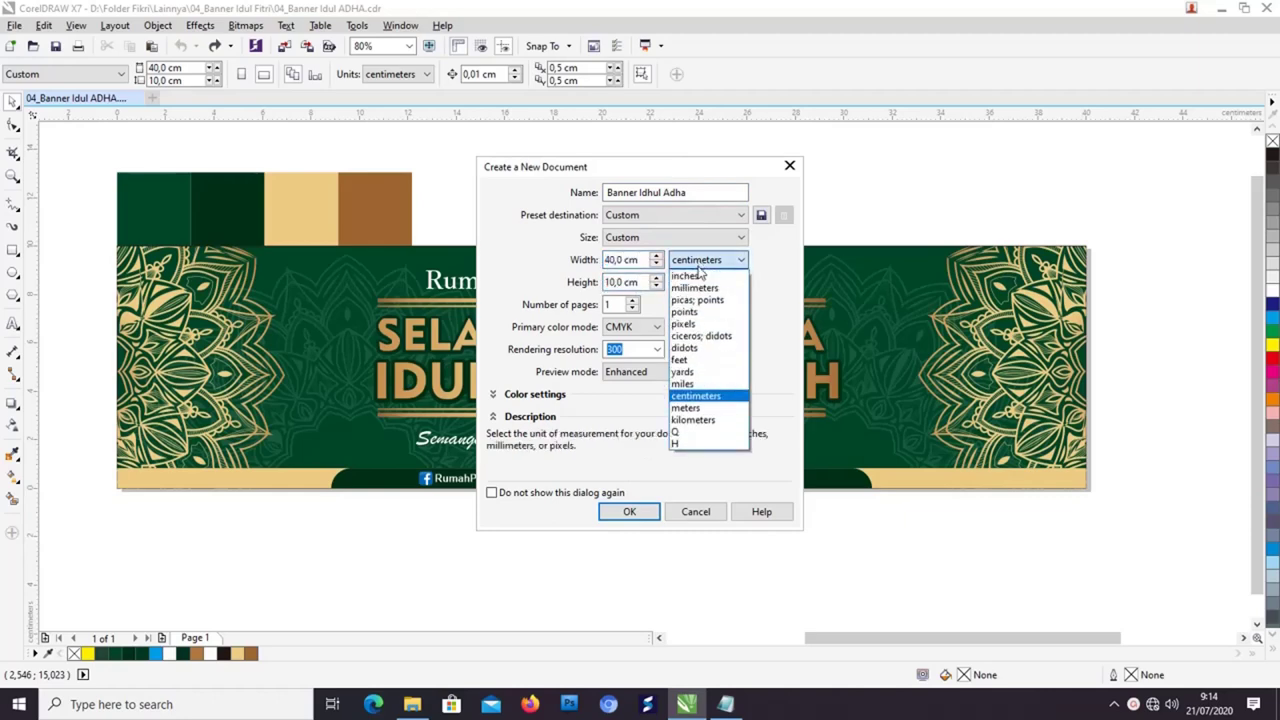
{"action": "left_click", "coordinate": [695, 396]}
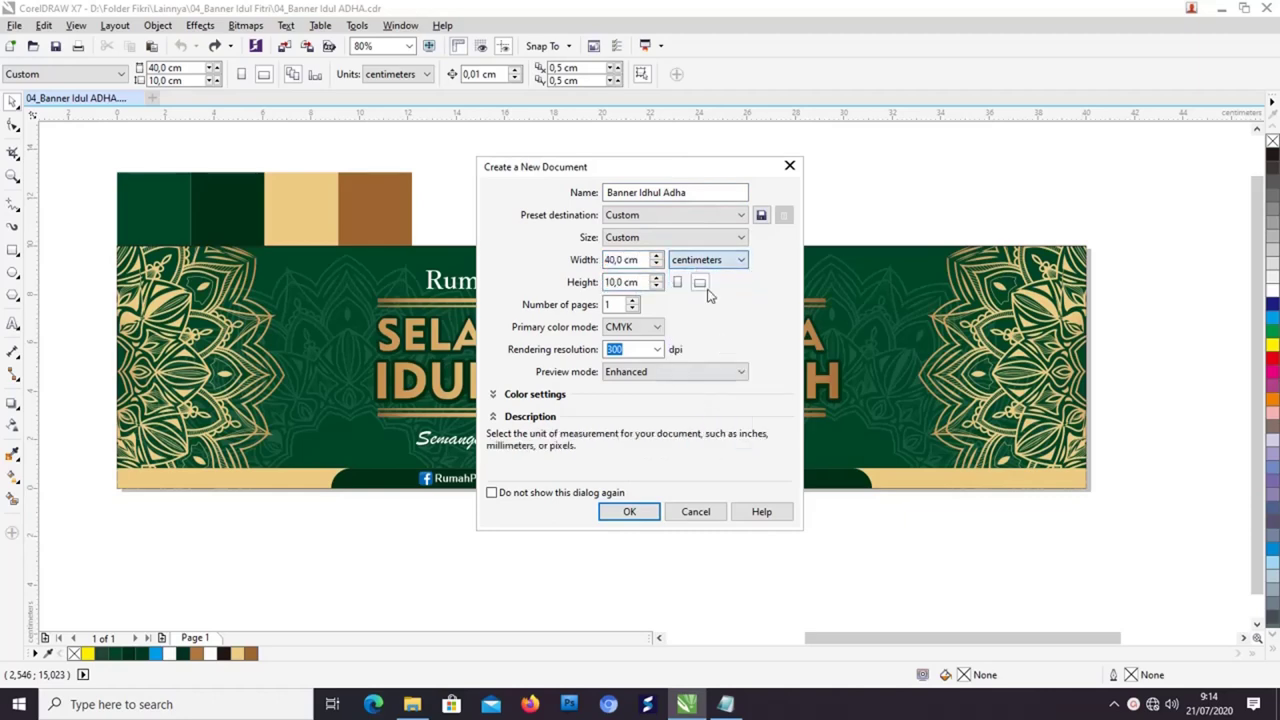
{"action": "left_click", "coordinate": [629, 512]}
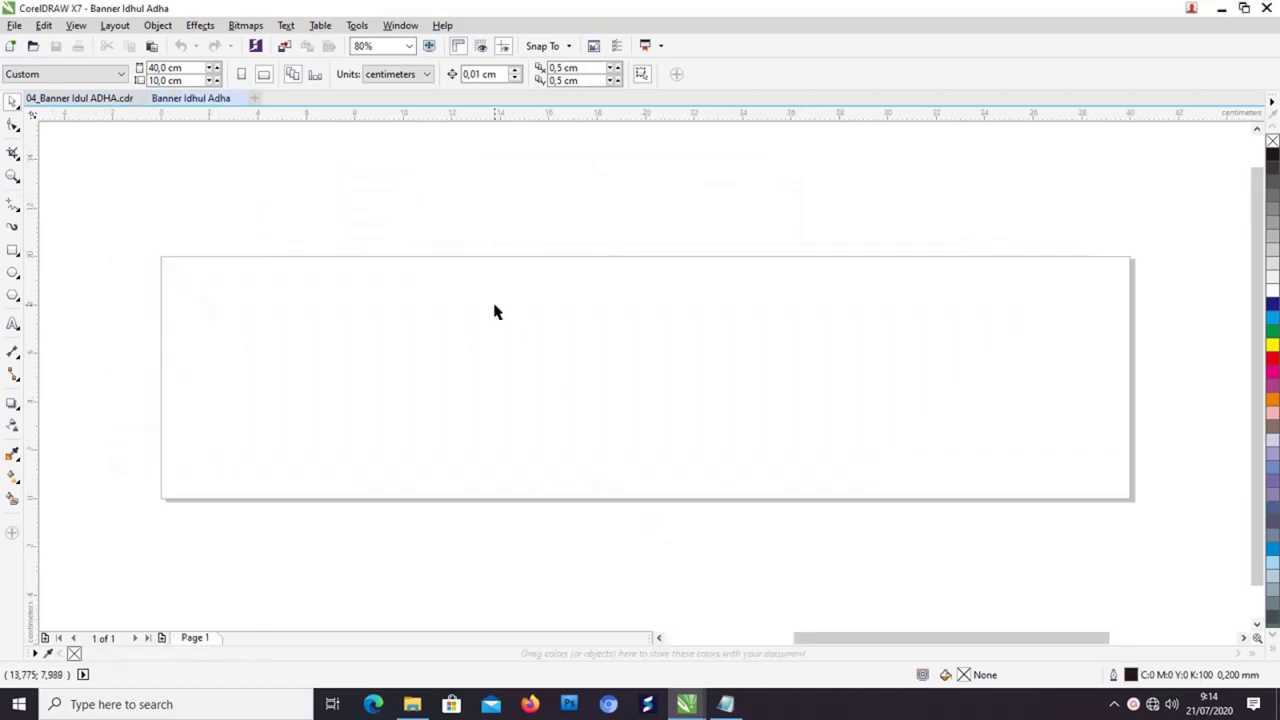
Step: Import the files 01_Patttern, 02_Palet Warna, Gold Color and Medsos from the project folder onto the new page
{"action": "left_click_drag", "start_coordinate": [505, 310], "coordinate": [494, 296]}
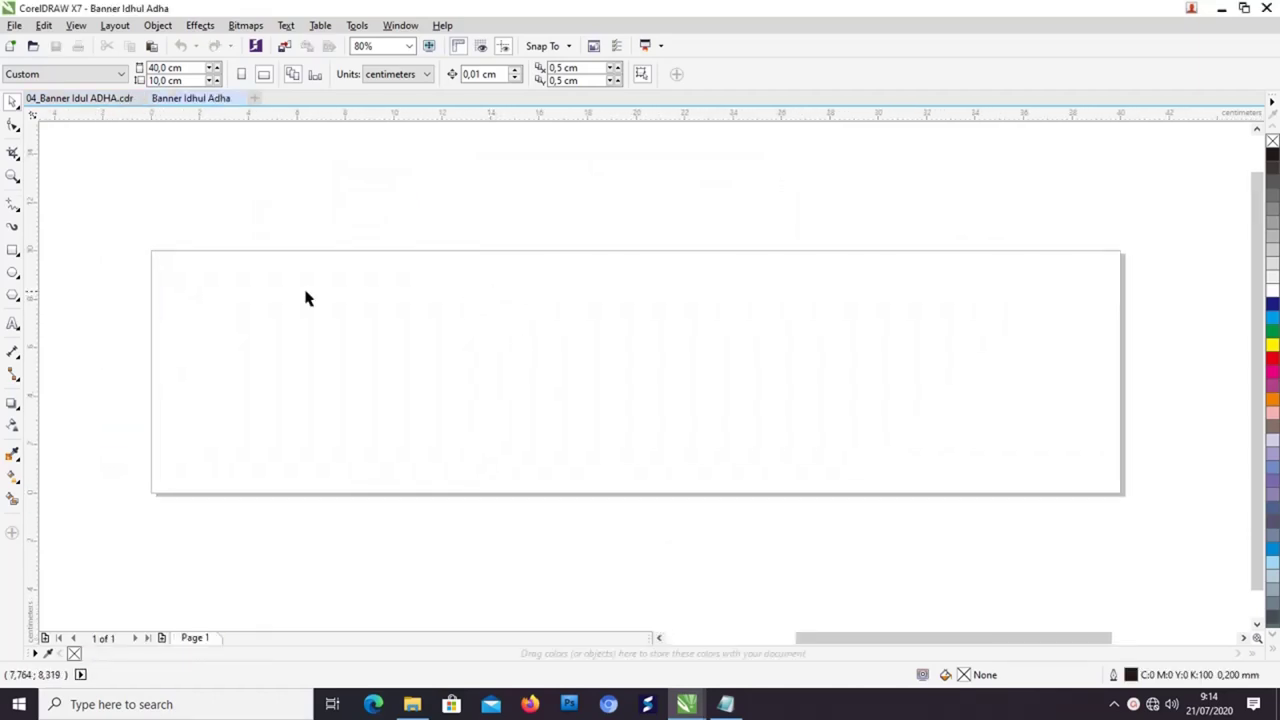
{"action": "key", "text": "alt+Tab"}
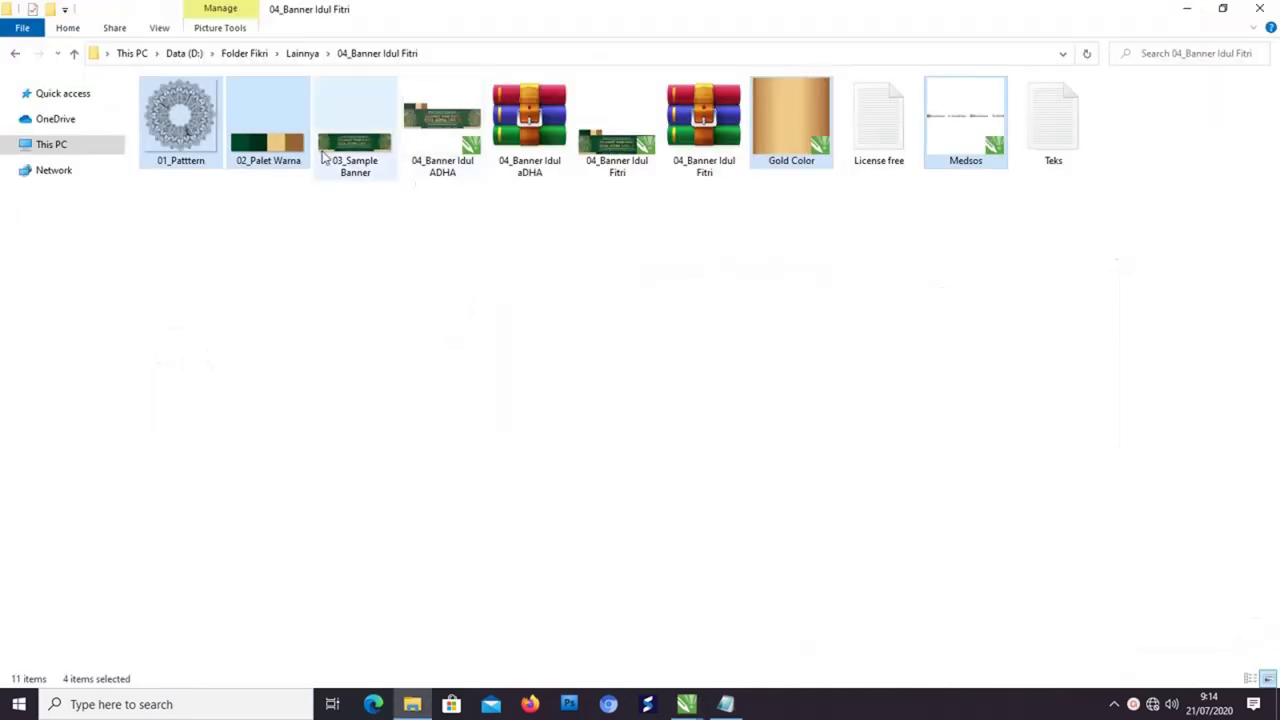
{"action": "left_click_drag", "start_coordinate": [297, 141], "coordinate": [678, 472]}
{"action": "left_click_drag", "start_coordinate": [659, 391], "coordinate": [658, 391]}
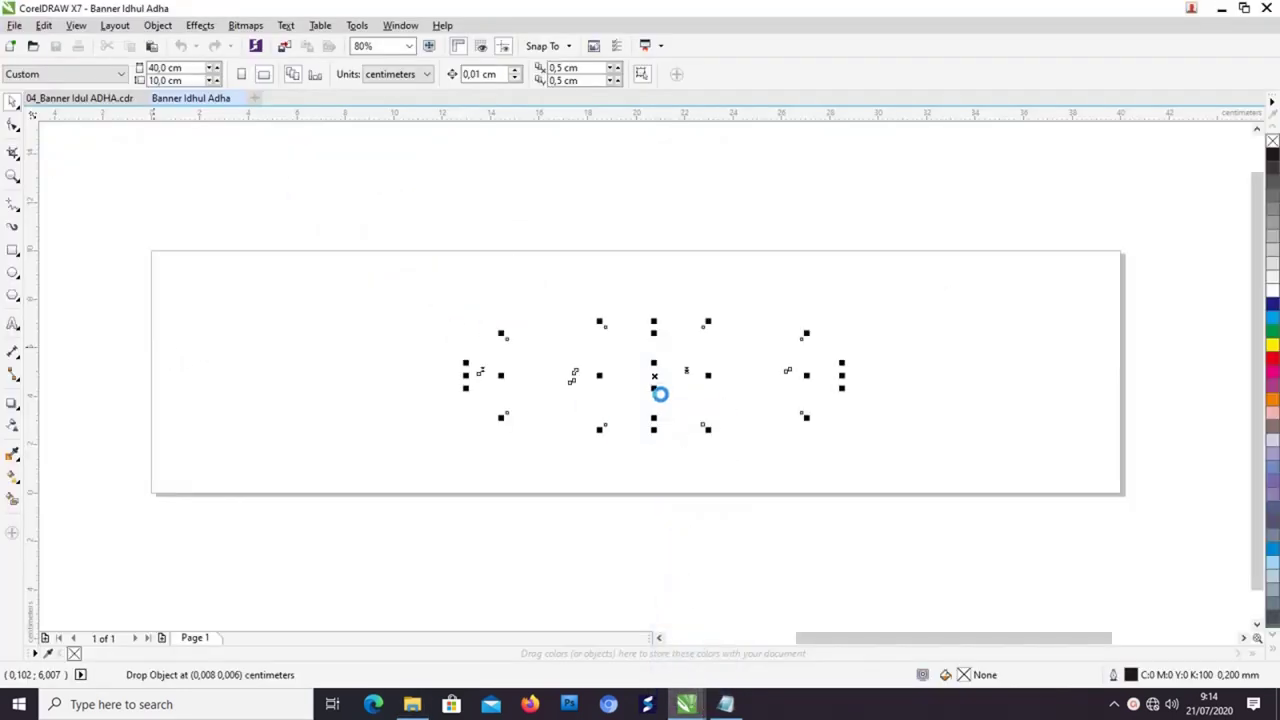
Step: Shrink the mandala bitmap to about 15 cm and place it above the page's upper-left corner
{"action": "scroll", "coordinate": [769, 388], "scroll_direction": "down", "scroll_amount": 2}
{"action": "left_click_drag", "start_coordinate": [715, 328], "coordinate": [325, 279]}
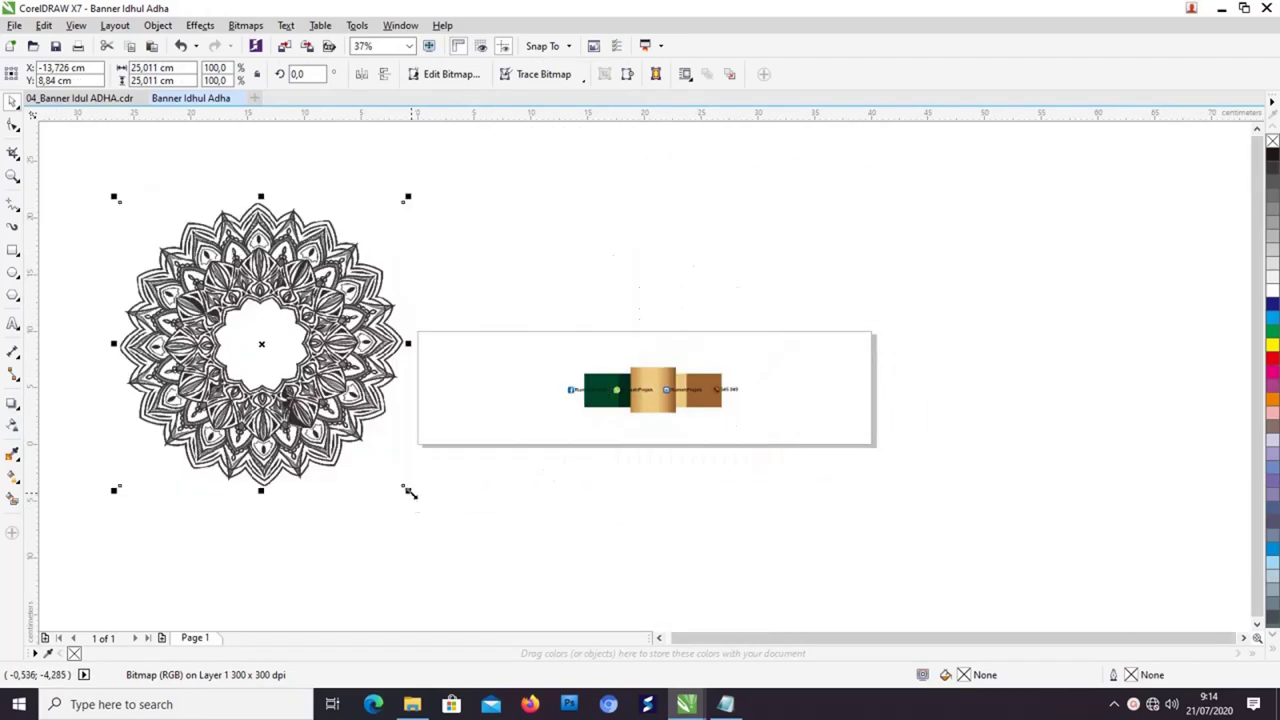
{"action": "left_click_drag", "start_coordinate": [409, 491], "coordinate": [290, 372]}
{"action": "left_click_drag", "start_coordinate": [243, 262], "coordinate": [516, 215]}
{"action": "left_click", "coordinate": [707, 250]}
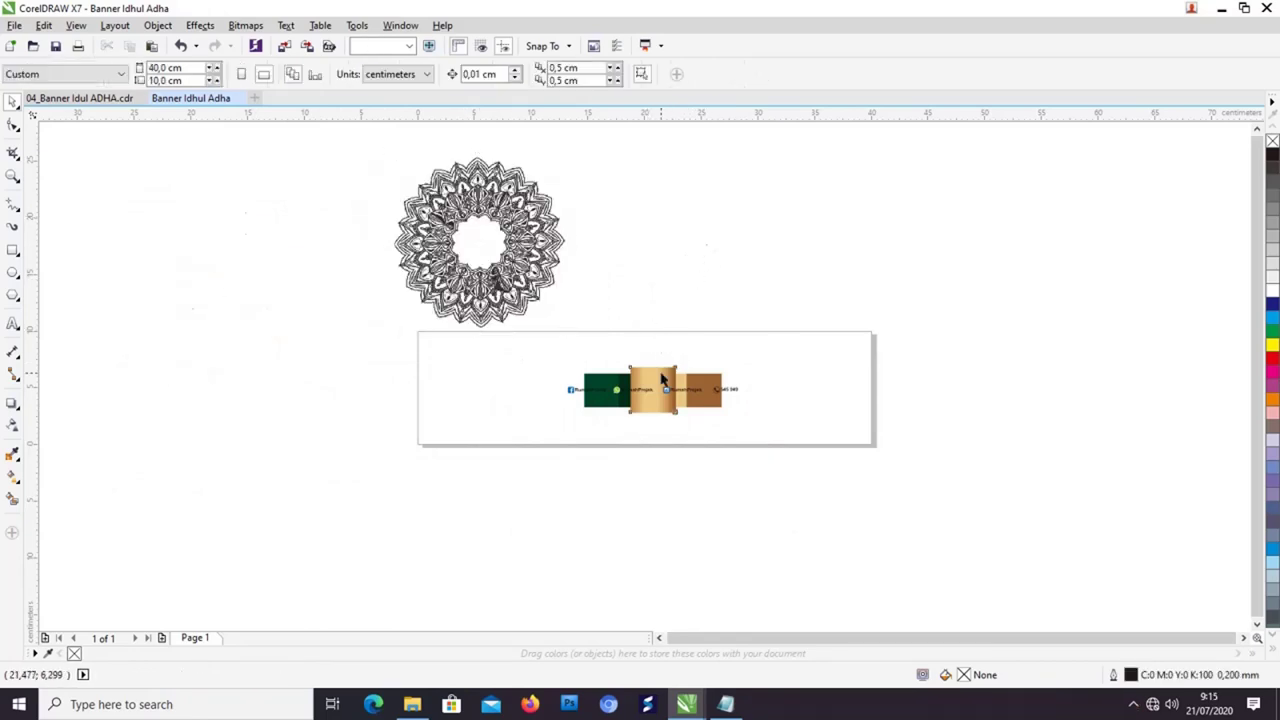
Step: Move the gold swatch above the page and place the mandala near the page's upper-right corner, scaled down to about 10 cm
{"action": "left_click_drag", "start_coordinate": [662, 374], "coordinate": [689, 222]}
{"action": "left_click", "coordinate": [551, 228]}
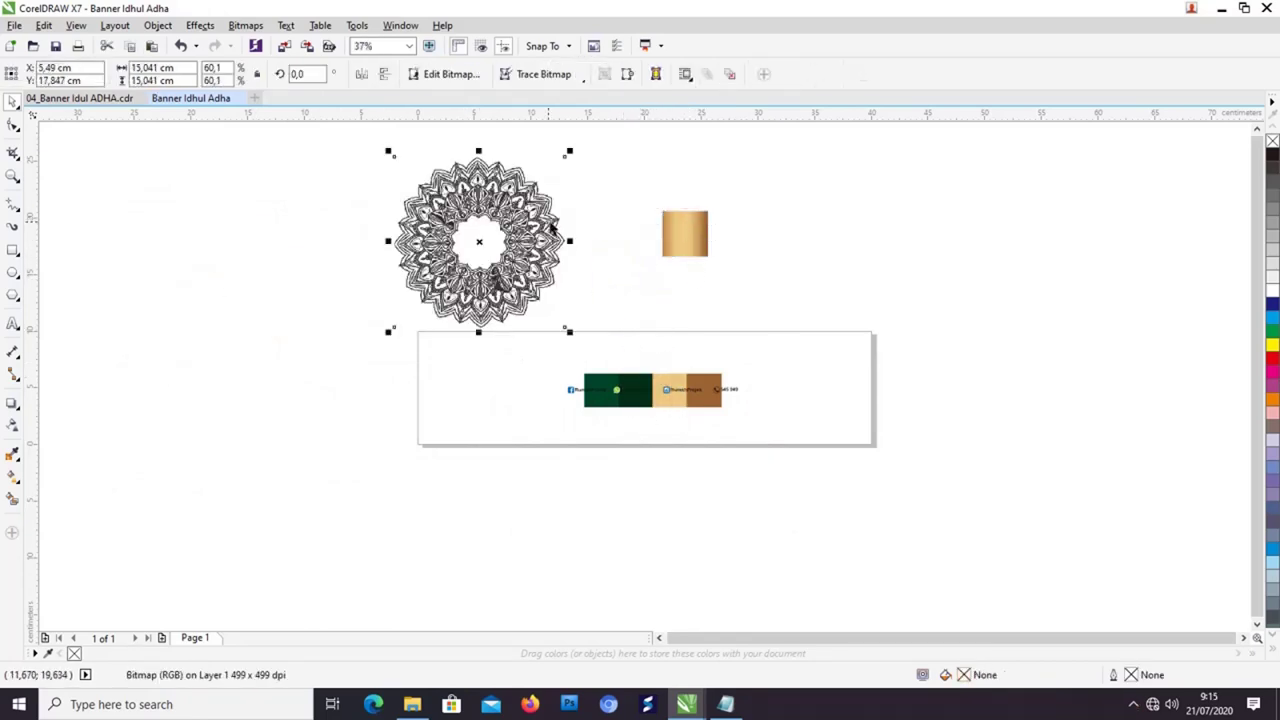
{"action": "left_click_drag", "start_coordinate": [551, 228], "coordinate": [898, 230]}
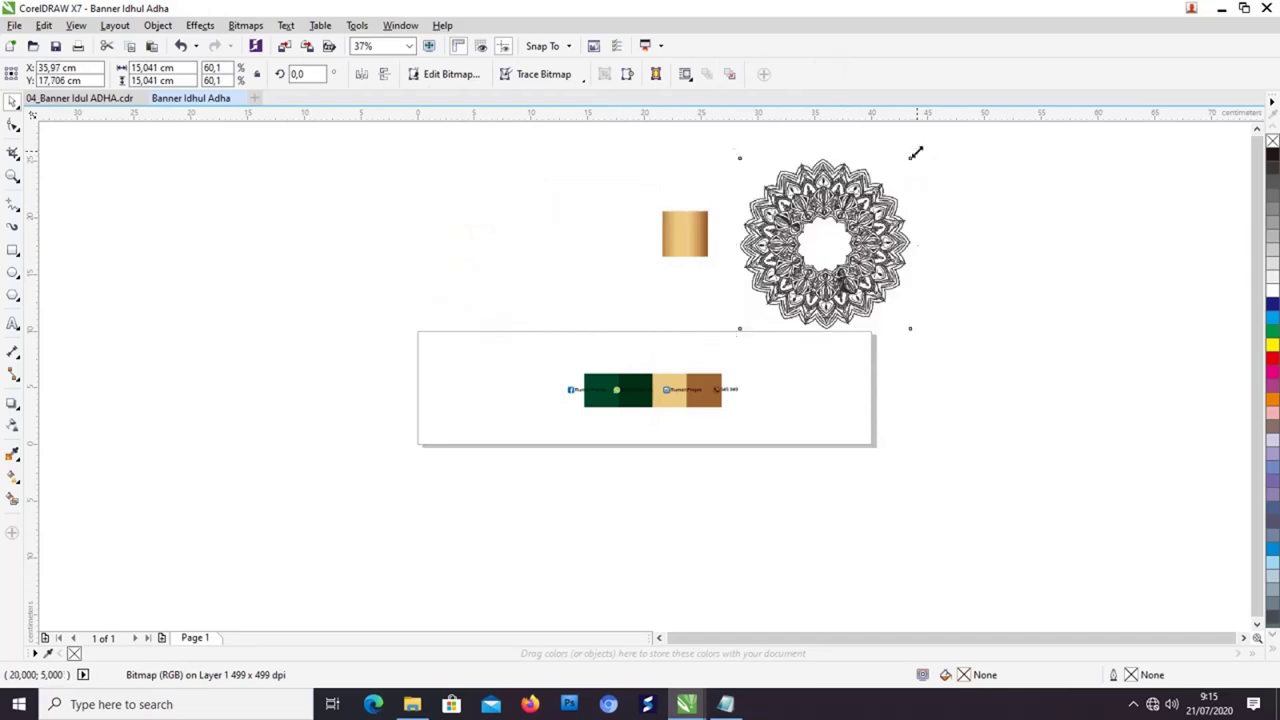
{"action": "left_click_drag", "start_coordinate": [916, 152], "coordinate": [853, 200]}
{"action": "left_click", "coordinate": [735, 250]}
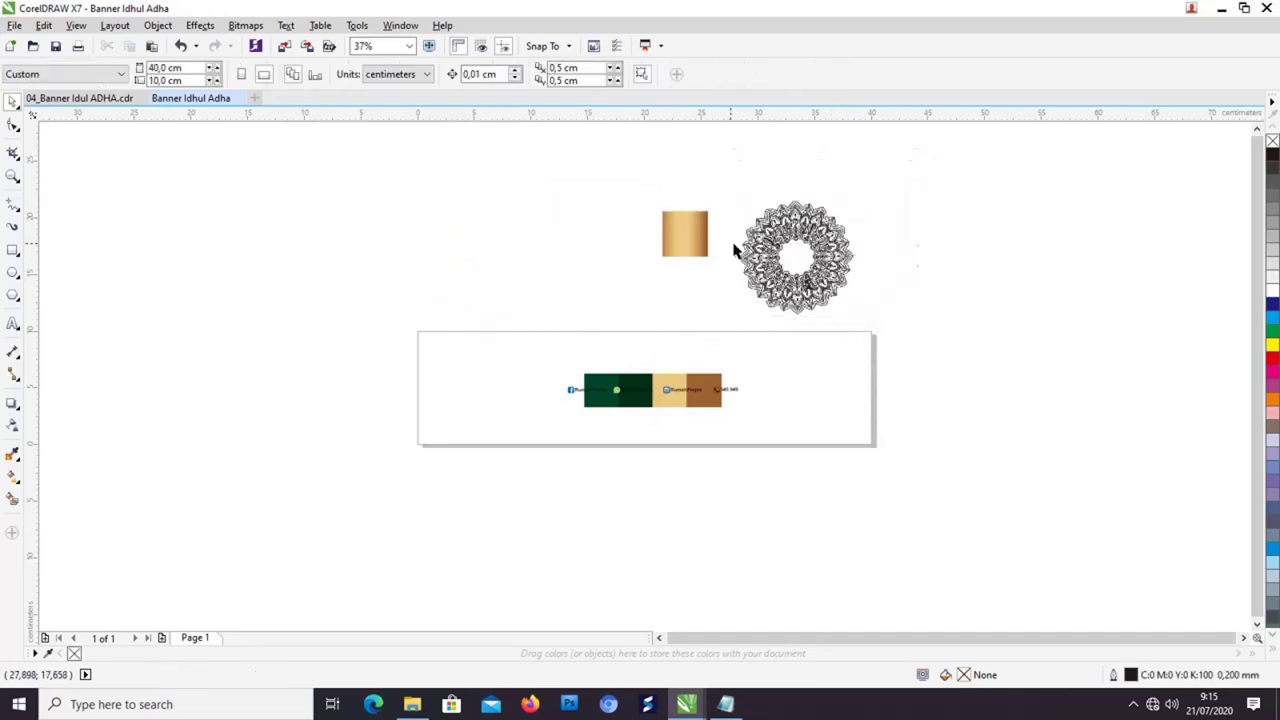
Step: Lower the gold swatch towards the page and move the social media contact row off the palette to beneath the mandala
{"action": "left_click_drag", "start_coordinate": [686, 234], "coordinate": [696, 300]}
{"action": "left_click", "coordinate": [634, 414]}
{"action": "scroll", "coordinate": [636, 400], "scroll_direction": "up", "scroll_amount": 3}
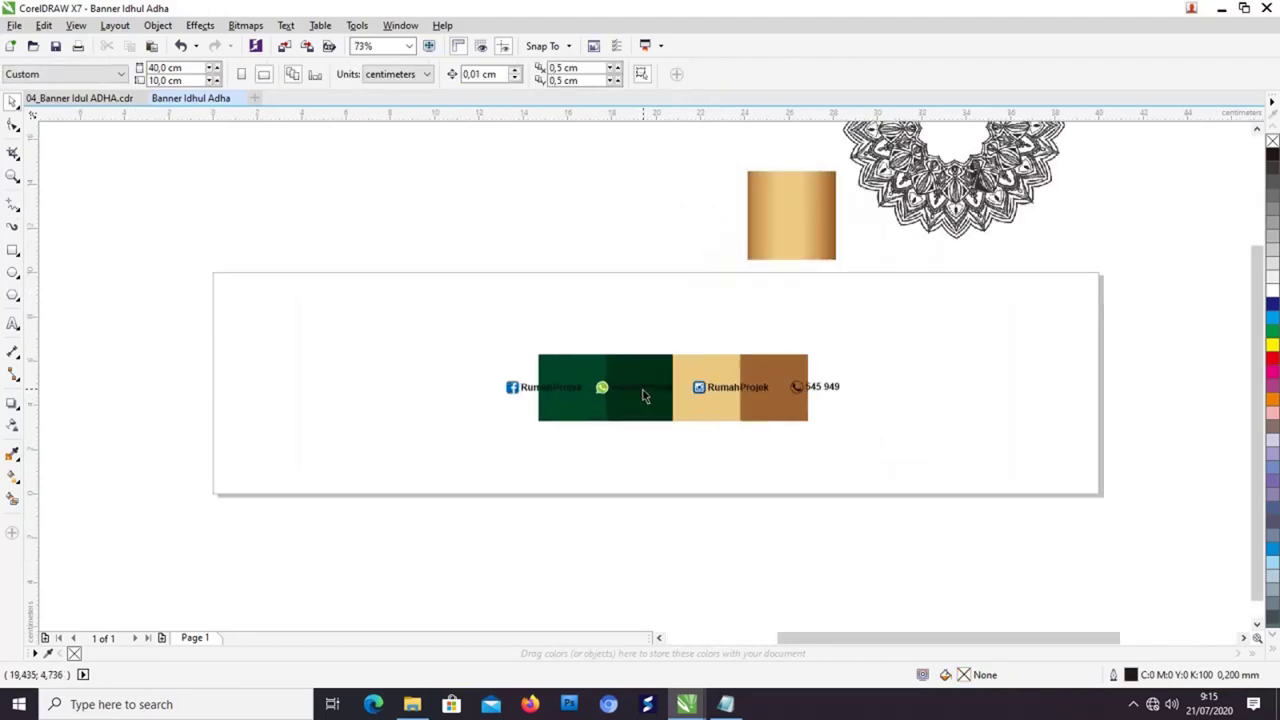
{"action": "left_click_drag", "start_coordinate": [644, 396], "coordinate": [1006, 262]}
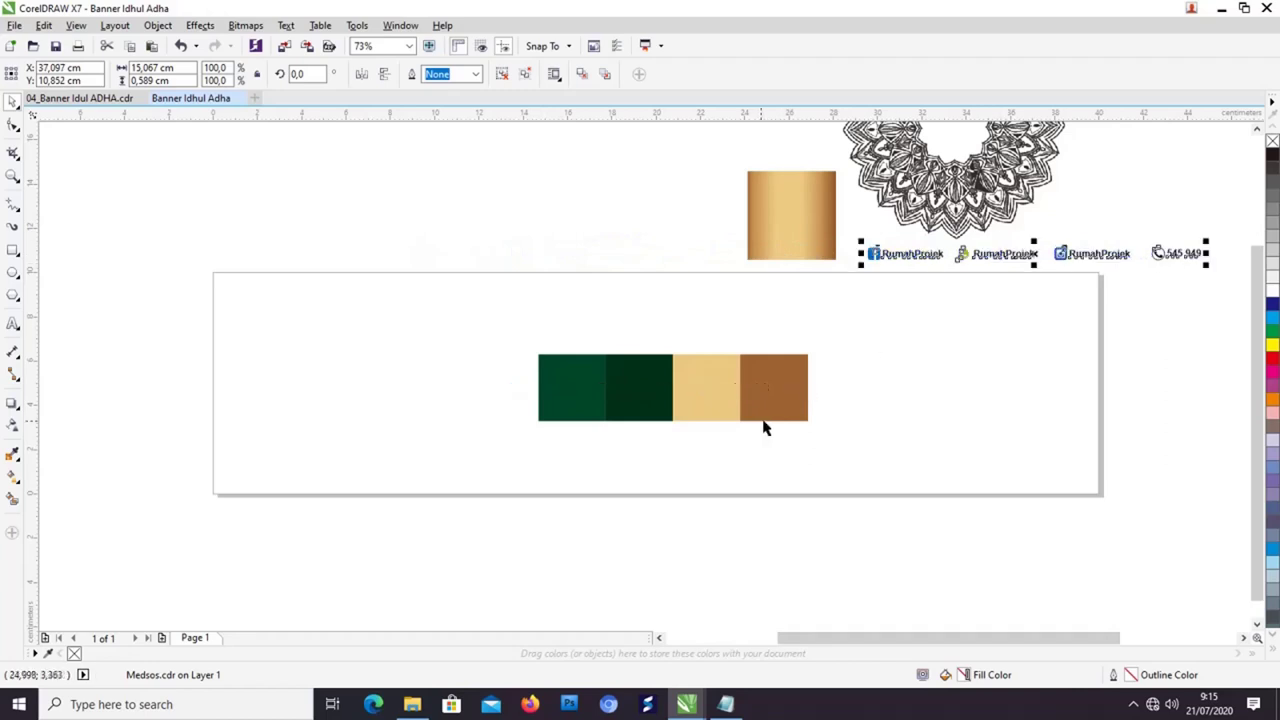
Step: Arrange the colour palette above the page's upper-left corner, with the gold swatch on top of it and the contact row beside it
{"action": "left_click_drag", "start_coordinate": [731, 397], "coordinate": [398, 242]}
{"action": "left_click_drag", "start_coordinate": [820, 232], "coordinate": [463, 149]}
{"action": "left_click", "coordinate": [943, 257]}
{"action": "left_click_drag", "start_coordinate": [950, 257], "coordinate": [585, 257]}
Step: Shift the mandala slightly down and outward so it sits just above the page's upper-right corner
{"action": "left_click", "coordinate": [972, 200]}
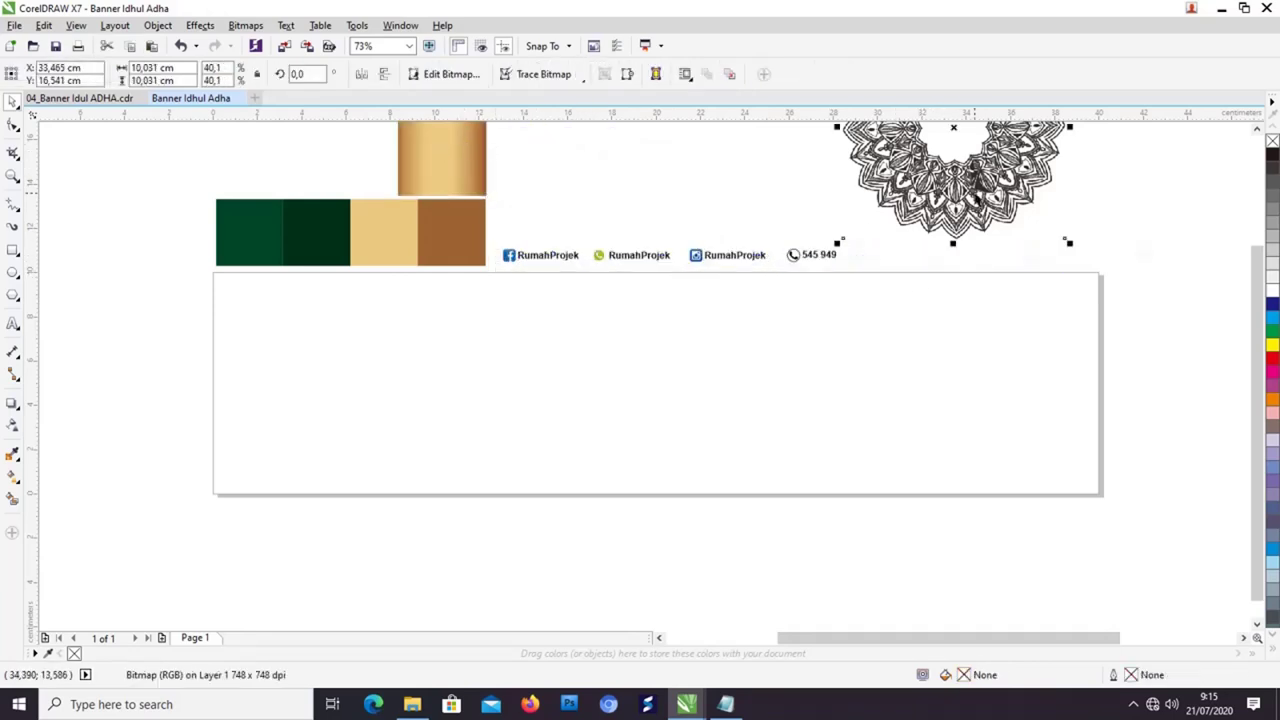
{"action": "left_click_drag", "start_coordinate": [972, 200], "coordinate": [994, 227]}
{"action": "left_click", "coordinate": [1170, 248]}
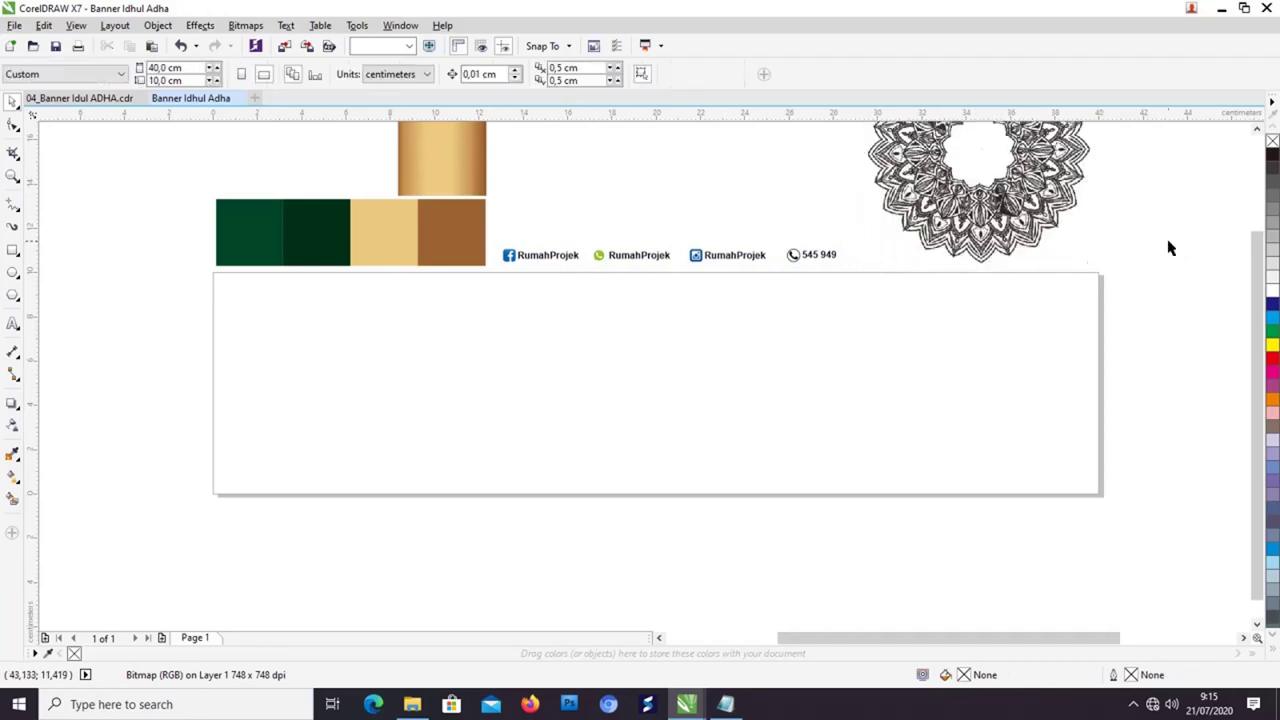
Step: Create a page-sized 40 × 10 cm rectangle as the banner background
{"action": "scroll", "coordinate": [994, 274], "scroll_direction": "down", "scroll_amount": 4}
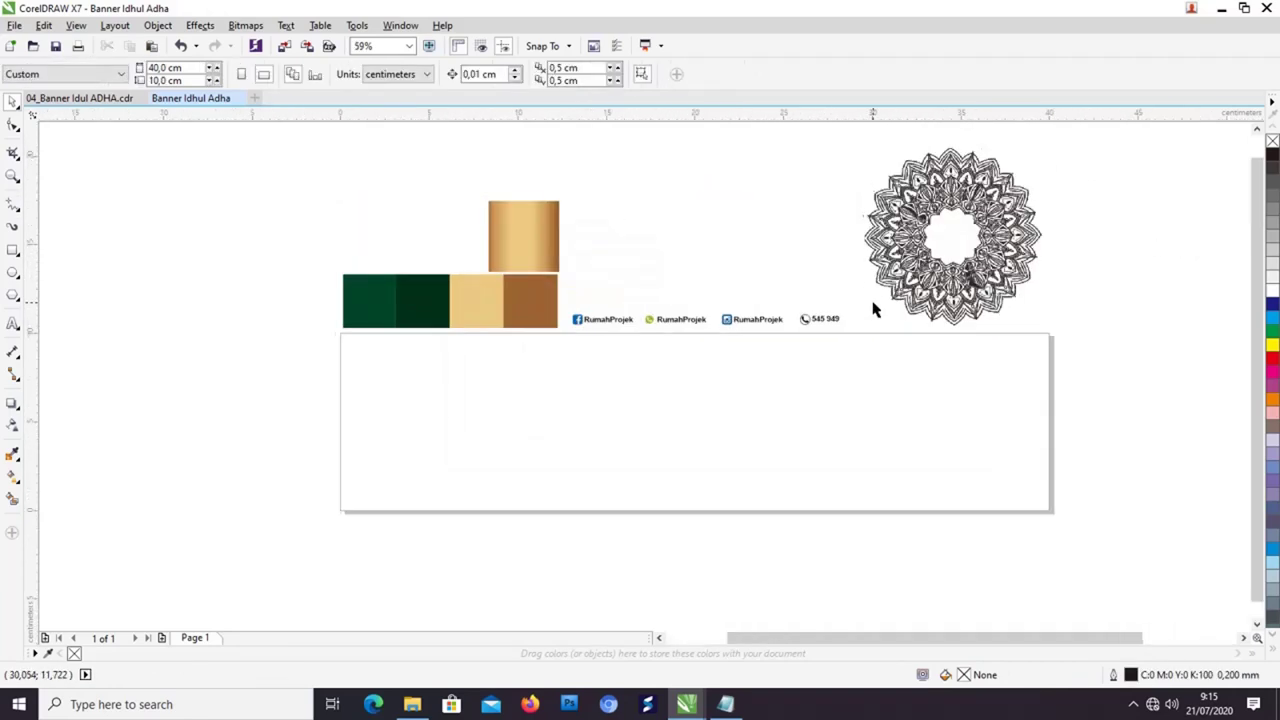
{"action": "left_click_drag", "start_coordinate": [873, 310], "coordinate": [821, 304]}
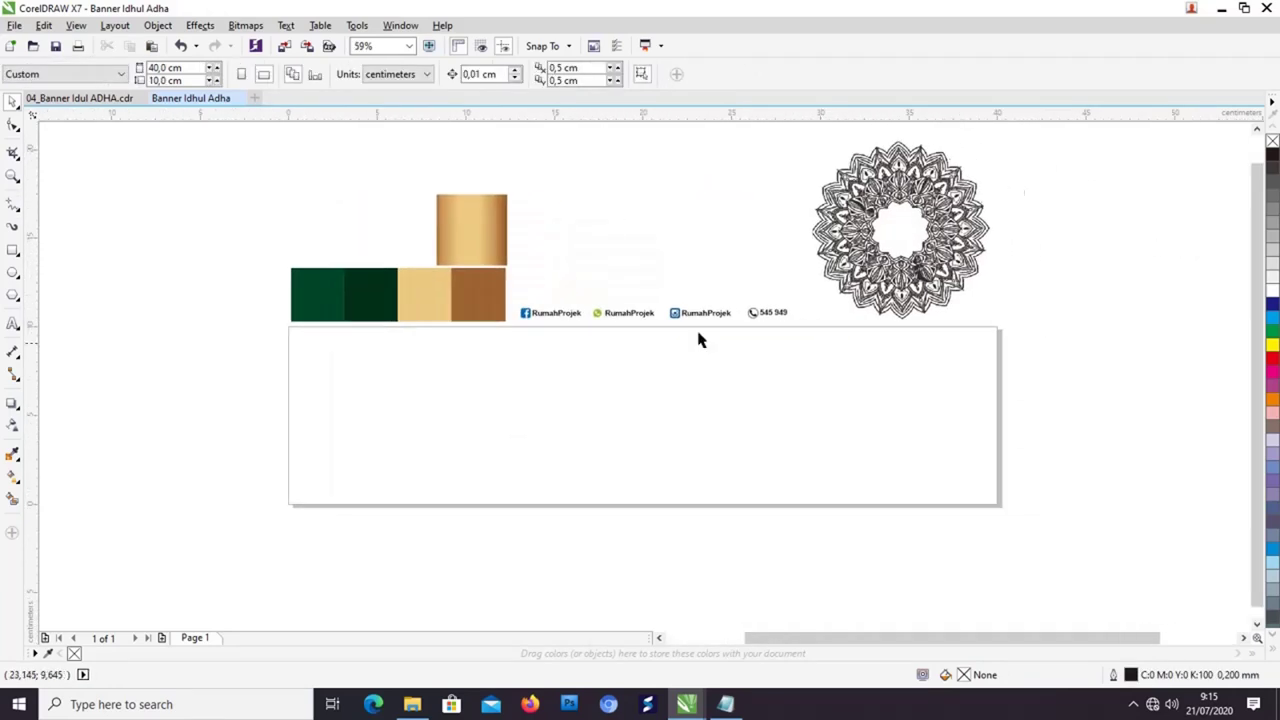
{"action": "double_click", "coordinate": [10, 253]}
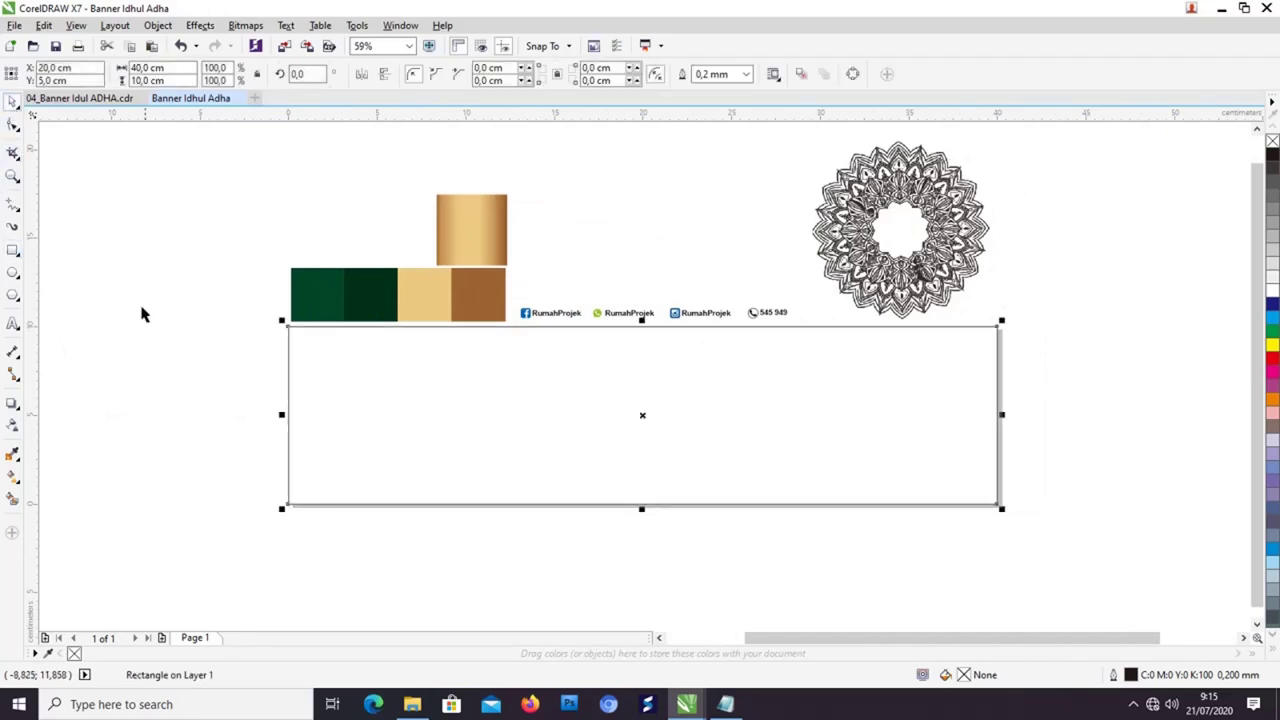
{"action": "left_click", "coordinate": [115, 463]}
Step: Sample the first green of the colour palette into the document palette and fill the background rectangle with it
{"action": "left_click", "coordinate": [47, 653]}
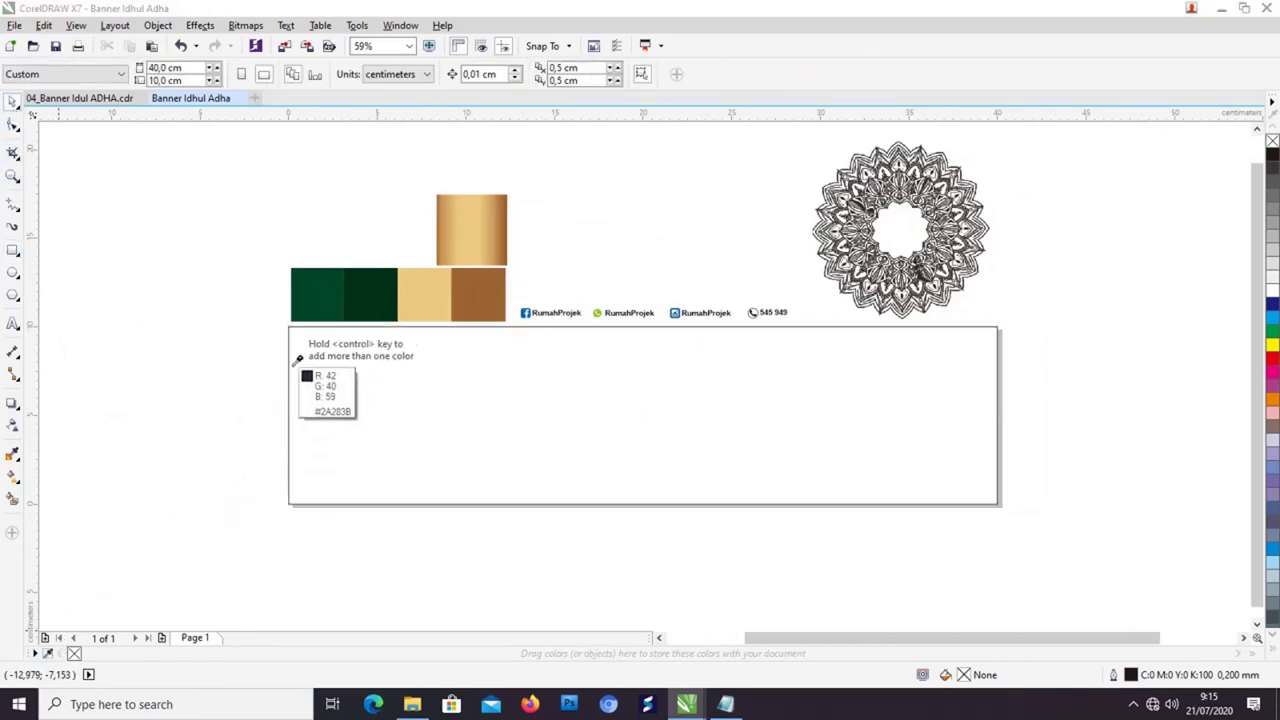
{"action": "left_click", "coordinate": [330, 300]}
{"action": "left_click", "coordinate": [420, 409]}
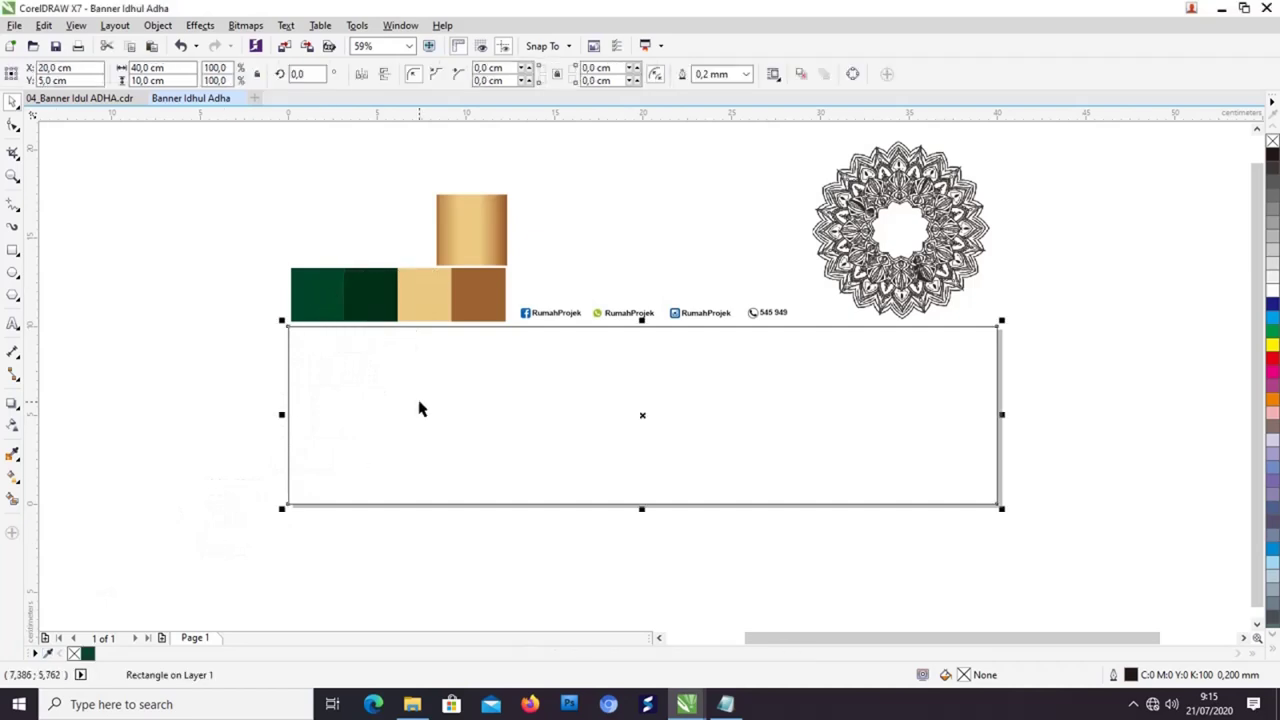
{"action": "left_click", "coordinate": [87, 654]}
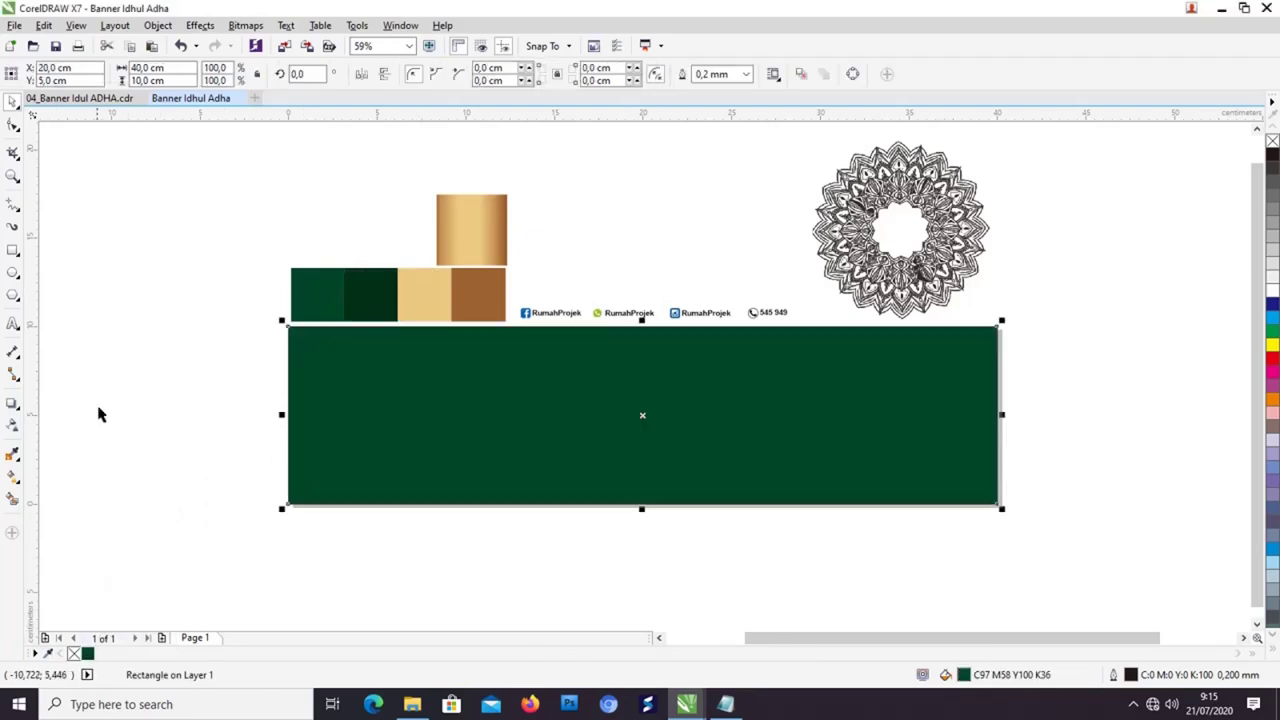
{"action": "left_click", "coordinate": [60, 184]}
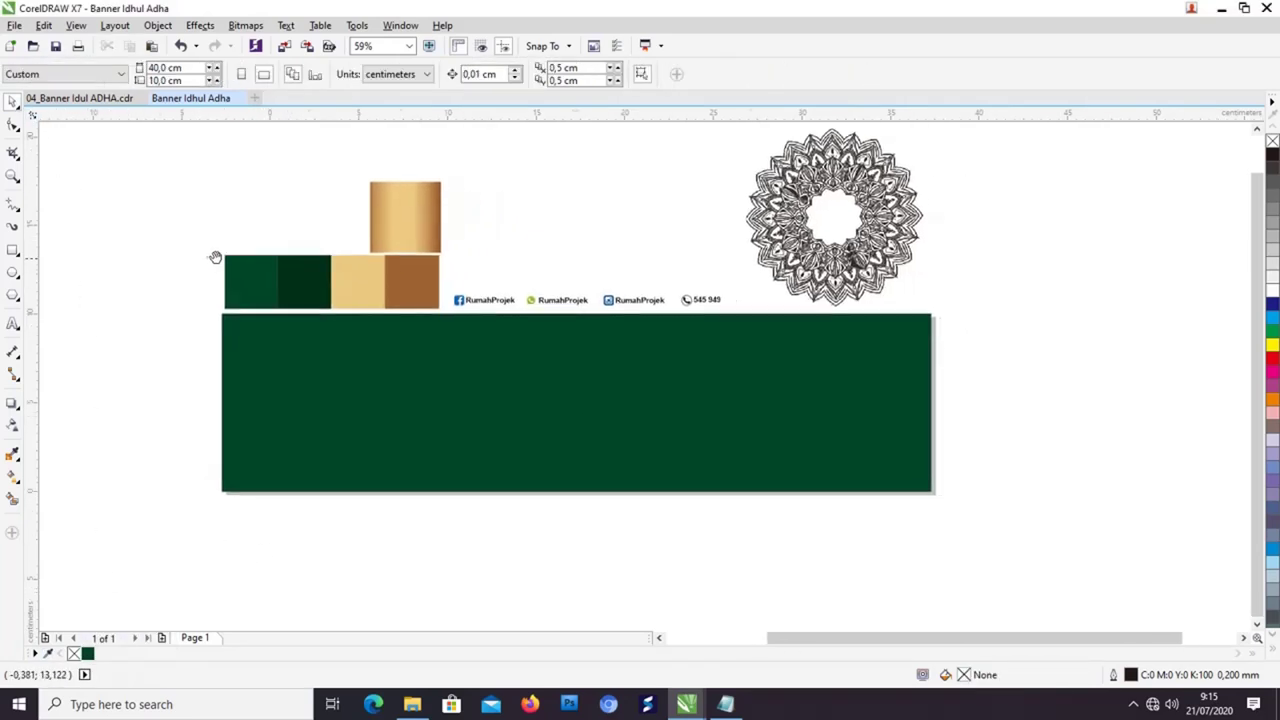
Step: Move the mandala bitmap into the empty area just outside the banner's right edge
{"action": "scroll", "coordinate": [549, 449], "scroll_direction": "up", "scroll_amount": 1}
{"action": "left_click_drag", "start_coordinate": [547, 443], "coordinate": [535, 471]}
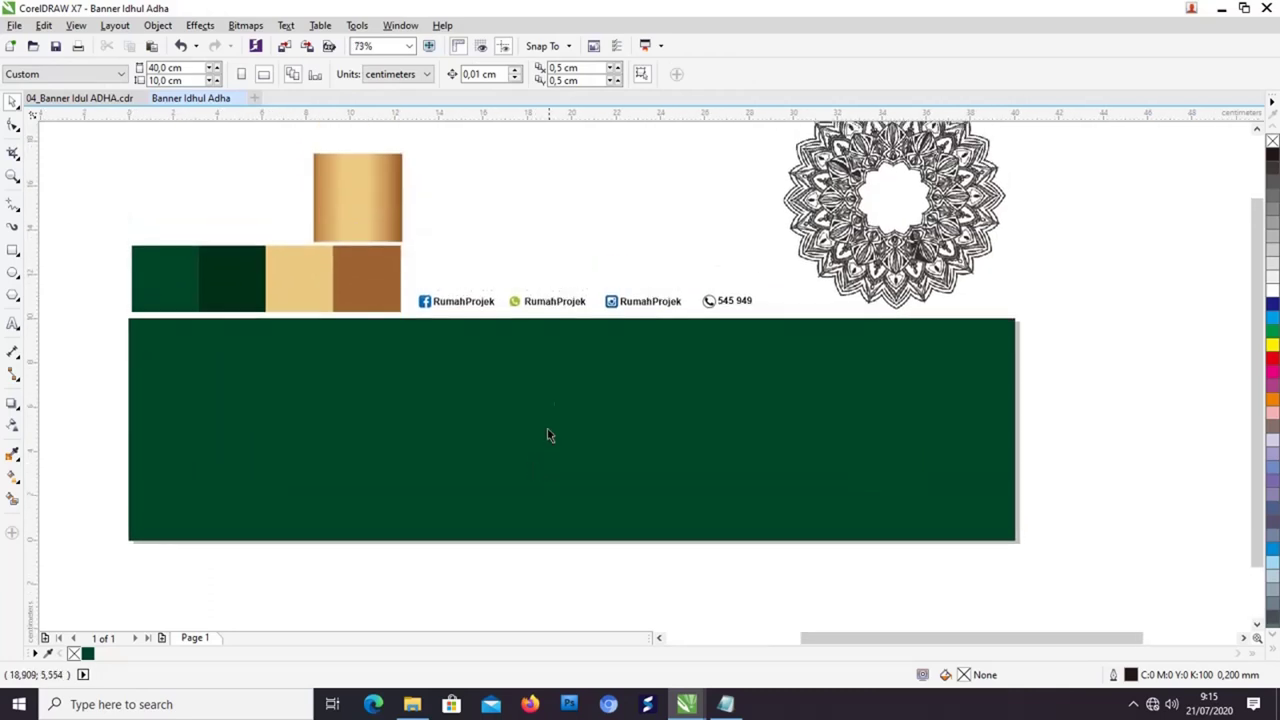
{"action": "mouse_move", "coordinate": [862, 232]}
{"action": "left_mouse_down"}
{"action": "mouse_move", "coordinate": [1074, 391]}
{"action": "mouse_move", "coordinate": [1099, 464]}
{"action": "left_mouse_up"}
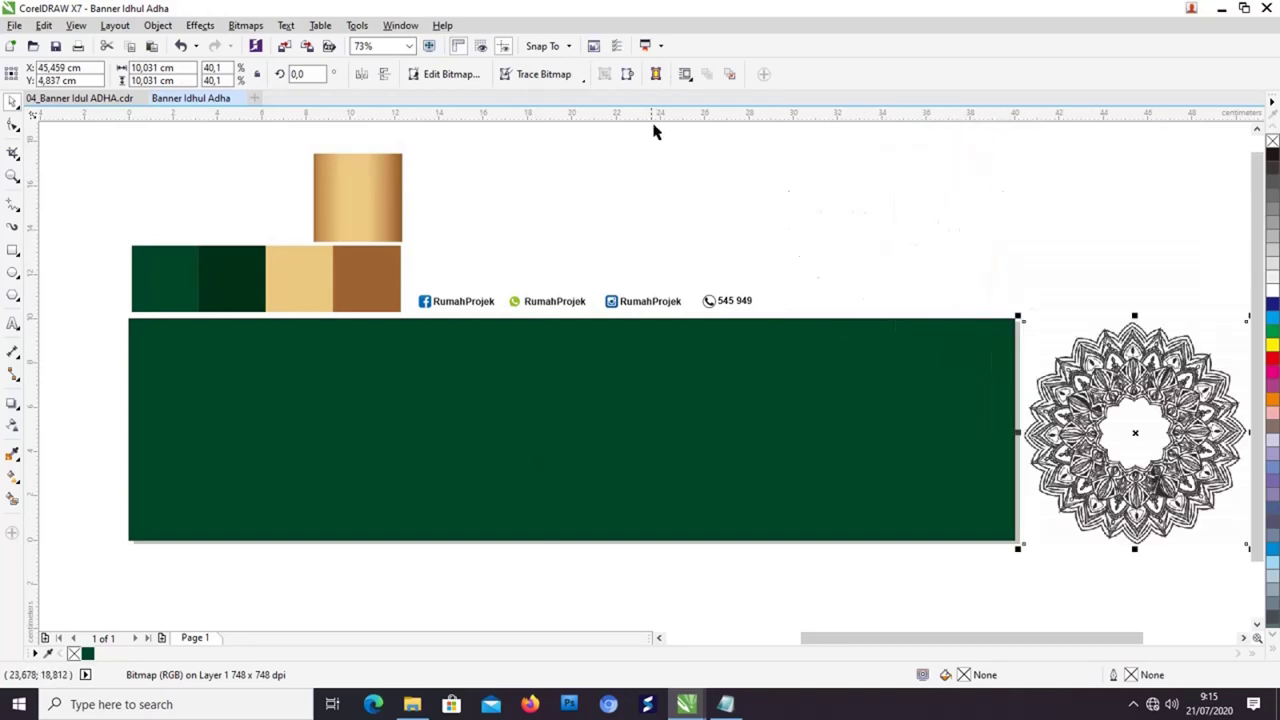
Step: Trace the mandala as a High Quality Image outline, reducing the bitmap, with smoothing 30 and corner smoothness 40
{"action": "left_click", "coordinate": [543, 74]}
{"action": "mouse_move", "coordinate": [591, 128]}
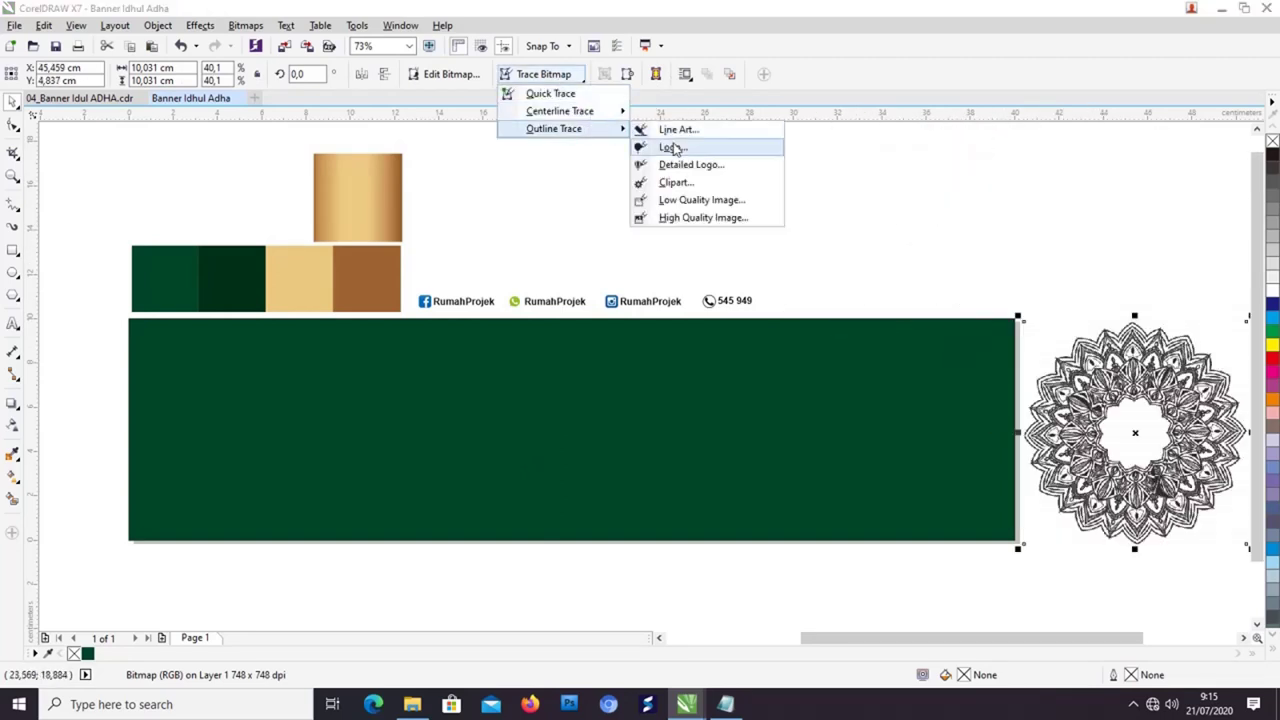
{"action": "left_click", "coordinate": [690, 218]}
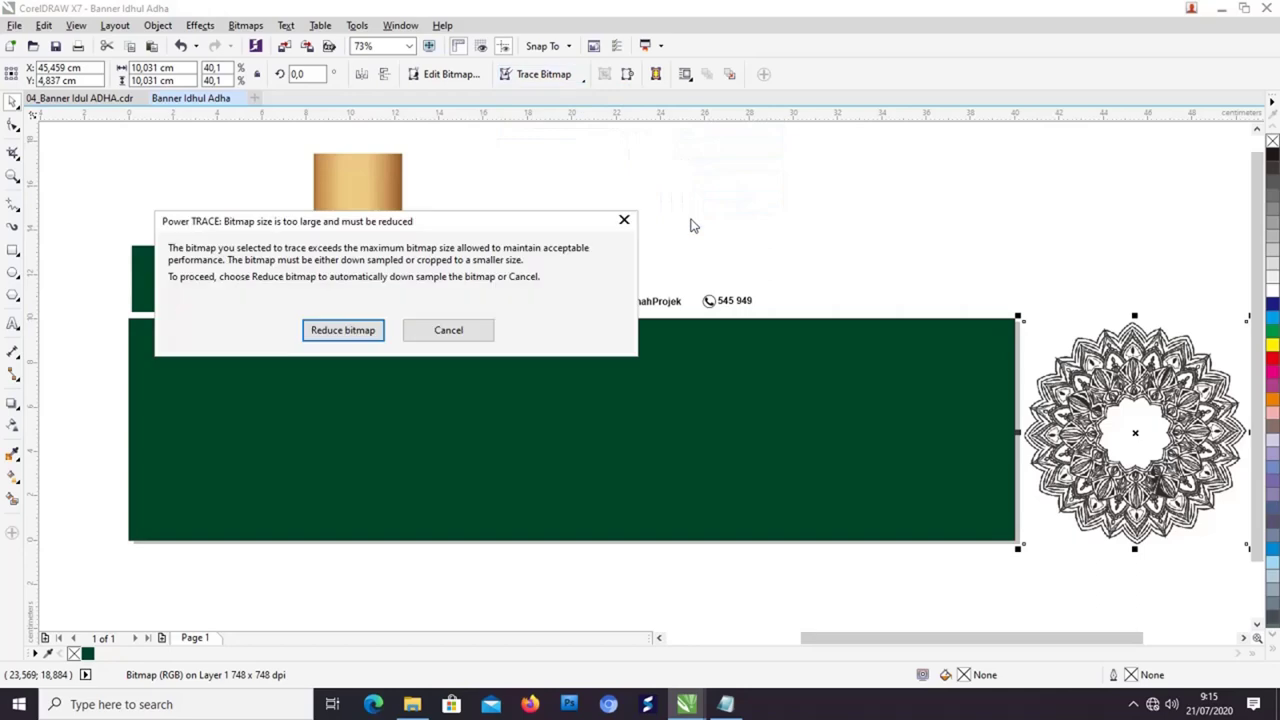
{"action": "left_click", "coordinate": [364, 330]}
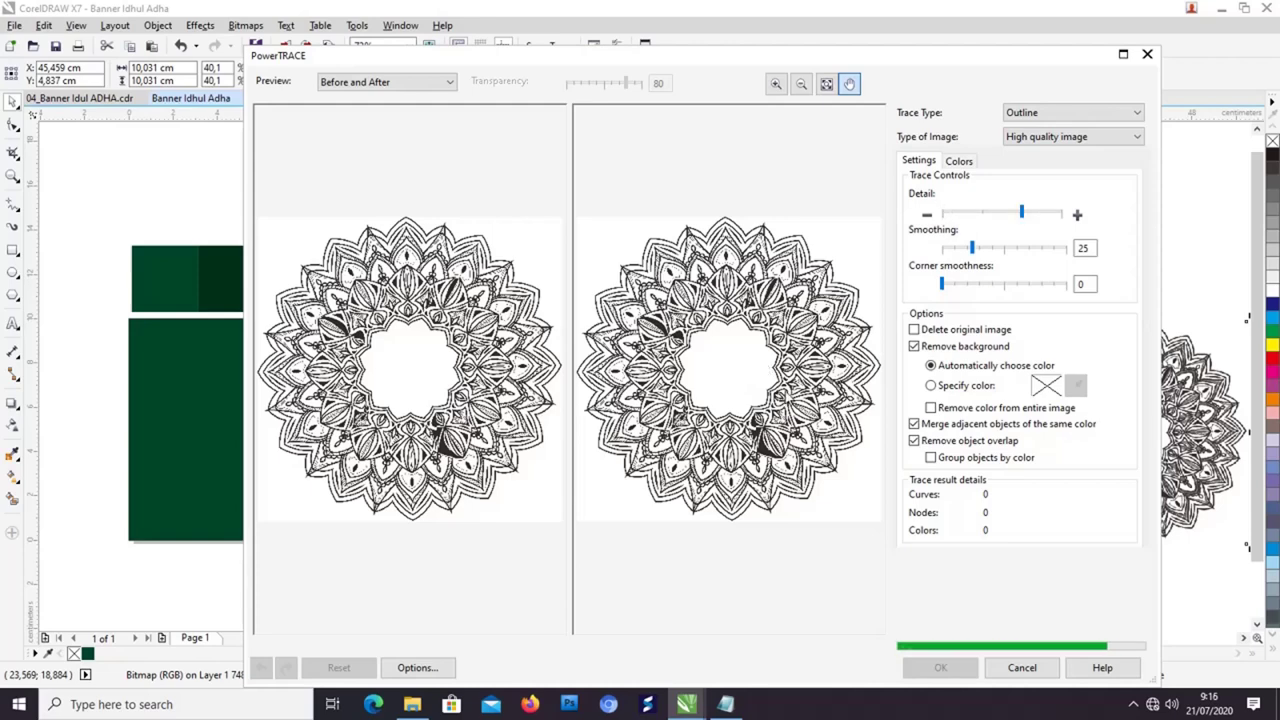
{"action": "left_click", "coordinate": [991, 285]}
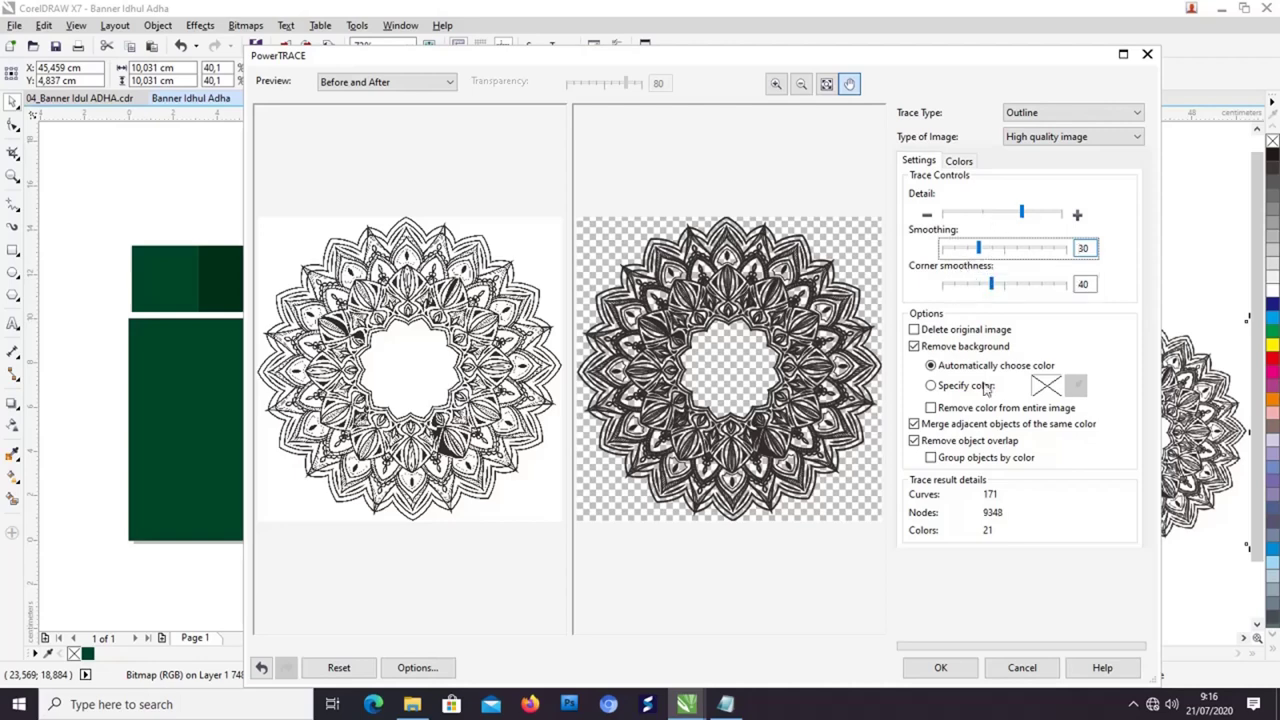
{"action": "left_click", "coordinate": [938, 668]}
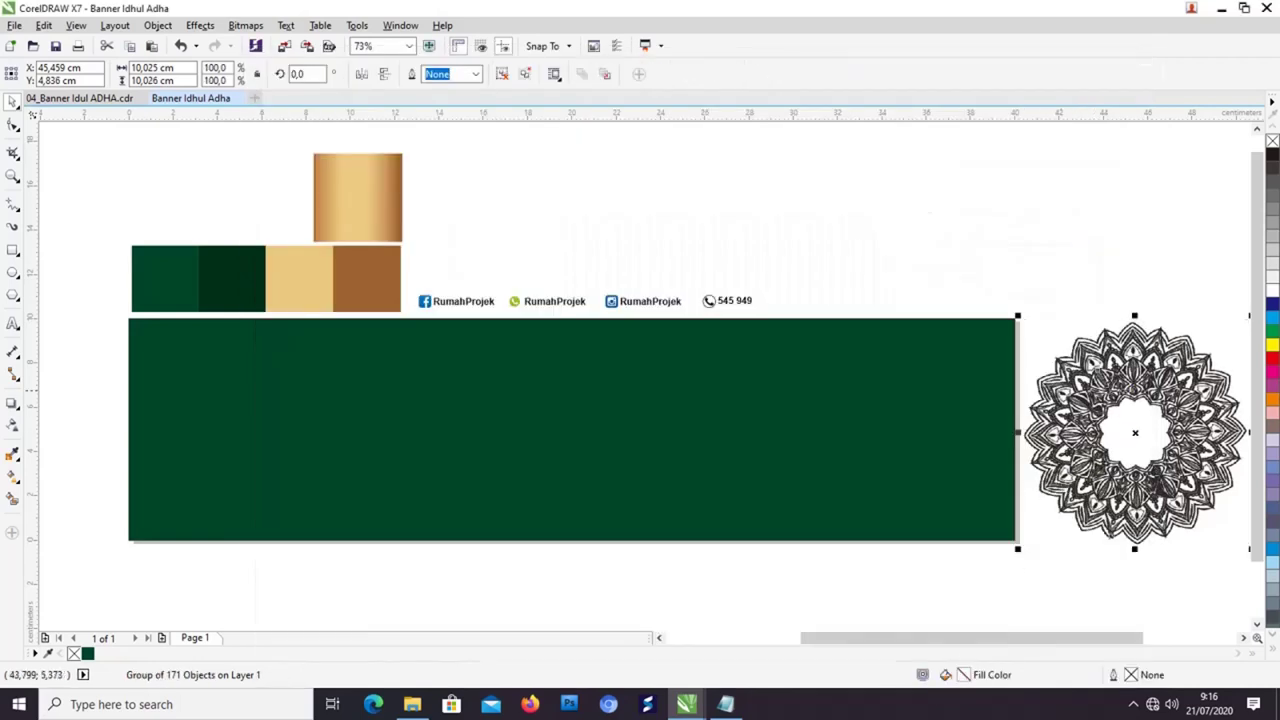
Step: Move the traced mandala onto the left end of the green banner, leaving the original bitmap outside the page
{"action": "mouse_move", "coordinate": [1120, 353]}
{"action": "left_mouse_down"}
{"action": "mouse_move", "coordinate": [520, 369]}
{"action": "mouse_move", "coordinate": [235, 364]}
{"action": "mouse_move", "coordinate": [213, 345]}
{"action": "left_mouse_up"}
{"action": "key", "text": "Escape"}
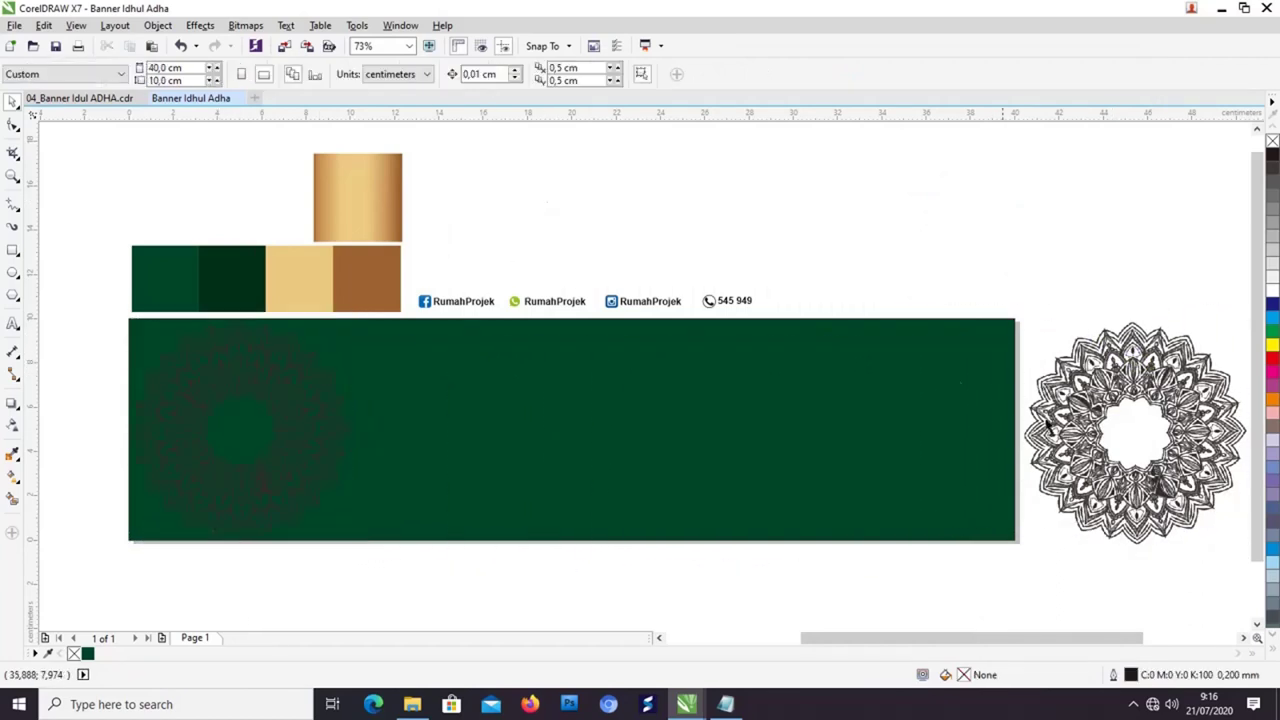
{"action": "left_click_drag", "start_coordinate": [1130, 383], "coordinate": [1130, 383]}
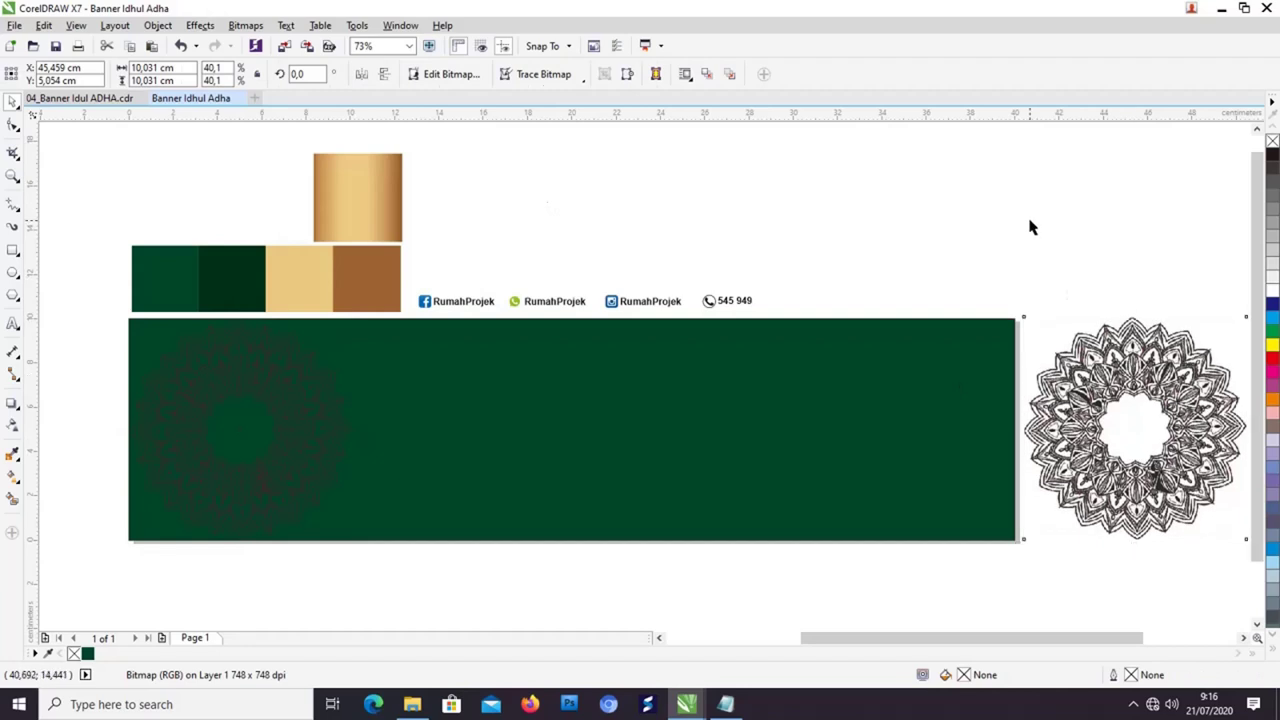
{"action": "left_click", "coordinate": [1029, 226]}
Step: Enlarge the traced mandala to about 14.8 cm and position it so it overhangs the banner's lower-left corner
{"action": "left_click_drag", "start_coordinate": [825, 449], "coordinate": [919, 405]}
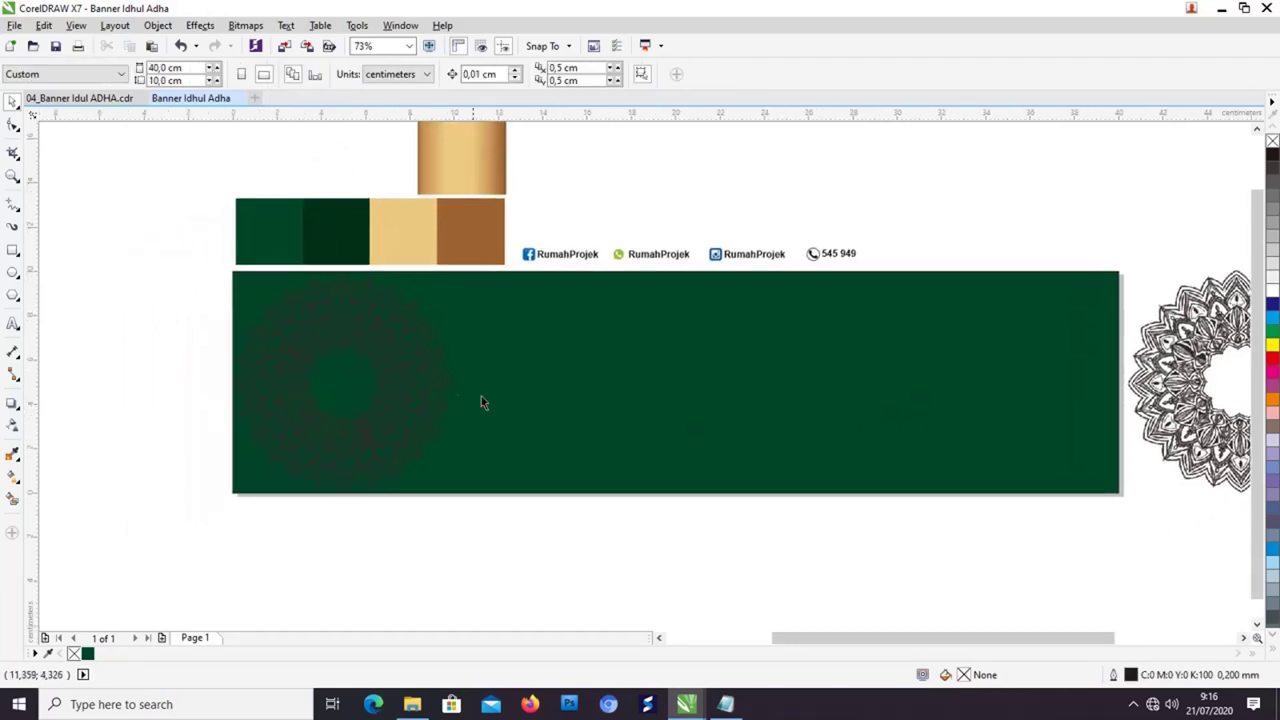
{"action": "left_click", "coordinate": [450, 430]}
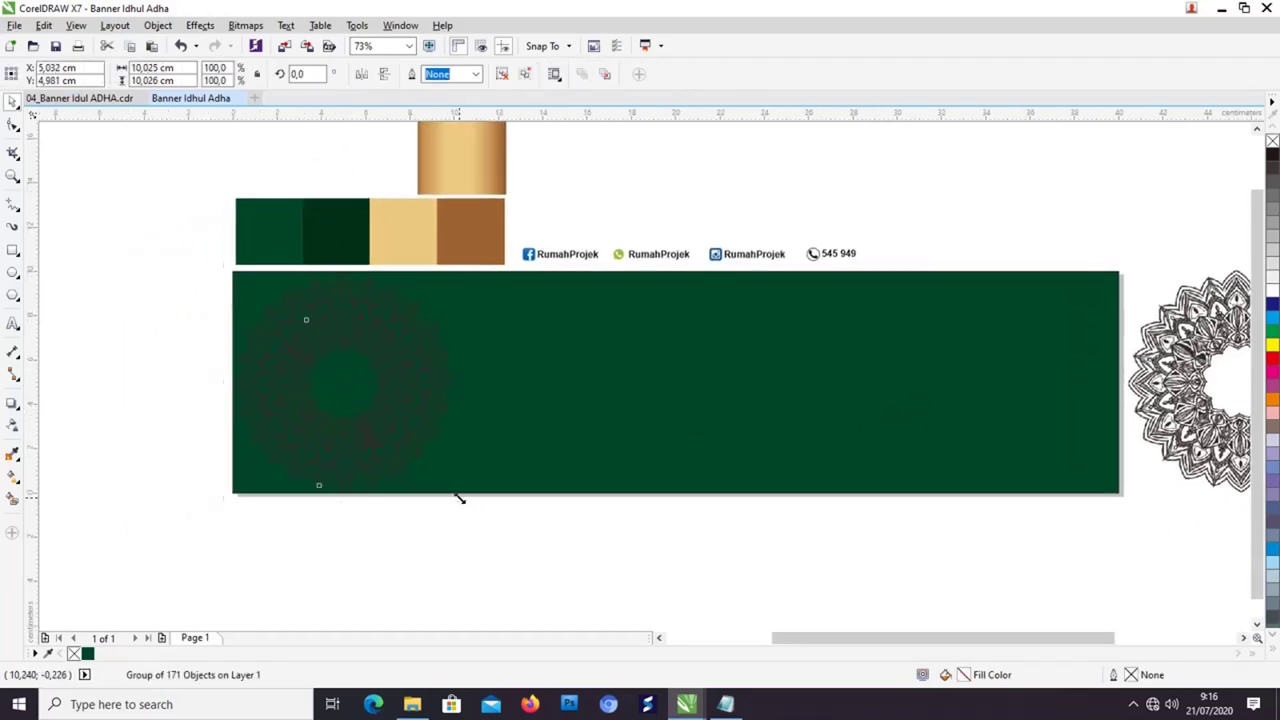
{"action": "left_click_drag", "start_coordinate": [460, 497], "coordinate": [568, 602]}
{"action": "left_click_drag", "start_coordinate": [505, 445], "coordinate": [437, 452]}
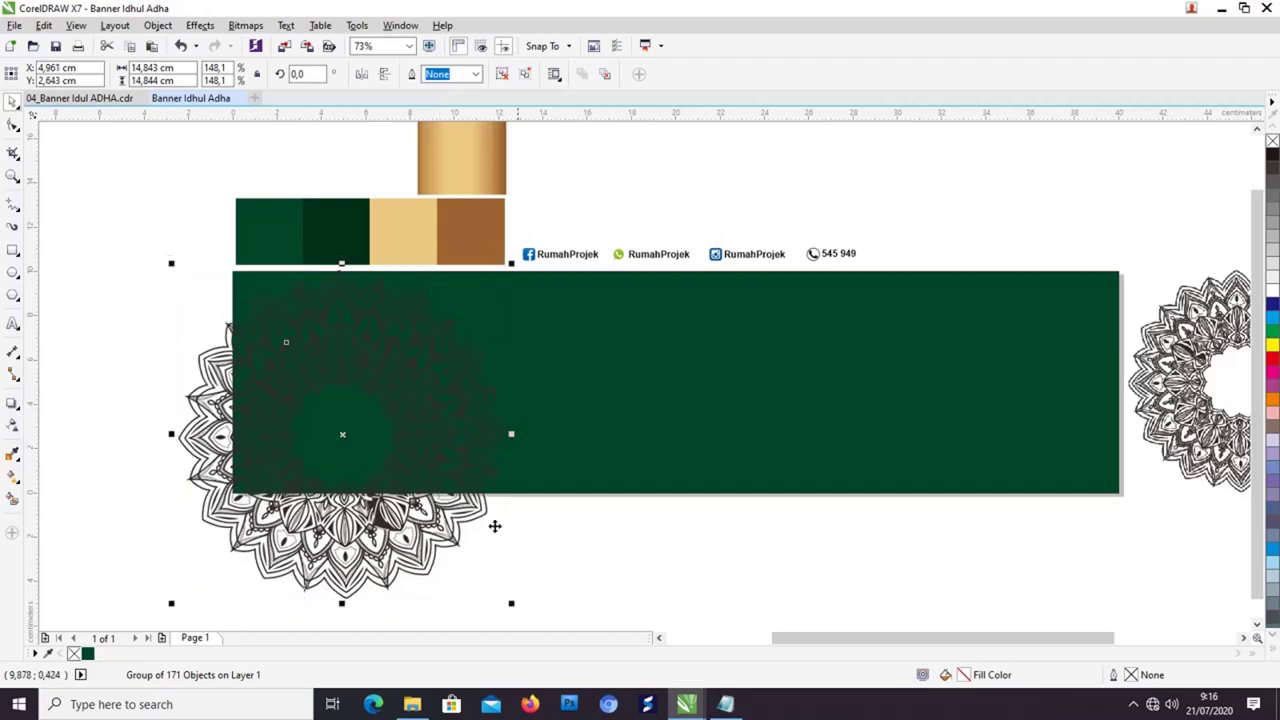
Step: Enlarge the traced mandala to about 21.2 cm and place its upper half over the left part of the banner
{"action": "left_click_drag", "start_coordinate": [574, 564], "coordinate": [541, 486]}
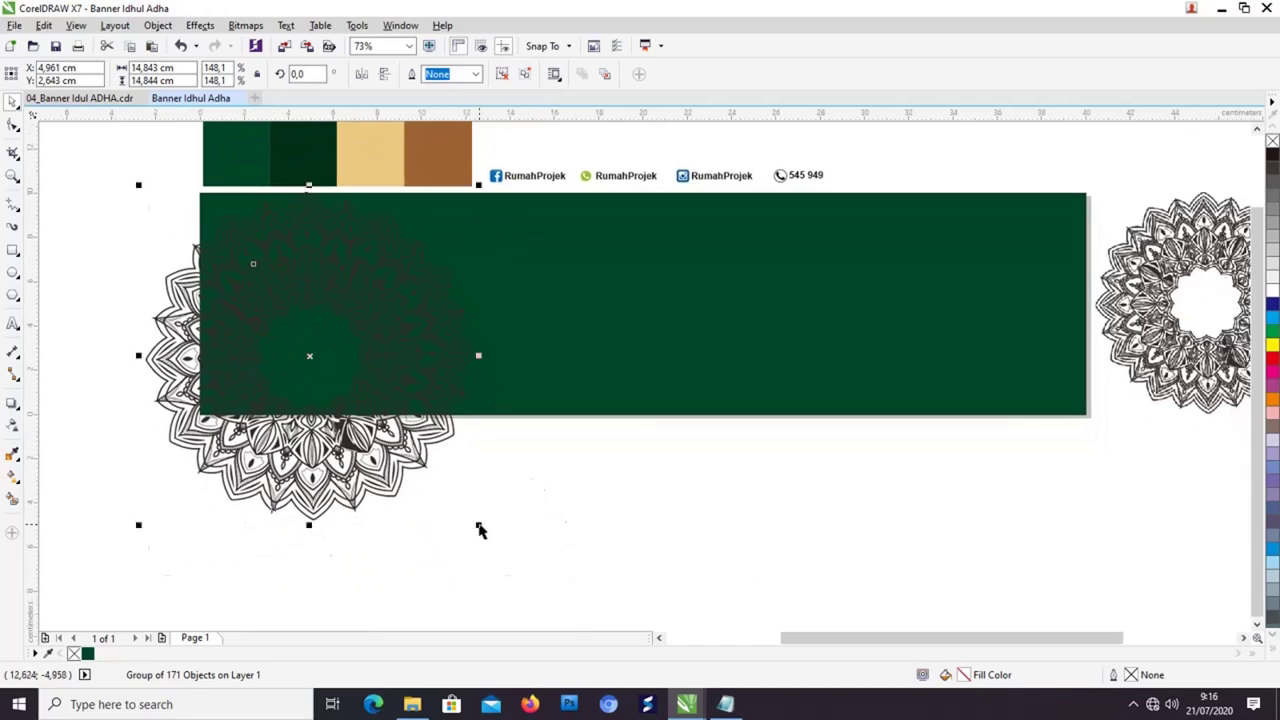
{"action": "left_click_drag", "start_coordinate": [479, 529], "coordinate": [619, 623]}
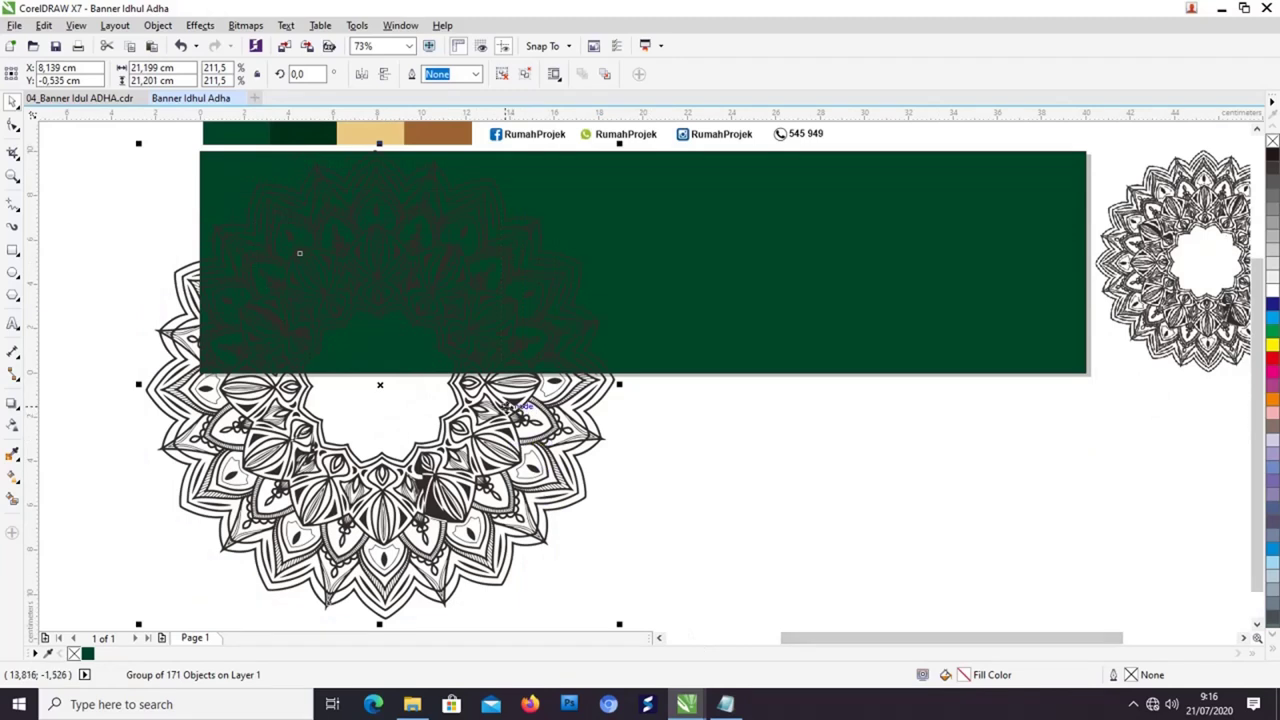
{"action": "left_click_drag", "start_coordinate": [575, 403], "coordinate": [627, 411]}
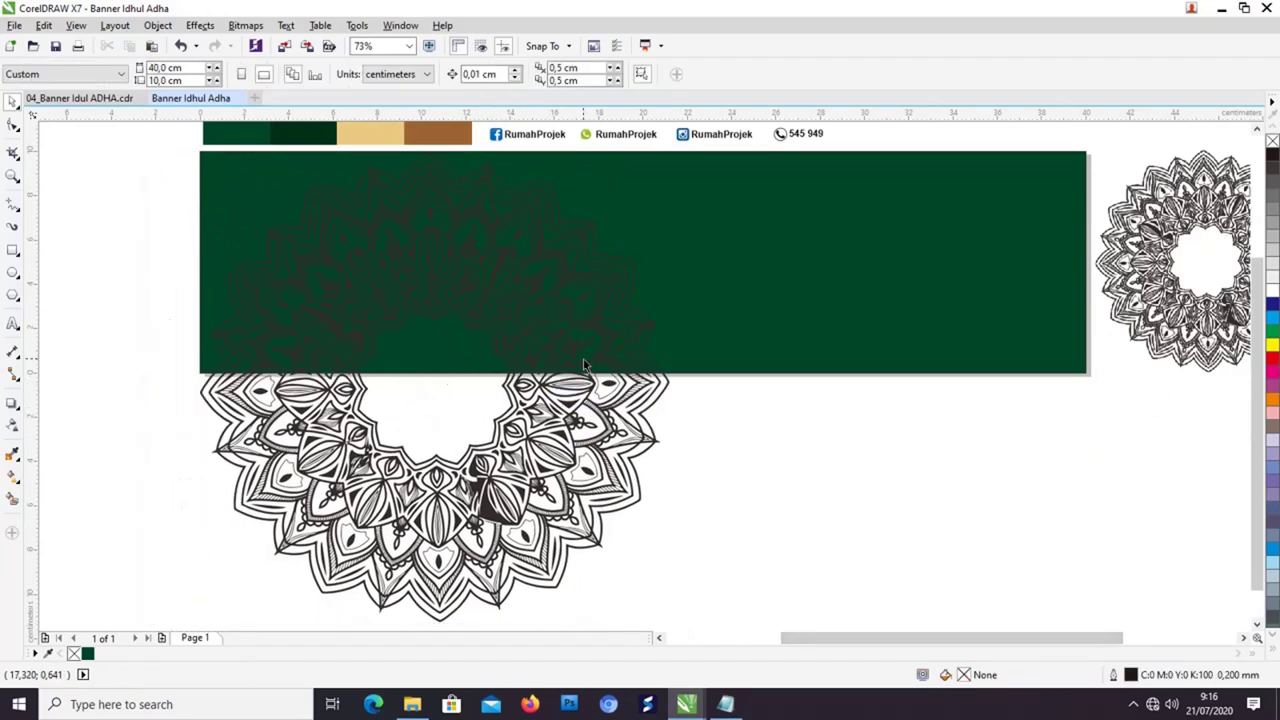
Step: Fill the enlarged mandala on the banner with white
{"action": "left_click", "coordinate": [585, 365]}
{"action": "left_click", "coordinate": [605, 440]}
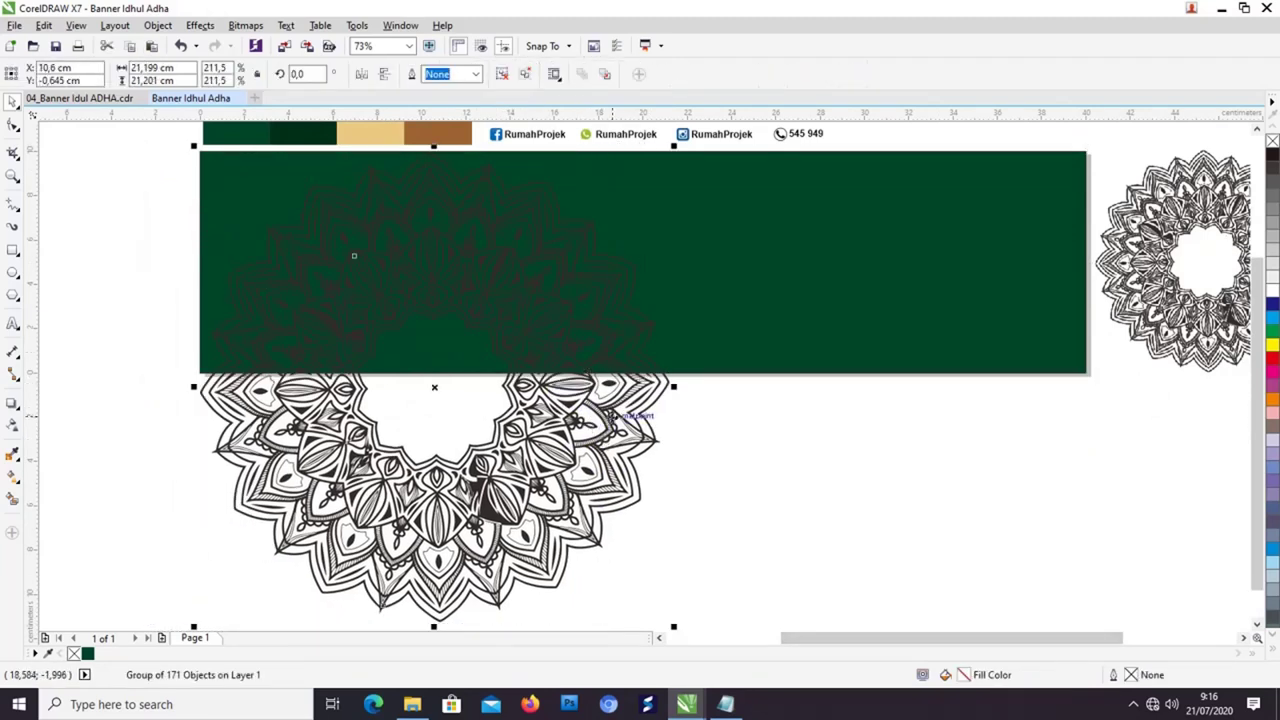
{"action": "right_click", "coordinate": [1273, 298]}
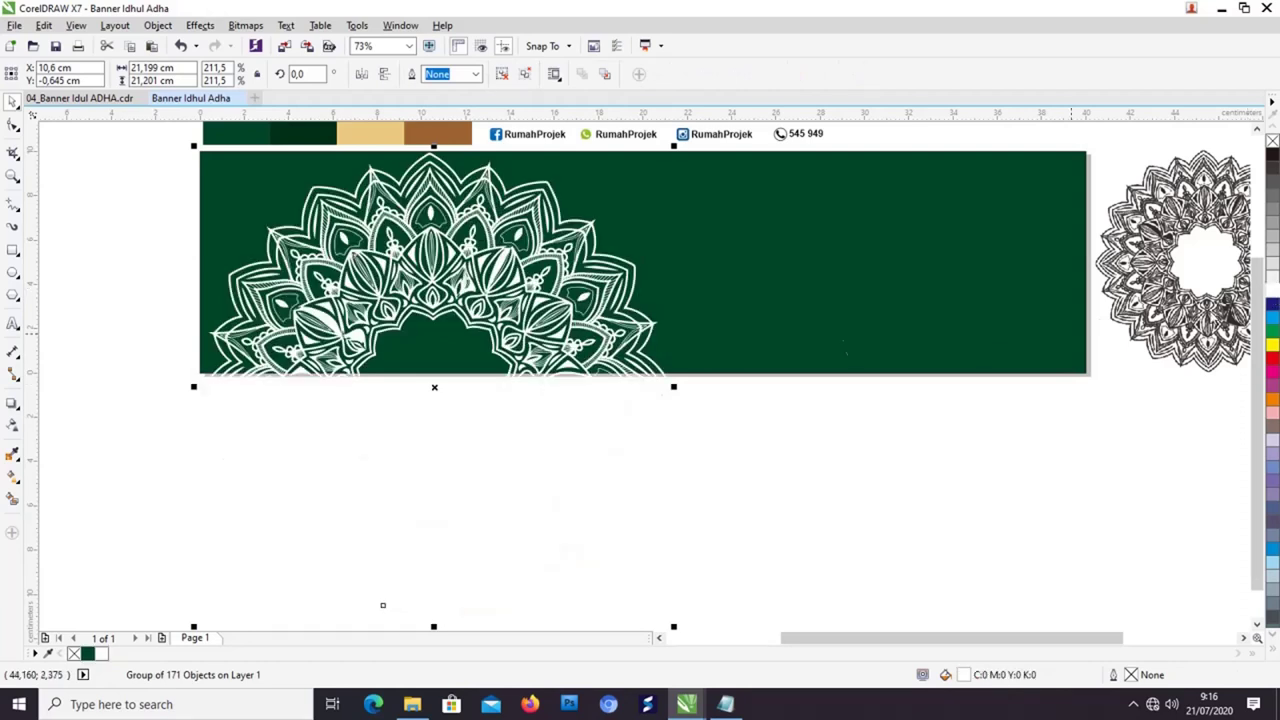
Step: Apply a uniform transparency of 73 to the white mandala
{"action": "left_click", "coordinate": [13, 428]}
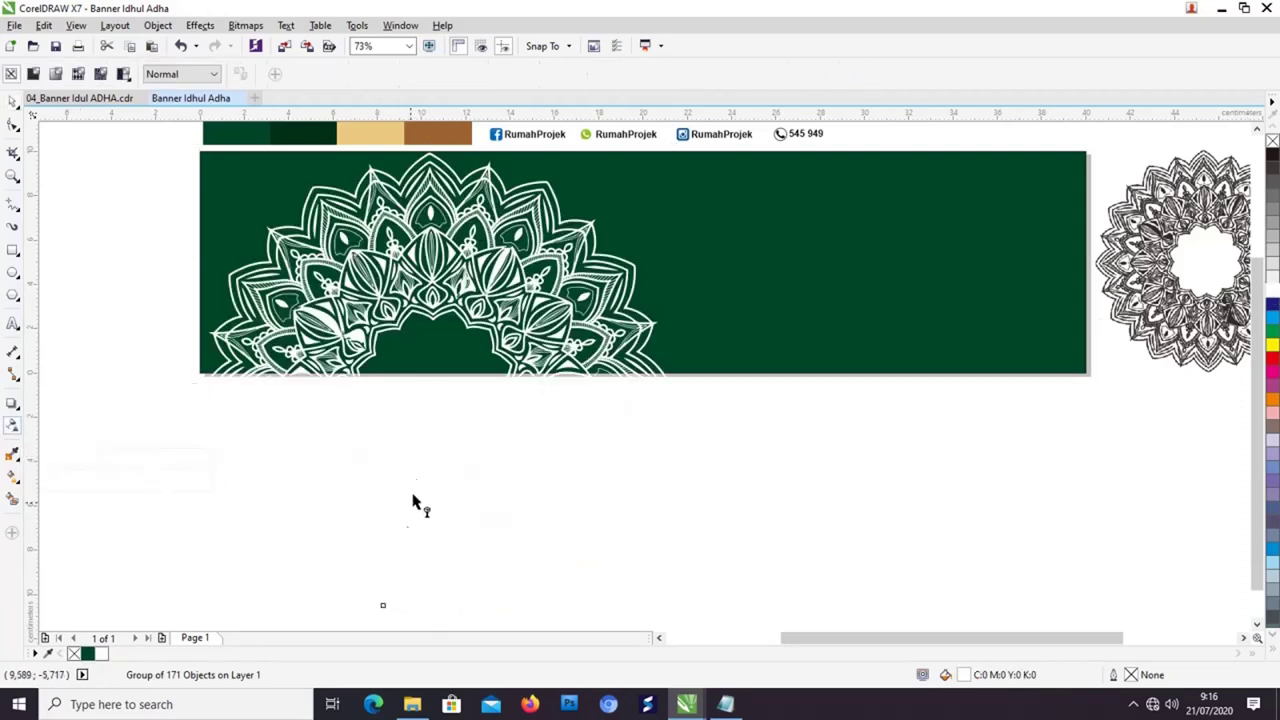
{"action": "left_click_drag", "start_coordinate": [436, 423], "coordinate": [455, 481]}
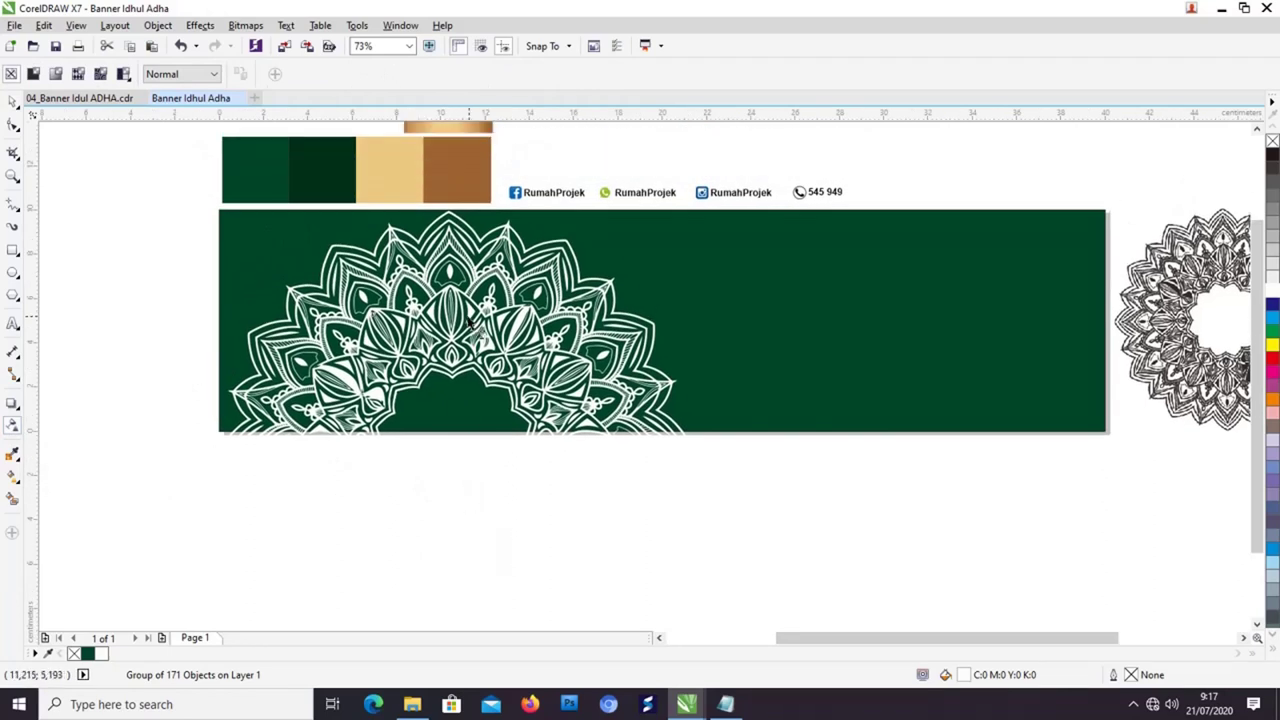
{"action": "mouse_move", "coordinate": [468, 320]}
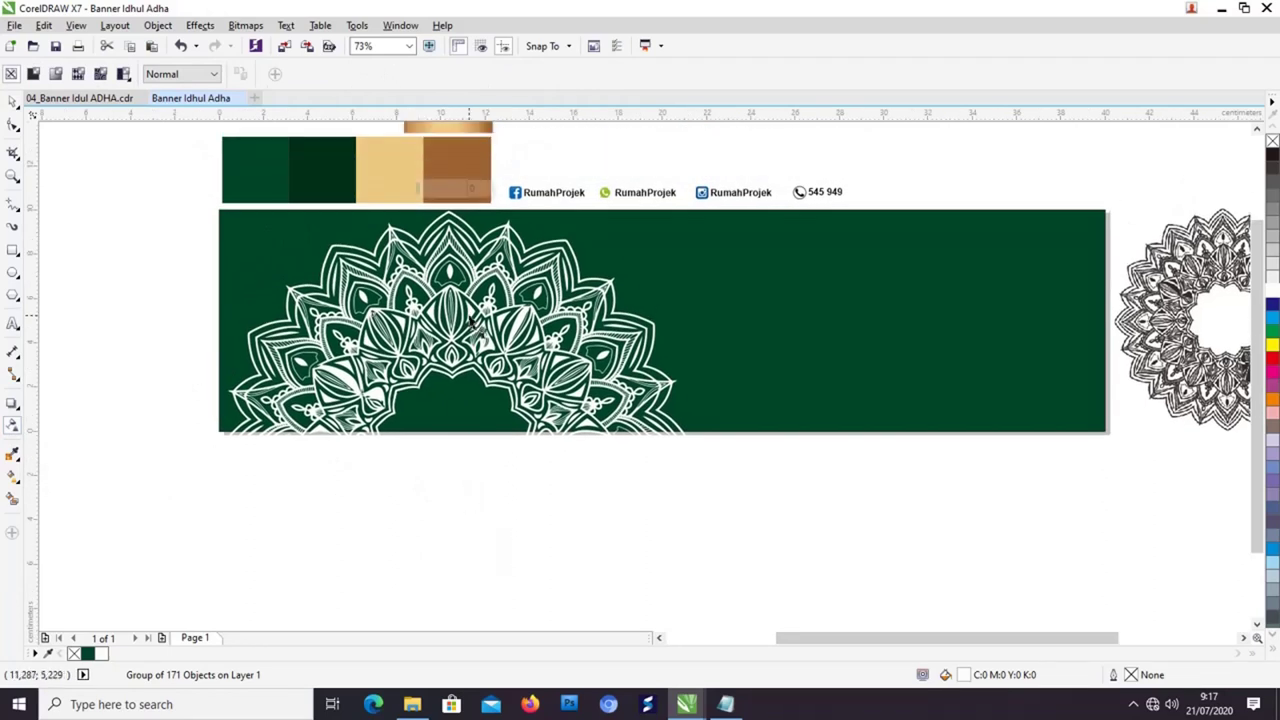
{"action": "left_click", "coordinate": [417, 189]}
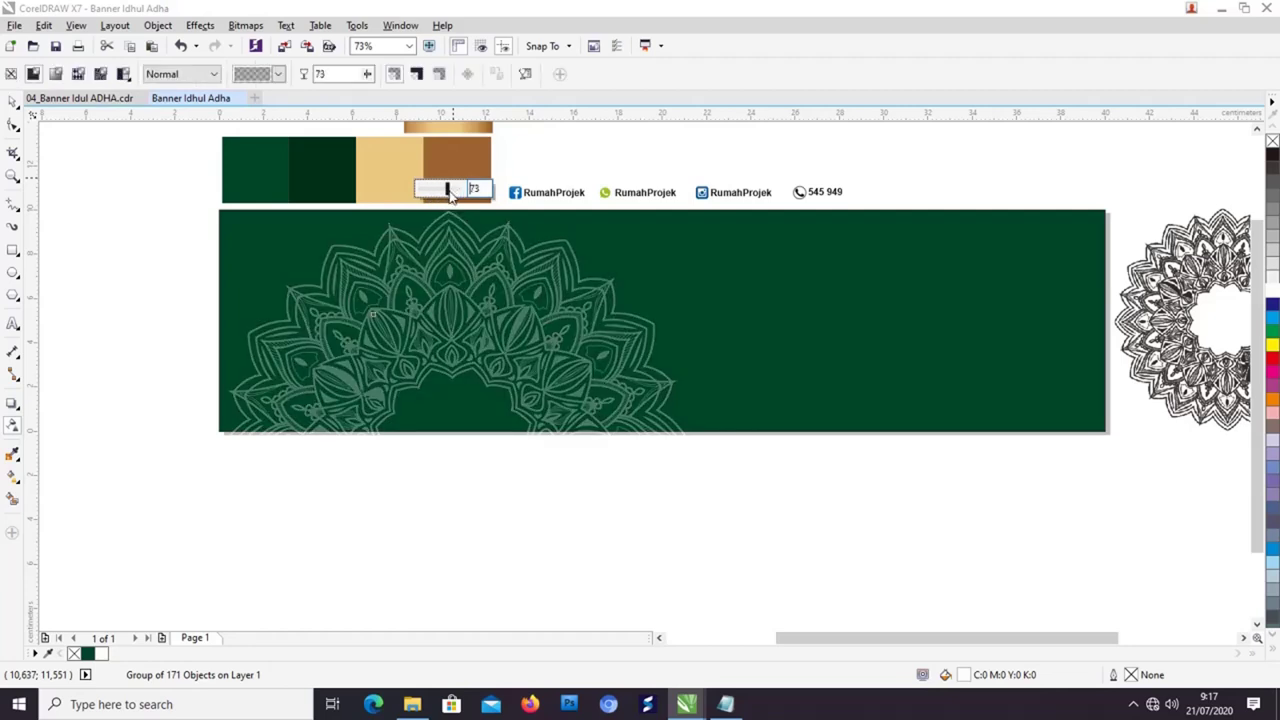
{"action": "left_click", "coordinate": [12, 101]}
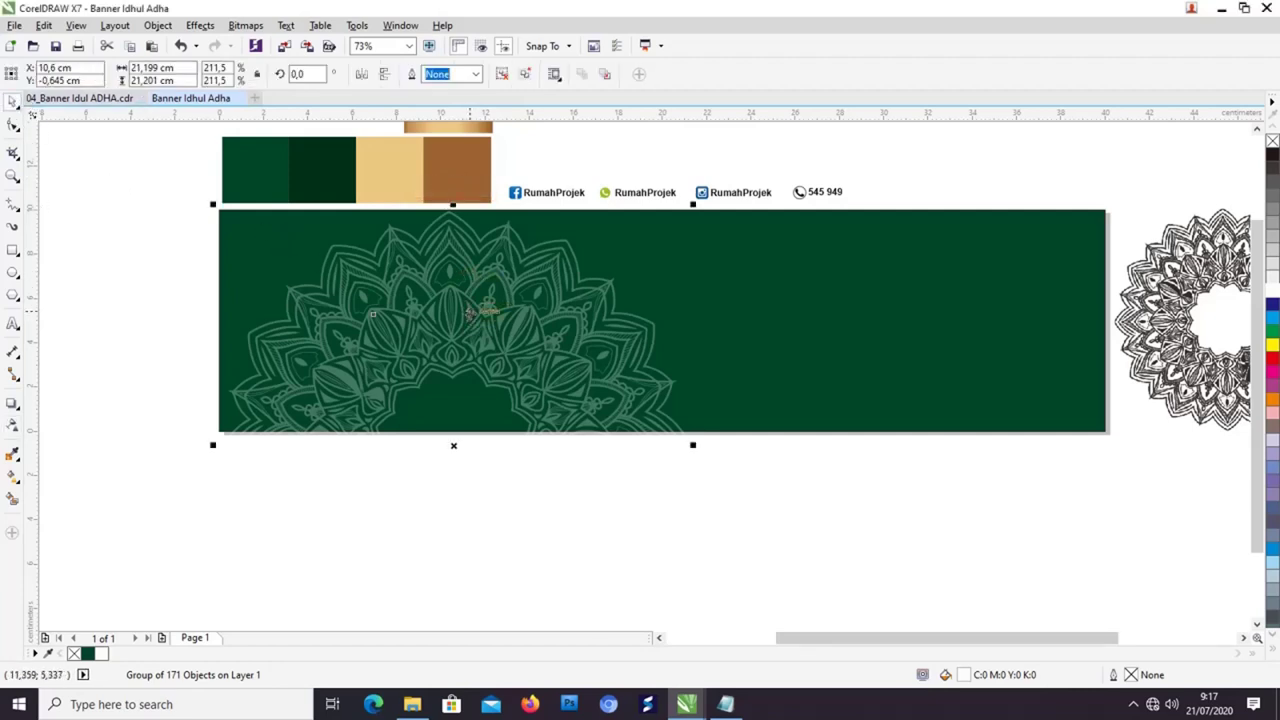
Step: Duplicate the transparent mandala onto the right part of the banner and shift both copies outward toward the banner's ends
{"action": "left_click_drag", "start_coordinate": [470, 313], "coordinate": [958, 312]}
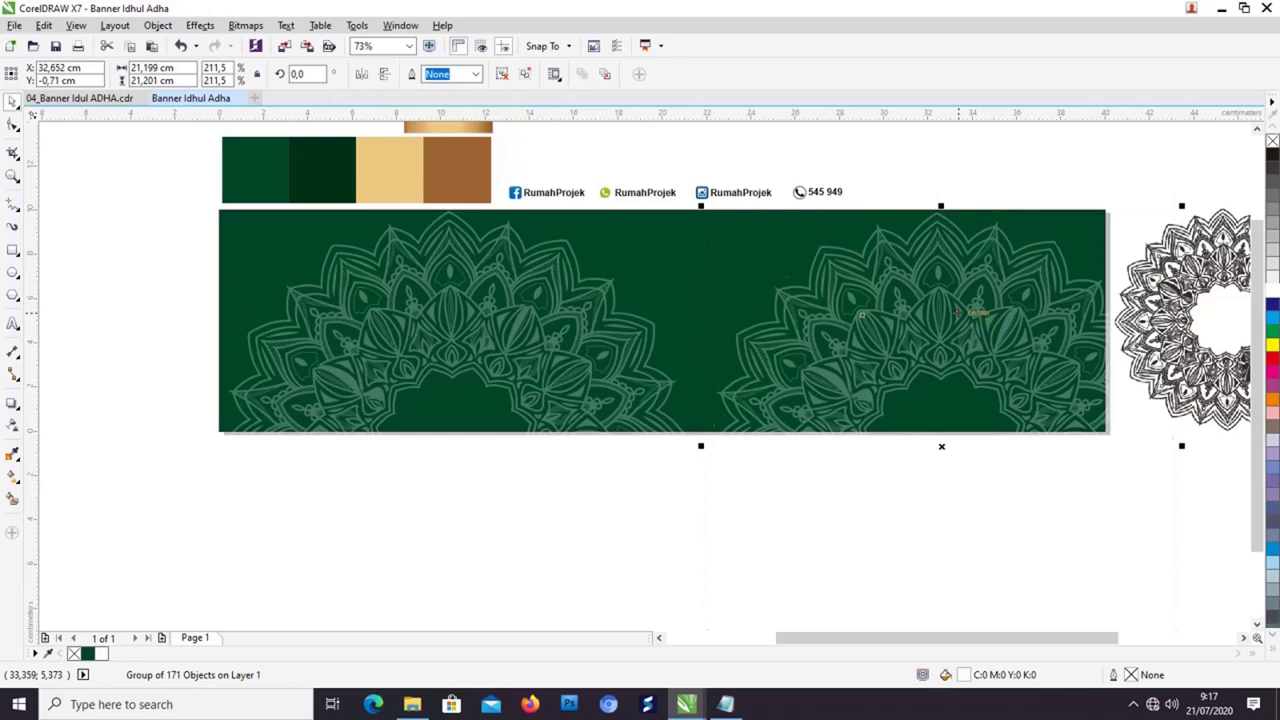
{"action": "left_click", "coordinate": [386, 371]}
{"action": "left_click_drag", "start_coordinate": [528, 329], "coordinate": [497, 329]}
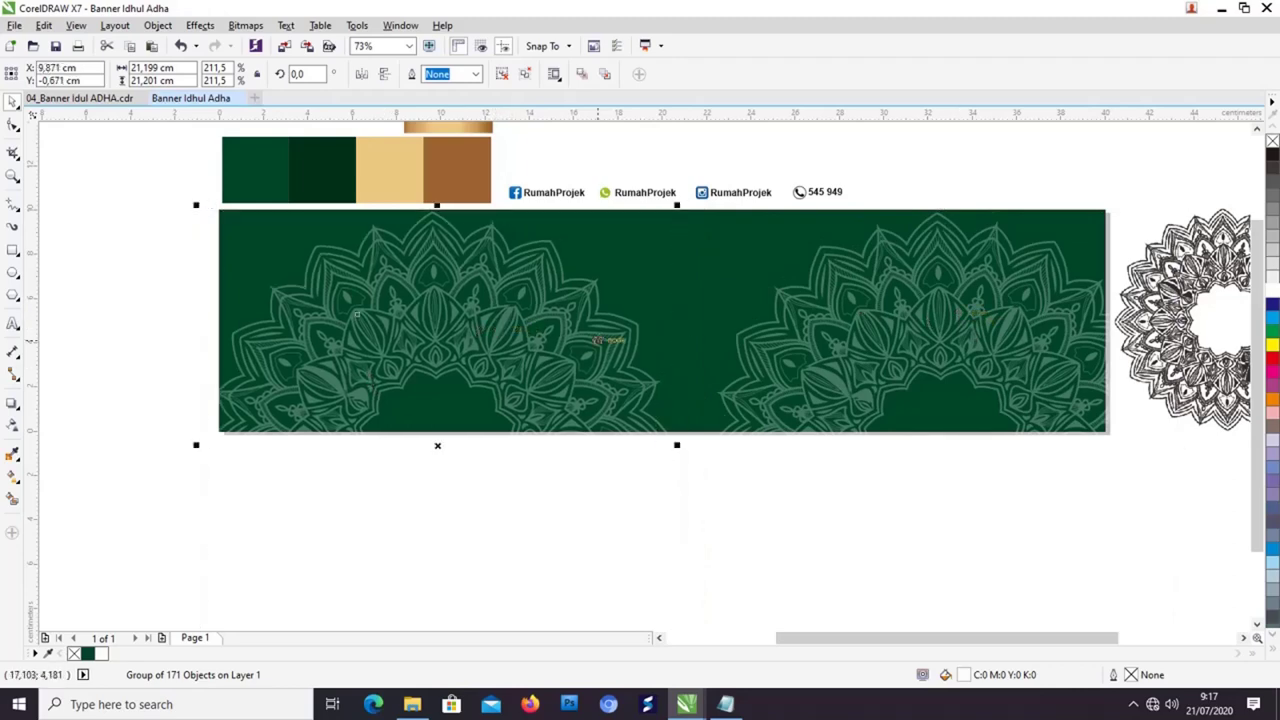
{"action": "left_click_drag", "start_coordinate": [568, 340], "coordinate": [528, 343]}
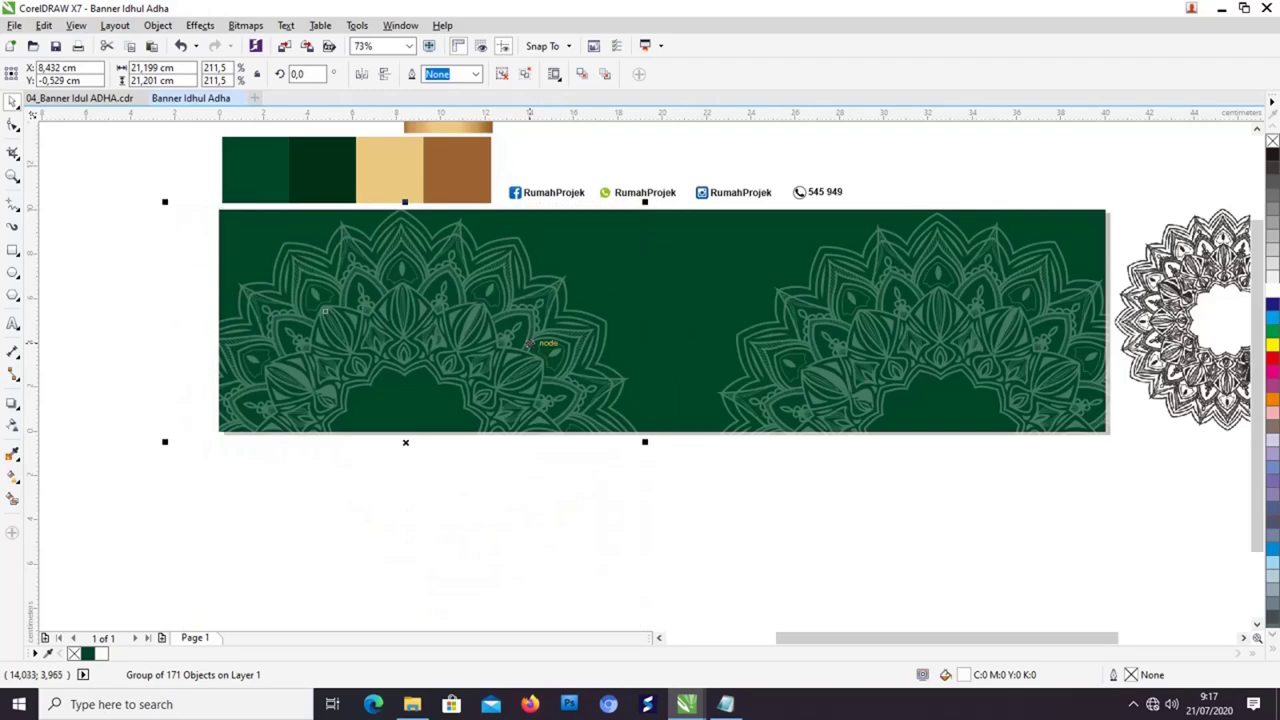
{"action": "left_click_drag", "start_coordinate": [969, 303], "coordinate": [1012, 322]}
{"action": "left_click", "coordinate": [997, 327]}
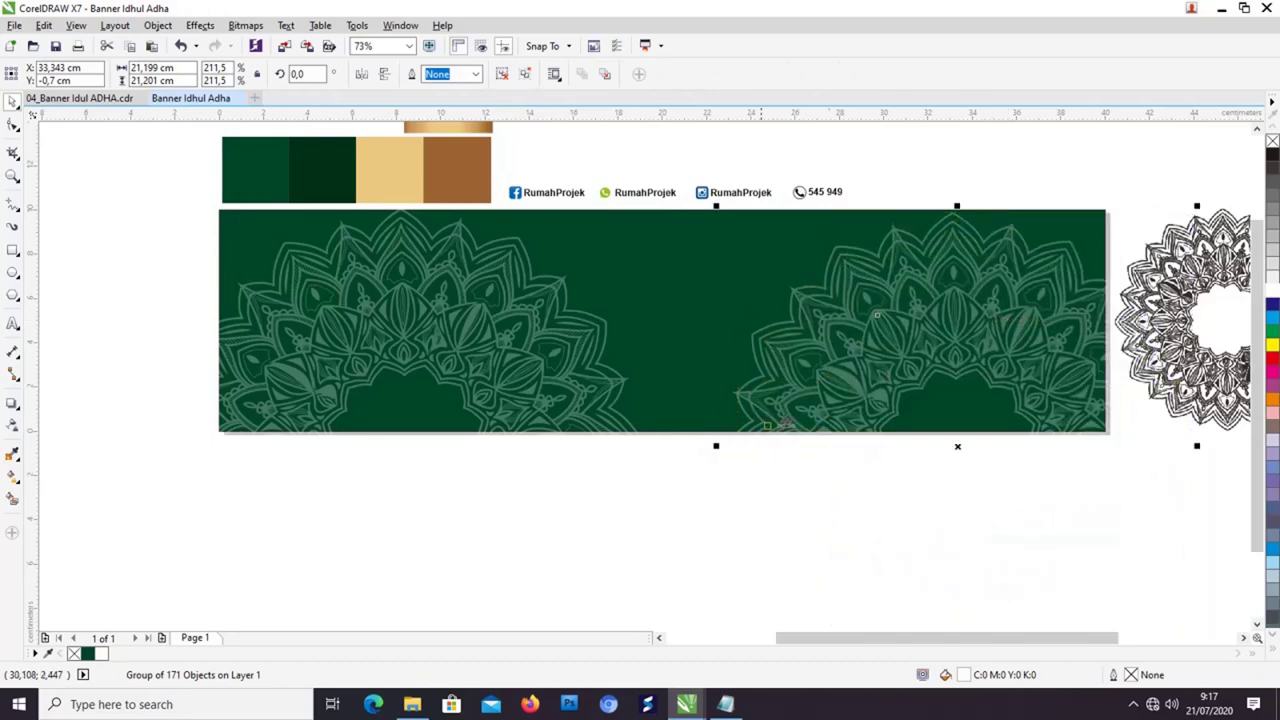
Step: PowerClip both transparent mandalas inside the green banner rectangle
{"action": "left_click", "coordinate": [676, 556]}
{"action": "left_click", "coordinate": [512, 372]}
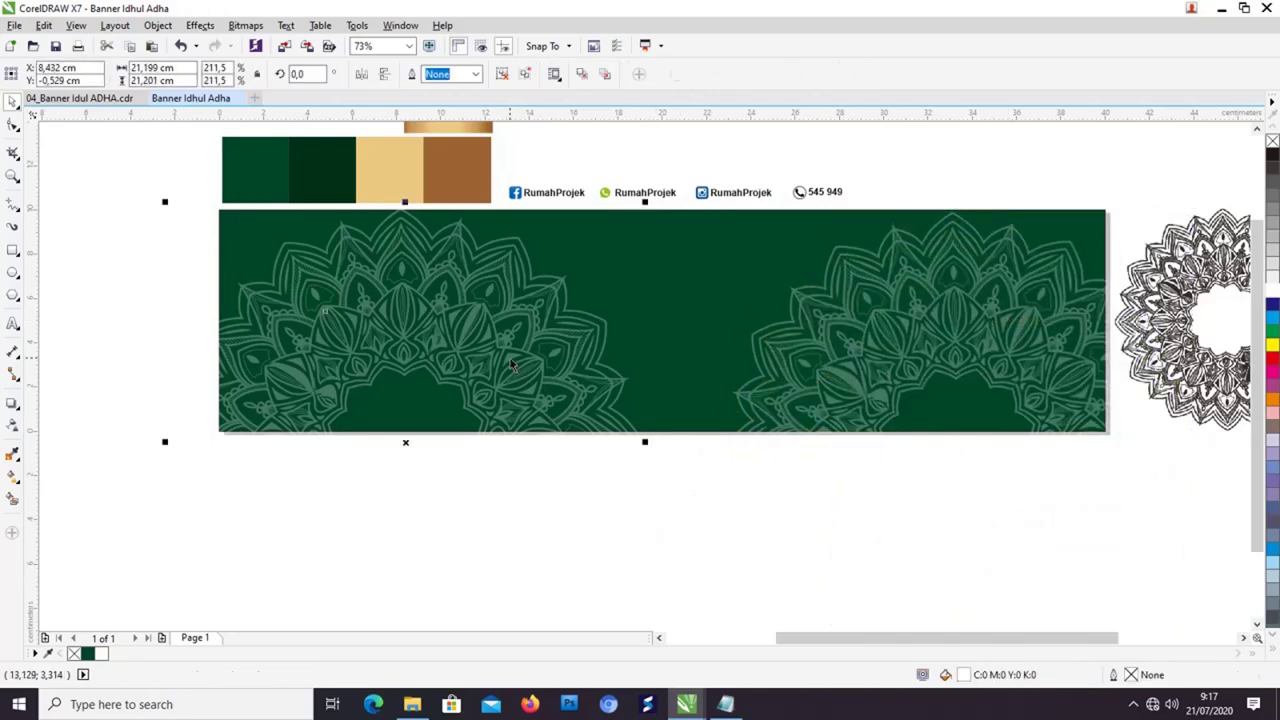
{"action": "left_click", "coordinate": [907, 325], "text": "shift"}
{"action": "right_click", "coordinate": [907, 325]}
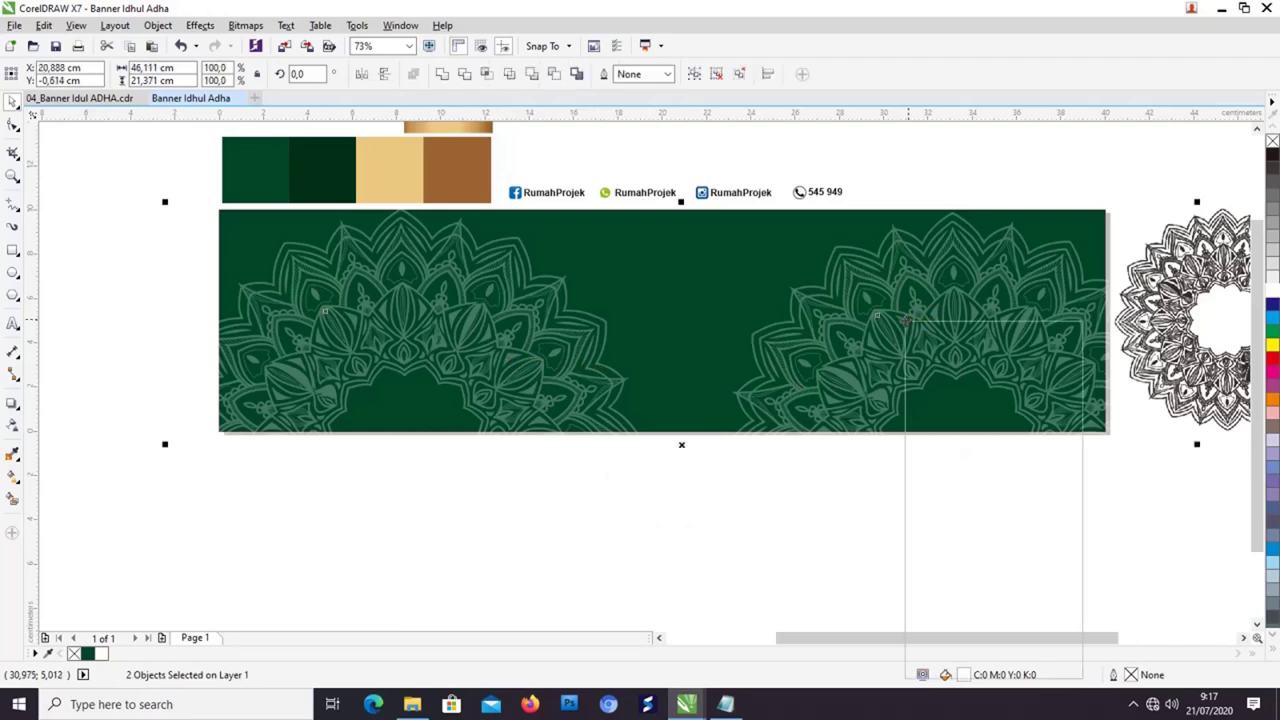
{"action": "left_click", "coordinate": [940, 331]}
{"action": "left_click", "coordinate": [652, 280]}
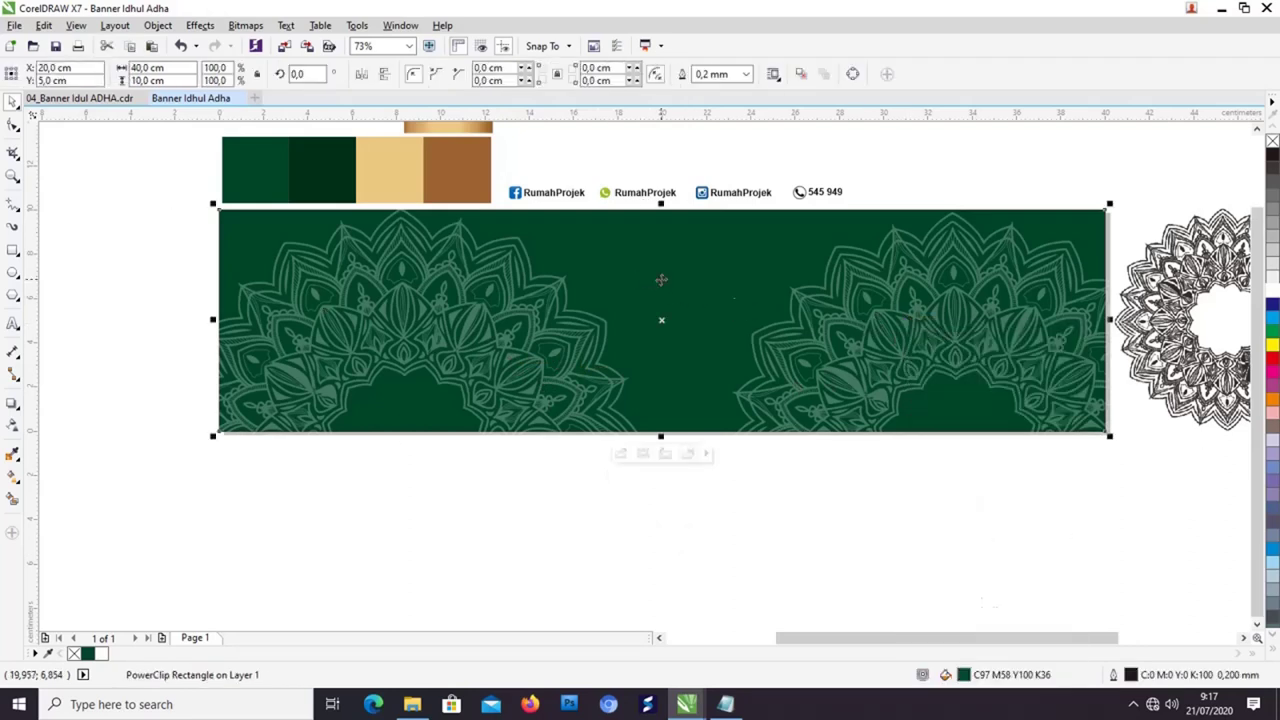
{"action": "left_click", "coordinate": [94, 219]}
Step: Trace the original mandala bitmap beside the banner again as a High Quality Image outline, keeping the original image
{"action": "left_click_drag", "start_coordinate": [706, 342], "coordinate": [646, 398]}
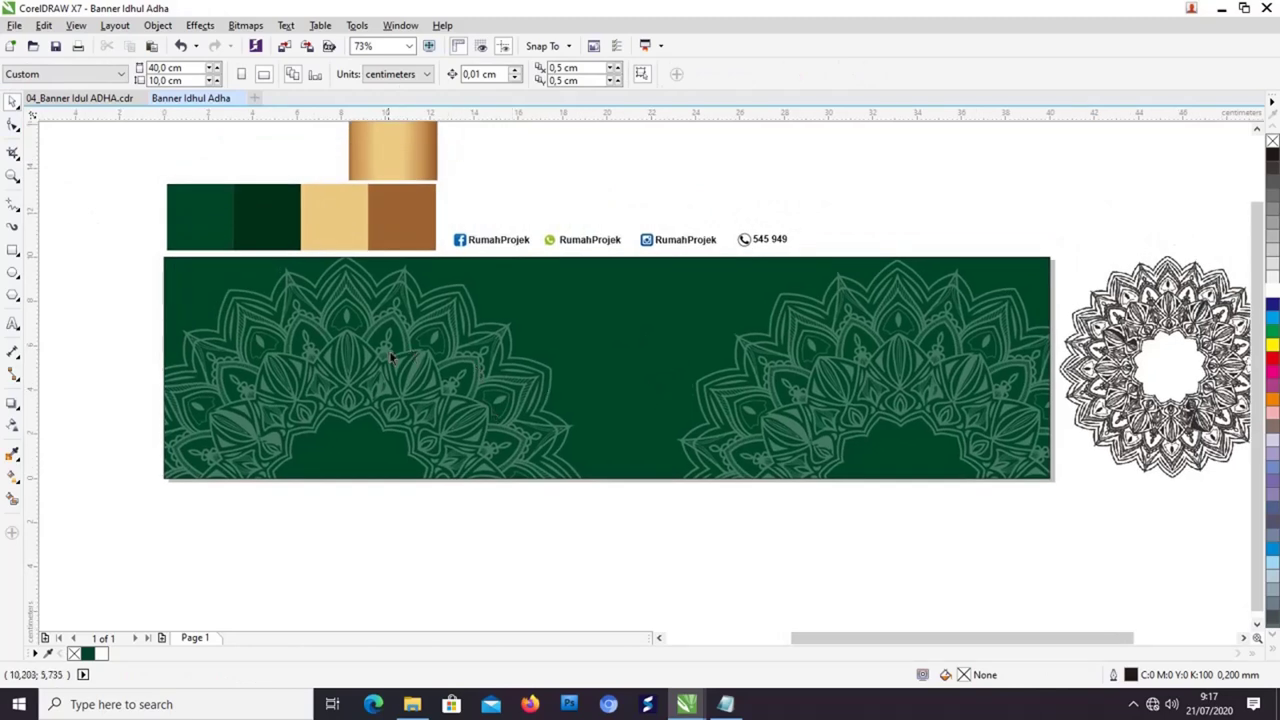
{"action": "left_click_drag", "start_coordinate": [385, 343], "coordinate": [391, 351]}
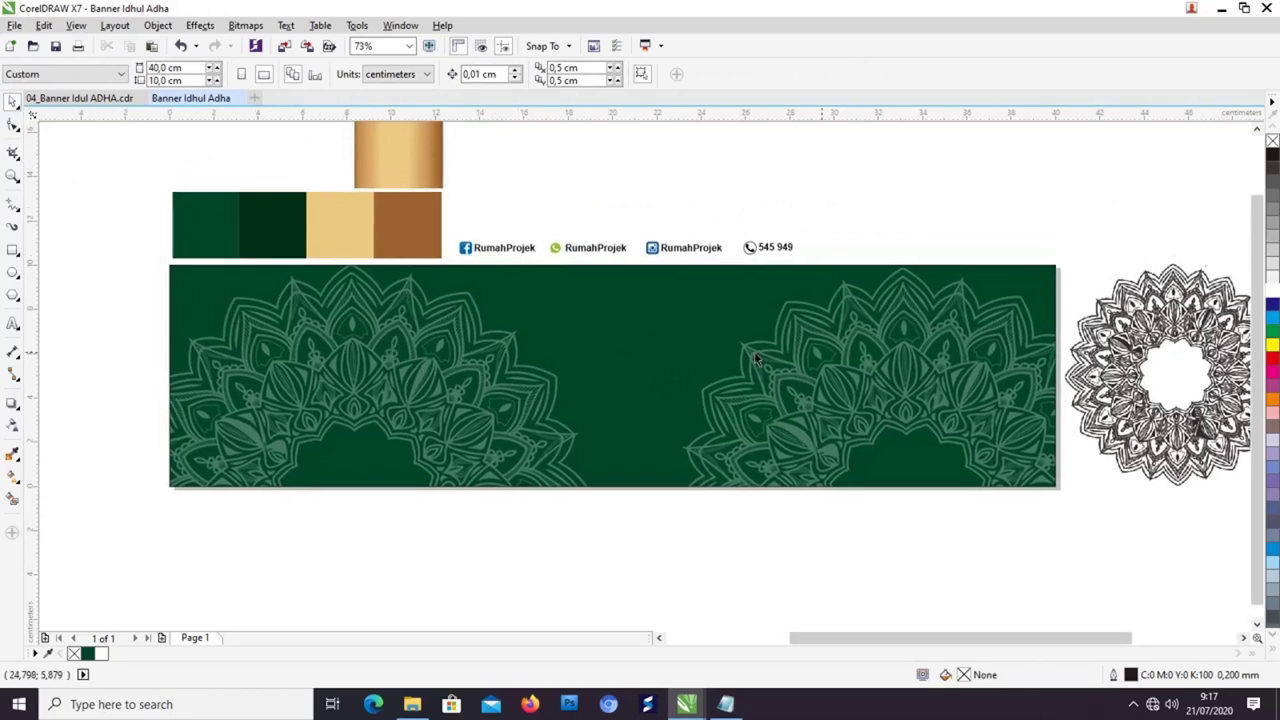
{"action": "left_click", "coordinate": [1134, 344]}
{"action": "left_click", "coordinate": [1131, 211]}
{"action": "left_click_drag", "start_coordinate": [1106, 262], "coordinate": [1040, 240]}
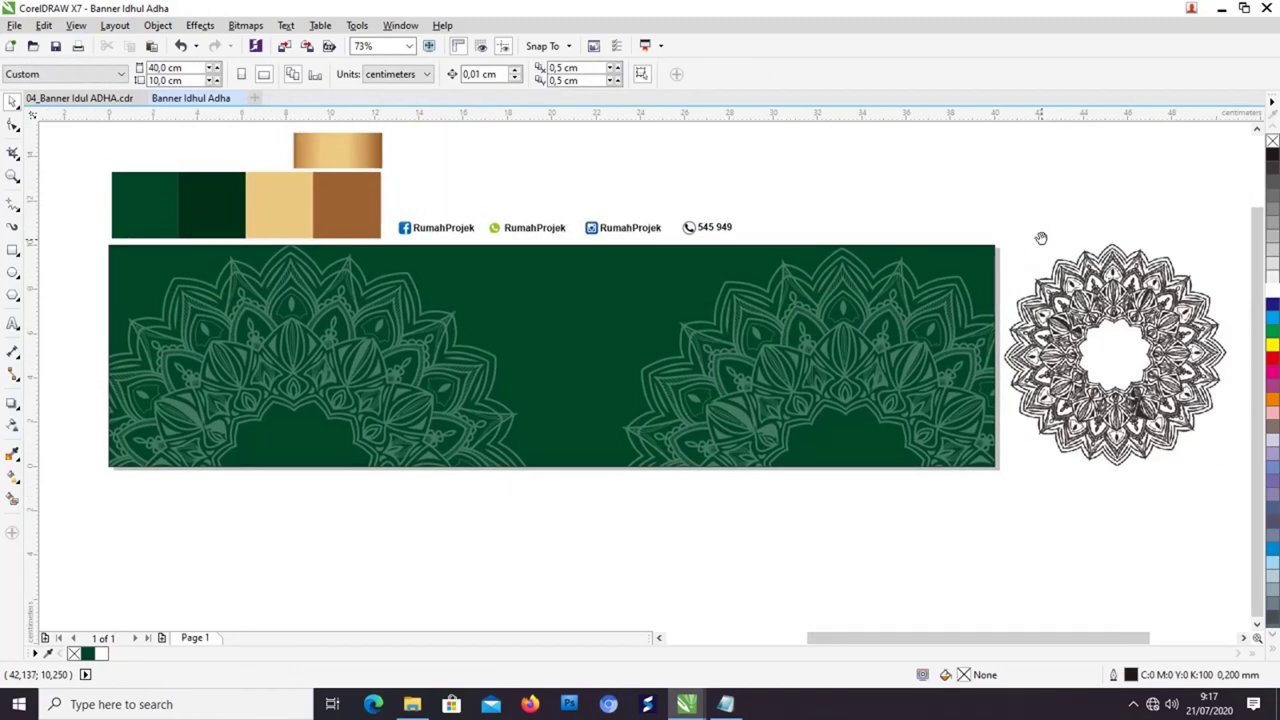
{"action": "left_click", "coordinate": [1155, 318]}
{"action": "left_click", "coordinate": [560, 75]}
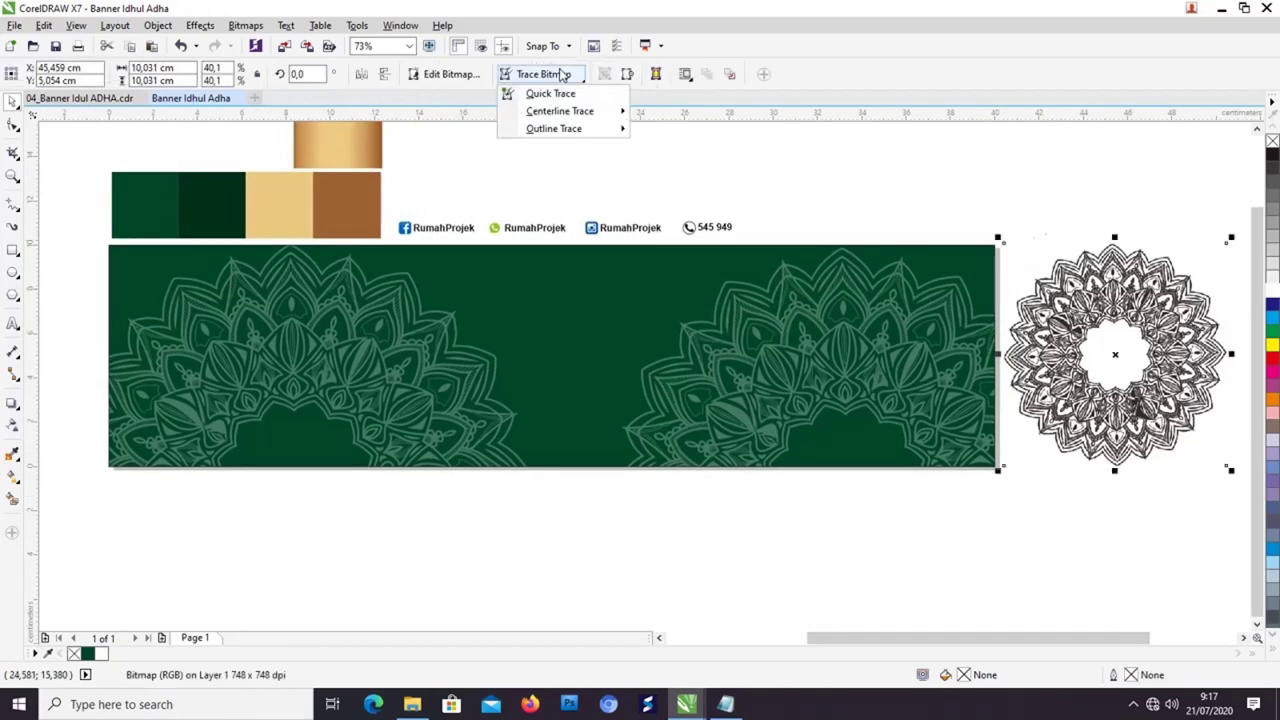
{"action": "mouse_move", "coordinate": [575, 128]}
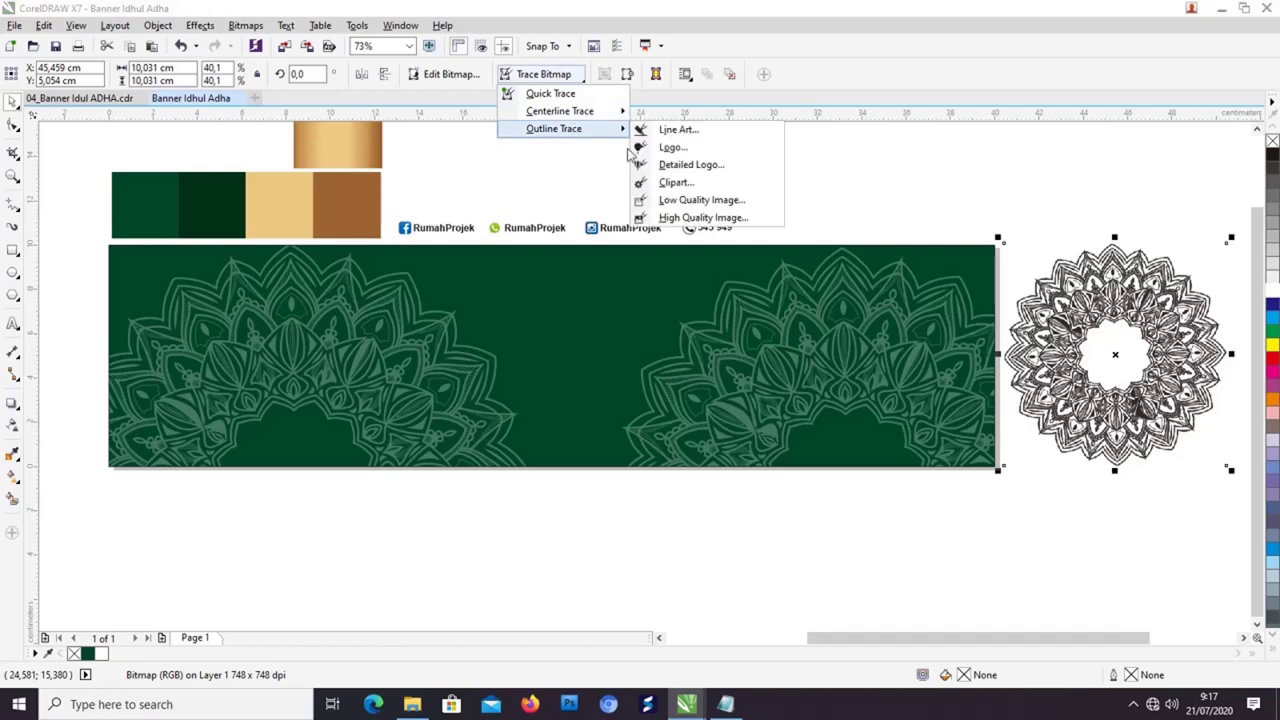
{"action": "left_click", "coordinate": [720, 217]}
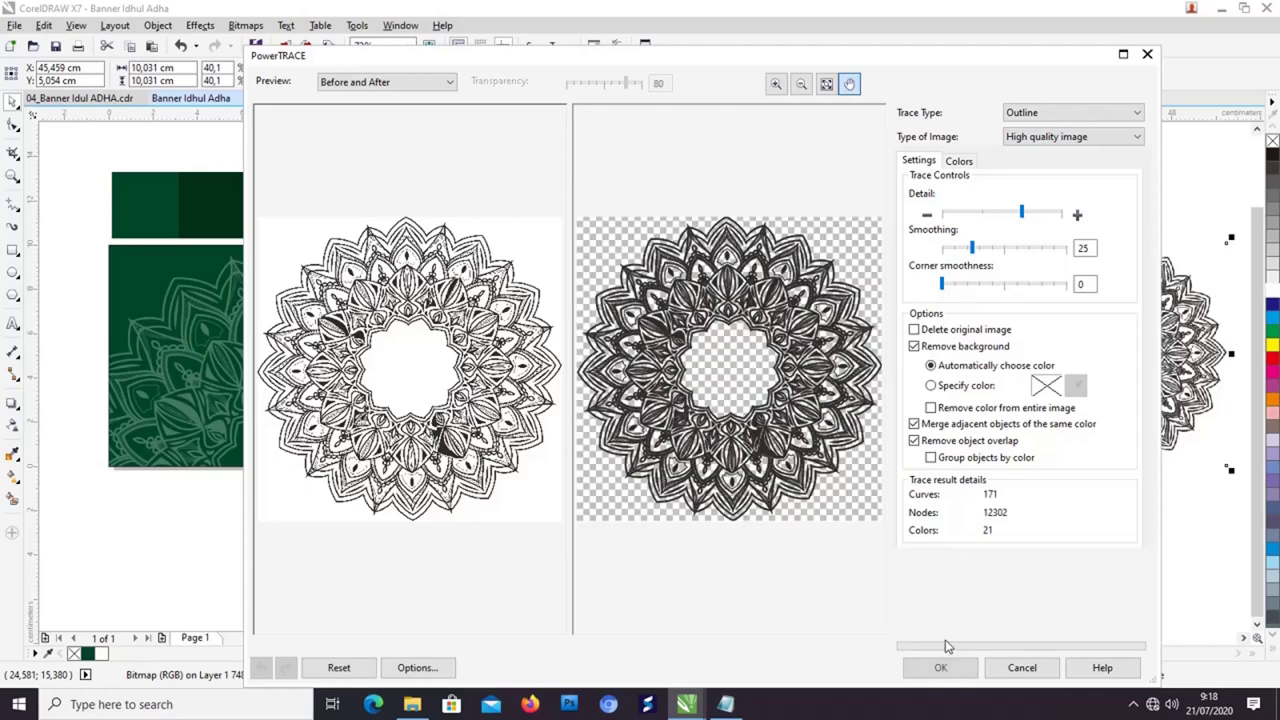
{"action": "left_click", "coordinate": [940, 670]}
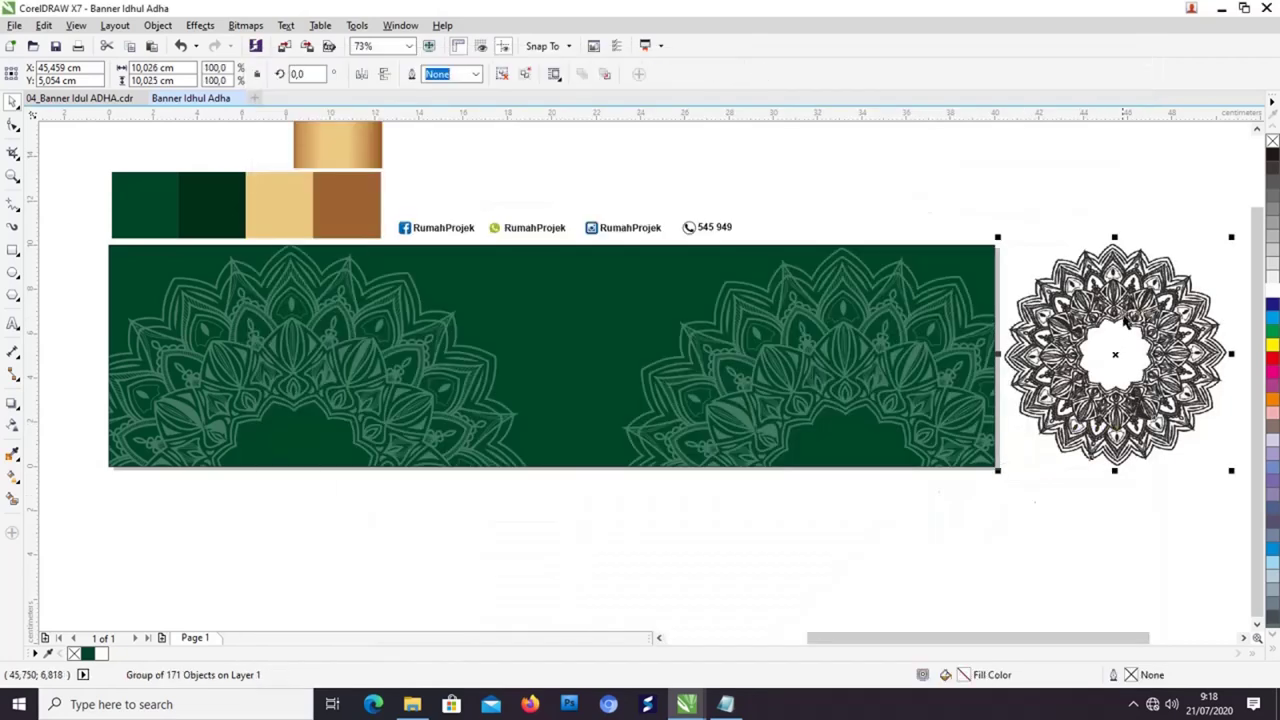
Step: Move the newly traced mandala into the empty area just below the middle of the banner
{"action": "mouse_move", "coordinate": [1124, 305]}
{"action": "left_mouse_down"}
{"action": "mouse_move", "coordinate": [862, 251]}
{"action": "mouse_move", "coordinate": [568, 538]}
{"action": "mouse_move", "coordinate": [584, 542]}
{"action": "left_mouse_up"}
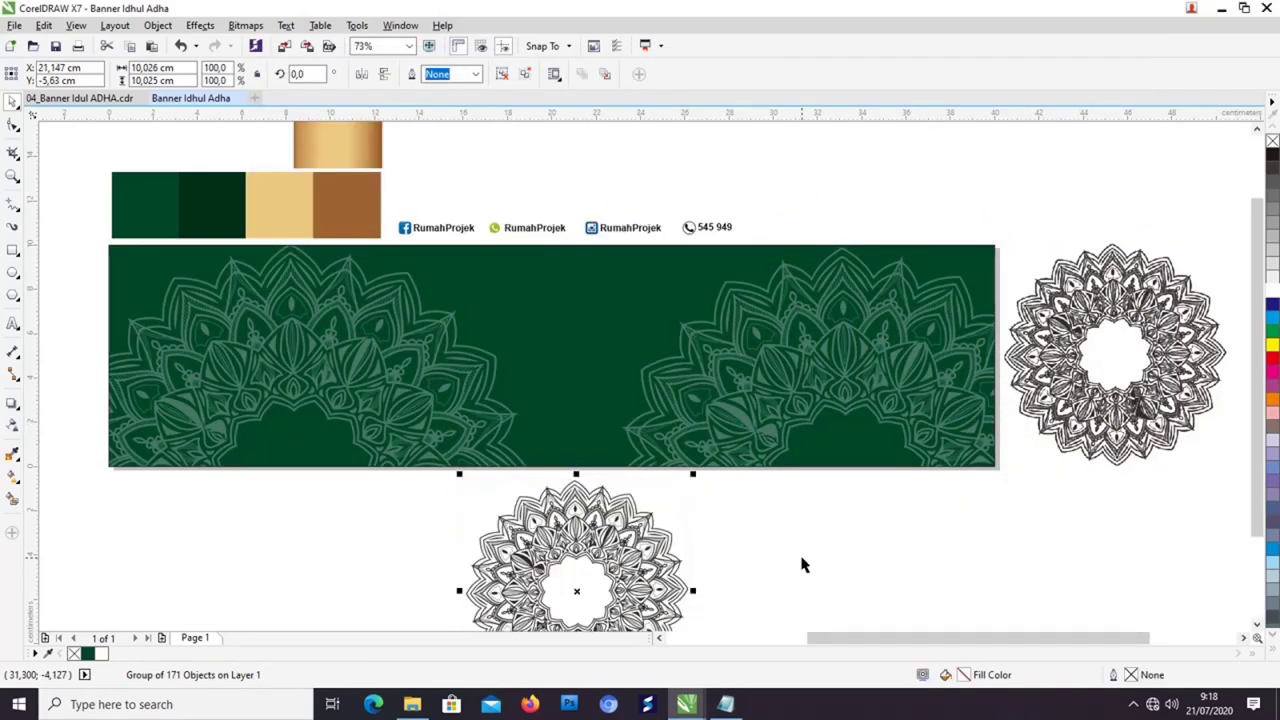
{"action": "left_click", "coordinate": [803, 564]}
{"action": "left_click_drag", "start_coordinate": [701, 592], "coordinate": [757, 451]}
{"action": "left_click", "coordinate": [694, 430]}
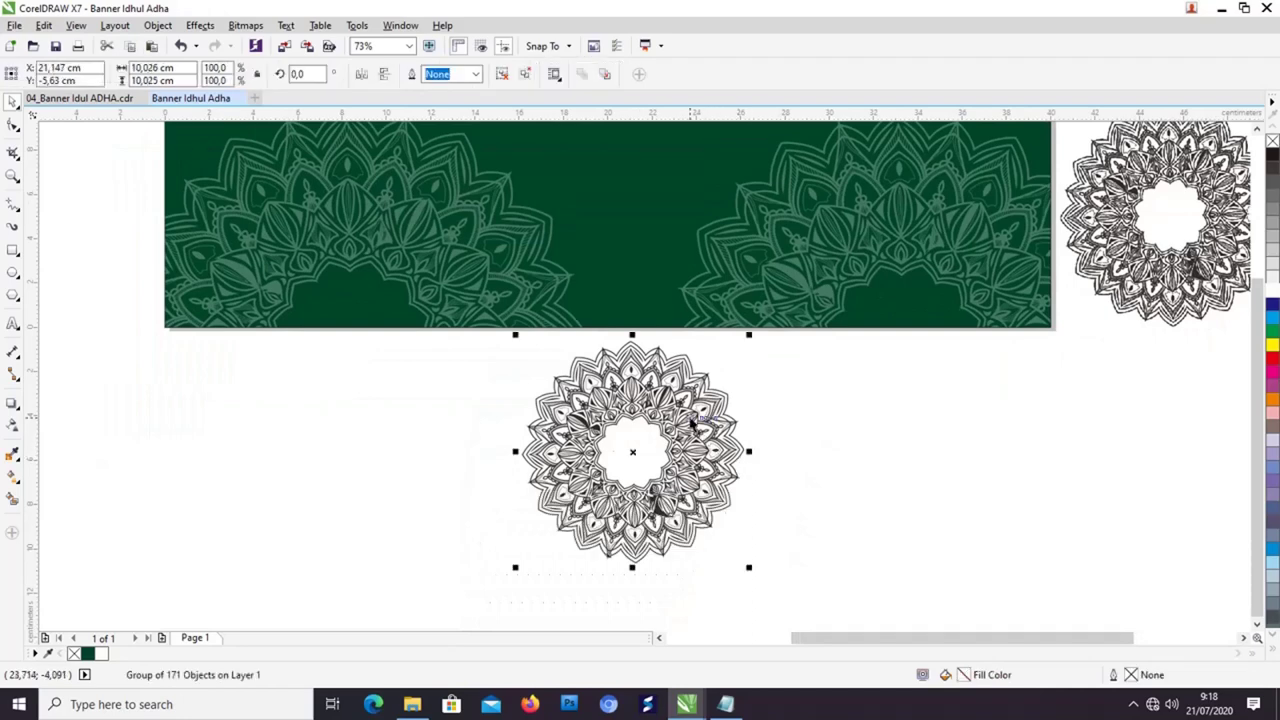
Step: Sample the light gold swatch into the document palette and fill the traced mandala below the banner with it
{"action": "left_click_drag", "start_coordinate": [397, 423], "coordinate": [365, 574]}
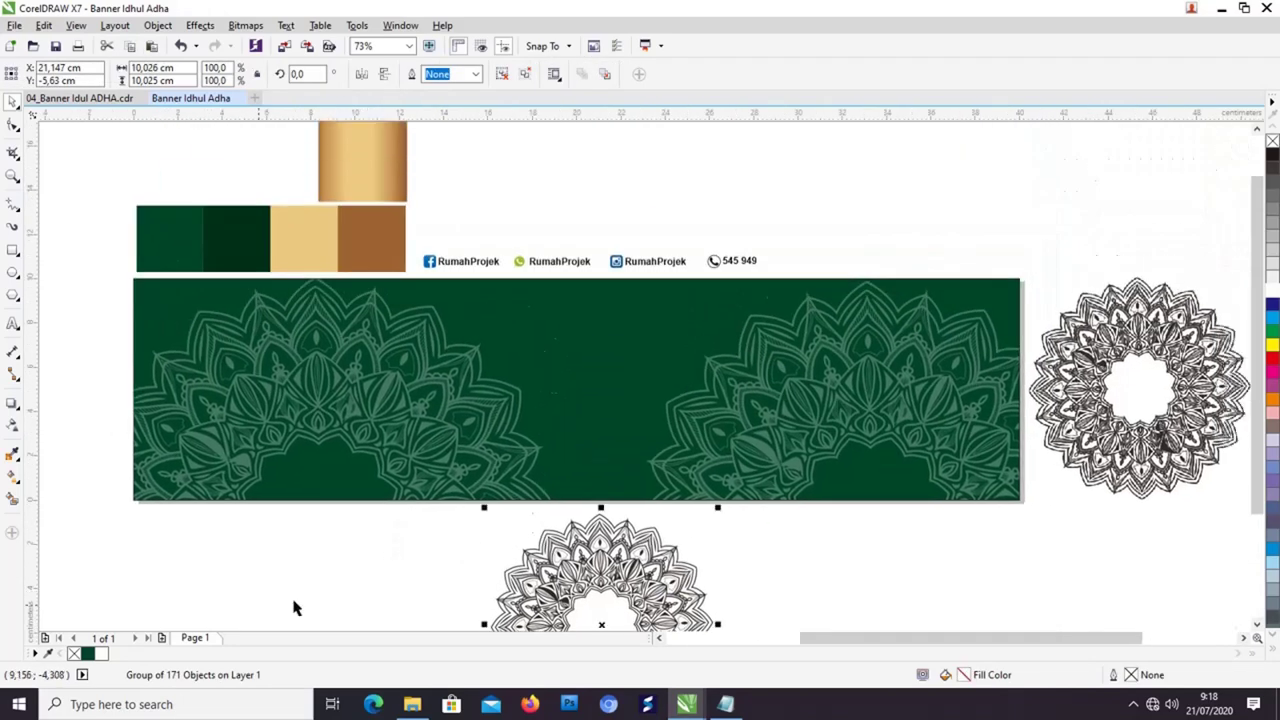
{"action": "left_click", "coordinate": [47, 653]}
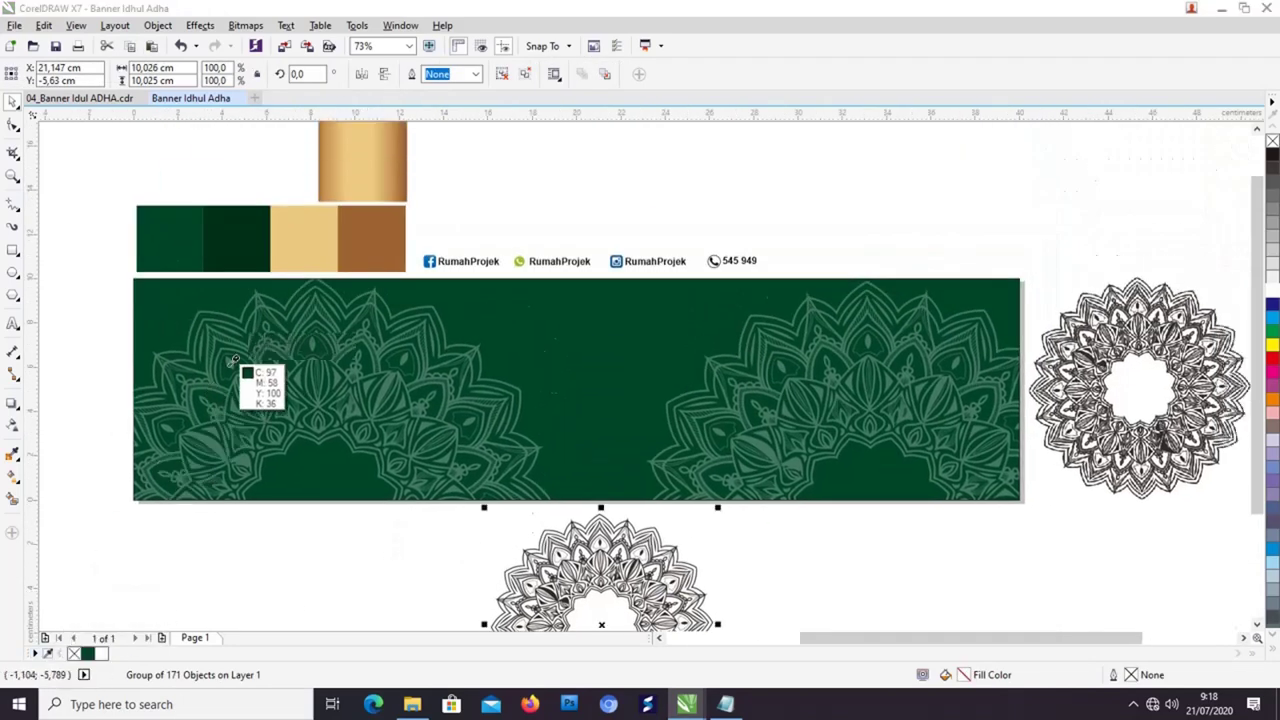
{"action": "left_click", "coordinate": [305, 255]}
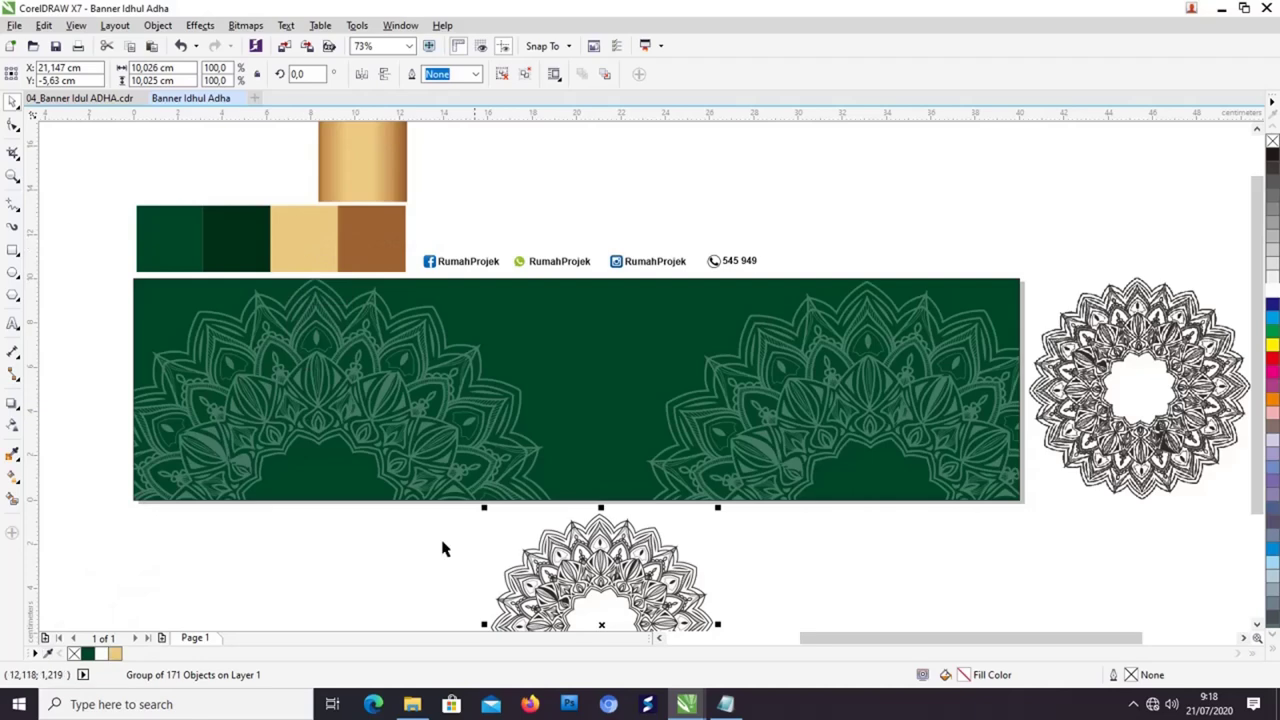
{"action": "left_click", "coordinate": [115, 654]}
{"action": "left_click", "coordinate": [232, 580]}
Step: Sample the brown swatch above the banner into the document palette
{"action": "left_click_drag", "start_coordinate": [284, 578], "coordinate": [214, 486]}
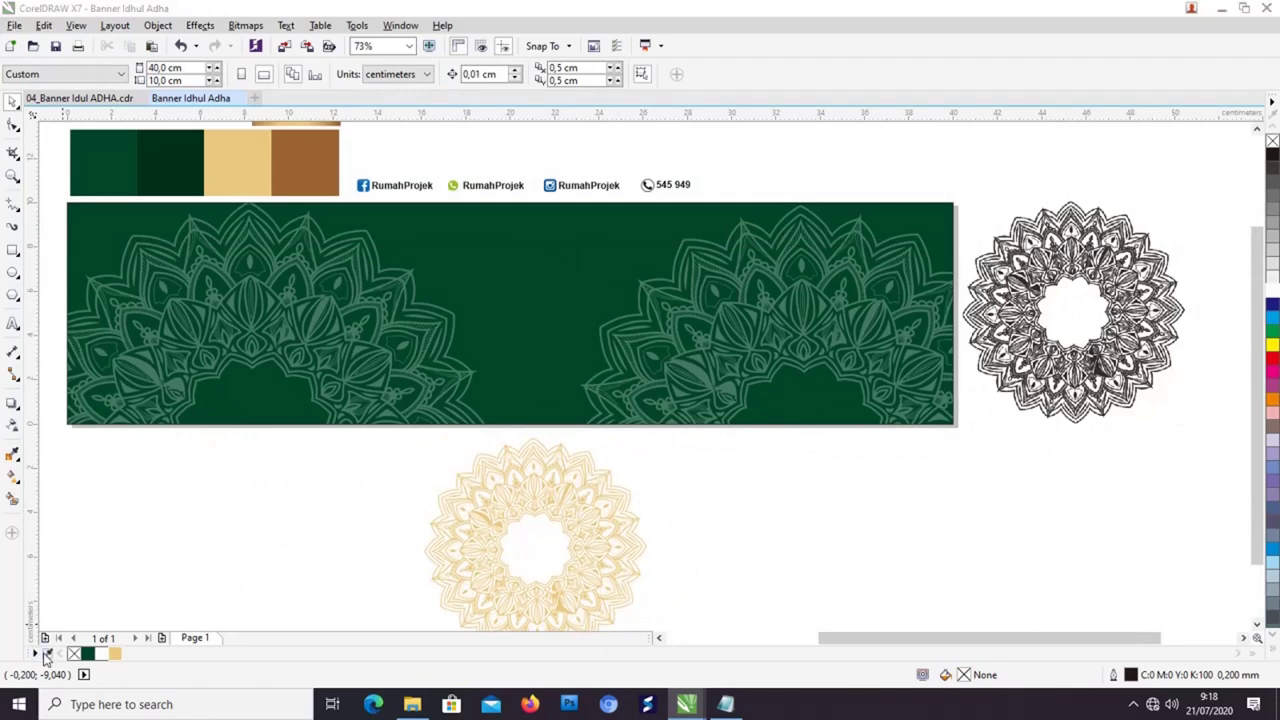
{"action": "left_click", "coordinate": [45, 656]}
{"action": "left_click", "coordinate": [325, 175]}
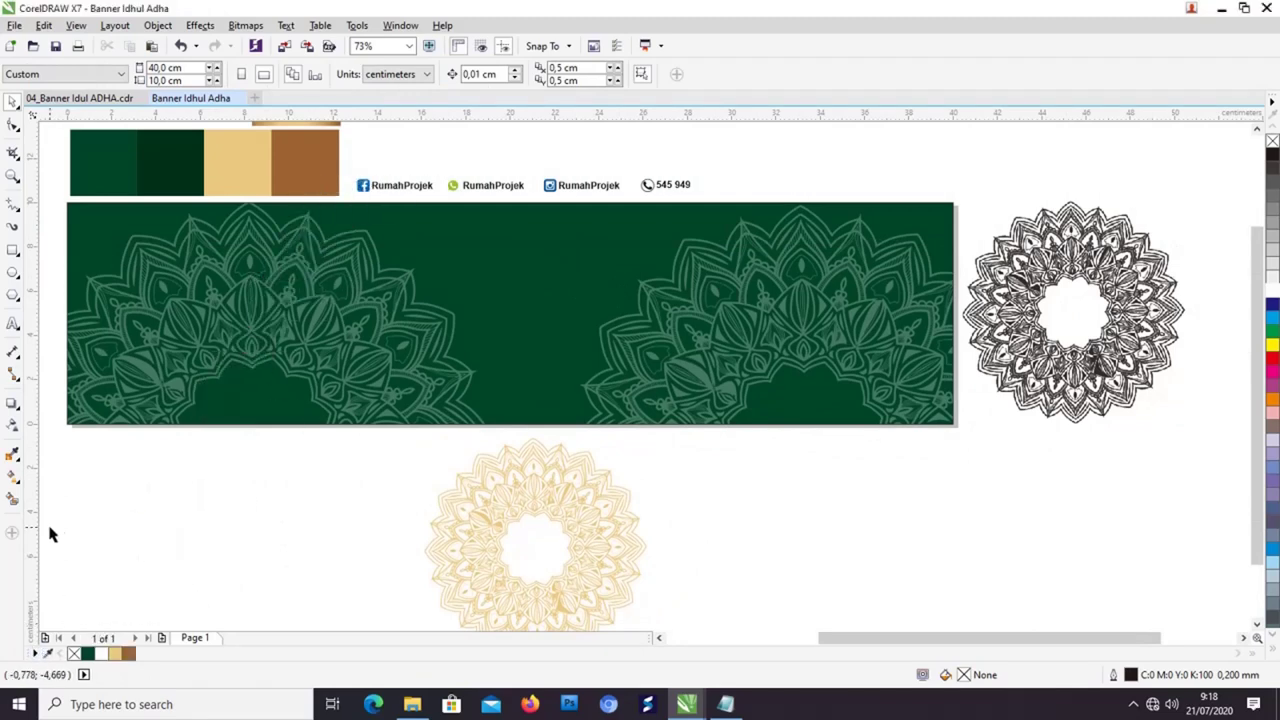
Step: Shift the gold mandala left below the banner, enlarge it to about 13.3 cm, and leave it selected
{"action": "left_click_drag", "start_coordinate": [243, 534], "coordinate": [206, 467]}
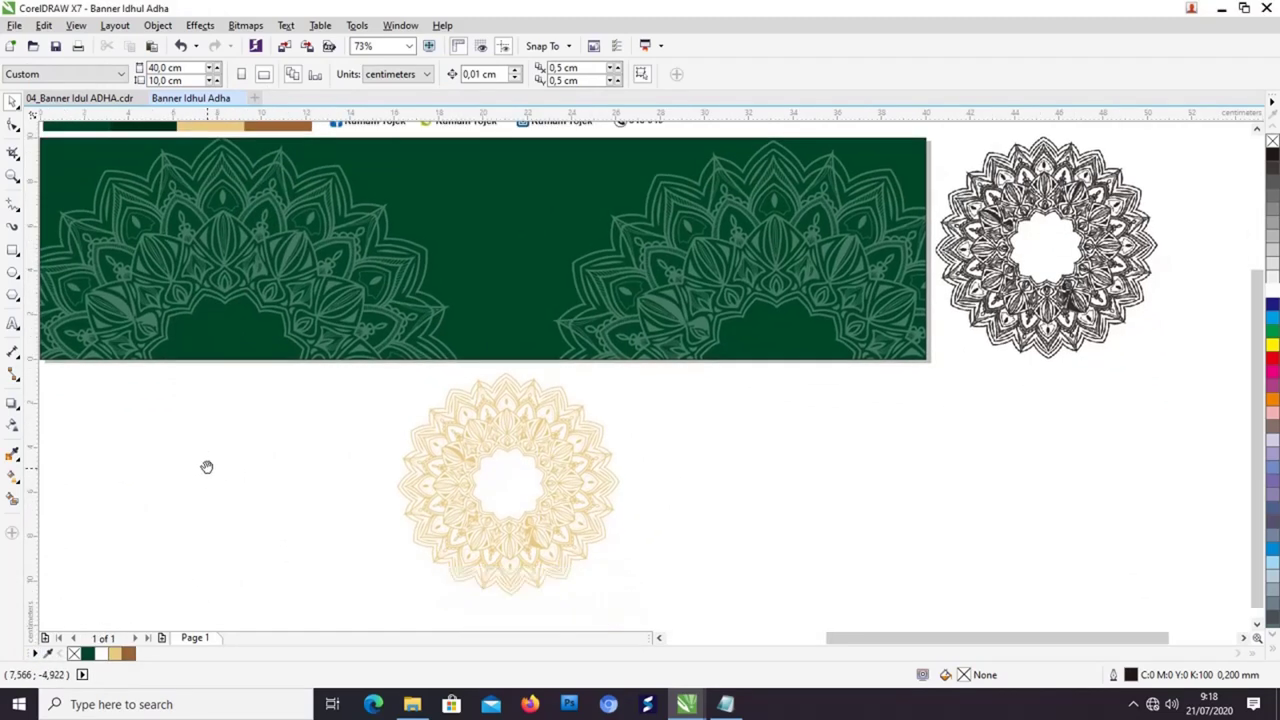
{"action": "left_click", "coordinate": [572, 452]}
{"action": "left_click_drag", "start_coordinate": [562, 425], "coordinate": [458, 409]}
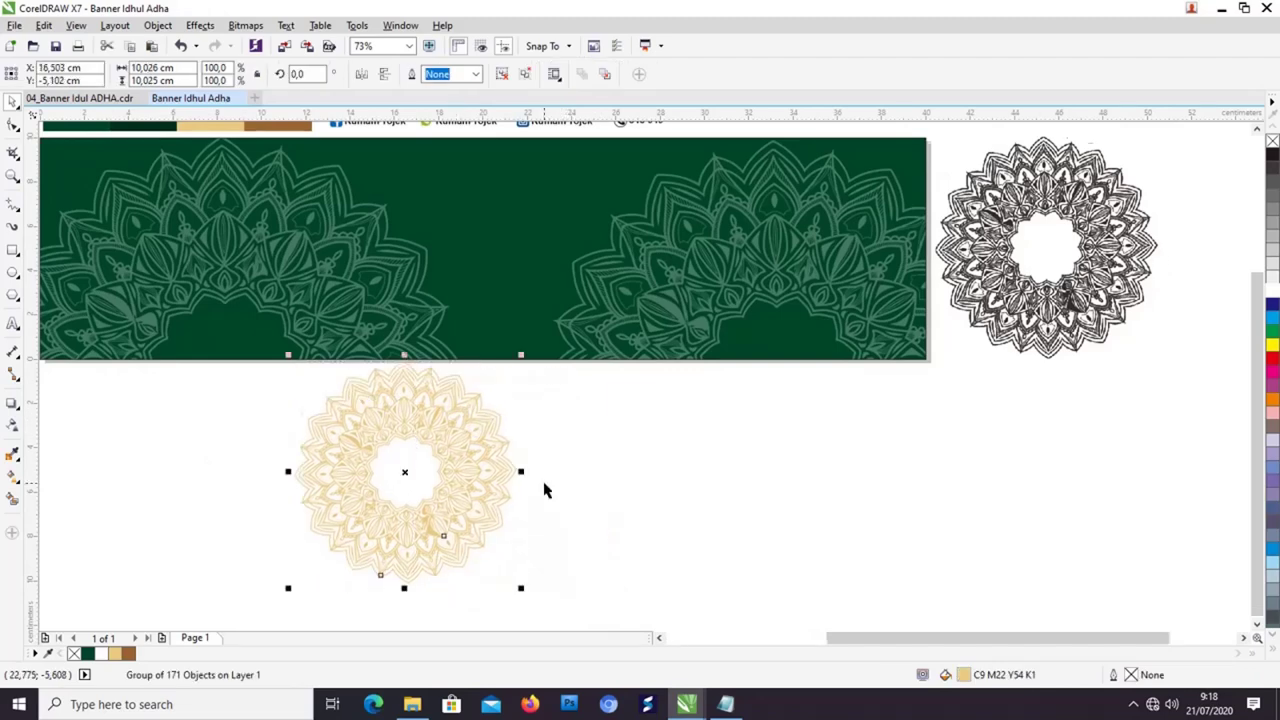
{"action": "left_click_drag", "start_coordinate": [543, 489], "coordinate": [522, 355]}
{"action": "left_click_drag", "start_coordinate": [499, 454], "coordinate": [668, 529]}
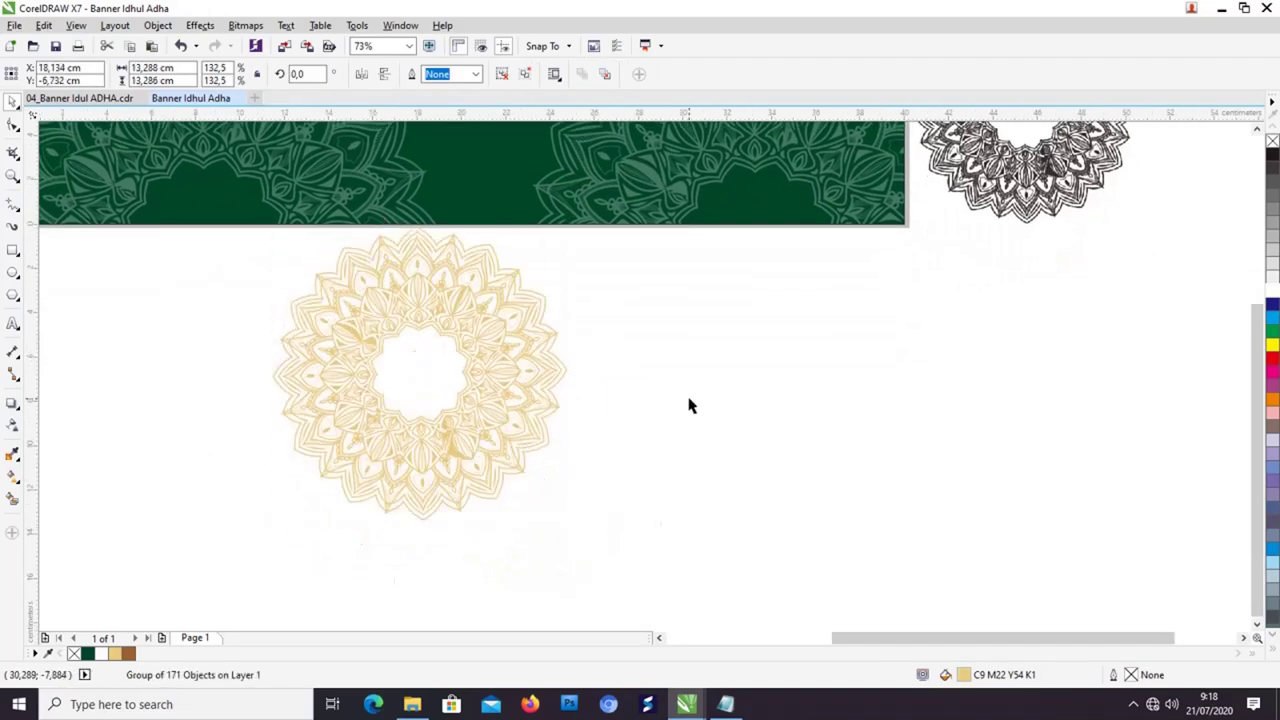
{"action": "left_click", "coordinate": [634, 375]}
{"action": "left_click_drag", "start_coordinate": [571, 369], "coordinate": [654, 385]}
{"action": "left_click", "coordinate": [549, 294]}
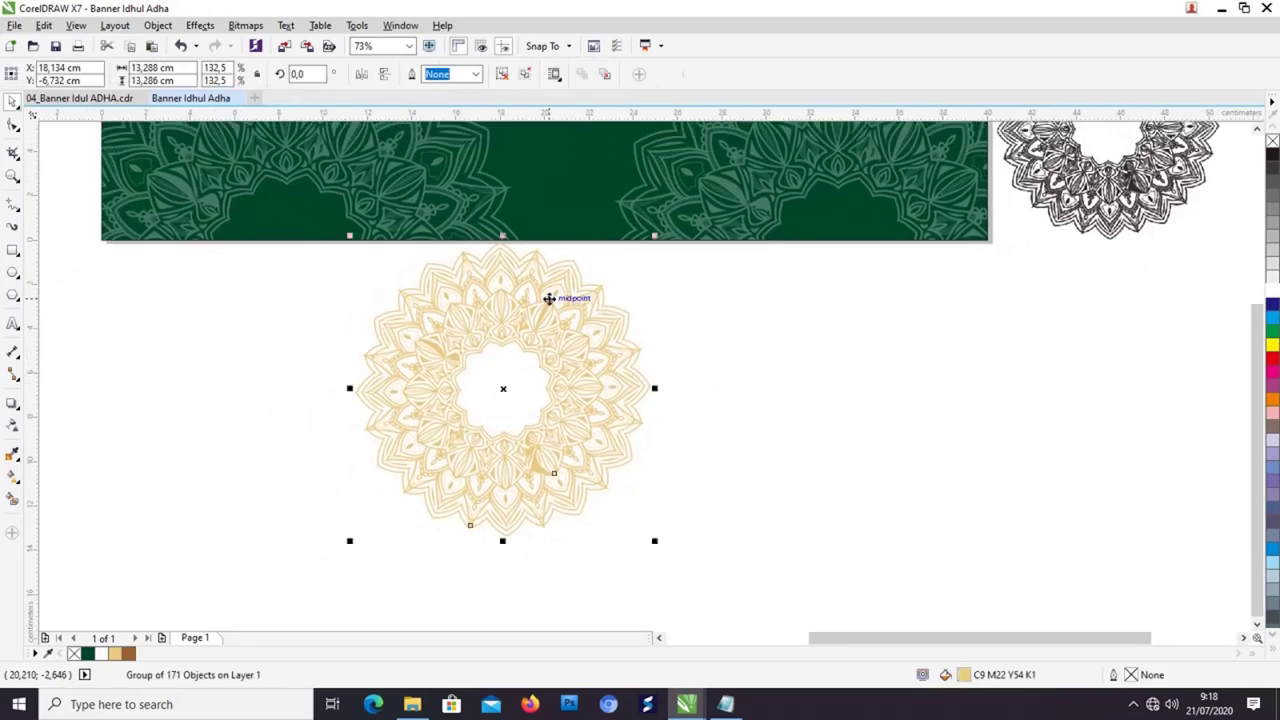
Step: Apply a linear fountain fill to the gold mandala, running from the upper rim of its centre opening toward the upper right
{"action": "left_click_drag", "start_coordinate": [549, 294], "coordinate": [549, 314]}
{"action": "left_click", "coordinate": [746, 322]}
{"action": "scroll", "coordinate": [533, 370], "scroll_direction": "up", "scroll_amount": 4}
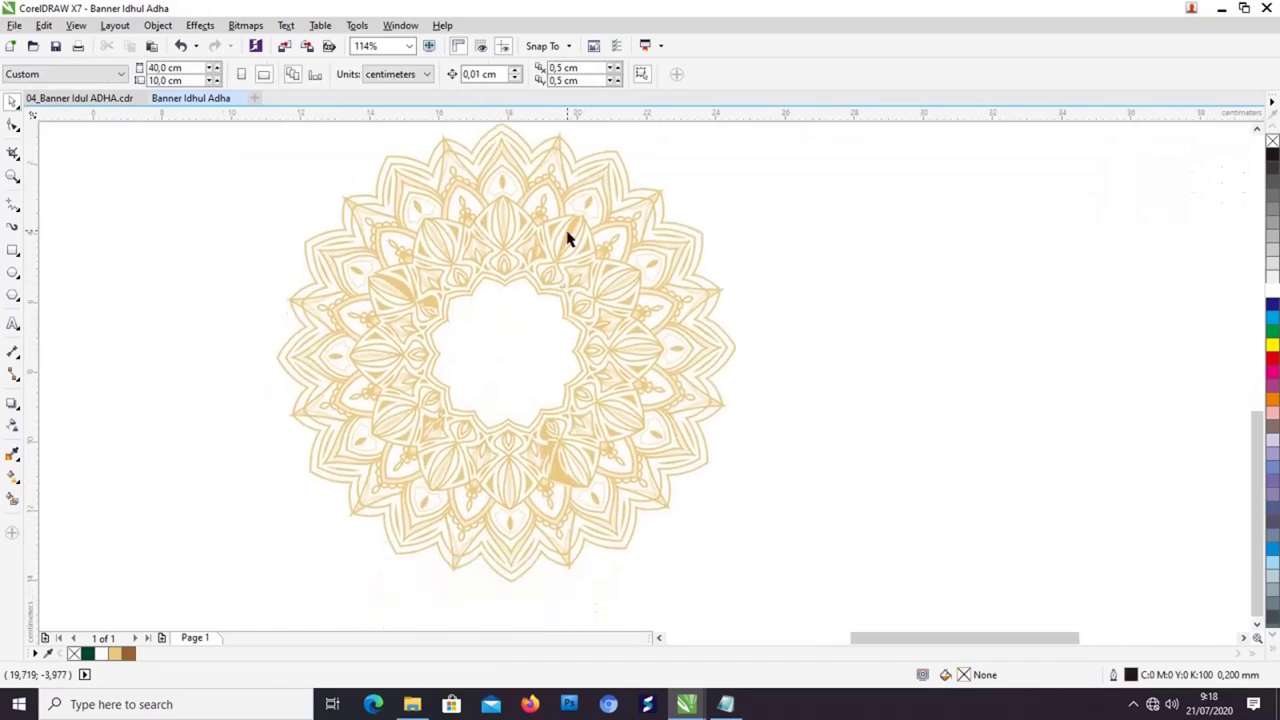
{"action": "left_click", "coordinate": [568, 229]}
{"action": "key", "text": "g"}
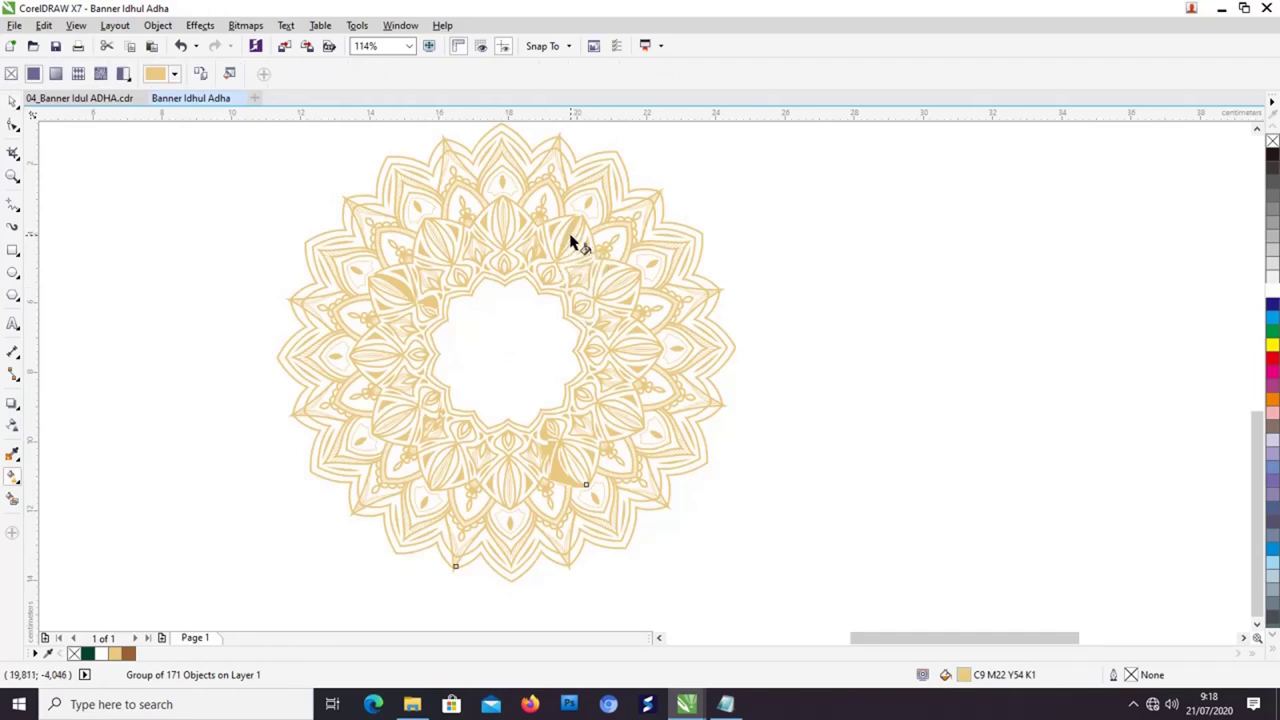
{"action": "left_click_drag", "start_coordinate": [570, 235], "coordinate": [720, 173]}
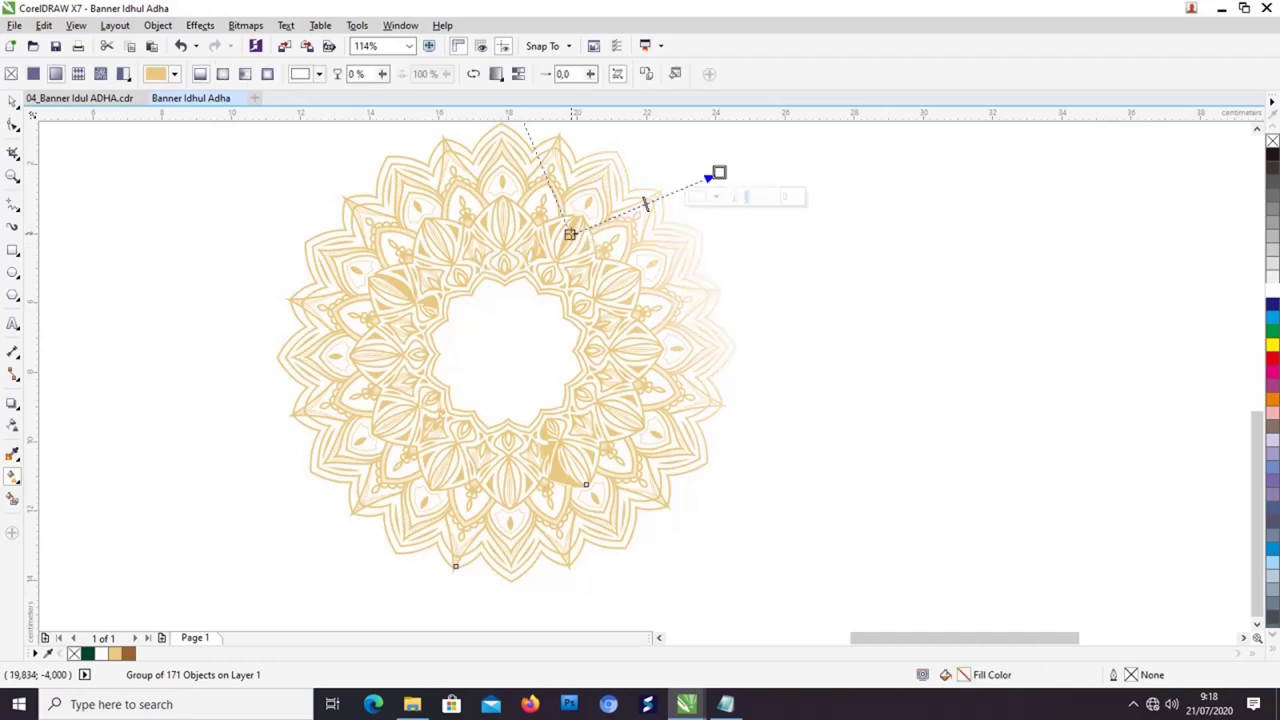
{"action": "left_click_drag", "start_coordinate": [569, 234], "coordinate": [492, 282]}
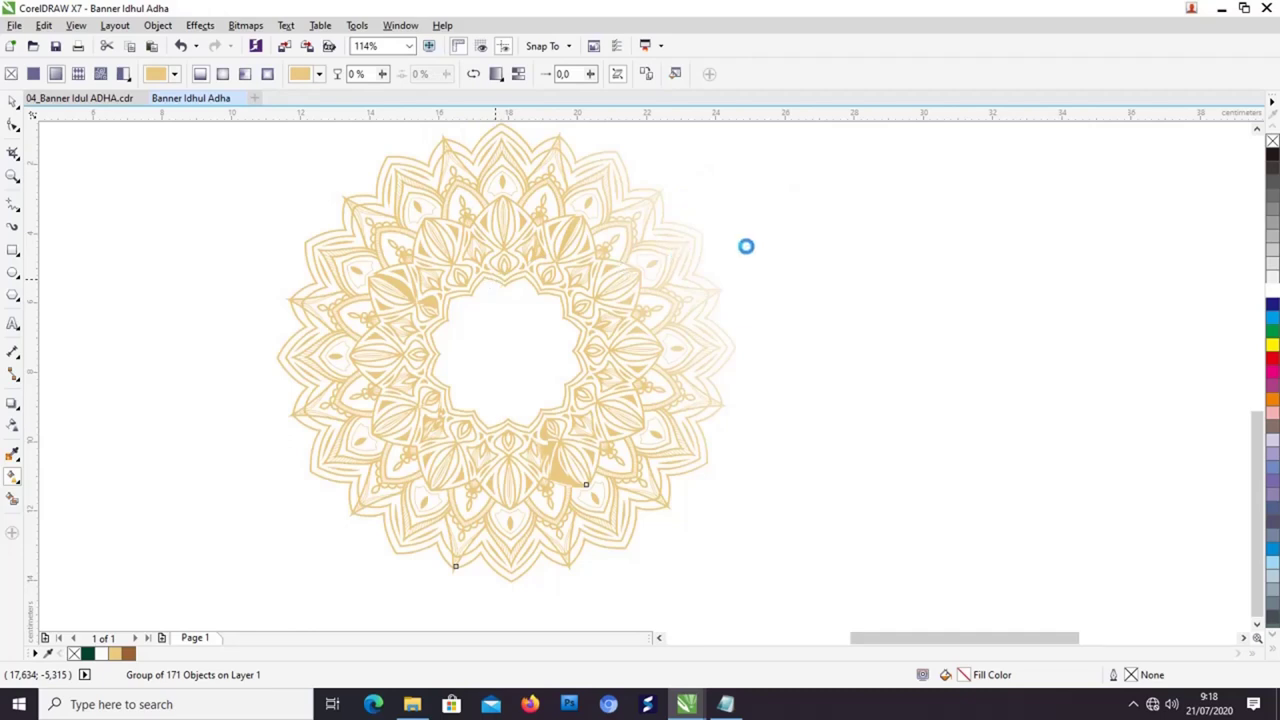
Step: Set the mandala gradient's end colour to the brown from the document palette (C44 M65 Y89 K5)
{"action": "left_click_drag", "start_coordinate": [746, 246], "coordinate": [630, 317]}
{"action": "left_click", "coordinate": [603, 244]}
{"action": "left_click", "coordinate": [602, 268]}
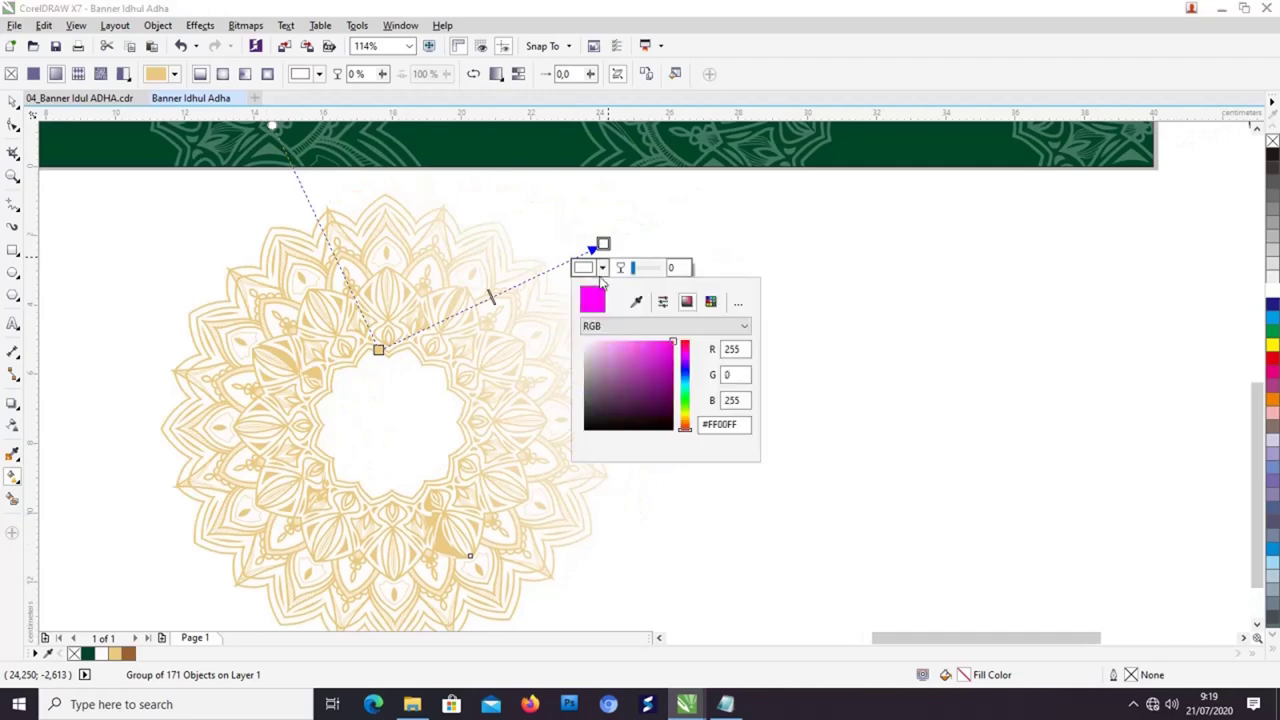
{"action": "left_click", "coordinate": [638, 302]}
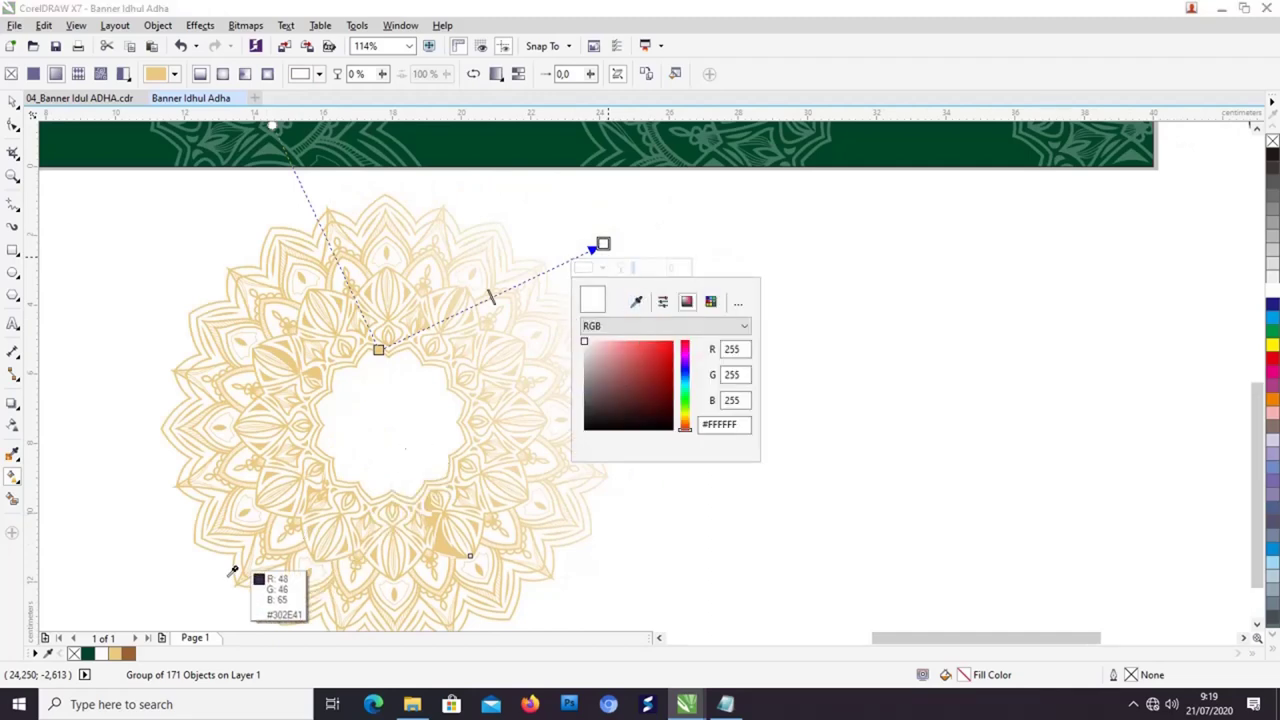
{"action": "left_click", "coordinate": [139, 651]}
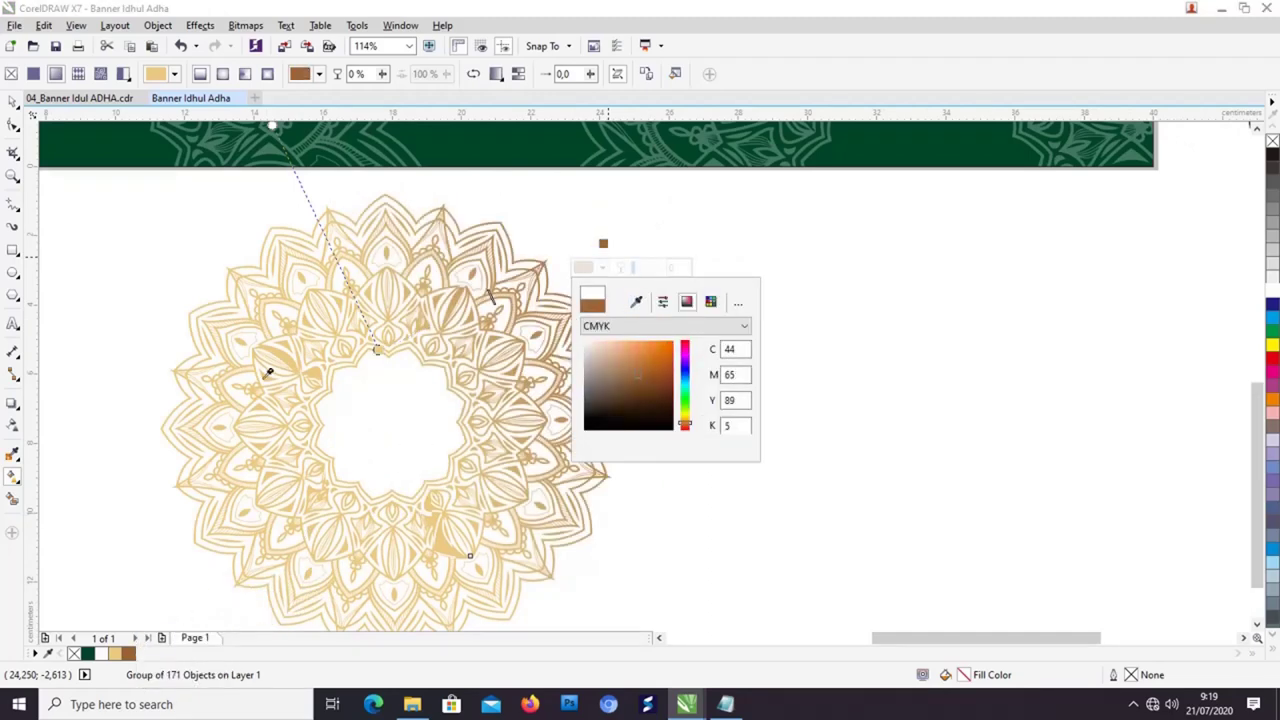
{"action": "left_click", "coordinate": [12, 103]}
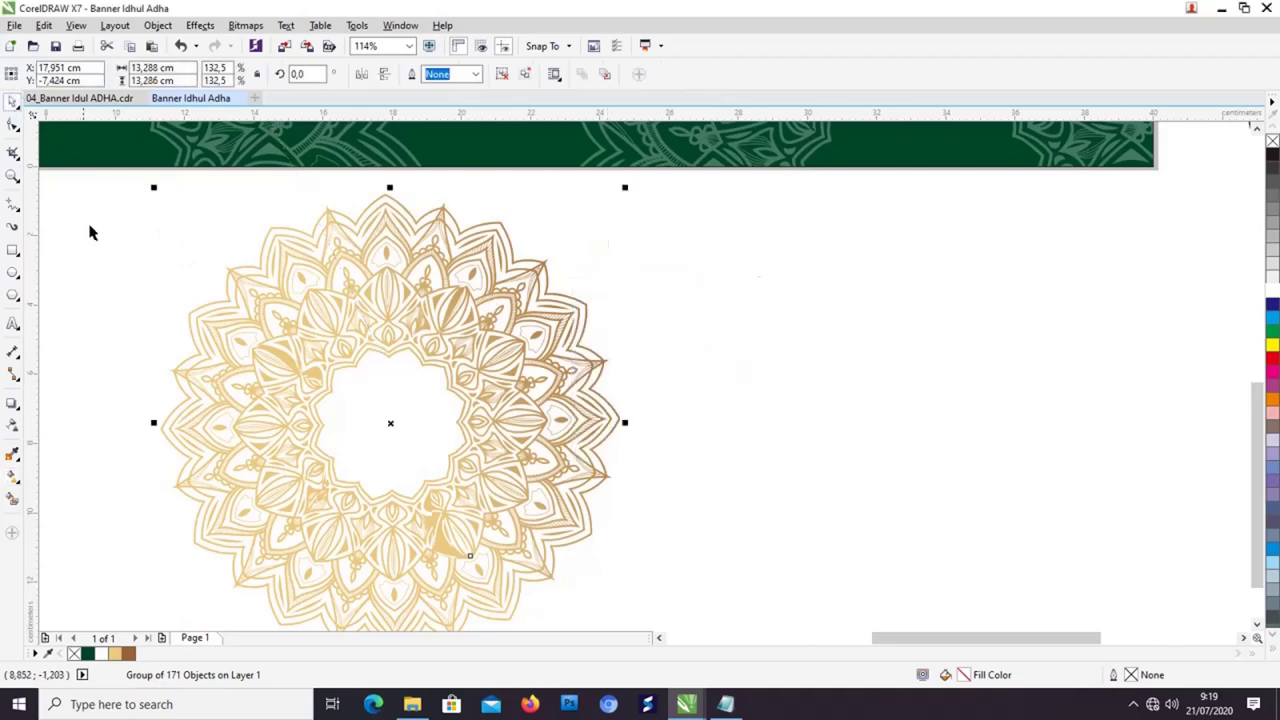
Step: Move the gold gradient mandala from below the banner onto the banner's left end
{"action": "left_click", "coordinate": [129, 260]}
{"action": "scroll", "coordinate": [140, 262], "scroll_direction": "down", "scroll_amount": 2}
{"action": "left_click_drag", "start_coordinate": [153, 262], "coordinate": [491, 309]}
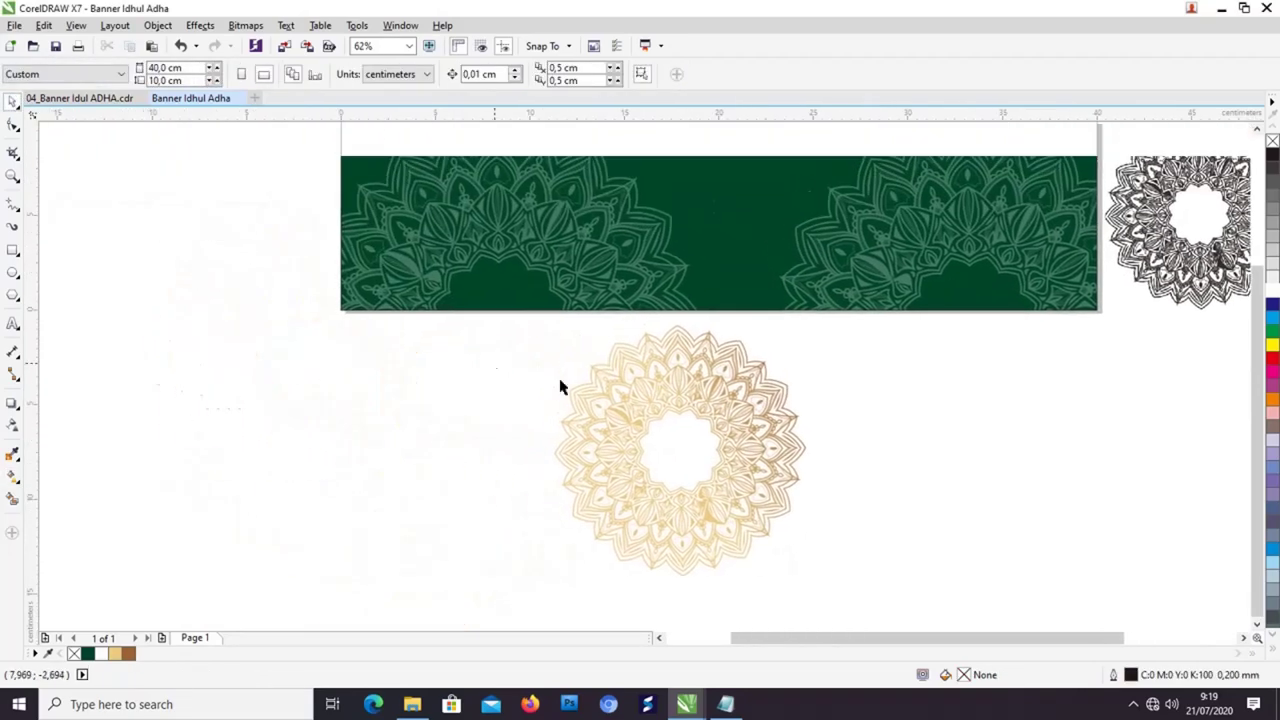
{"action": "left_click", "coordinate": [697, 363]}
{"action": "left_click_drag", "start_coordinate": [643, 349], "coordinate": [401, 159]}
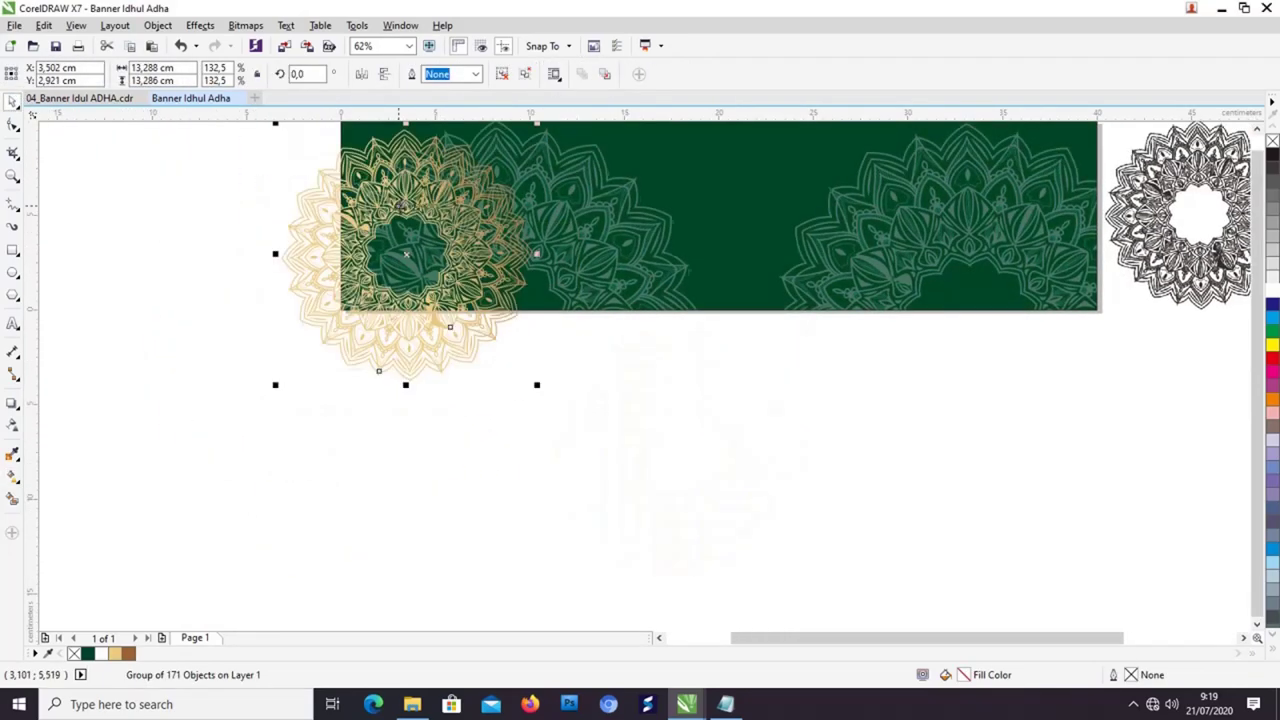
Step: Enlarge the gold mandala to about 19.5 cm and shift it so its centre sits near the banner's lower-left corner
{"action": "scroll", "coordinate": [401, 159], "scroll_direction": "up", "scroll_amount": 1}
{"action": "mouse_move", "coordinate": [413, 466]}
{"action": "left_mouse_down"}
{"action": "mouse_move", "coordinate": [394, 450]}
{"action": "mouse_move", "coordinate": [394, 471]}
{"action": "left_mouse_up"}
{"action": "left_click_drag", "start_coordinate": [550, 486], "coordinate": [612, 540]}
{"action": "left_click_drag", "start_coordinate": [539, 461], "coordinate": [494, 448]}
{"action": "left_click_drag", "start_coordinate": [589, 493], "coordinate": [694, 551]}
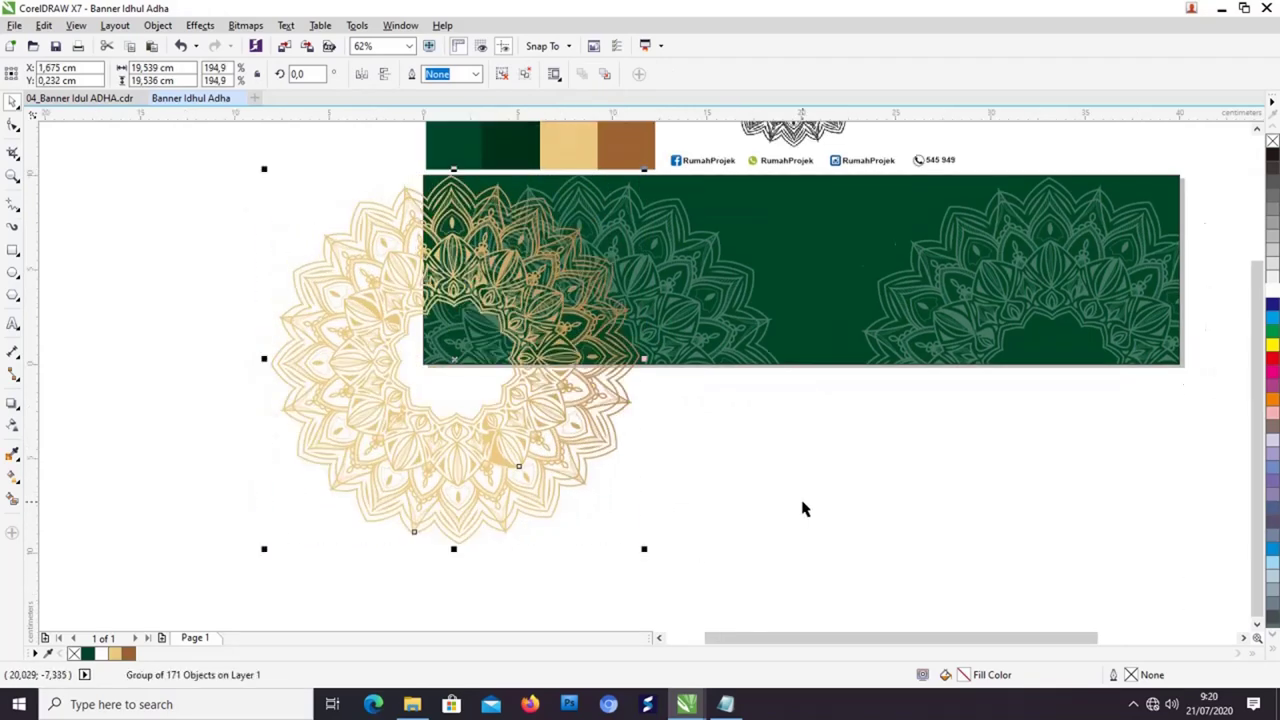
{"action": "left_click", "coordinate": [759, 497]}
{"action": "left_click", "coordinate": [585, 453]}
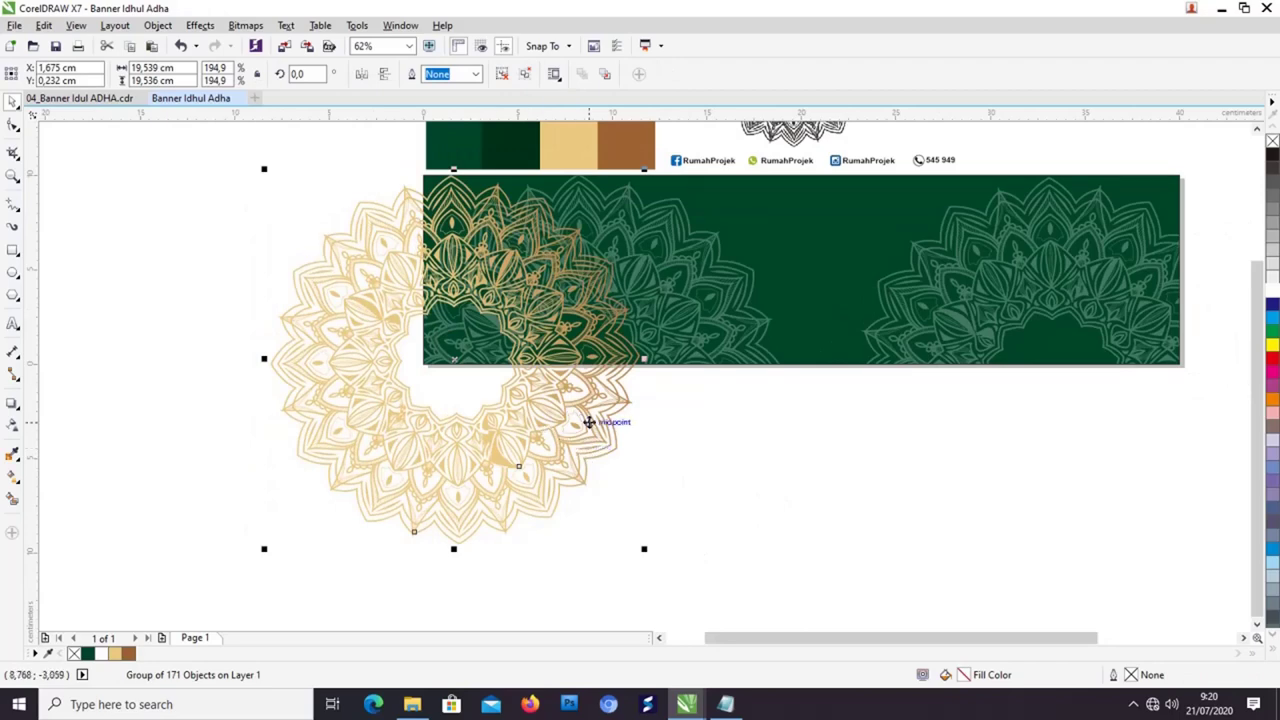
{"action": "left_click_drag", "start_coordinate": [589, 422], "coordinate": [561, 416]}
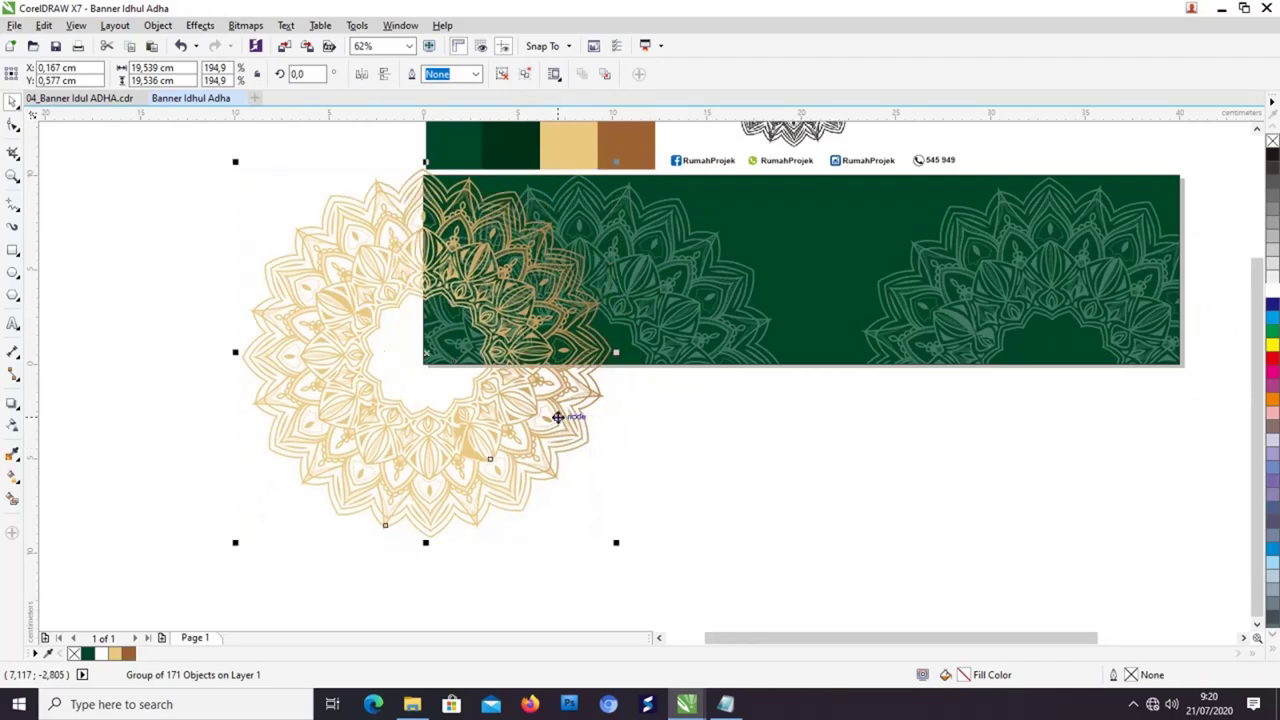
Step: Duplicate the large gold mandala and place the copy with its centre near the banner's lower-right corner
{"action": "left_click_drag", "start_coordinate": [830, 431], "coordinate": [572, 454]}
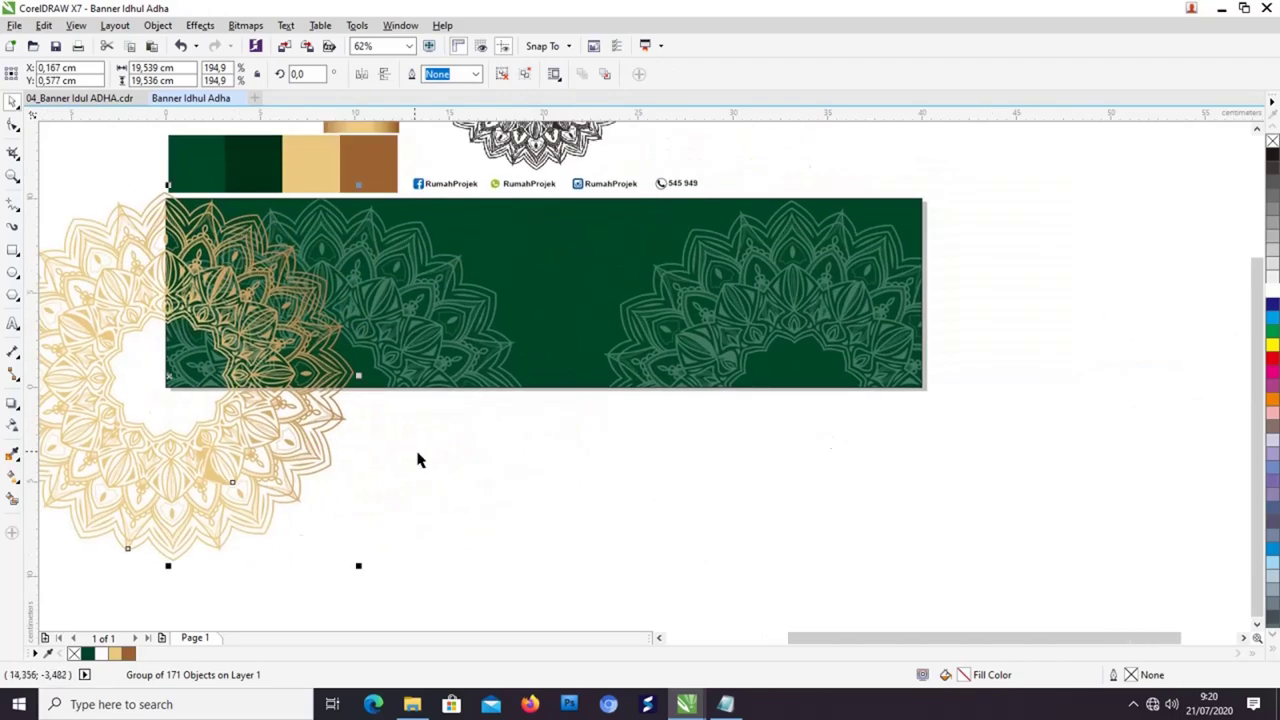
{"action": "left_click_drag", "start_coordinate": [284, 404], "coordinate": [986, 409]}
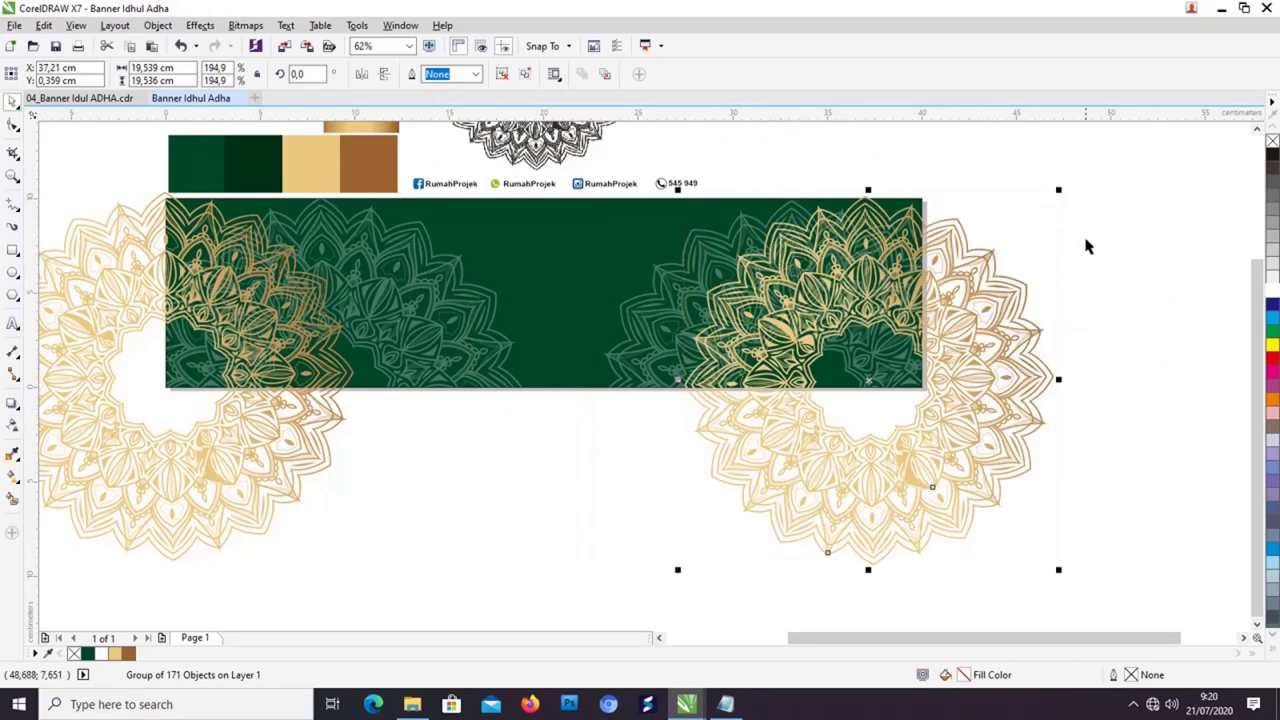
{"action": "left_click_drag", "start_coordinate": [954, 294], "coordinate": [932, 321]}
{"action": "left_click", "coordinate": [866, 200]}
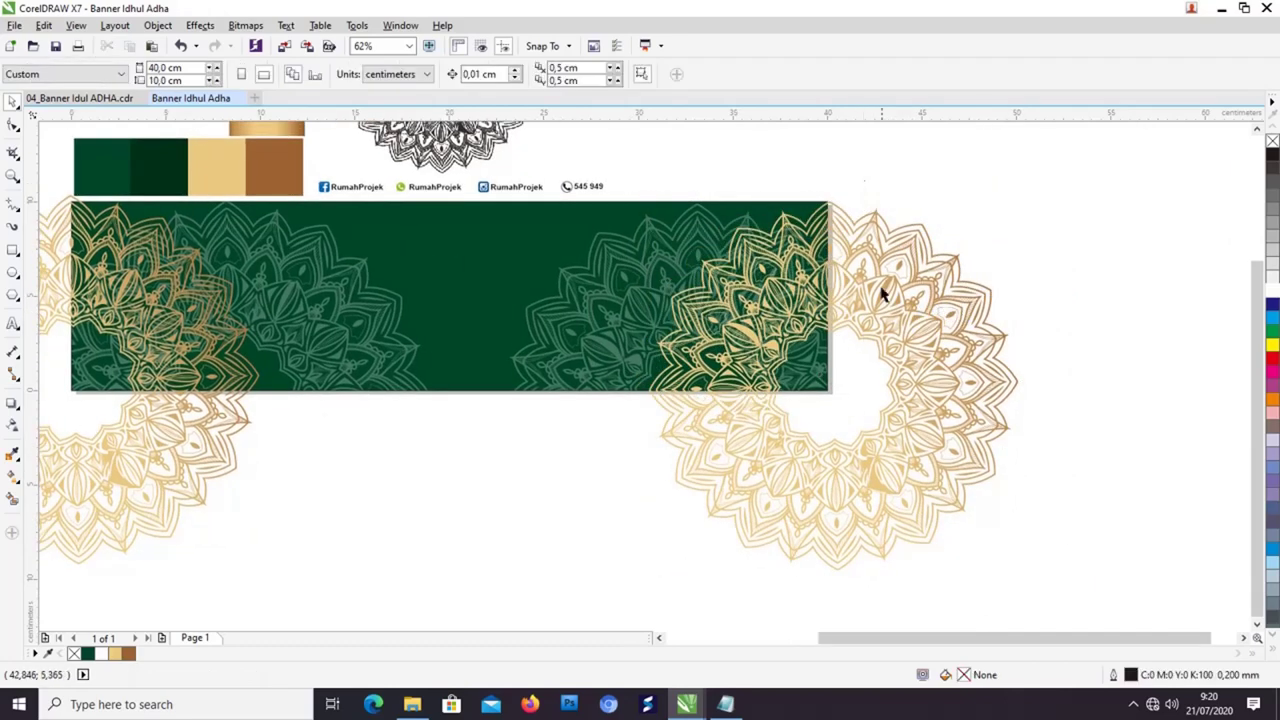
{"action": "scroll", "coordinate": [846, 368], "scroll_direction": "left", "scroll_amount": 1}
Step: Mirror the gold mandala at the banner's right end horizontally
{"action": "left_click", "coordinate": [966, 321]}
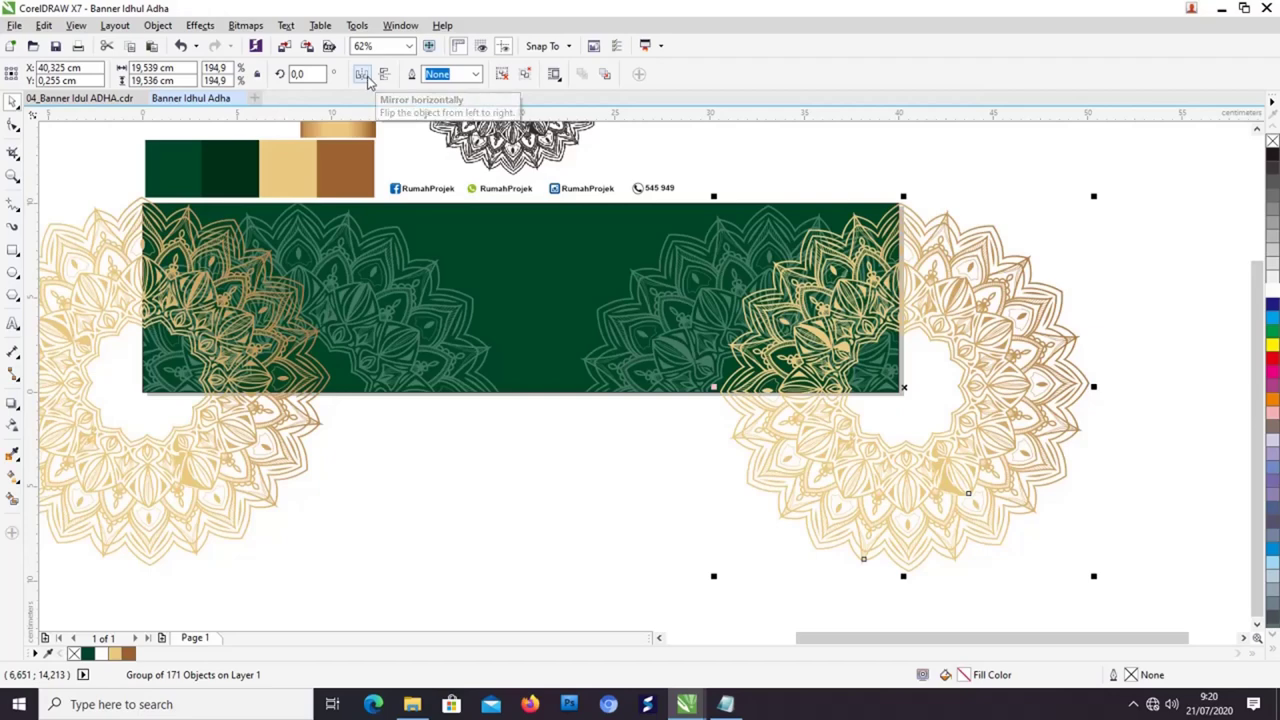
{"action": "left_click", "coordinate": [364, 77]}
{"action": "left_click", "coordinate": [840, 162]}
{"action": "scroll", "coordinate": [600, 317], "scroll_direction": "left", "scroll_amount": 1}
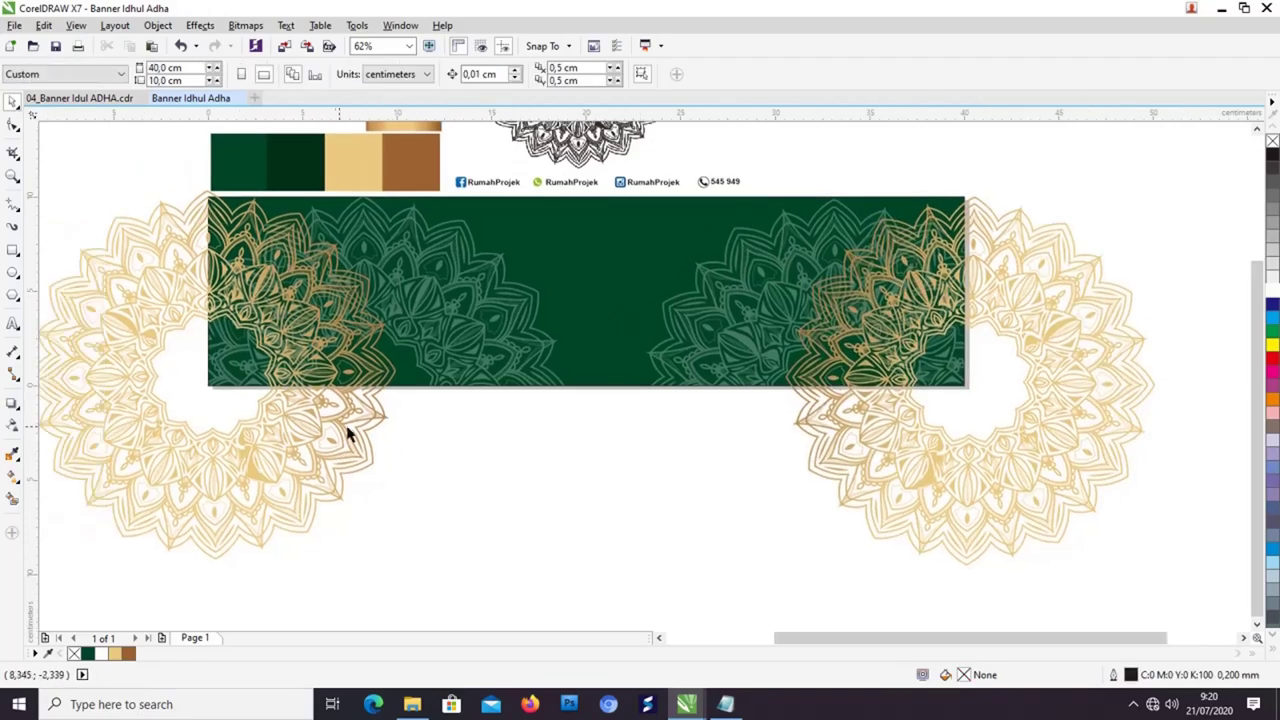
Step: PowerClip both gold mandalas inside the green banner rectangle
{"action": "left_click", "coordinate": [349, 434]}
{"action": "left_click", "coordinate": [907, 459], "text": "shift"}
{"action": "right_click", "coordinate": [857, 405]}
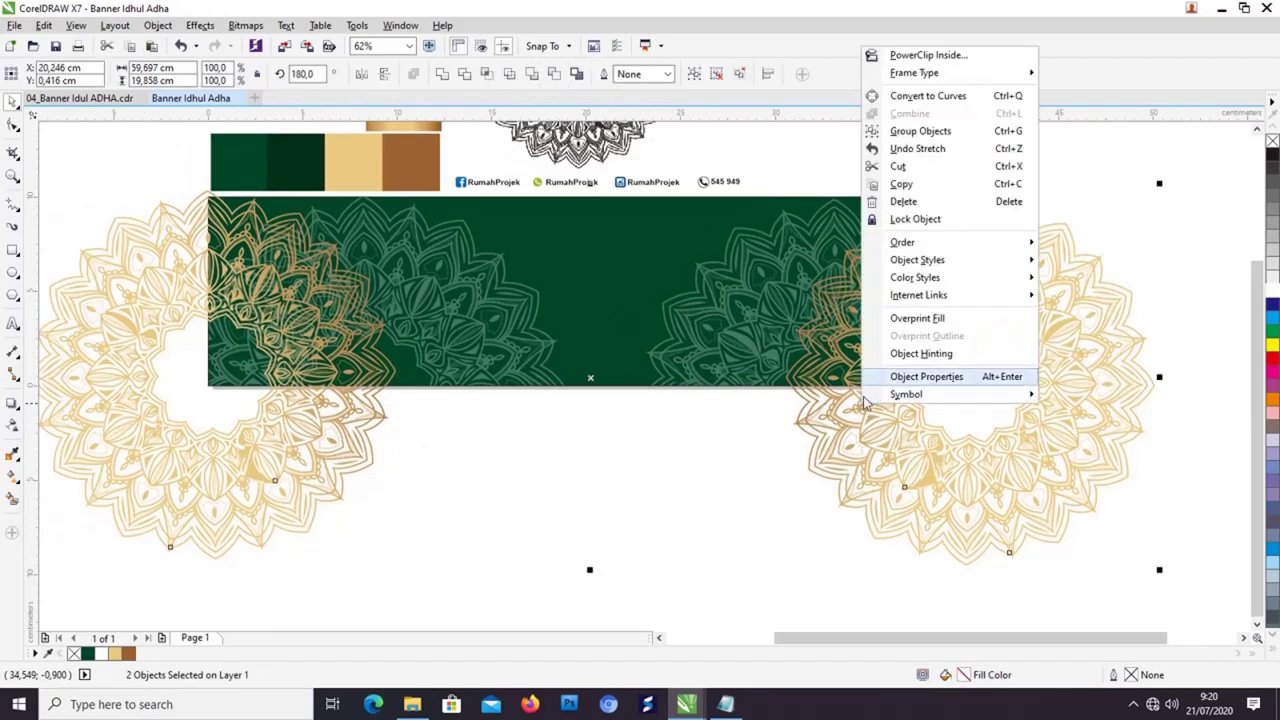
{"action": "left_click", "coordinate": [880, 51]}
{"action": "left_click", "coordinate": [602, 234]}
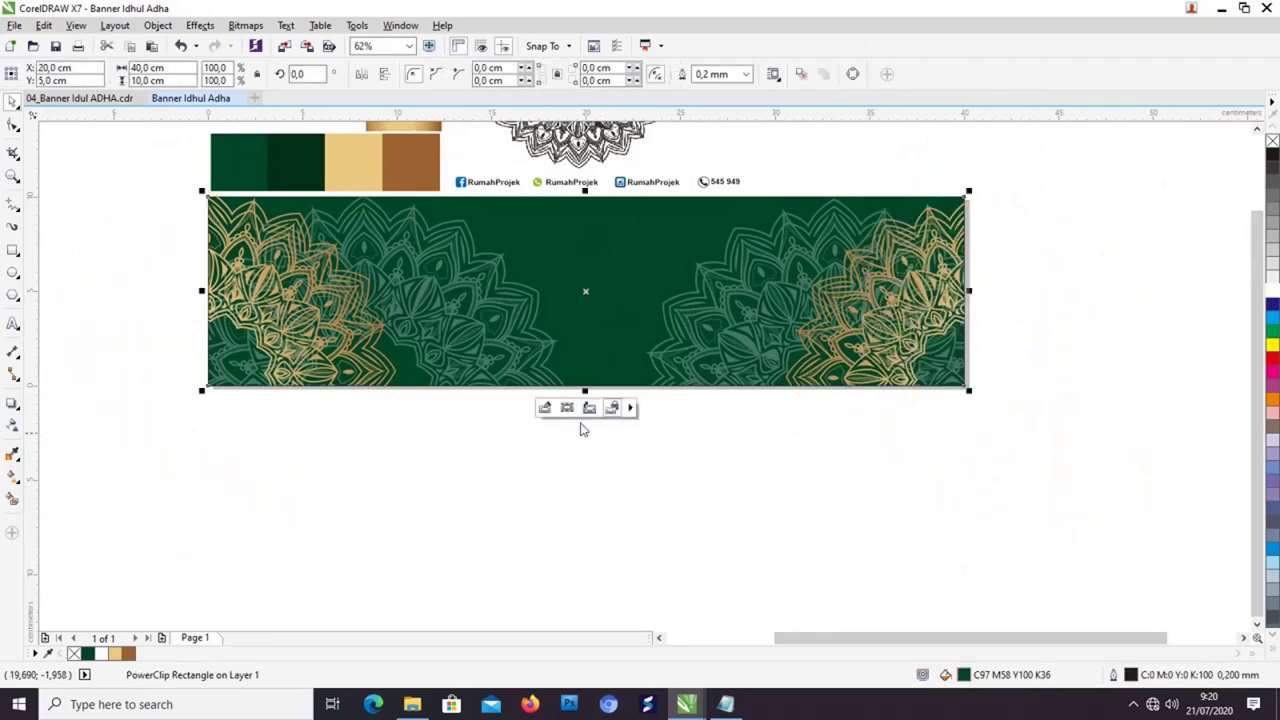
{"action": "left_click", "coordinate": [514, 508]}
Step: Draw a thin horizontal rectangle about 14.7 × 0.7 cm across the upper middle of the banner
{"action": "scroll", "coordinate": [540, 455], "scroll_direction": "up", "scroll_amount": 1}
{"action": "scroll", "coordinate": [568, 466], "scroll_direction": "down", "scroll_amount": 1}
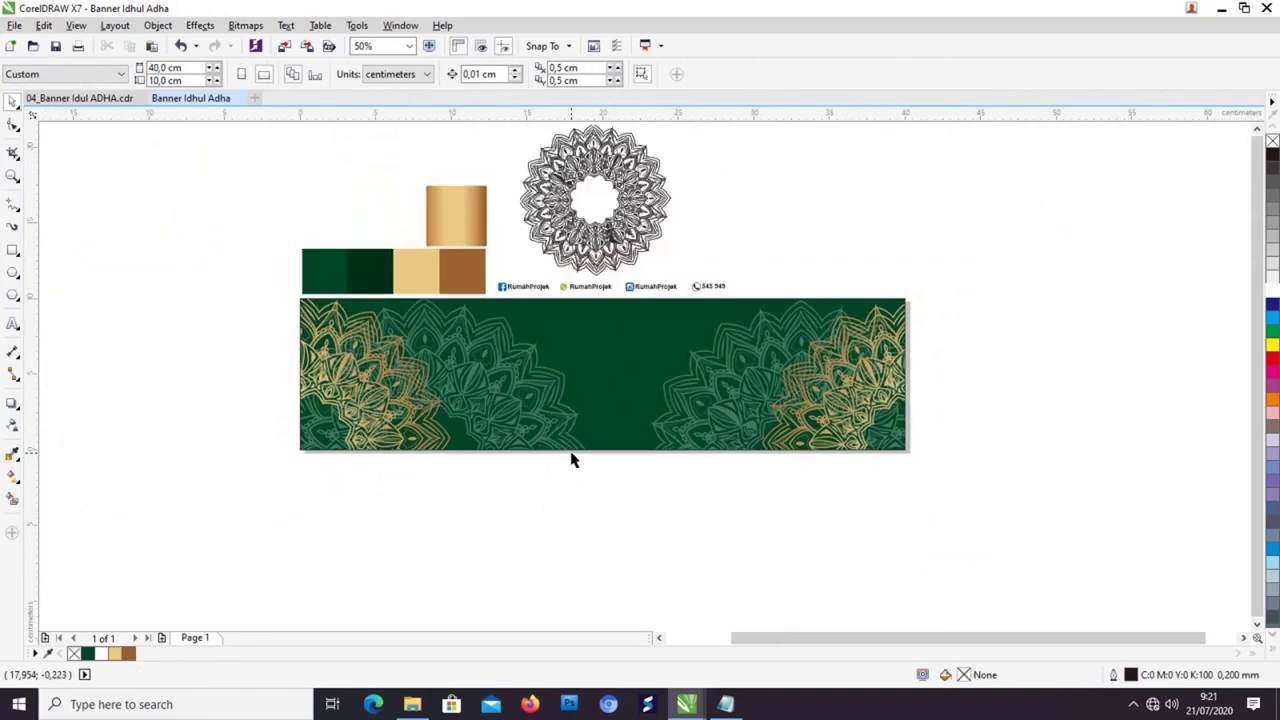
{"action": "scroll", "coordinate": [585, 457], "scroll_direction": "up", "scroll_amount": 1}
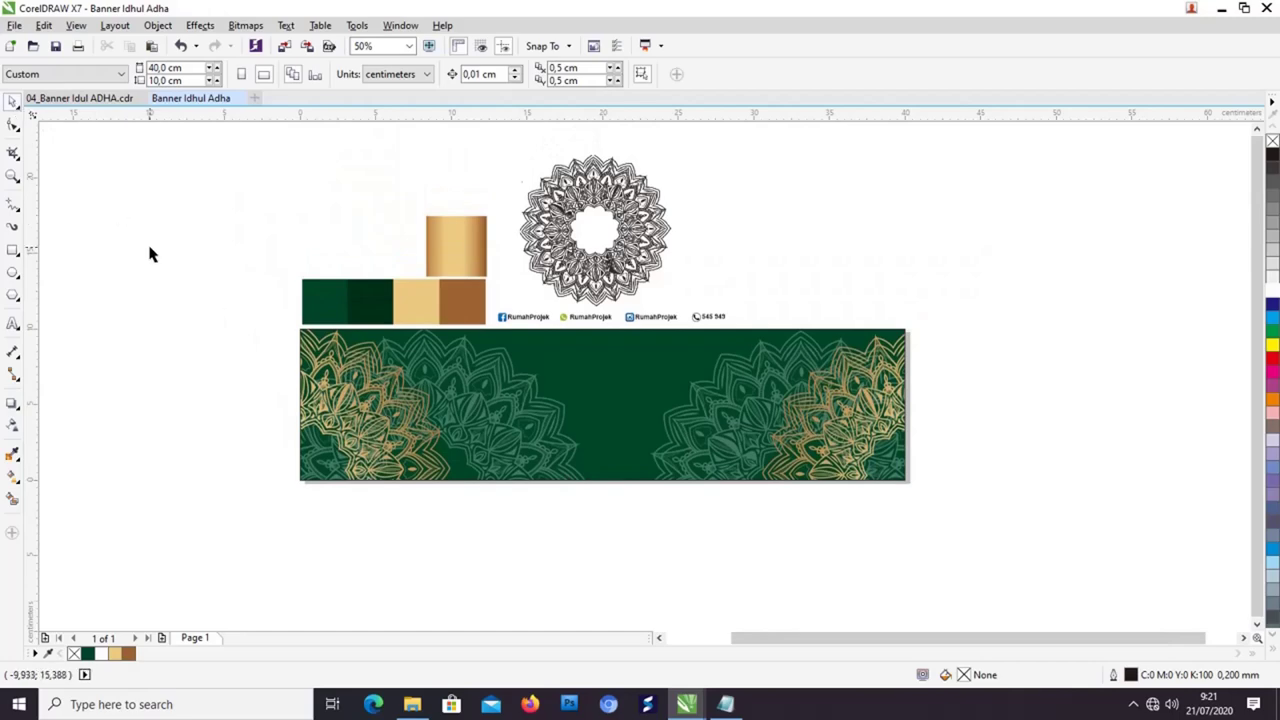
{"action": "left_click_drag", "start_coordinate": [725, 483], "coordinate": [704, 488]}
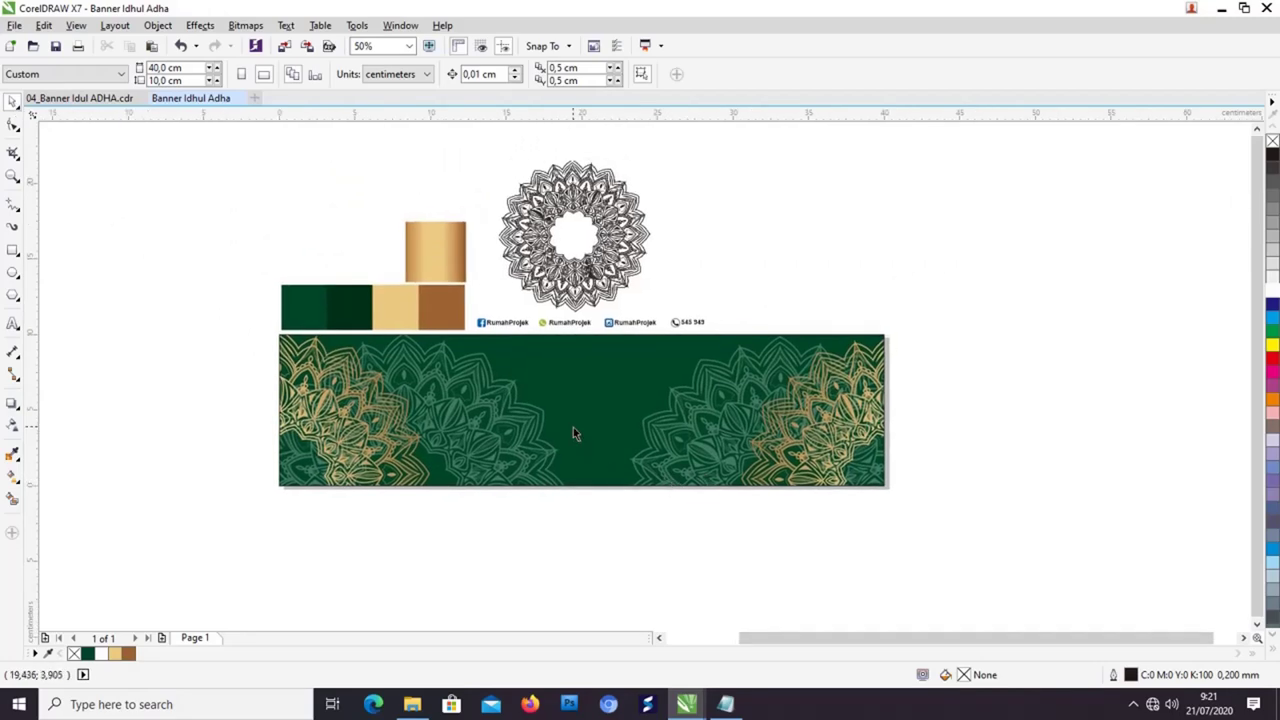
{"action": "scroll", "coordinate": [570, 432], "scroll_direction": "up", "scroll_amount": 3}
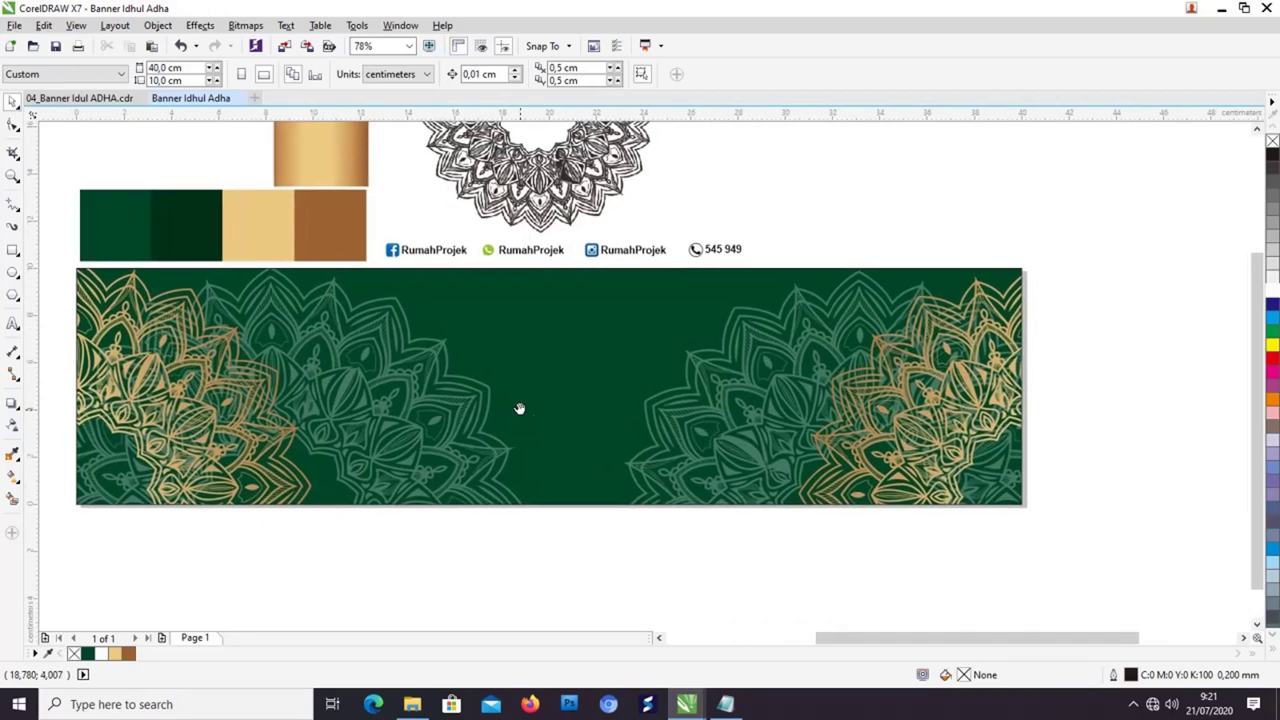
{"action": "scroll", "coordinate": [510, 418], "scroll_direction": "up", "scroll_amount": 1}
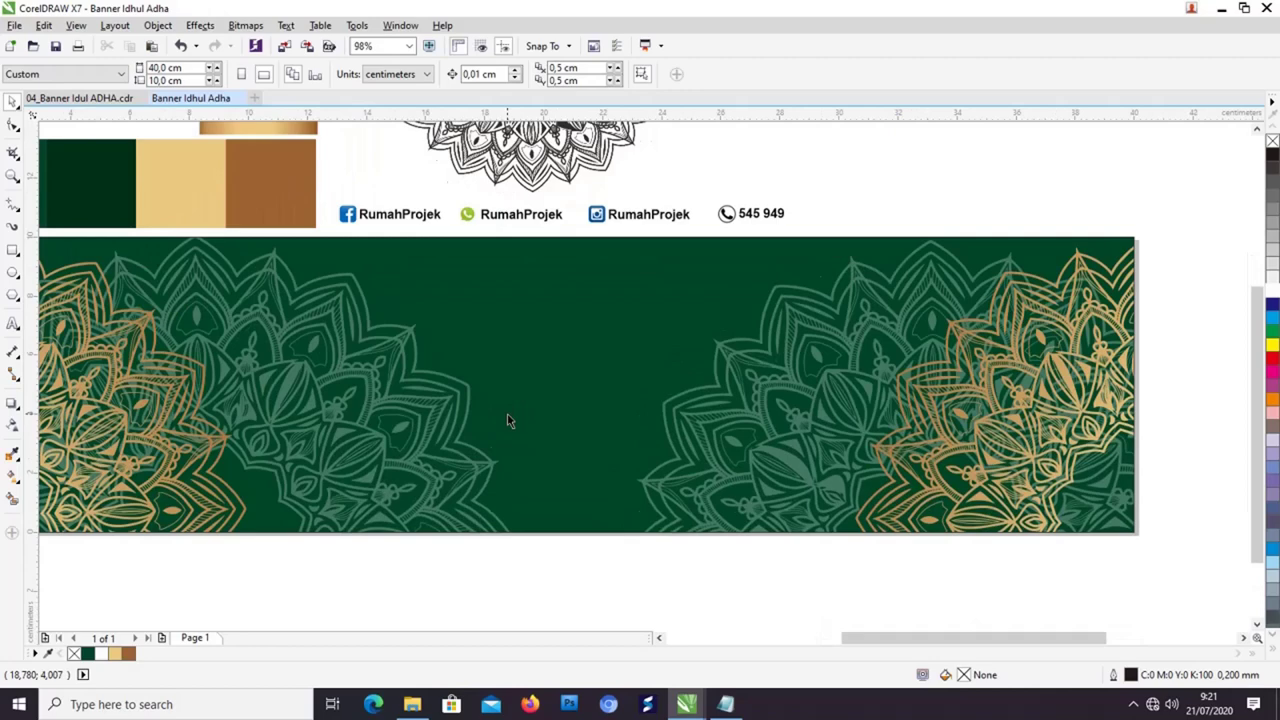
{"action": "left_click", "coordinate": [12, 251]}
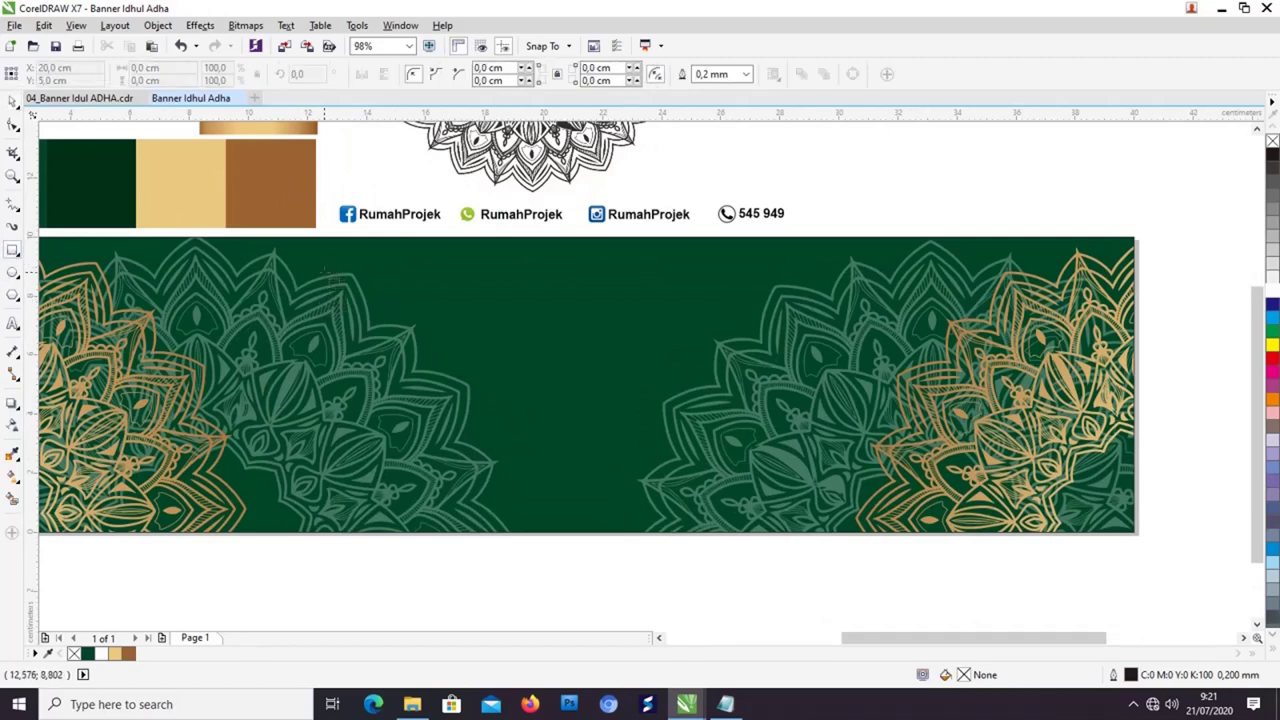
{"action": "left_click_drag", "start_coordinate": [323, 286], "coordinate": [760, 304]}
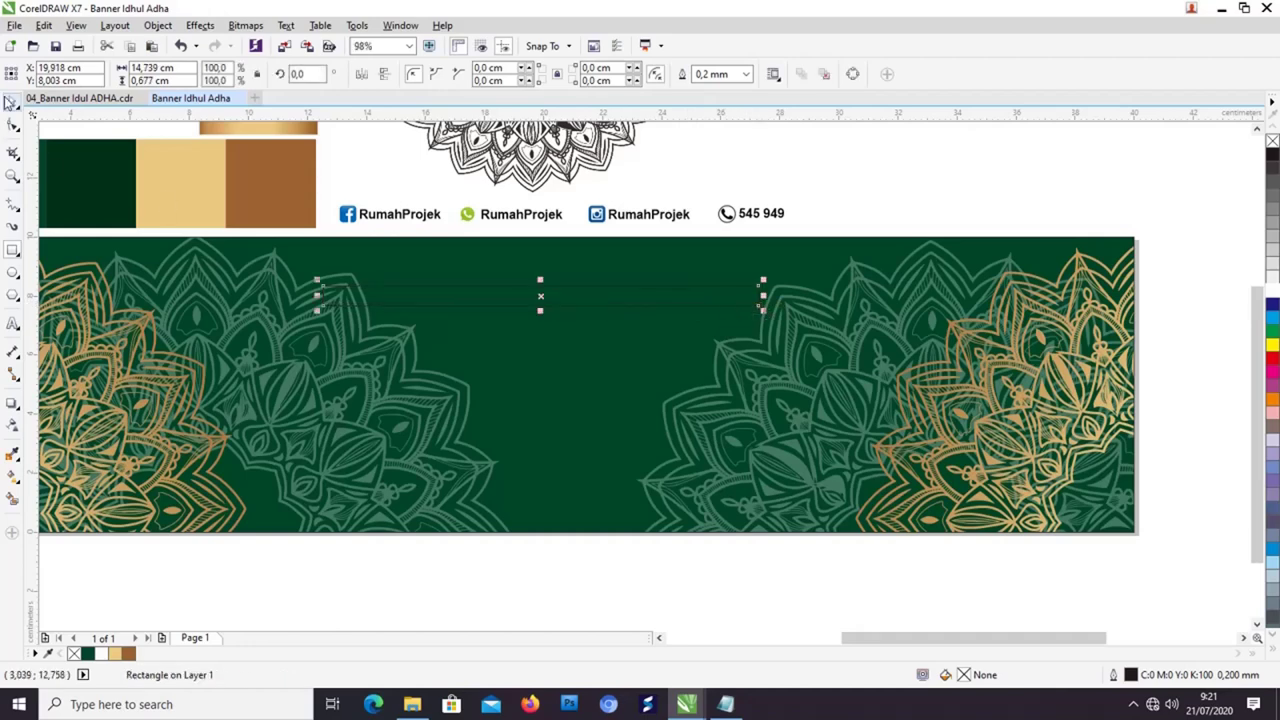
Step: Widen the thin rectangle to about 17.2 cm and centre it horizontally on the banner
{"action": "left_click_drag", "start_coordinate": [318, 295], "coordinate": [262, 295]}
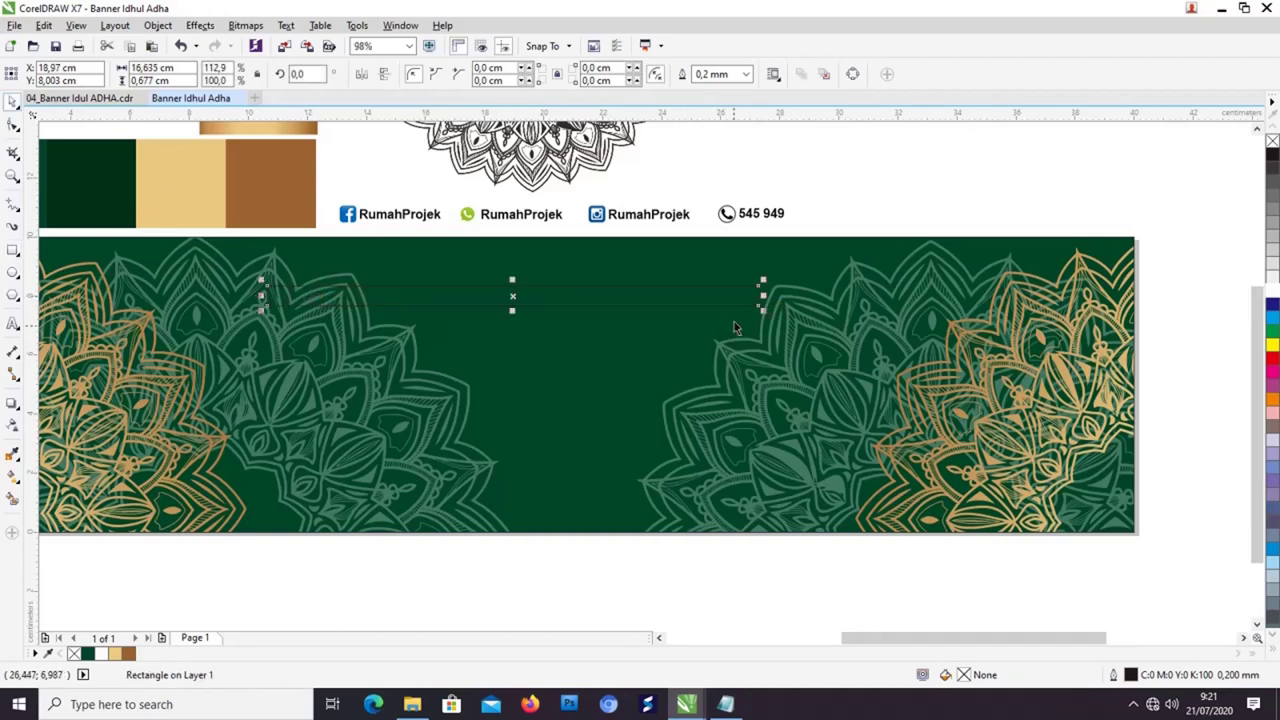
{"action": "left_click", "coordinate": [672, 430], "text": "shift"}
{"action": "left_click", "coordinate": [980, 214]}
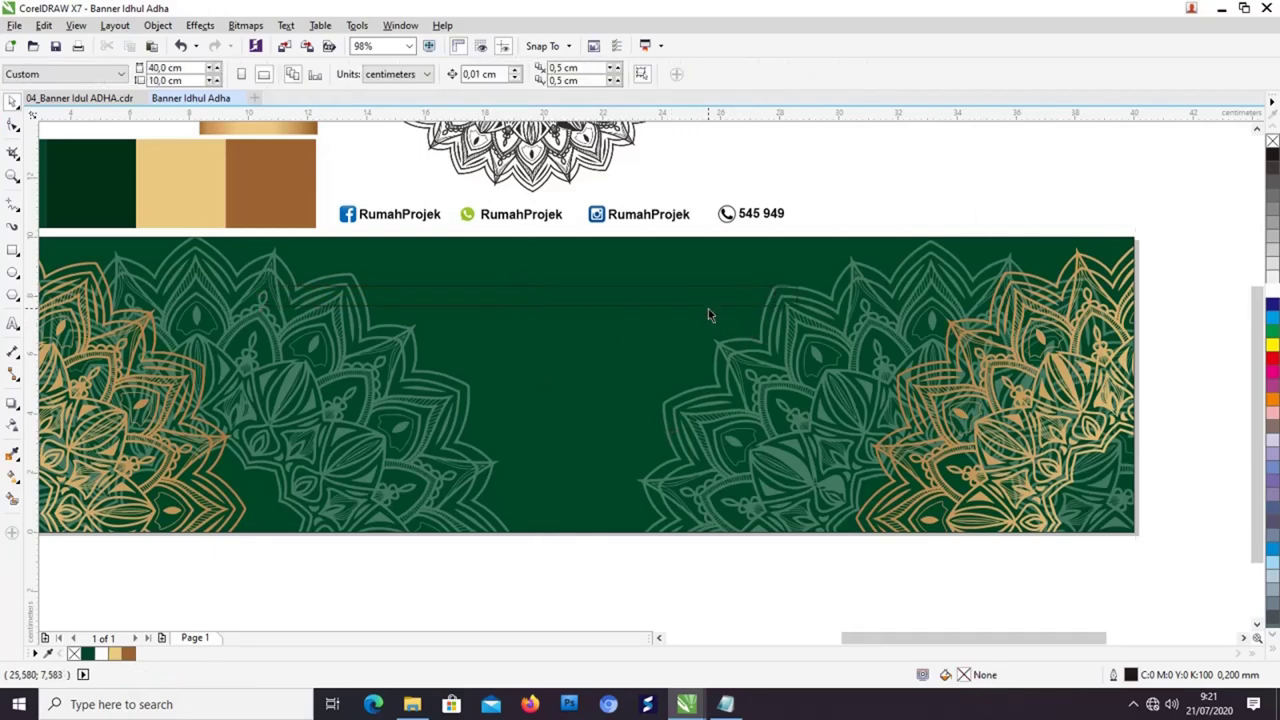
Step: Copy the gold gradient swatch's fill and outline attributes onto the thin rectangle with the Attributes Eyedropper, and leave the rectangle selected
{"action": "left_click", "coordinate": [708, 306]}
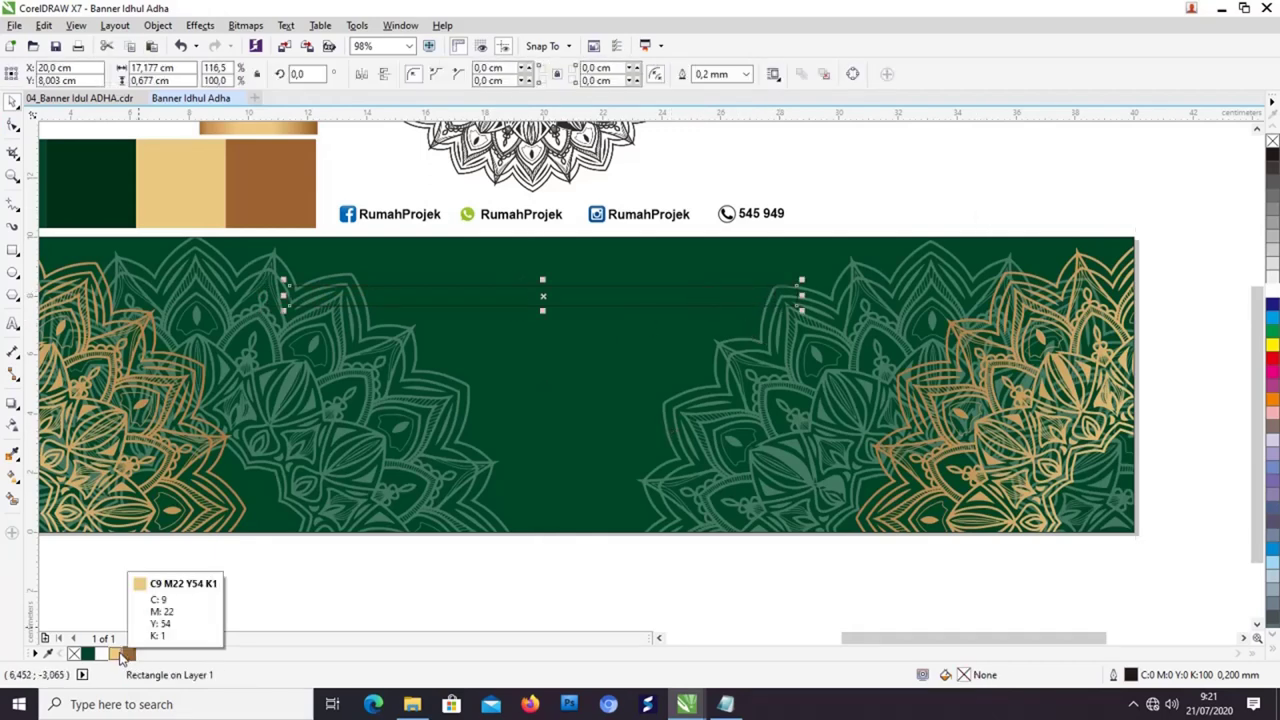
{"action": "left_click_drag", "start_coordinate": [264, 443], "coordinate": [324, 553]}
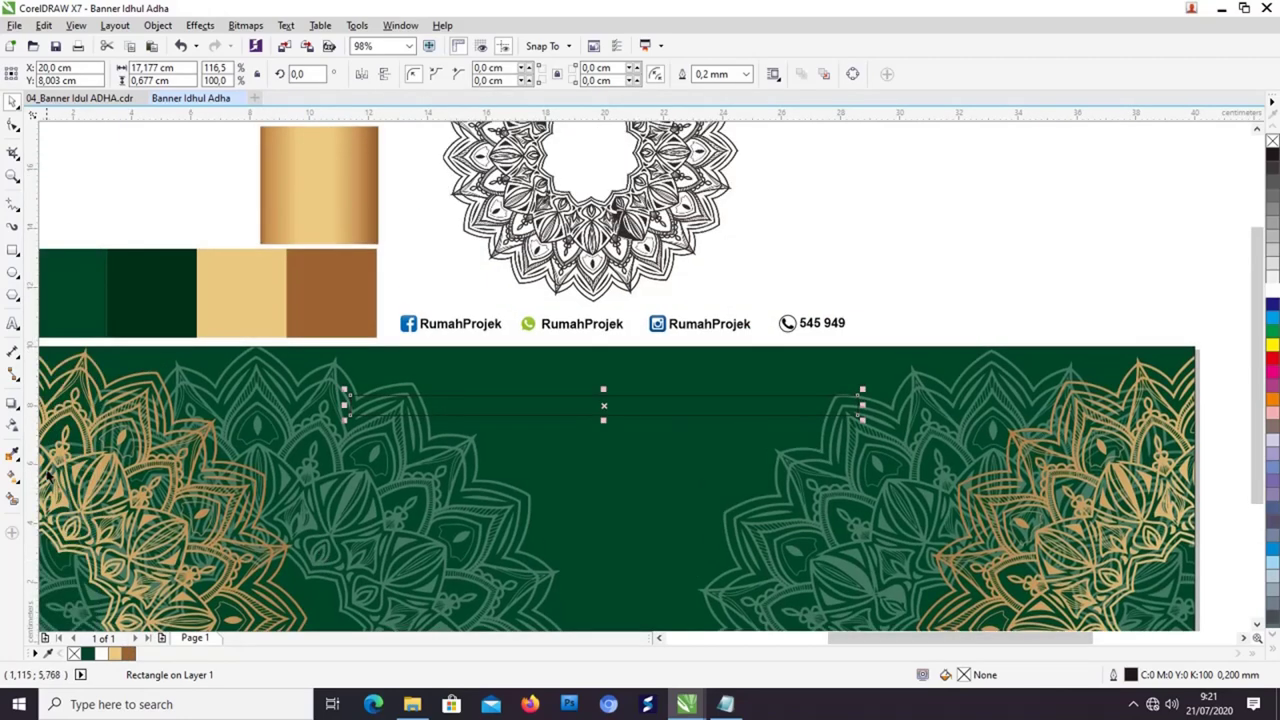
{"action": "left_click", "coordinate": [13, 456]}
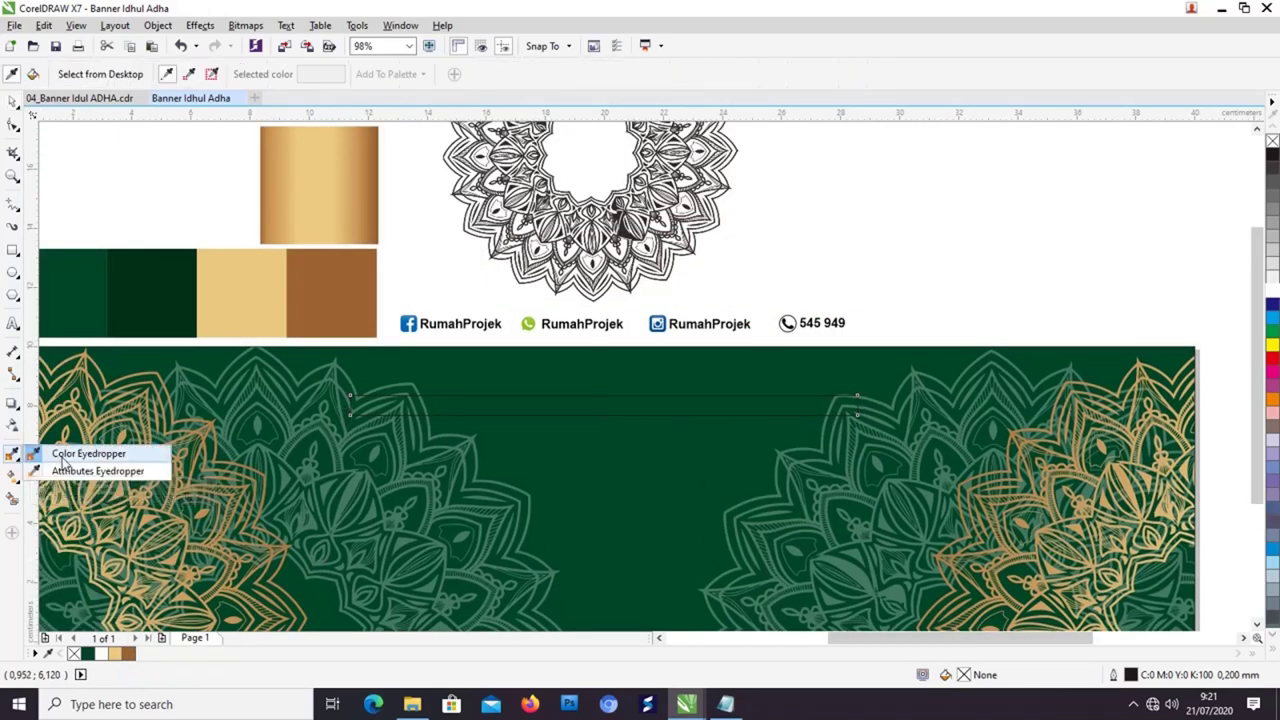
{"action": "left_click", "coordinate": [65, 472]}
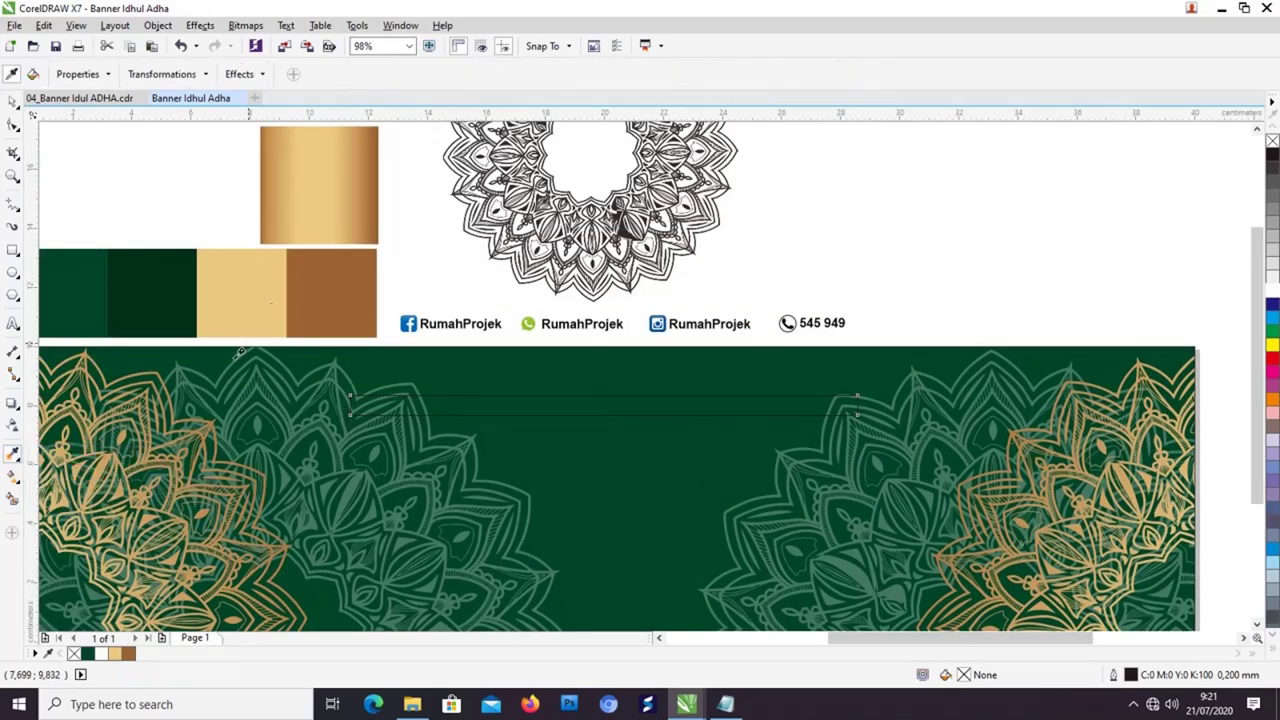
{"action": "left_click", "coordinate": [469, 400]}
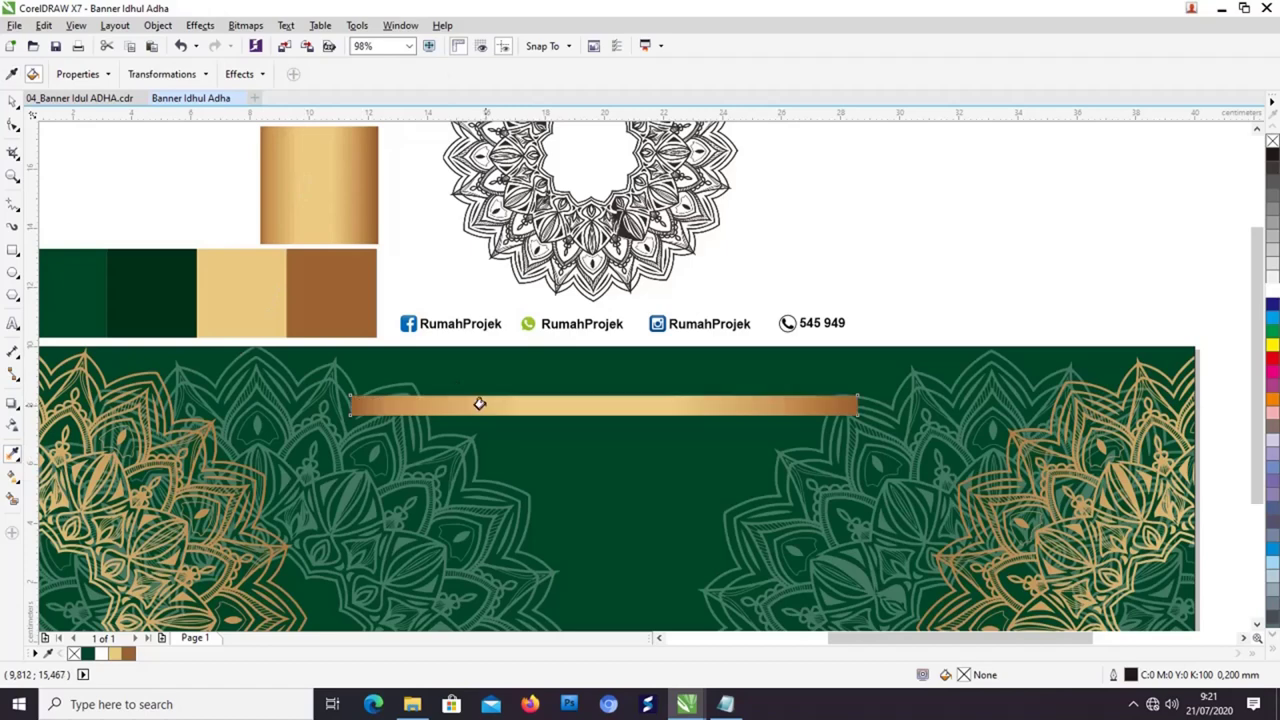
{"action": "left_click", "coordinate": [10, 103]}
{"action": "left_click", "coordinate": [726, 462]}
{"action": "left_click_drag", "start_coordinate": [730, 453], "coordinate": [628, 417]}
{"action": "left_click", "coordinate": [583, 378]}
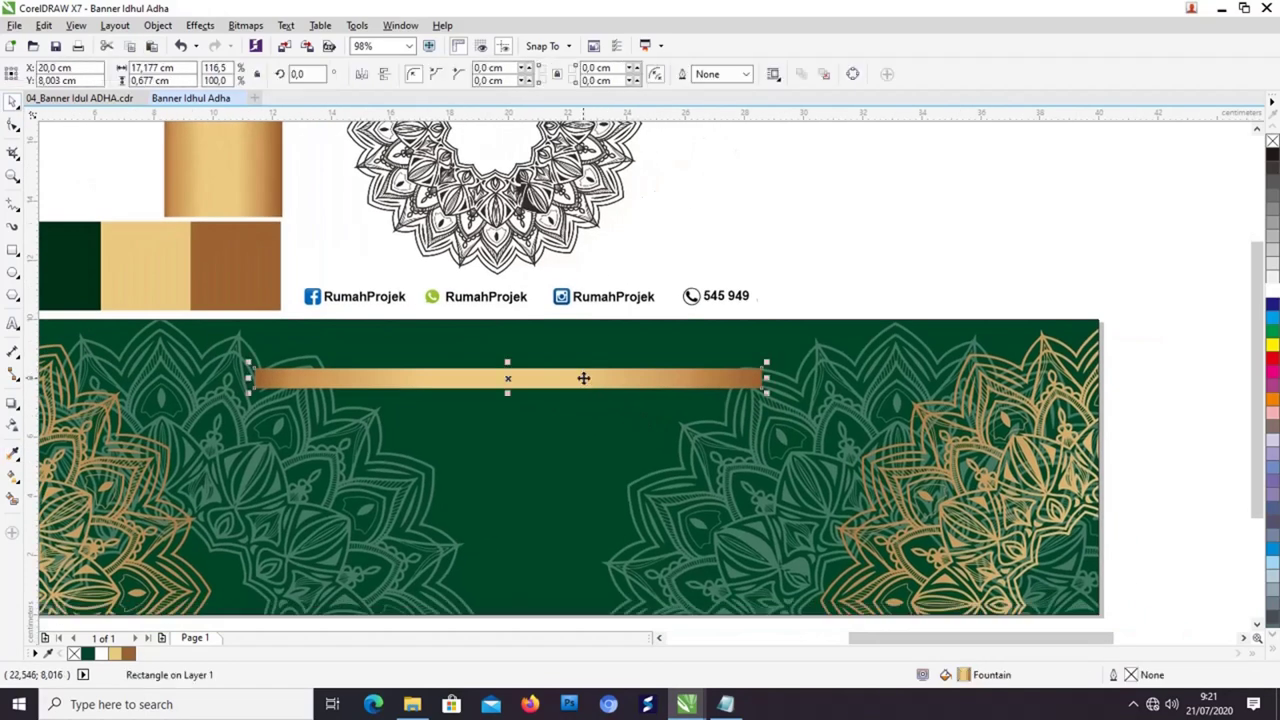
Step: Widen the gold bar symmetrically to about 20.3 cm and reduce its height to about 0.54 cm
{"action": "left_click_drag", "start_coordinate": [766, 379], "coordinate": [809, 379]}
{"action": "left_click_drag", "start_coordinate": [699, 482], "coordinate": [725, 423]}
{"action": "left_click_drag", "start_coordinate": [661, 319], "coordinate": [662, 316]}
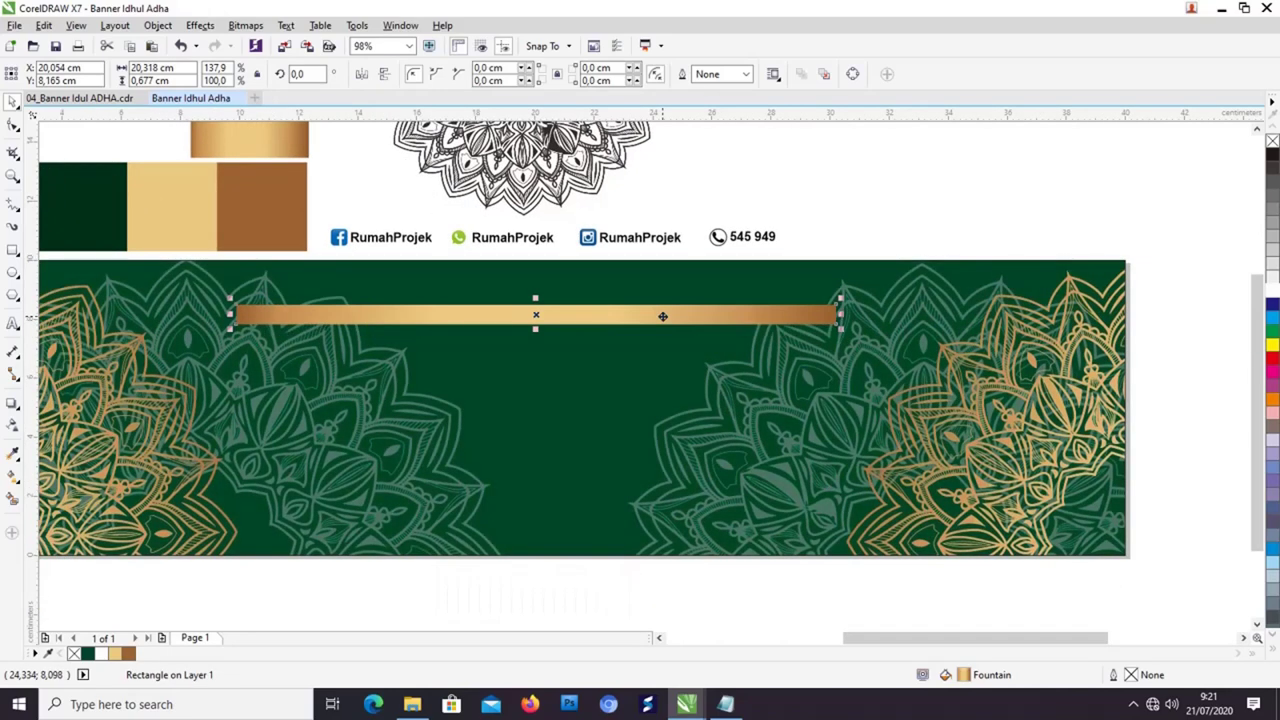
{"action": "scroll", "coordinate": [538, 326], "scroll_direction": "up", "scroll_amount": 3}
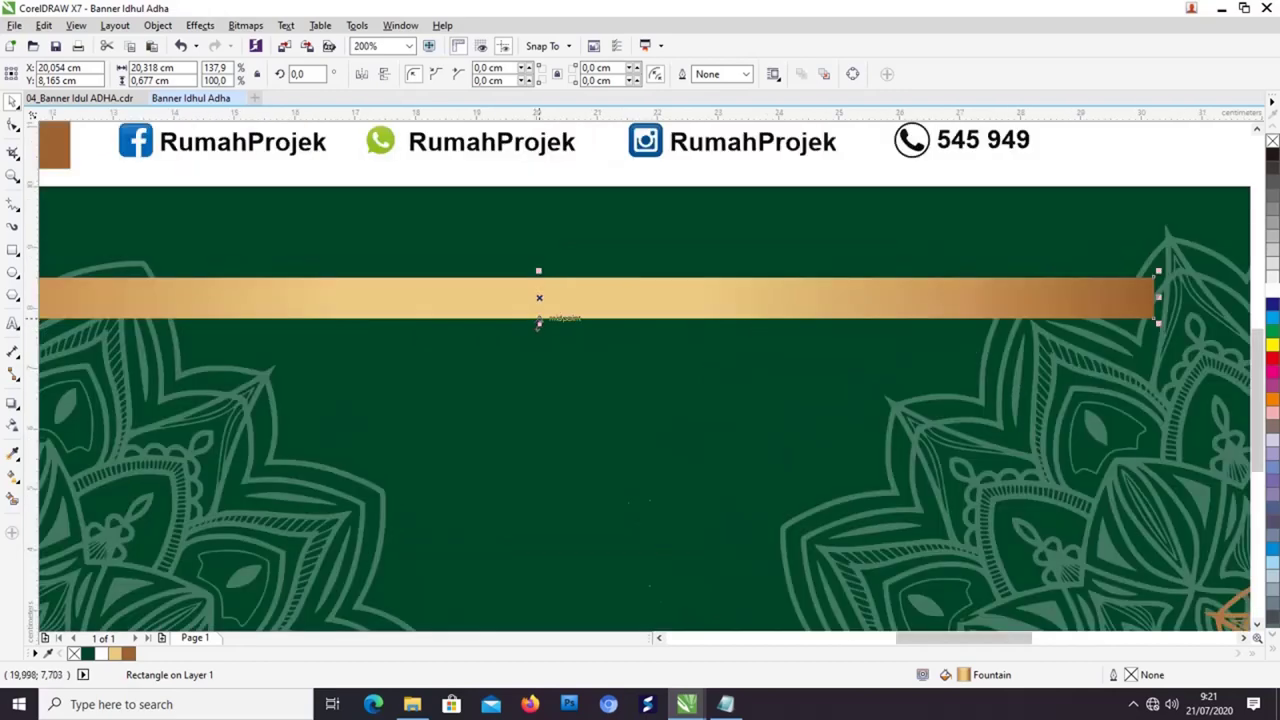
{"action": "left_click_drag", "start_coordinate": [538, 322], "coordinate": [558, 306]}
{"action": "scroll", "coordinate": [570, 310], "scroll_direction": "down", "scroll_amount": 3}
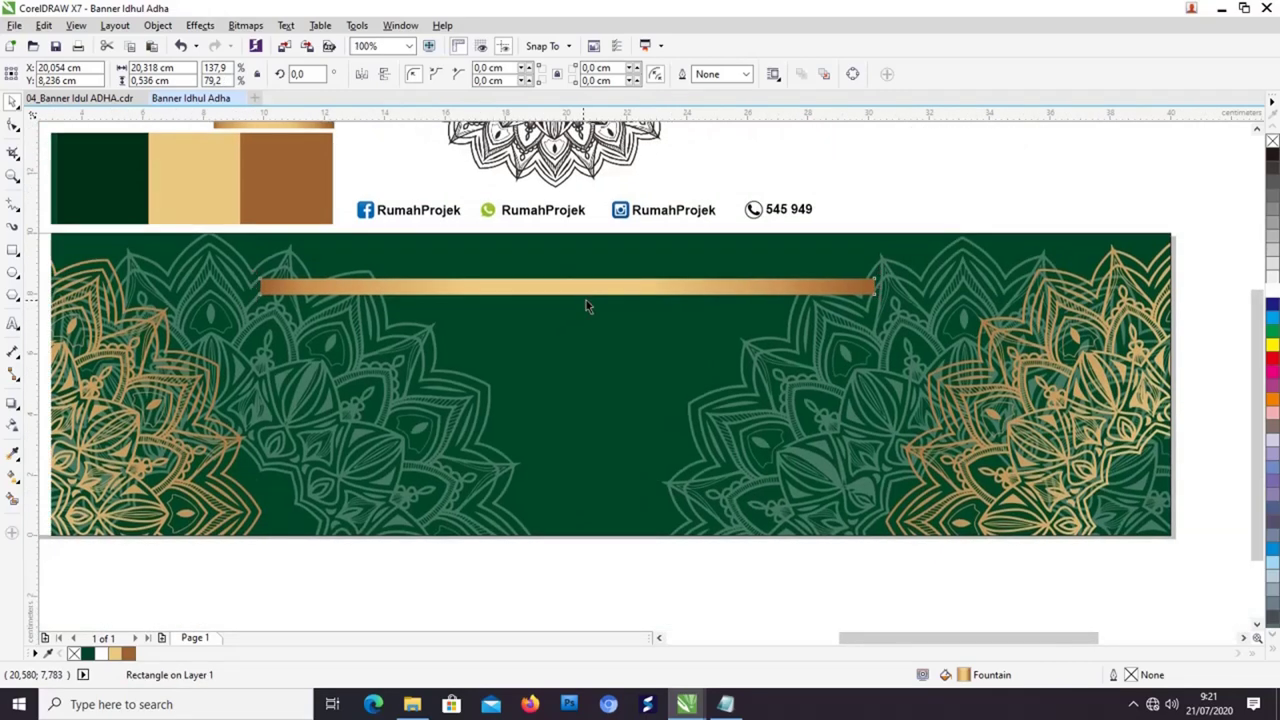
Step: Duplicate the gold bar just below itself with a narrow gap and thin the copy to about 0.27 cm
{"action": "scroll", "coordinate": [597, 289], "scroll_direction": "up", "scroll_amount": 4}
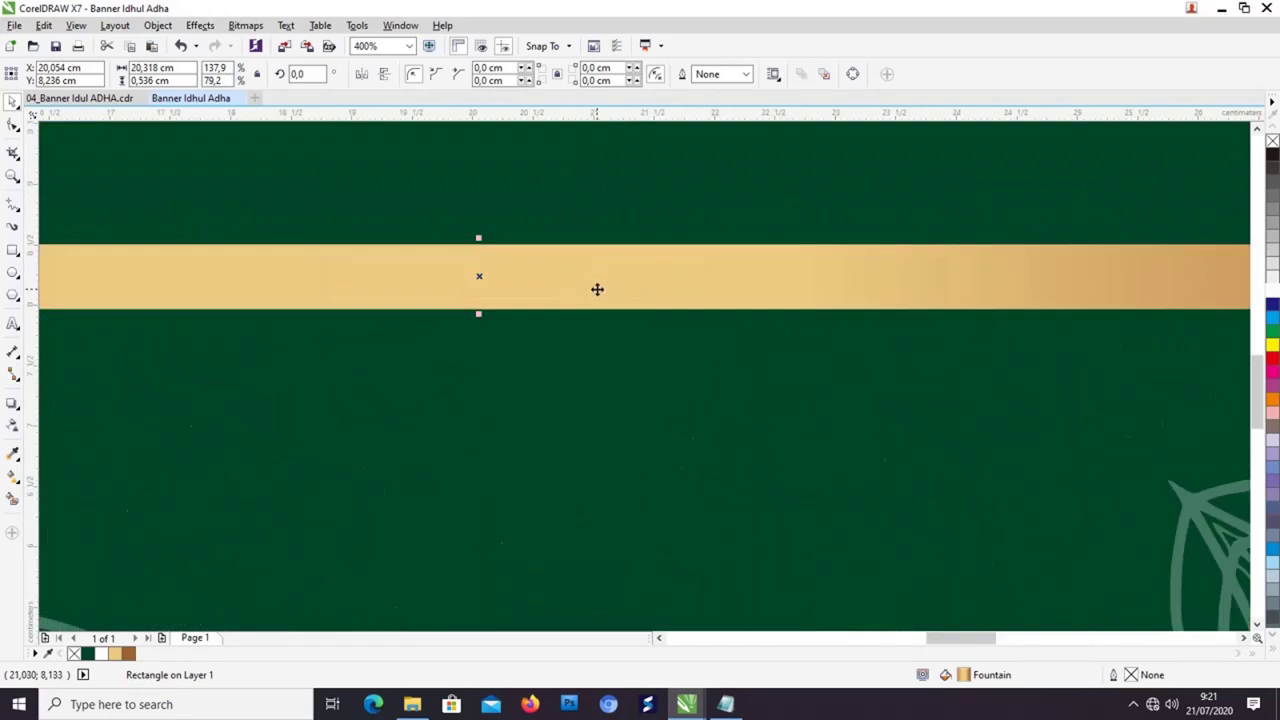
{"action": "left_click_drag", "start_coordinate": [597, 289], "coordinate": [600, 363]}
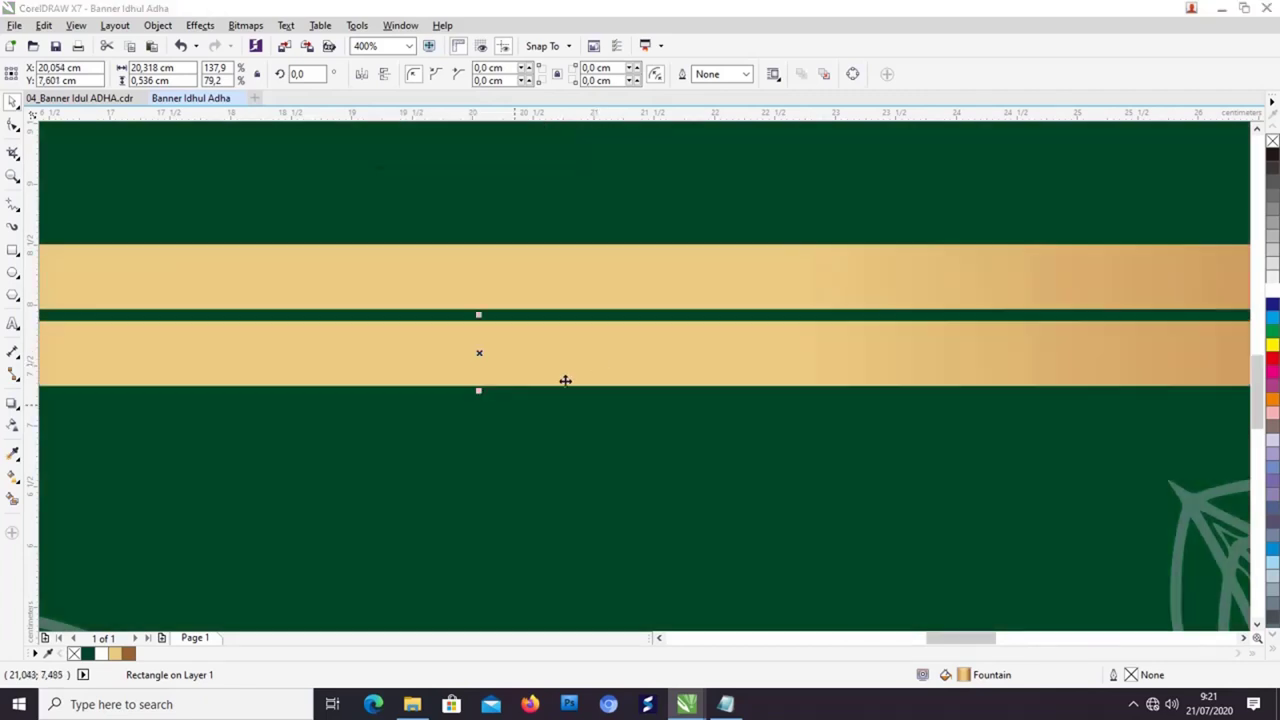
{"action": "left_click_drag", "start_coordinate": [478, 385], "coordinate": [477, 355]}
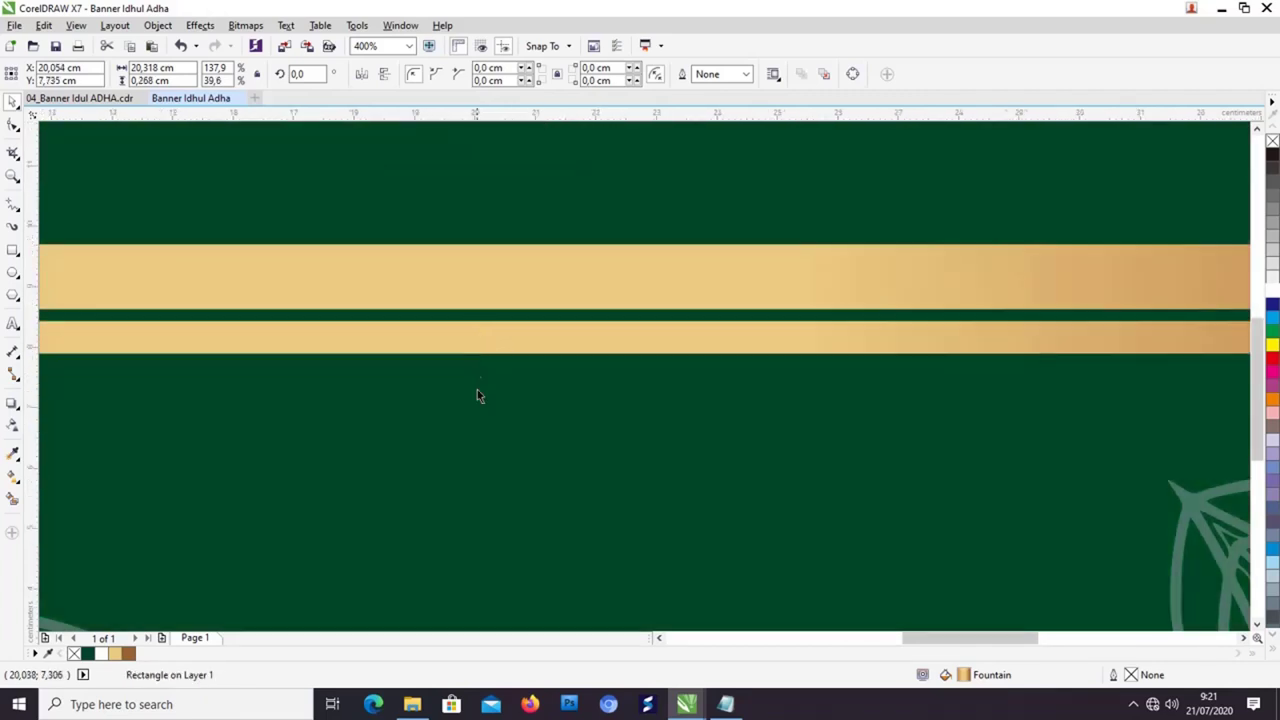
Step: Reduce the height of the upper, thicker gold bar to about 0.44 cm from its top edge
{"action": "scroll", "coordinate": [477, 394], "scroll_direction": "down", "scroll_amount": 2}
{"action": "scroll", "coordinate": [582, 308], "scroll_direction": "up", "scroll_amount": 2}
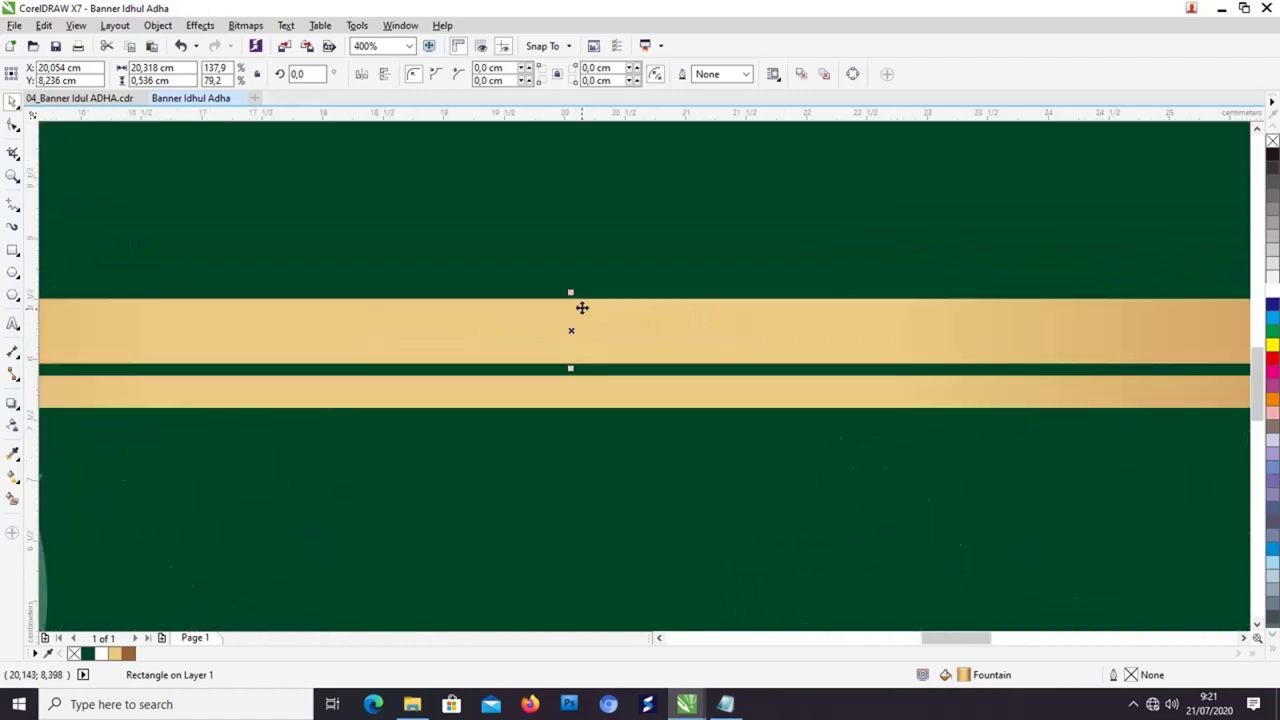
{"action": "left_click_drag", "start_coordinate": [571, 291], "coordinate": [570, 303]}
{"action": "scroll", "coordinate": [634, 363], "scroll_direction": "down", "scroll_amount": 4}
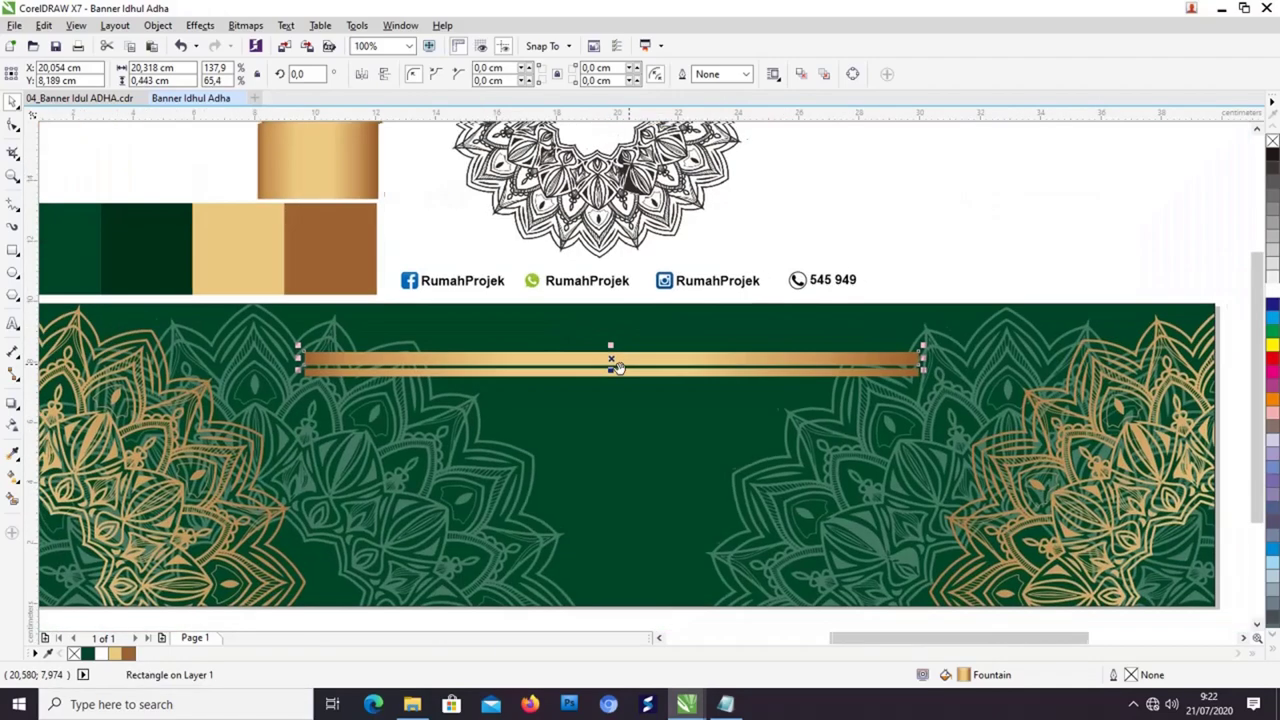
{"action": "left_click", "coordinate": [951, 236]}
{"action": "left_click_drag", "start_coordinate": [718, 490], "coordinate": [751, 440]}
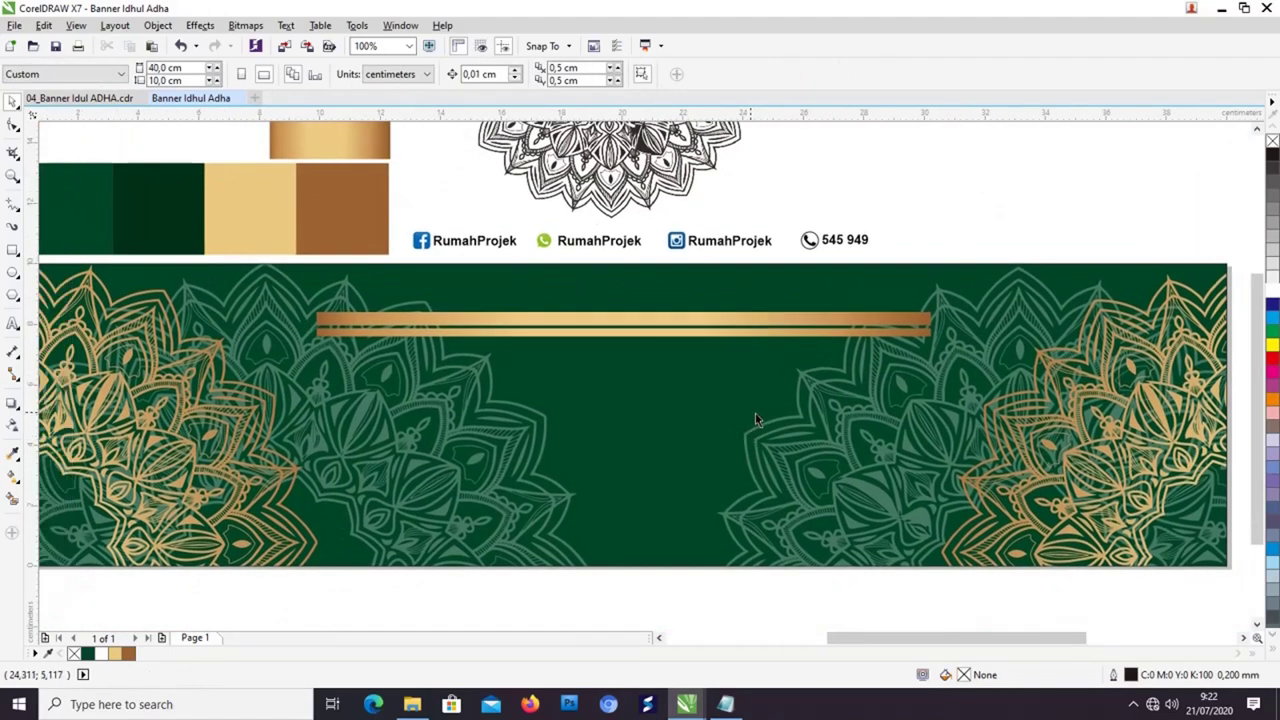
Step: Duplicate both gold bars near the banner's bottom edge and mirror the copied pair vertically
{"action": "scroll", "coordinate": [587, 343], "scroll_direction": "up", "scroll_amount": 1}
{"action": "left_click", "coordinate": [612, 299]}
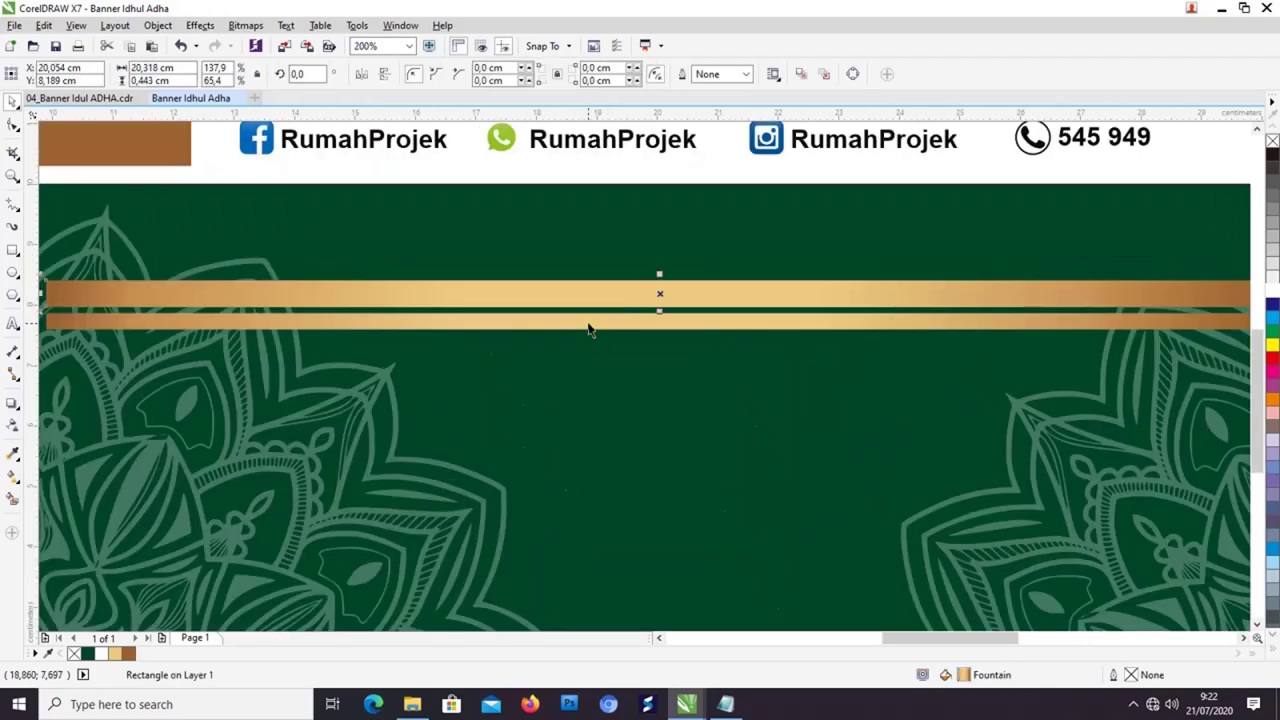
{"action": "left_click", "coordinate": [587, 323], "text": "shift"}
{"action": "scroll", "coordinate": [677, 287], "scroll_direction": "down", "scroll_amount": 2}
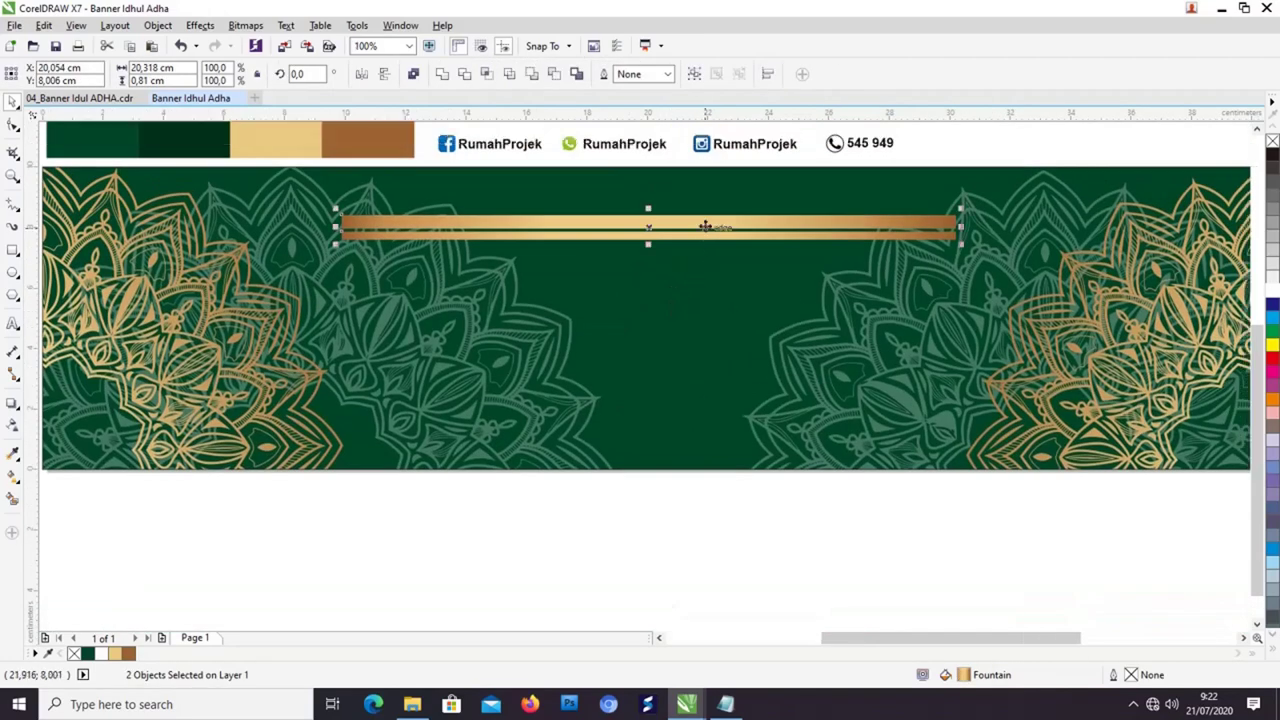
{"action": "left_click_drag", "start_coordinate": [706, 231], "coordinate": [687, 461]}
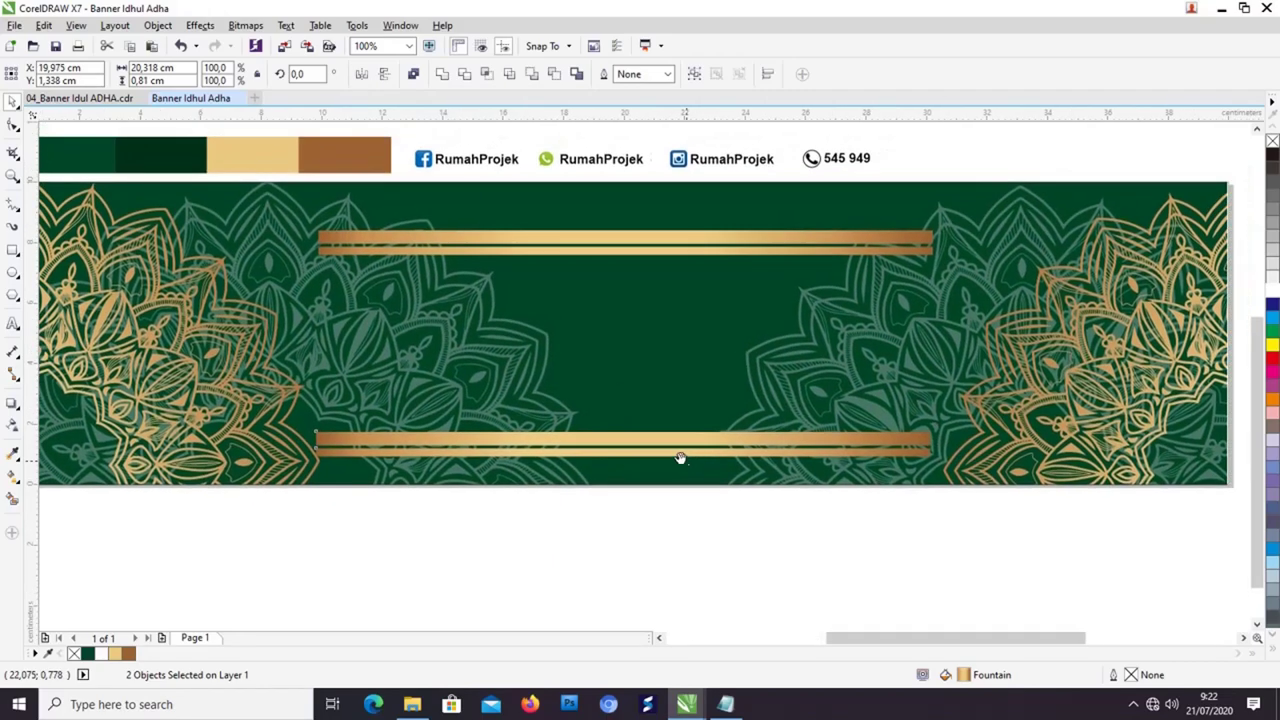
{"action": "left_click", "coordinate": [386, 75]}
{"action": "left_click", "coordinate": [846, 551]}
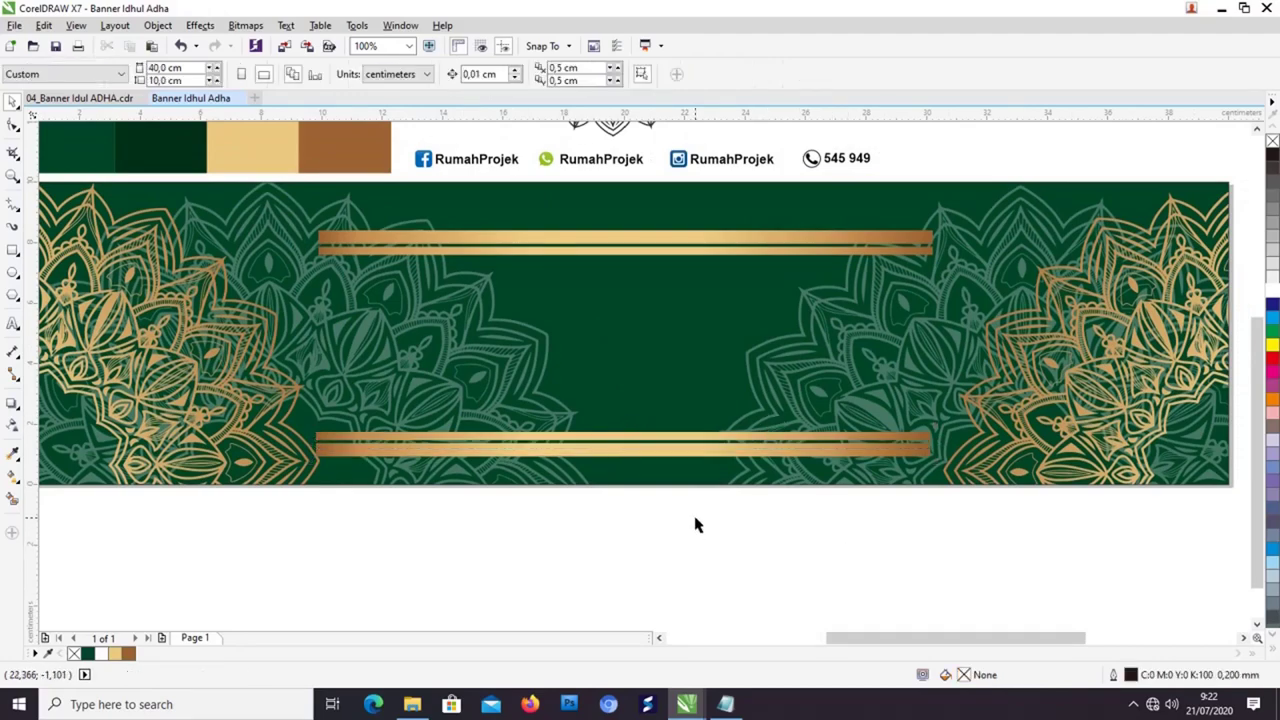
Step: Move the lower pair of gold bars straight up to a vertical position of about 2.8 cm
{"action": "scroll", "coordinate": [709, 503], "scroll_direction": "down", "scroll_amount": 1}
{"action": "scroll", "coordinate": [709, 503], "scroll_direction": "up", "scroll_amount": 2}
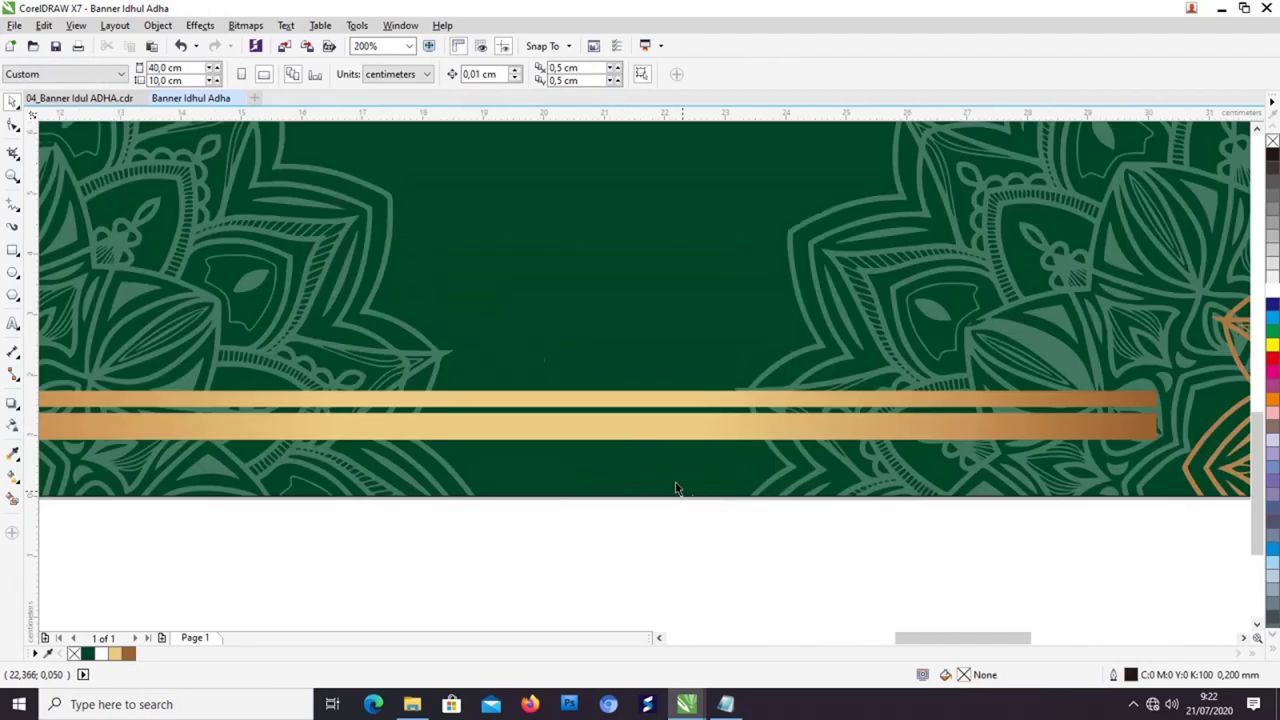
{"action": "left_click", "coordinate": [637, 432]}
{"action": "left_click", "coordinate": [638, 403], "text": "shift"}
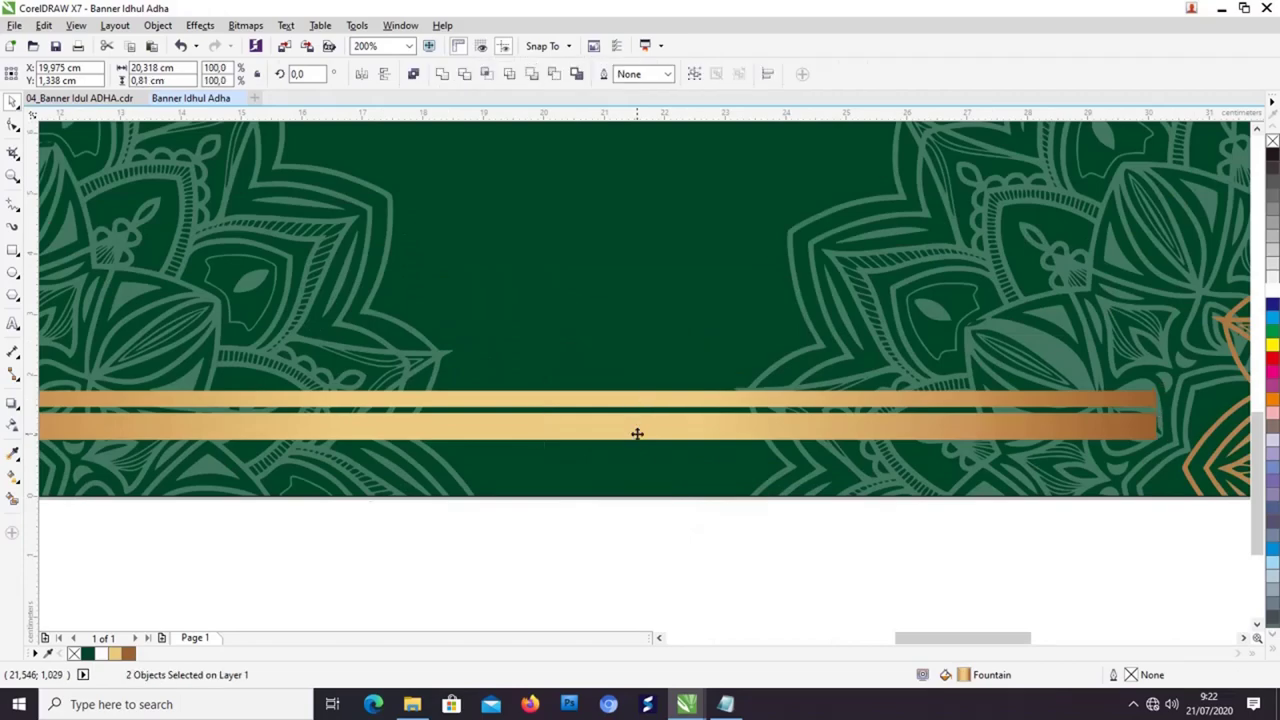
{"action": "left_click_drag", "start_coordinate": [637, 432], "coordinate": [640, 344]}
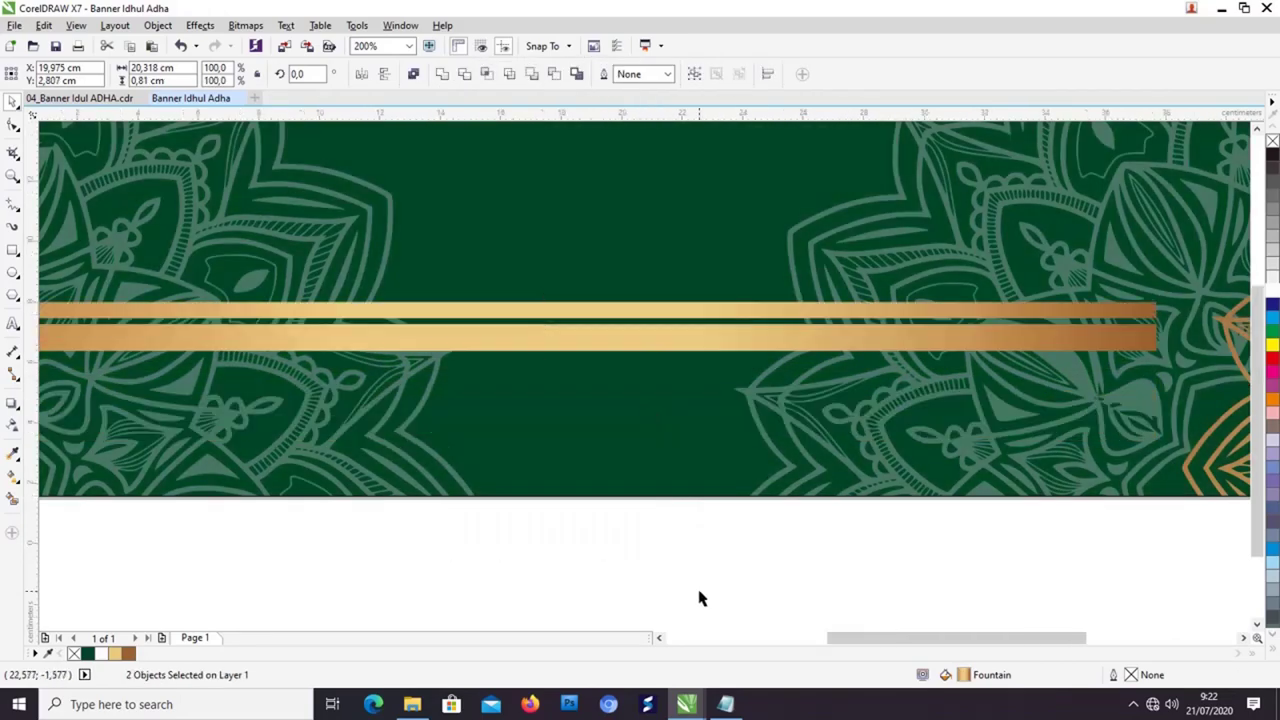
{"action": "scroll", "coordinate": [700, 598], "scroll_direction": "down", "scroll_amount": 1}
{"action": "left_click", "coordinate": [940, 220]}
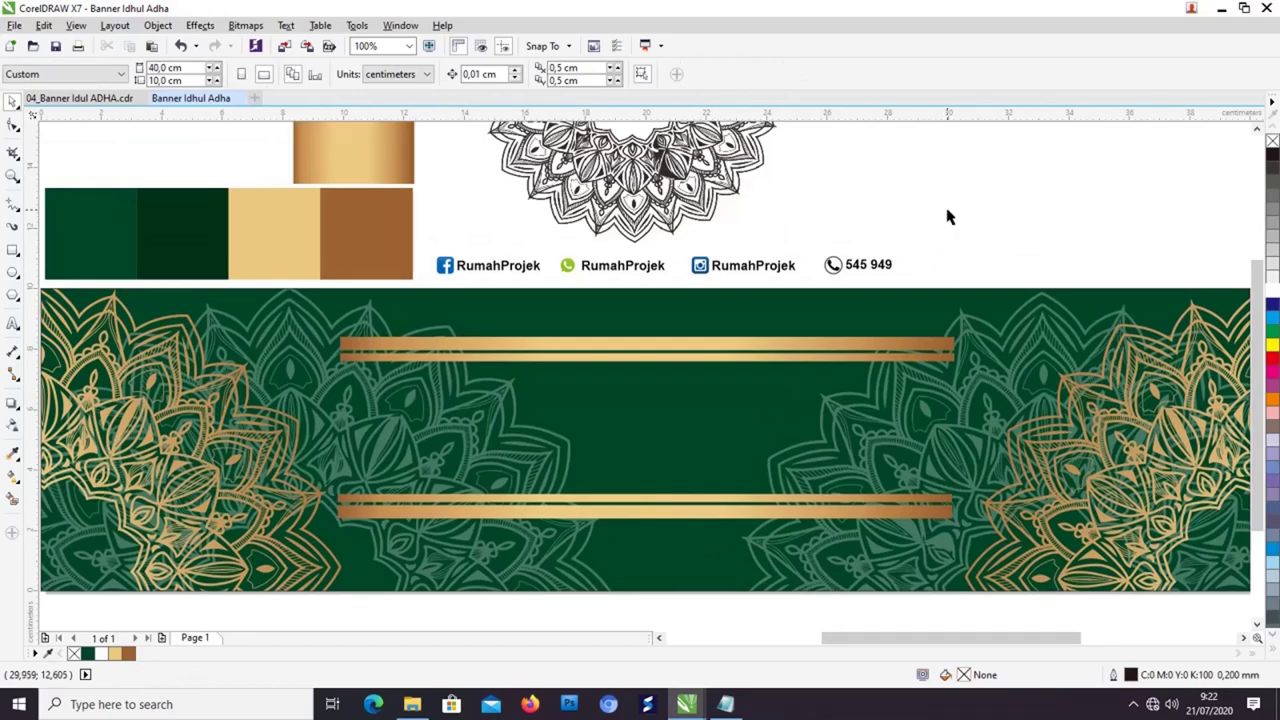
Step: Add the artistic text "Rumah Tutorial Mengucapkan" above the upper gold bars, cutting the line from the Notepad file and pasting it
{"action": "left_click_drag", "start_coordinate": [933, 246], "coordinate": [915, 231]}
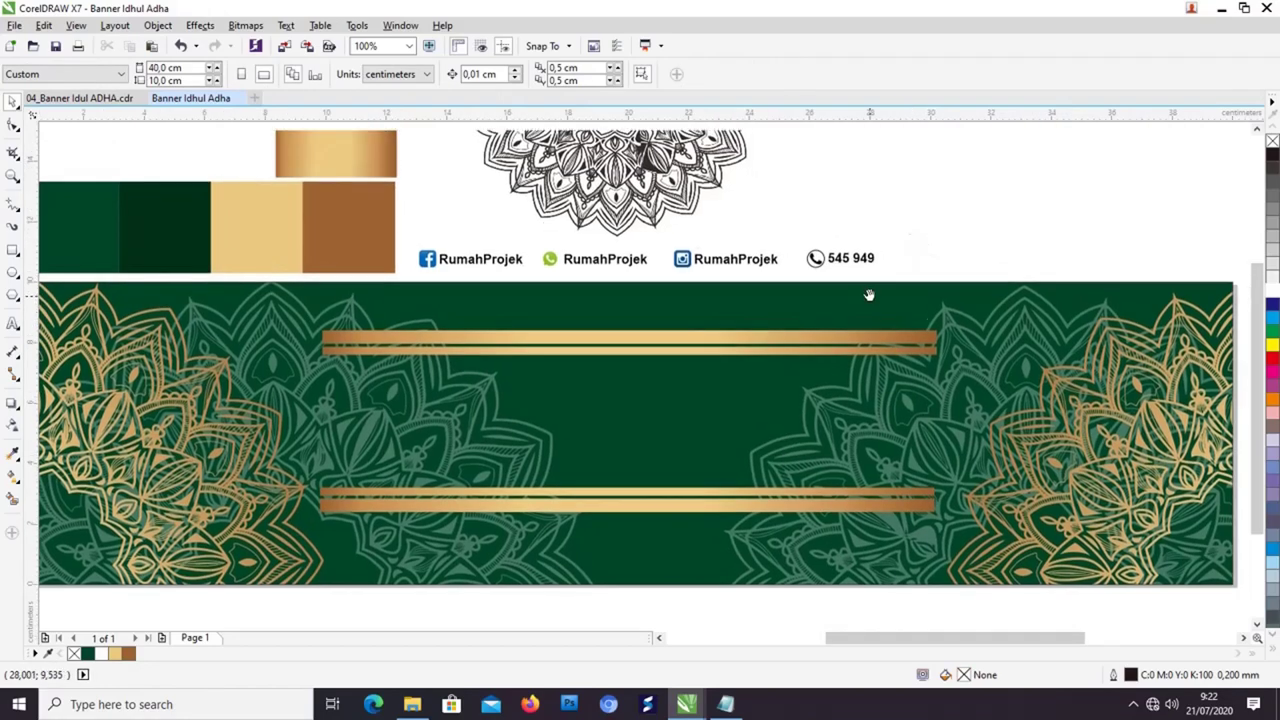
{"action": "scroll", "coordinate": [870, 295], "scroll_direction": "down", "scroll_amount": 1}
{"action": "left_click_drag", "start_coordinate": [871, 310], "coordinate": [819, 334]}
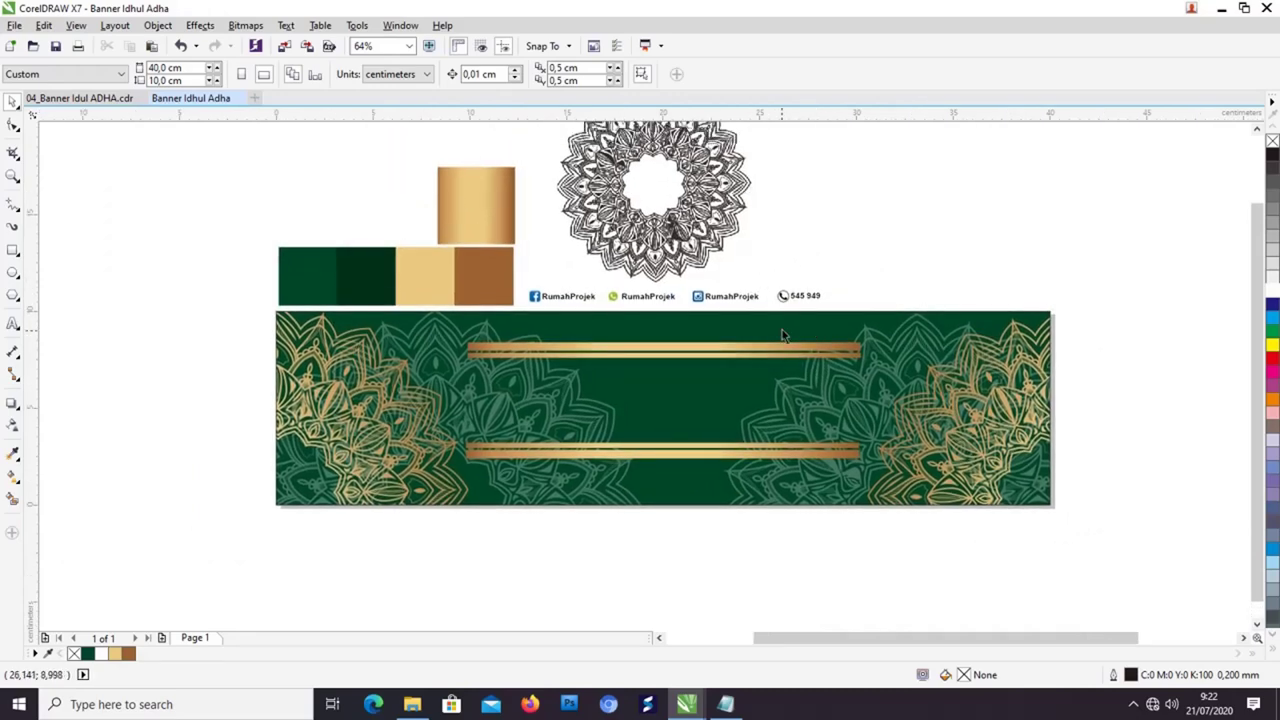
{"action": "scroll", "coordinate": [783, 340], "scroll_direction": "up", "scroll_amount": 1}
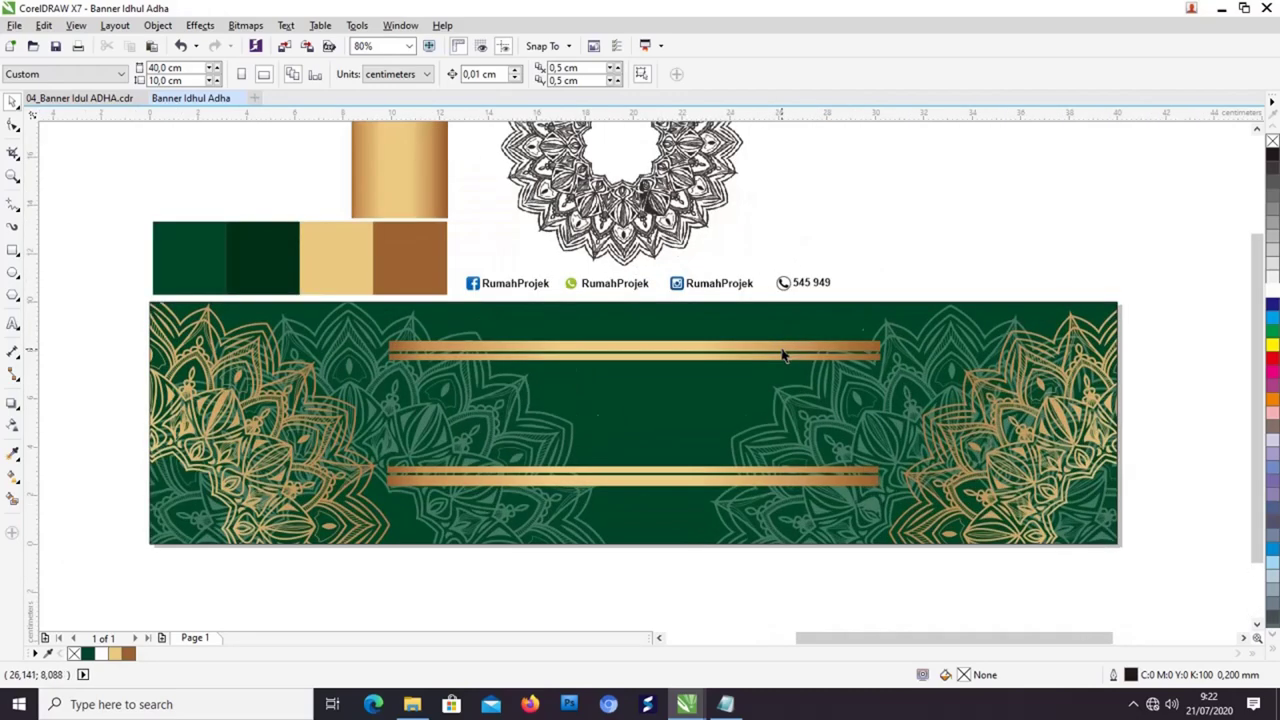
{"action": "left_click", "coordinate": [11, 323]}
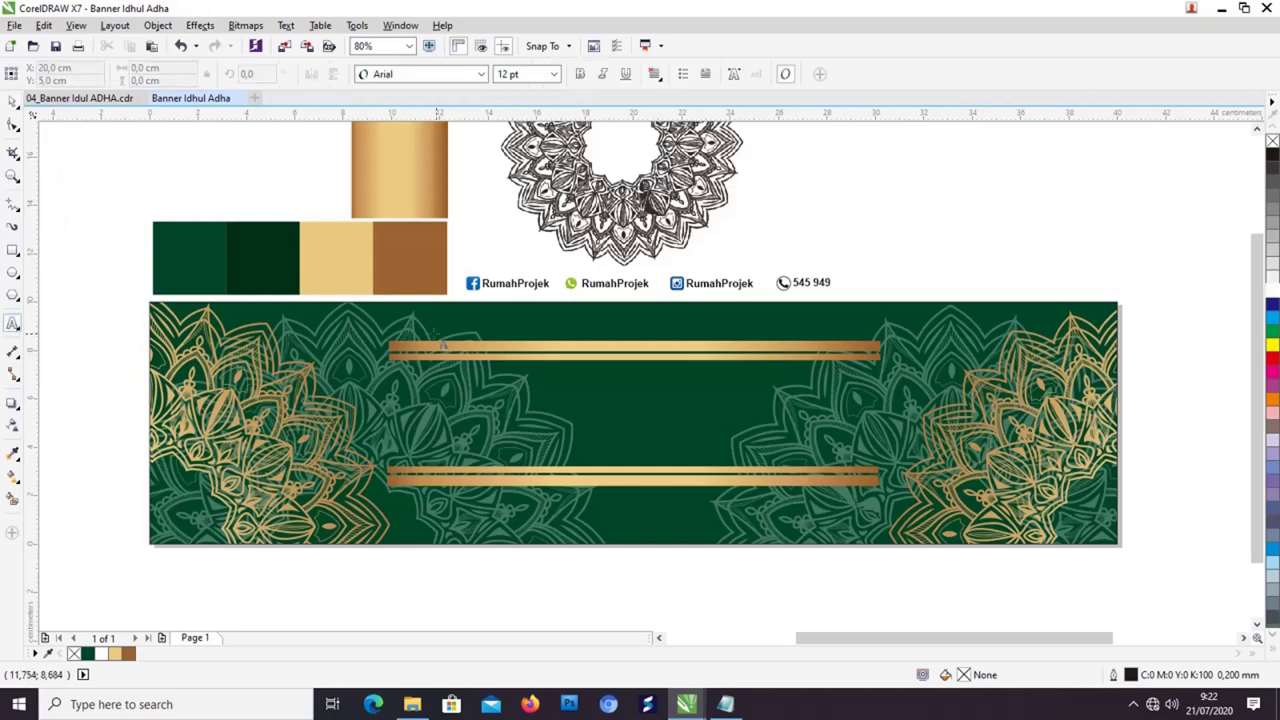
{"action": "left_click", "coordinate": [390, 318]}
{"action": "left_click", "coordinate": [424, 330]}
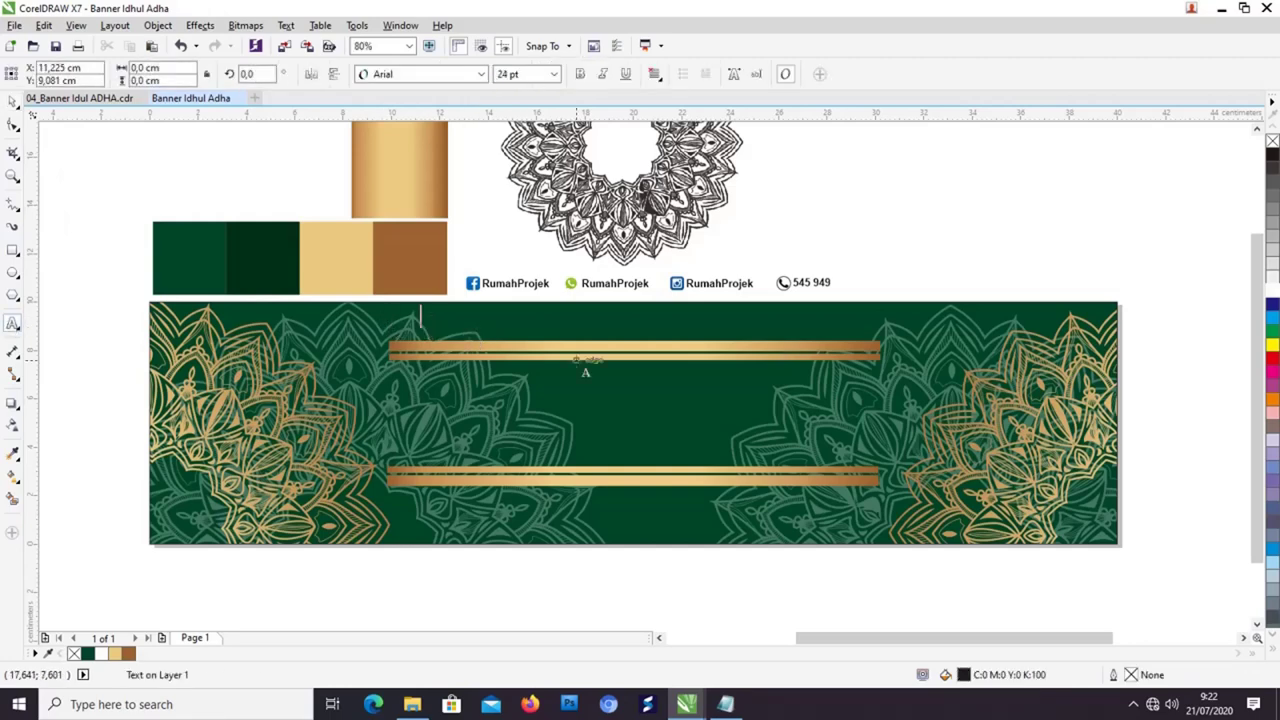
{"action": "key", "text": "alt+Tab"}
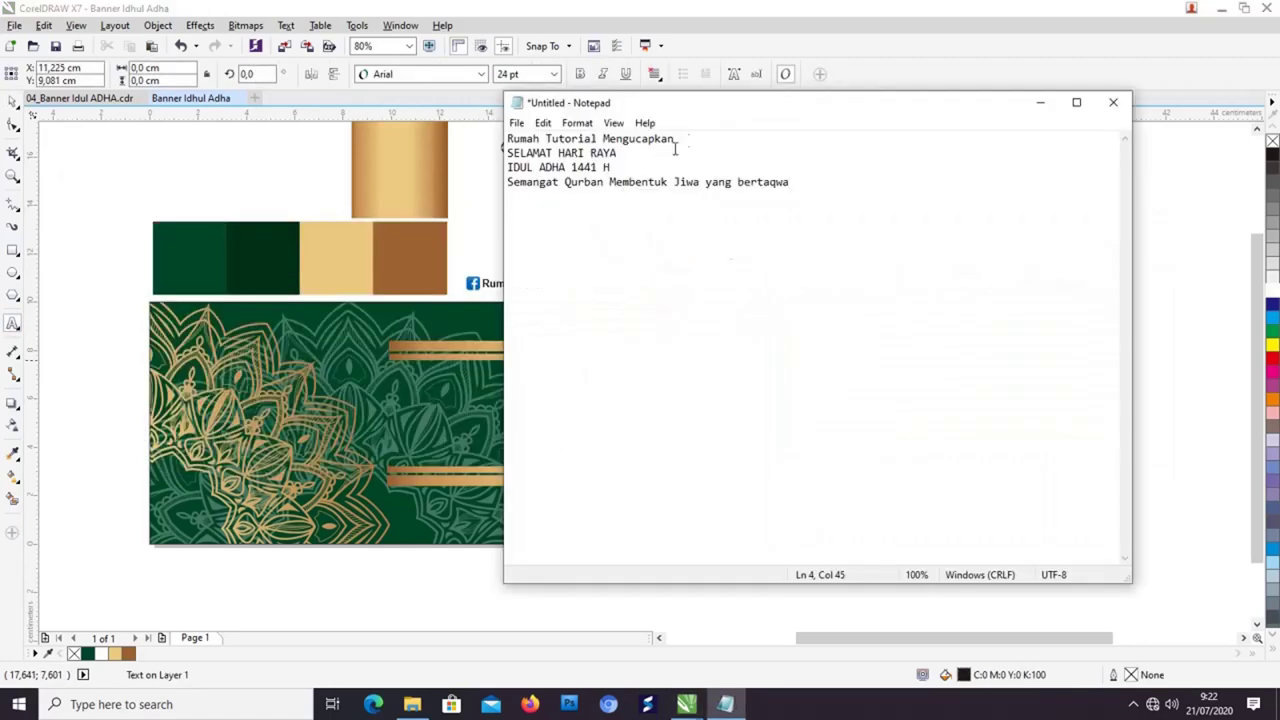
{"action": "left_click_drag", "start_coordinate": [492, 147], "coordinate": [506, 141]}
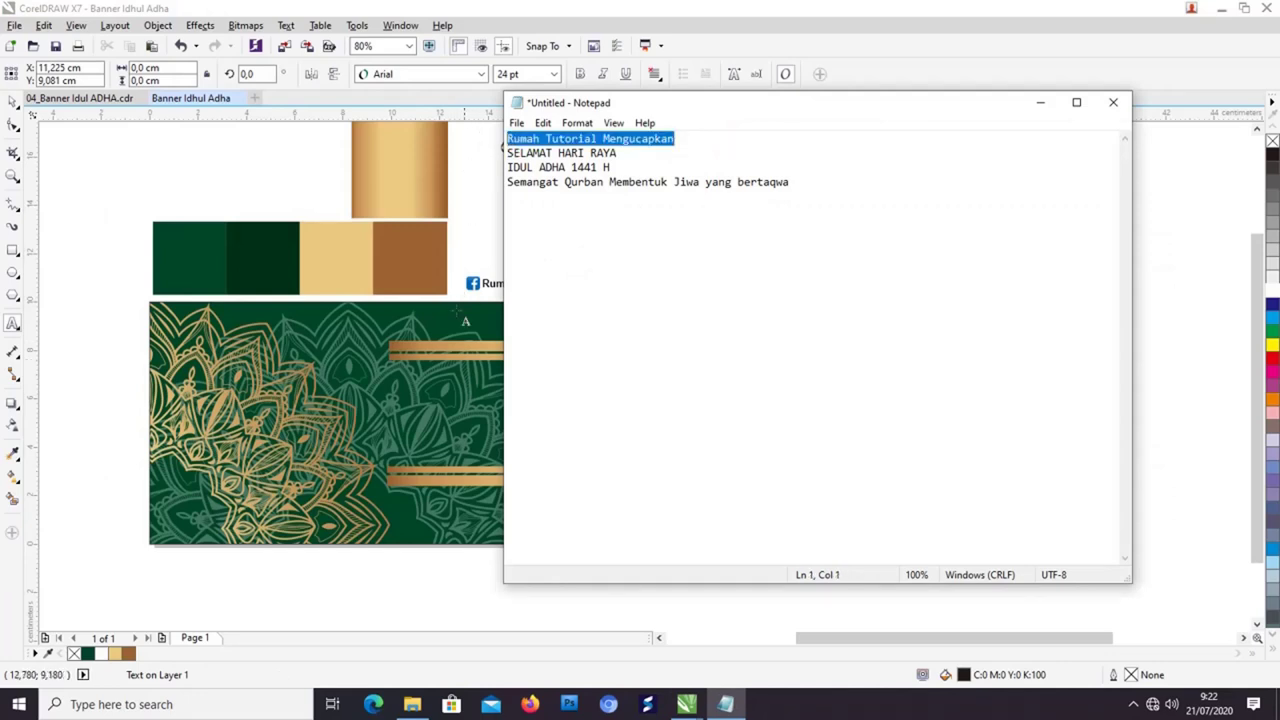
{"action": "key", "text": "ctrl+x"}
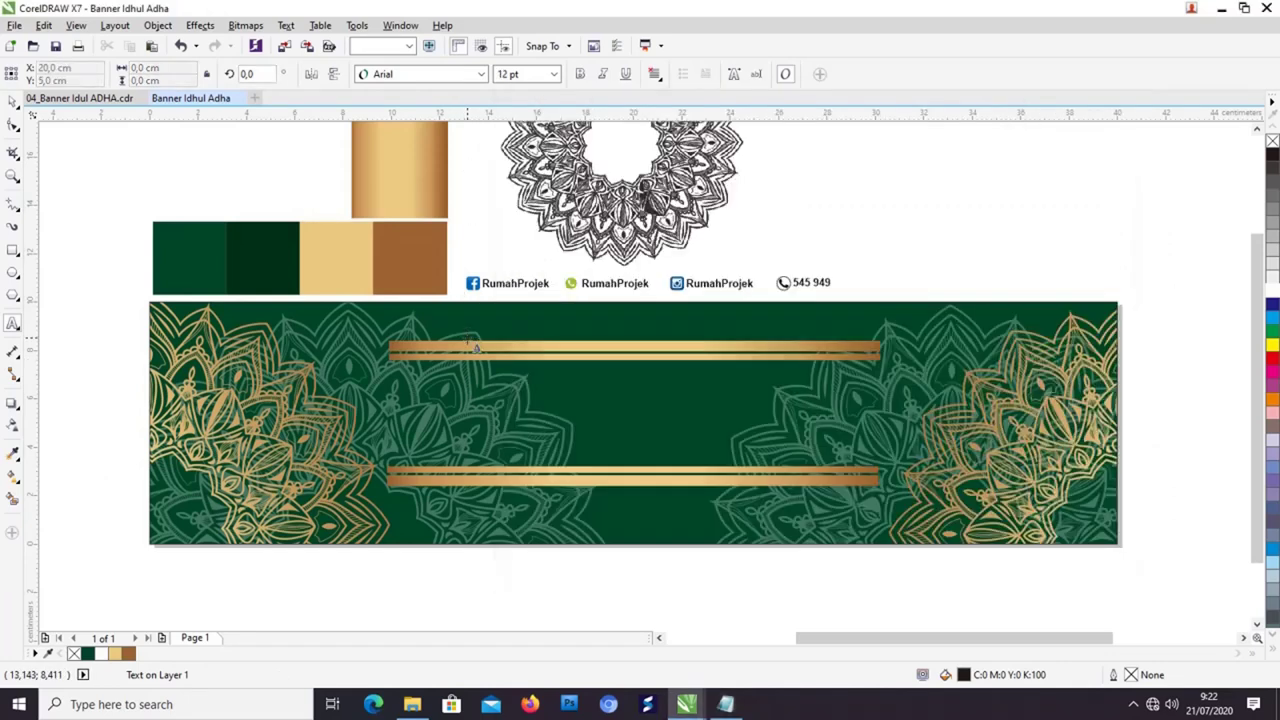
{"action": "key", "text": "alt+Tab"}
{"action": "key", "text": "ctrl+v"}
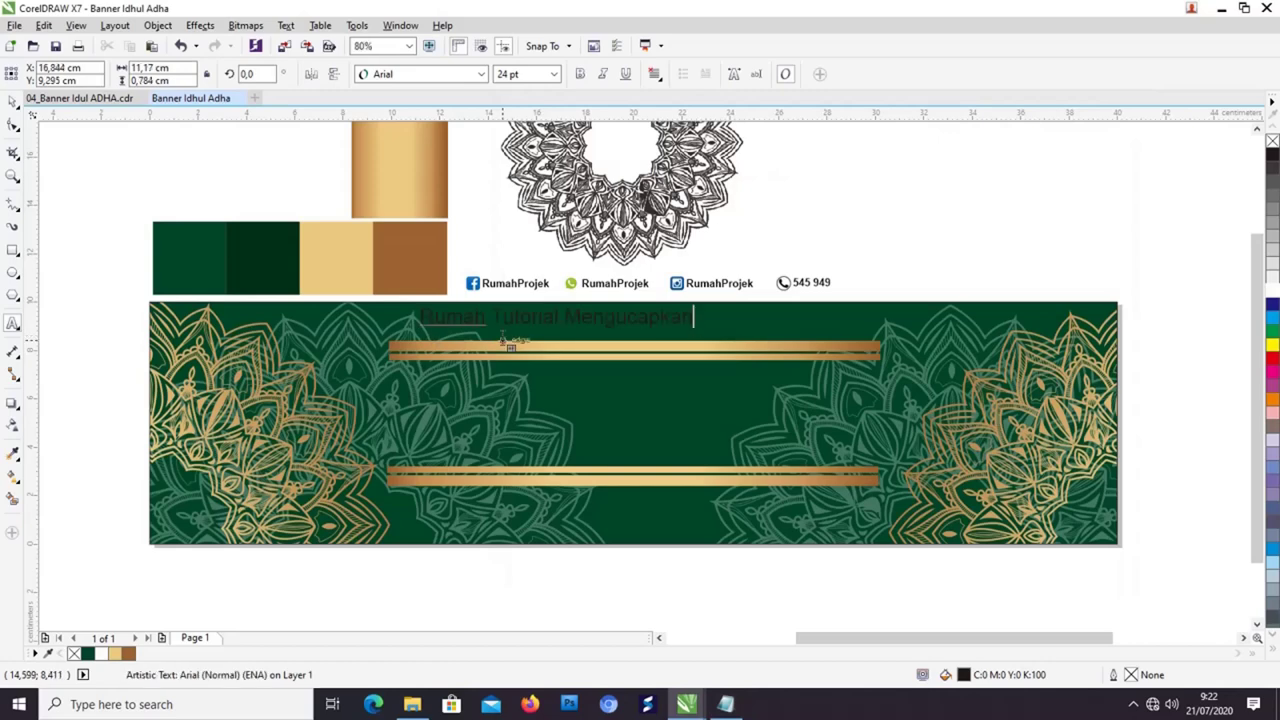
{"action": "left_click", "coordinate": [14, 101]}
{"action": "left_click", "coordinate": [91, 166]}
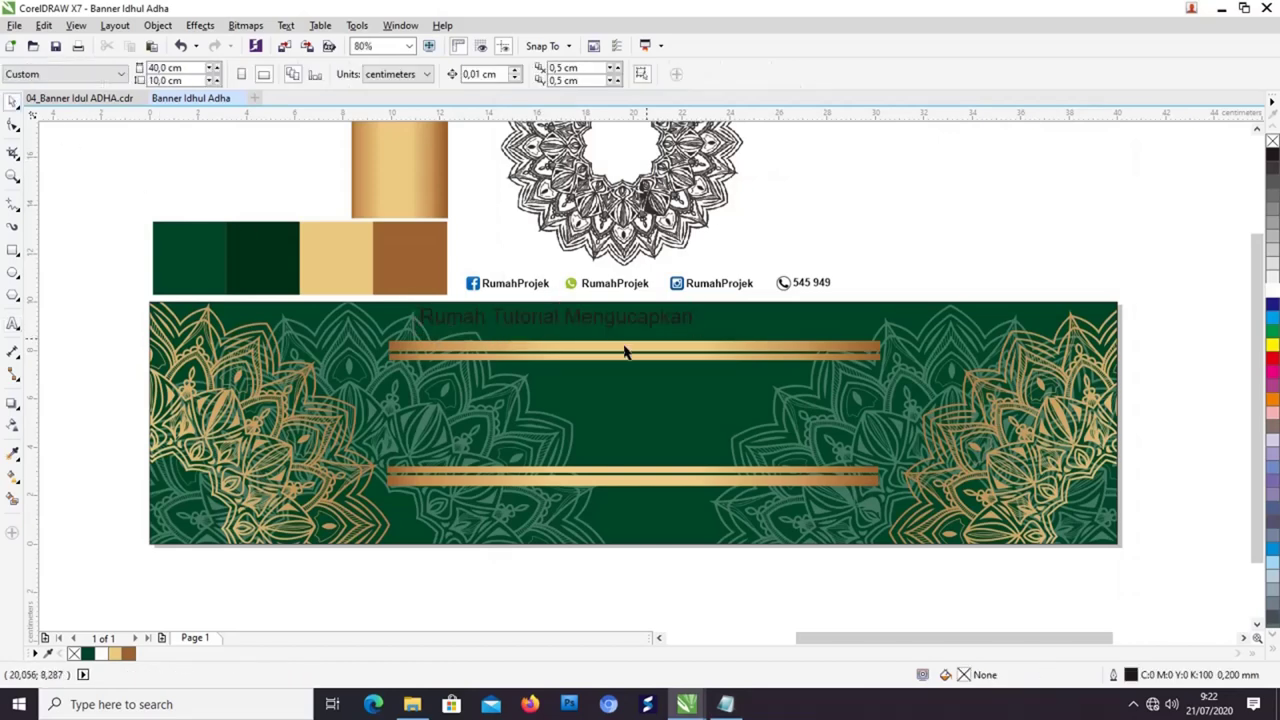
Step: Enlarge the "Rumah Tutorial Mengucapkan" text to about 34 pt and centre it horizontally on the banner
{"action": "left_click_drag", "start_coordinate": [626, 314], "coordinate": [696, 315]}
{"action": "left_click_drag", "start_coordinate": [773, 331], "coordinate": [824, 338]}
{"action": "left_click_drag", "start_coordinate": [695, 316], "coordinate": [700, 322]}
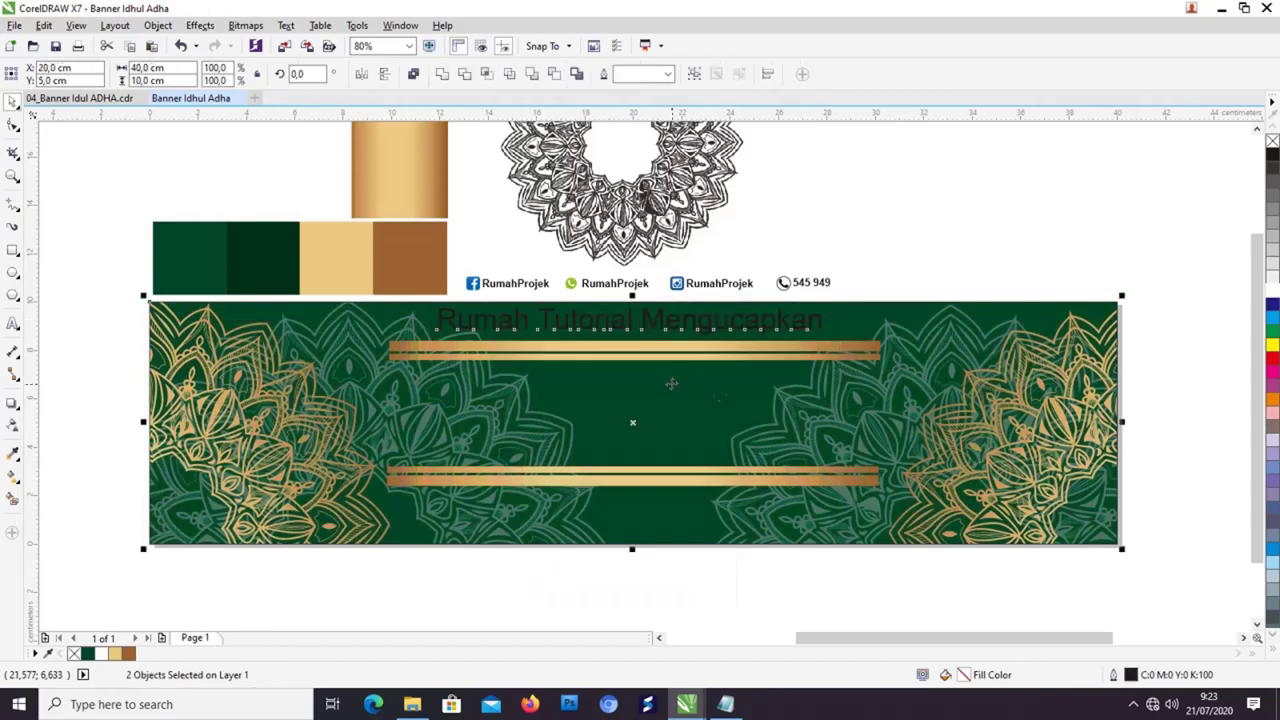
{"action": "key", "text": "c"}
{"action": "left_click", "coordinate": [871, 222]}
Step: Lower the heading text slightly to a vertical position of about 9.06 cm, keeping it centred at 20 cm horizontally
{"action": "left_click_drag", "start_coordinate": [844, 299], "coordinate": [802, 289]}
{"action": "left_click", "coordinate": [612, 313]}
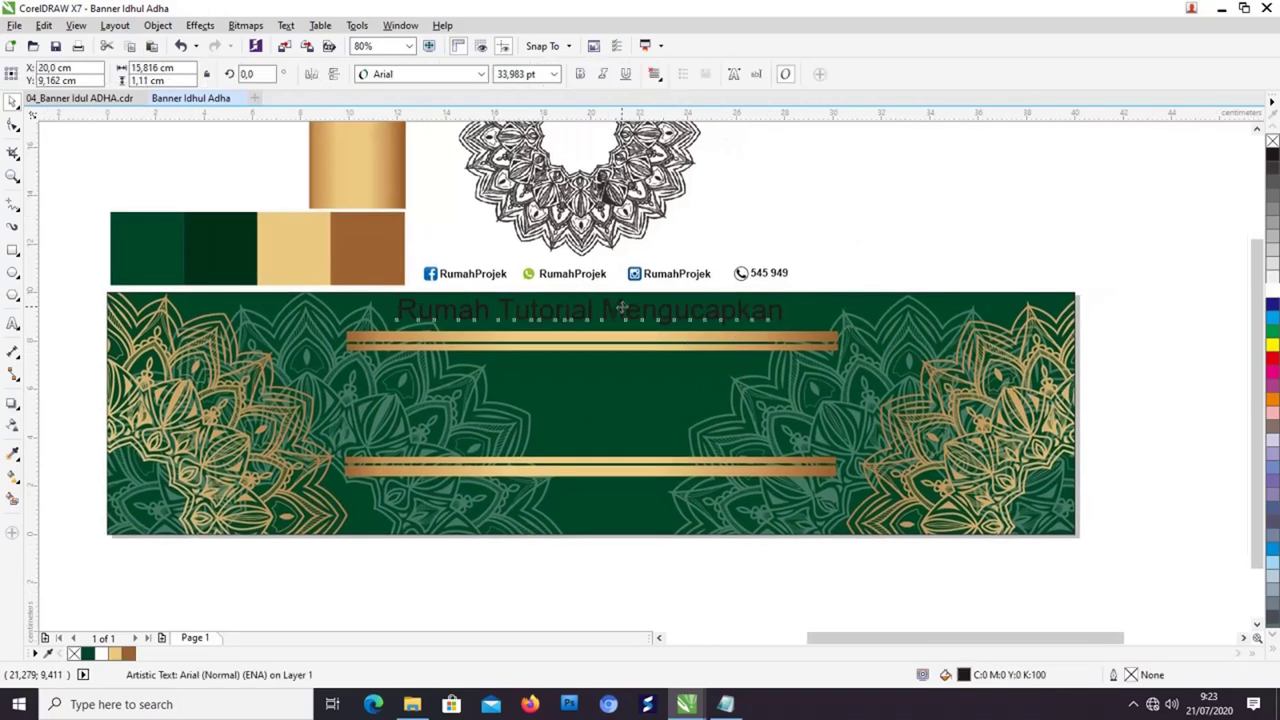
{"action": "left_click_drag", "start_coordinate": [621, 309], "coordinate": [622, 310]}
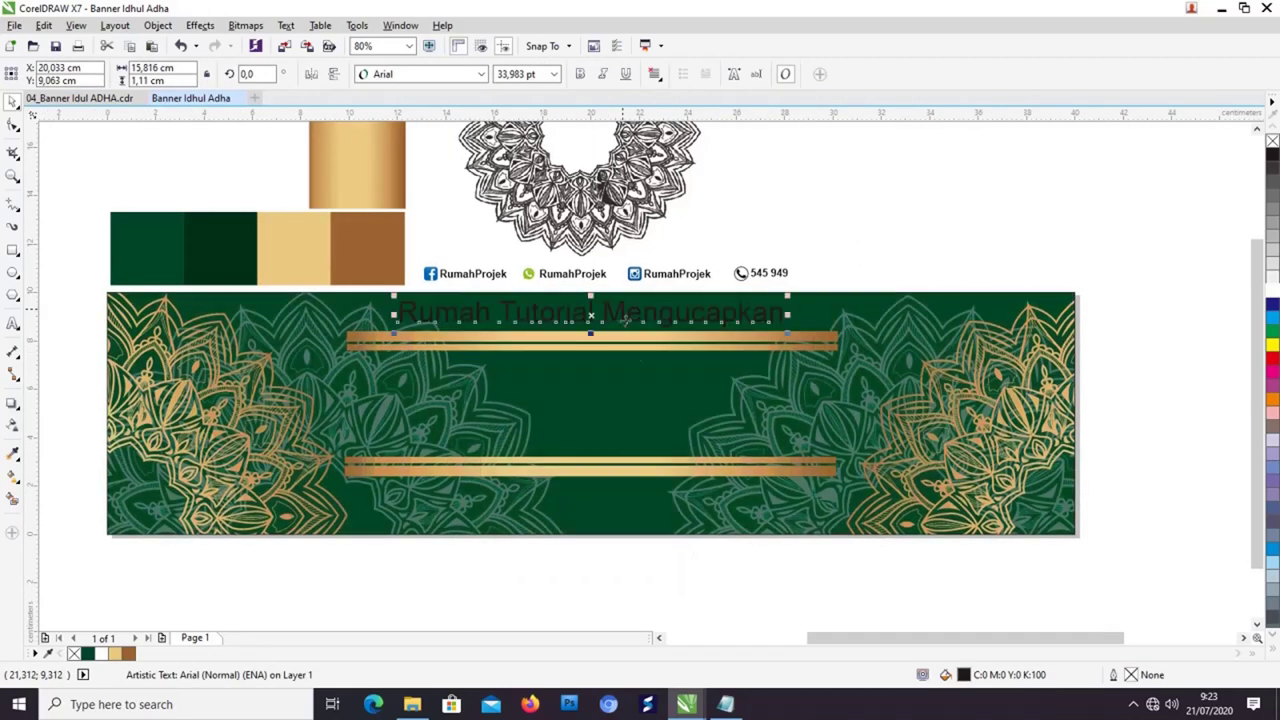
{"action": "left_click", "coordinate": [773, 219]}
Step: Set the heading text's font to Futura Md BT and fill it with white
{"action": "left_click", "coordinate": [659, 308]}
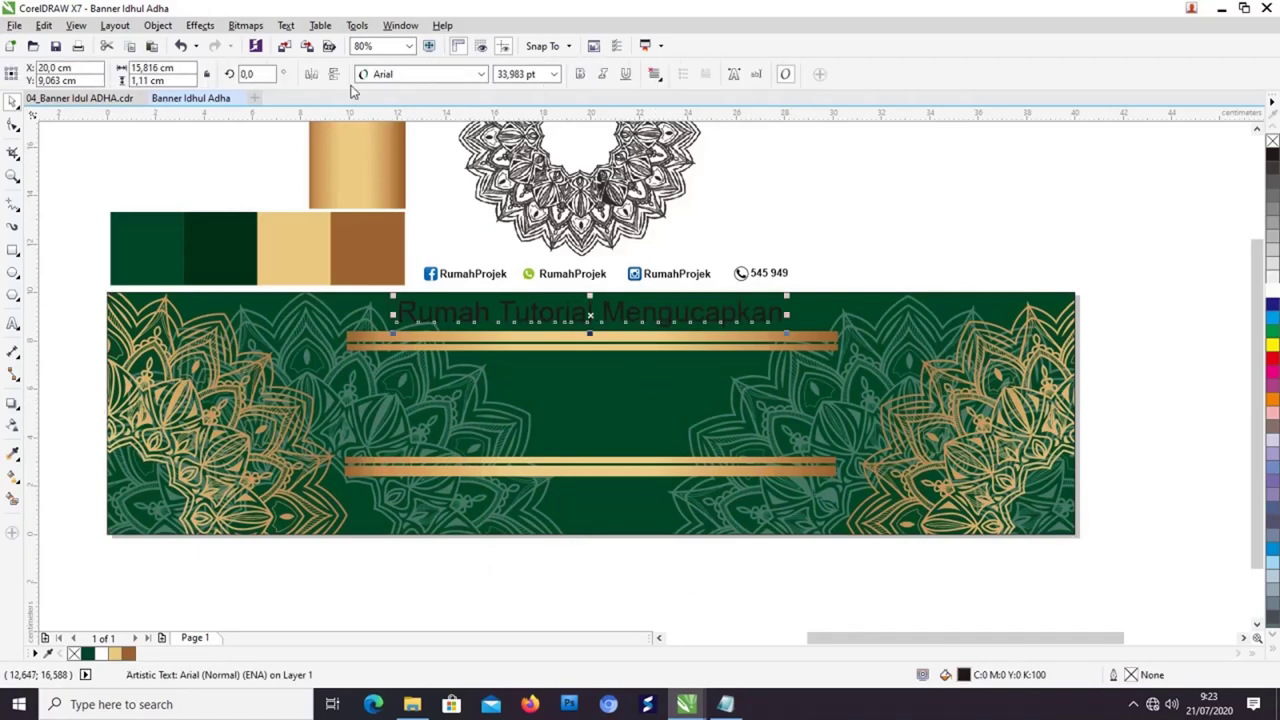
{"action": "left_click", "coordinate": [481, 76]}
{"action": "left_click", "coordinate": [435, 155]}
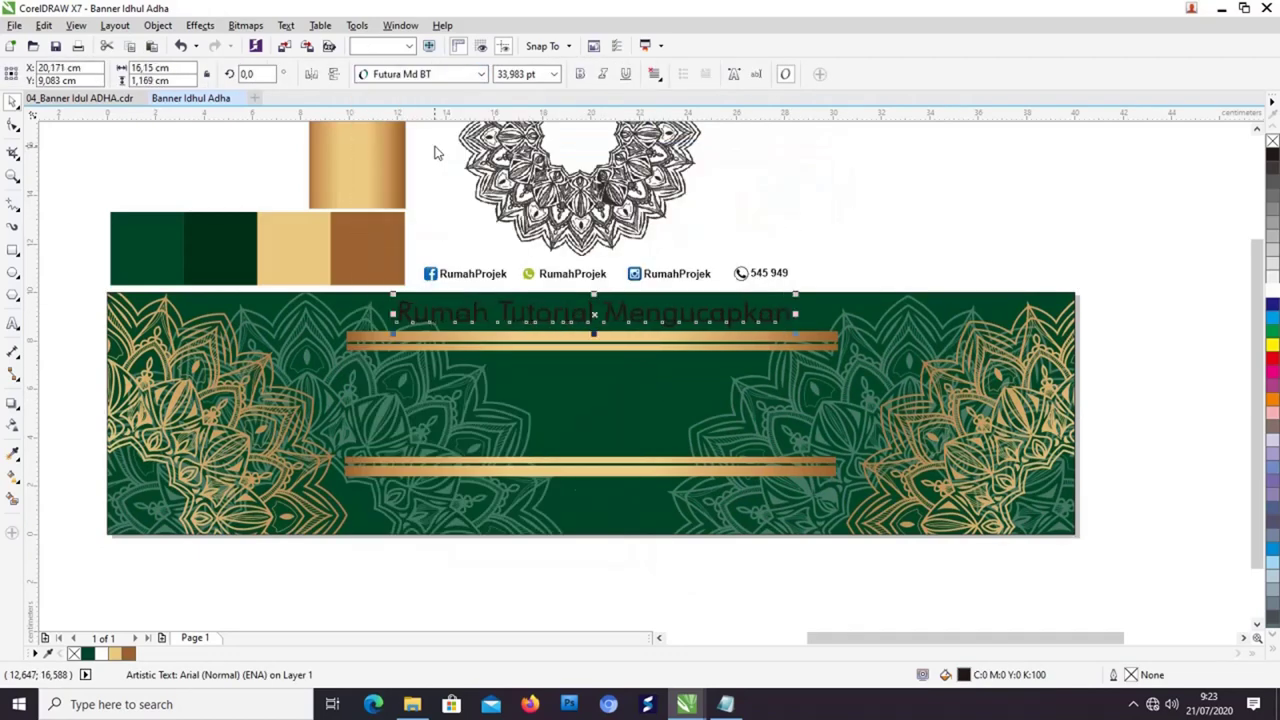
{"action": "left_click", "coordinate": [832, 237]}
{"action": "left_click", "coordinate": [703, 315]}
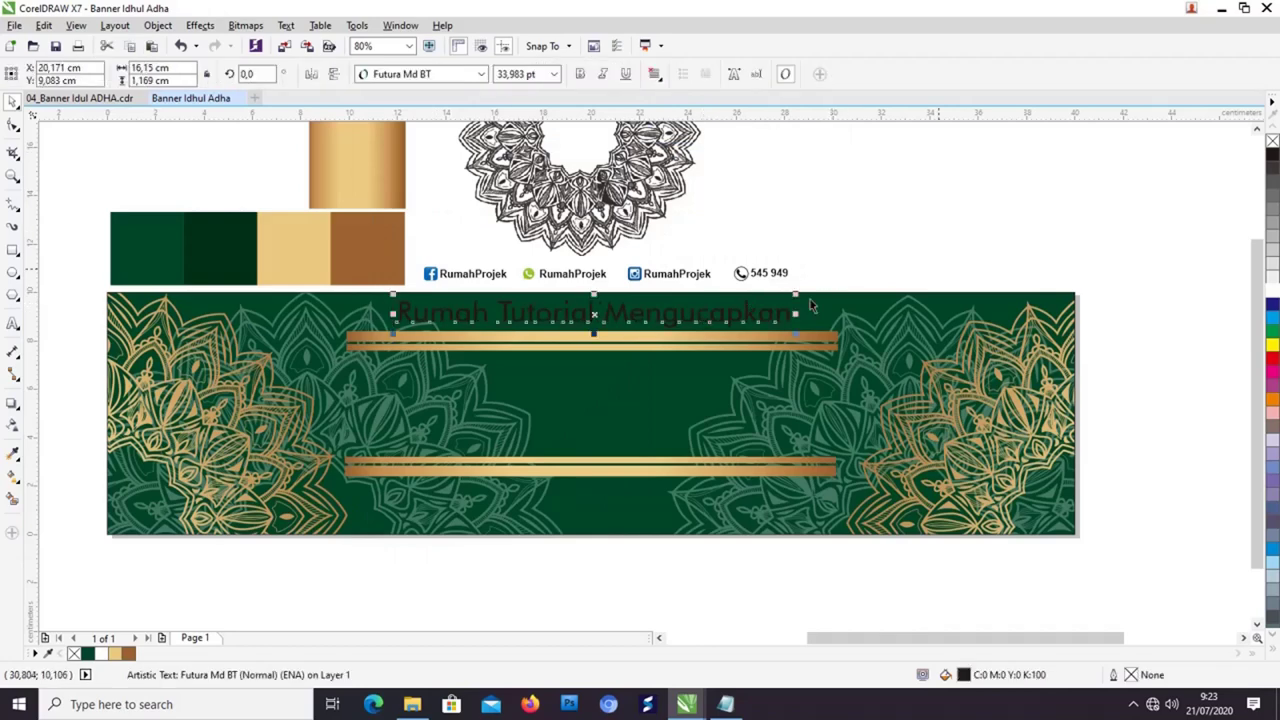
{"action": "left_click", "coordinate": [817, 194]}
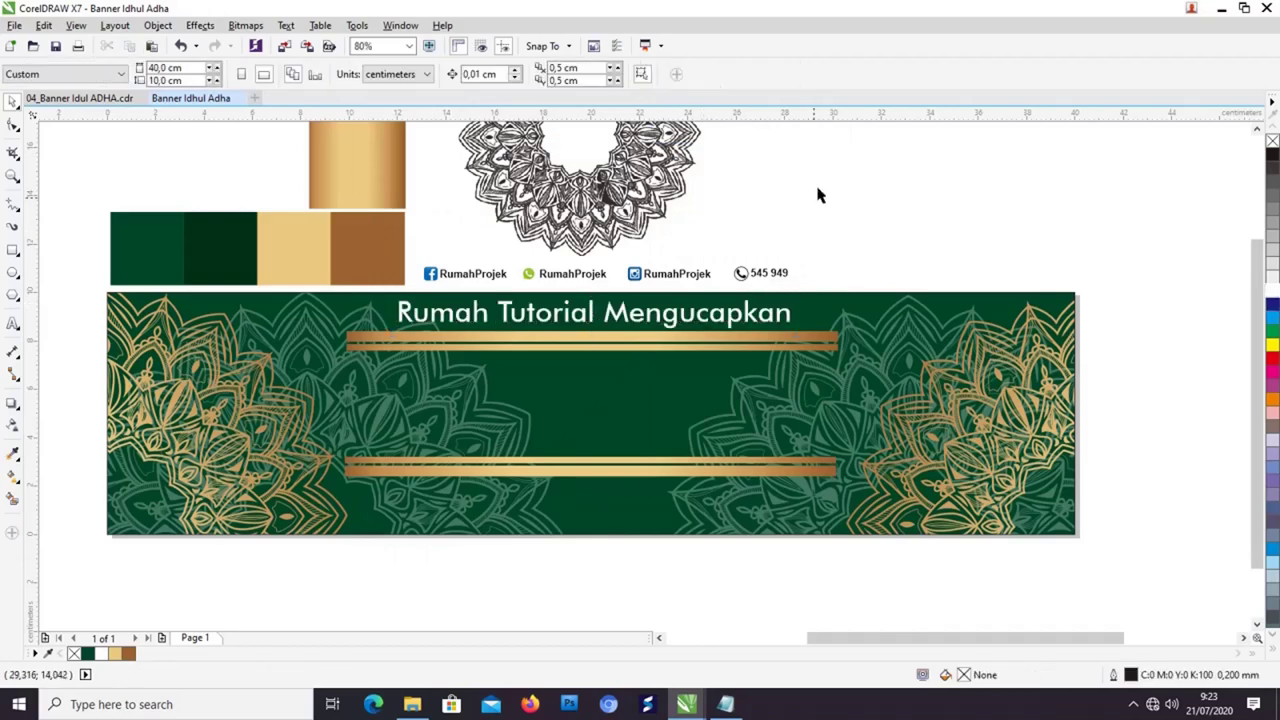
{"action": "left_click_drag", "start_coordinate": [734, 389], "coordinate": [731, 346]}
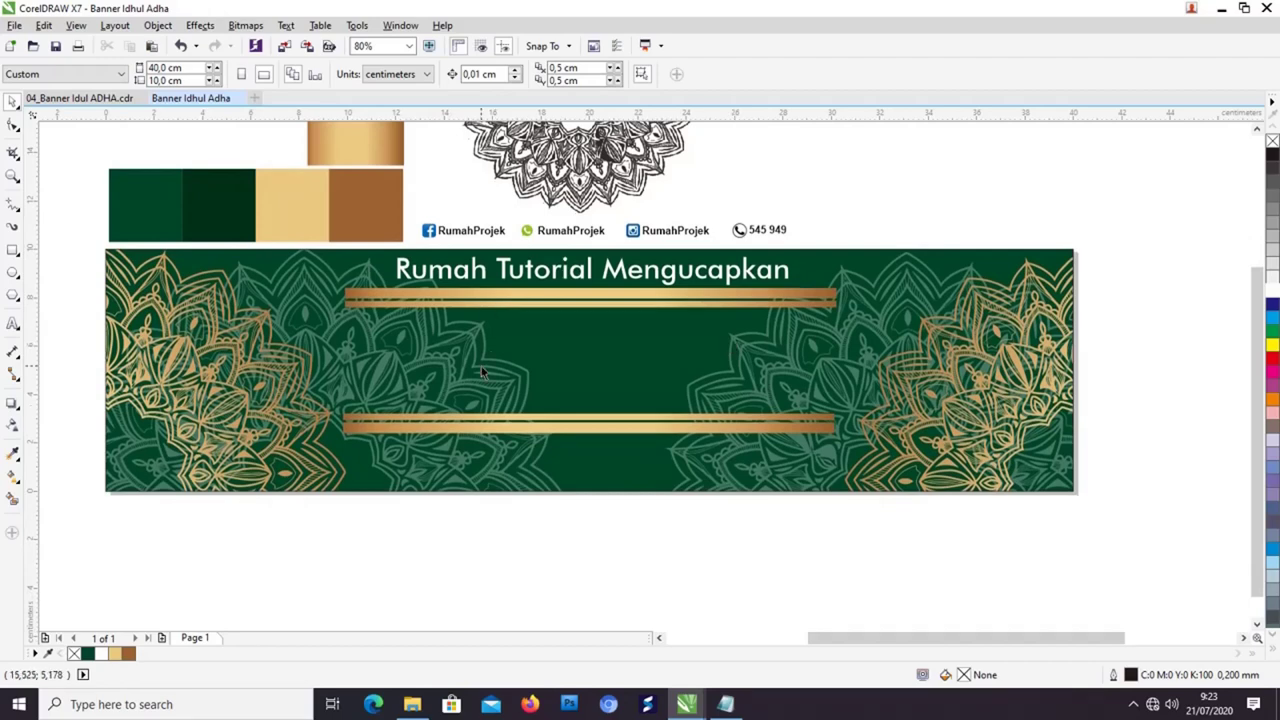
Step: Duplicate the white heading "Rumah Tutorial Mengucapkan" just below the upper pair of gold bars
{"action": "left_click", "coordinate": [577, 268]}
{"action": "left_click_drag", "start_coordinate": [577, 268], "coordinate": [578, 336]}
{"action": "right_click", "coordinate": [578, 336]}
{"action": "left_click_drag", "start_coordinate": [682, 342], "coordinate": [682, 328]}
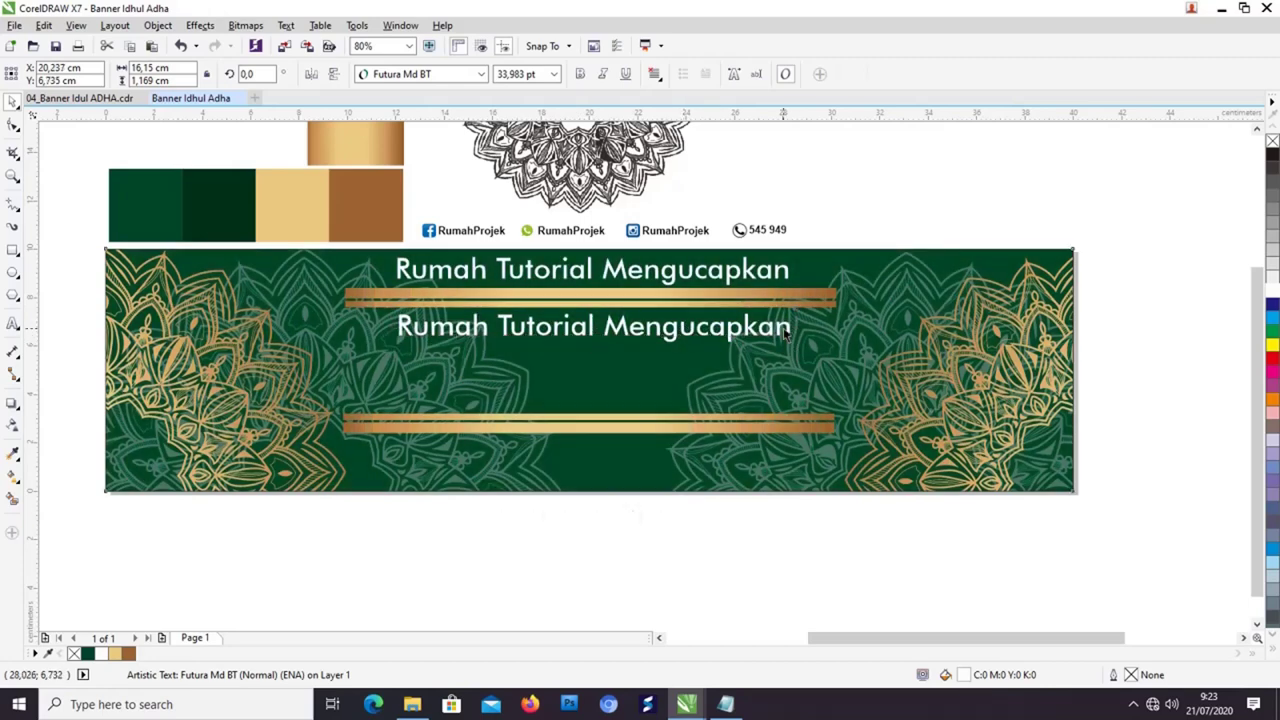
Step: Replace the duplicated heading's text with "SELAMAT HARI RAYA", cutting that line from the Notepad file and pasting it
{"action": "double_click", "coordinate": [786, 334]}
{"action": "left_click_drag", "start_coordinate": [791, 327], "coordinate": [402, 338]}
{"action": "key", "text": "alt+Tab"}
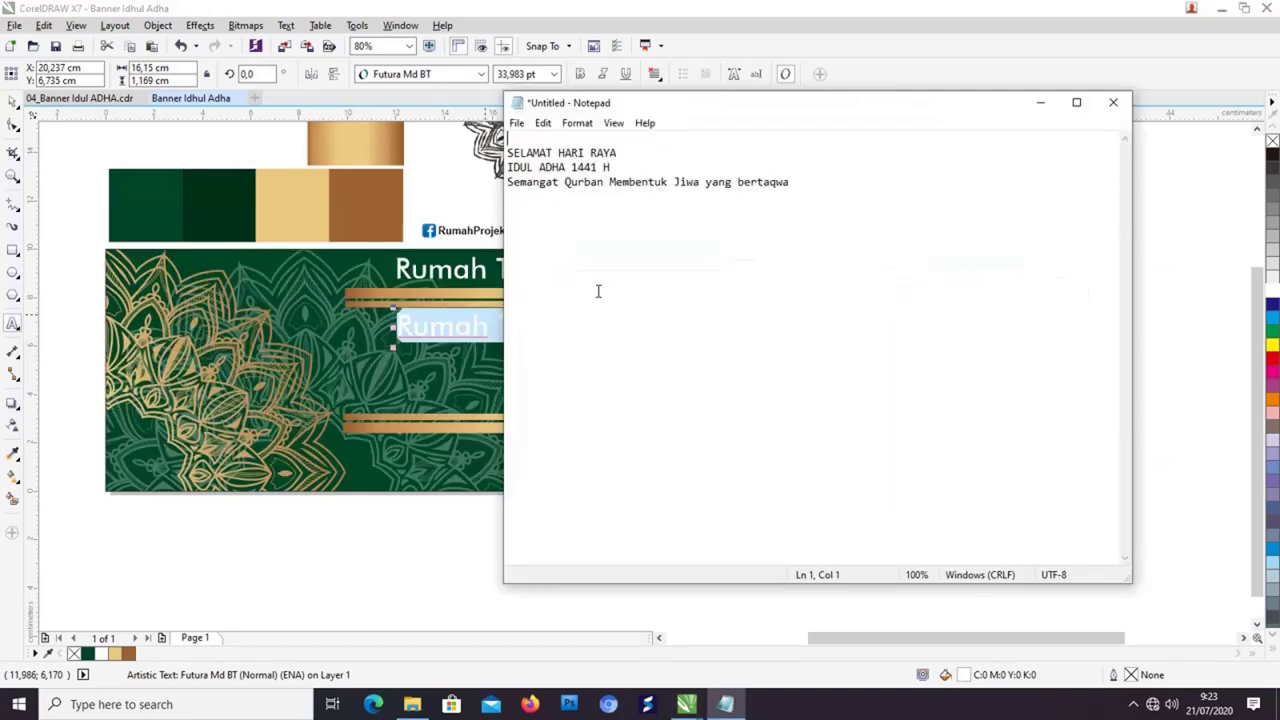
{"action": "key", "text": "shift+Down"}
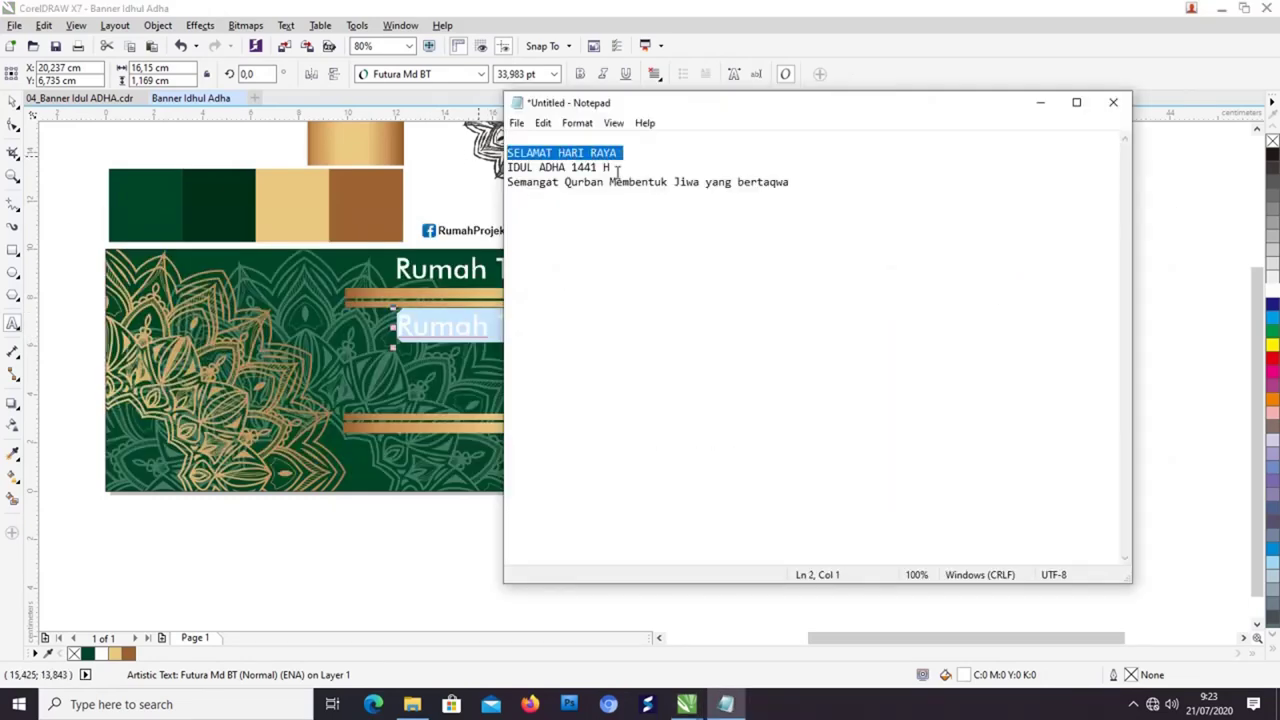
{"action": "key", "text": "ctrl+x"}
{"action": "left_click", "coordinate": [453, 196]}
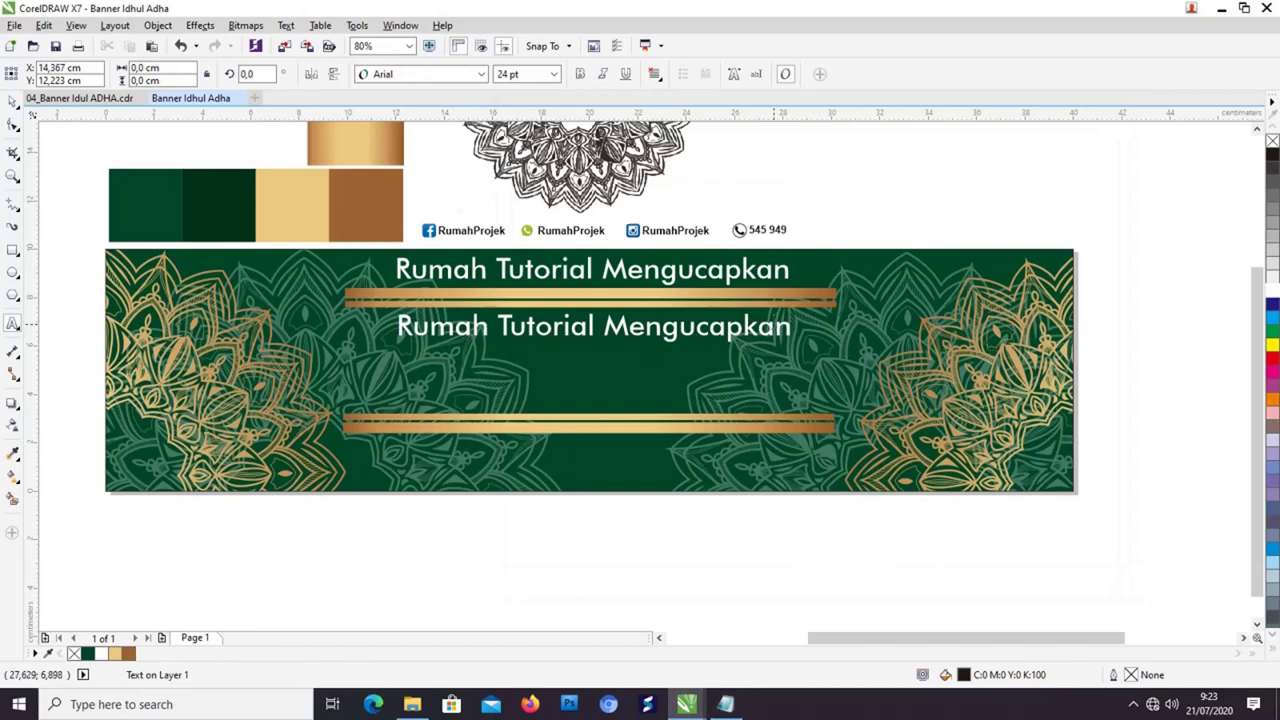
{"action": "left_click_drag", "start_coordinate": [790, 326], "coordinate": [397, 326]}
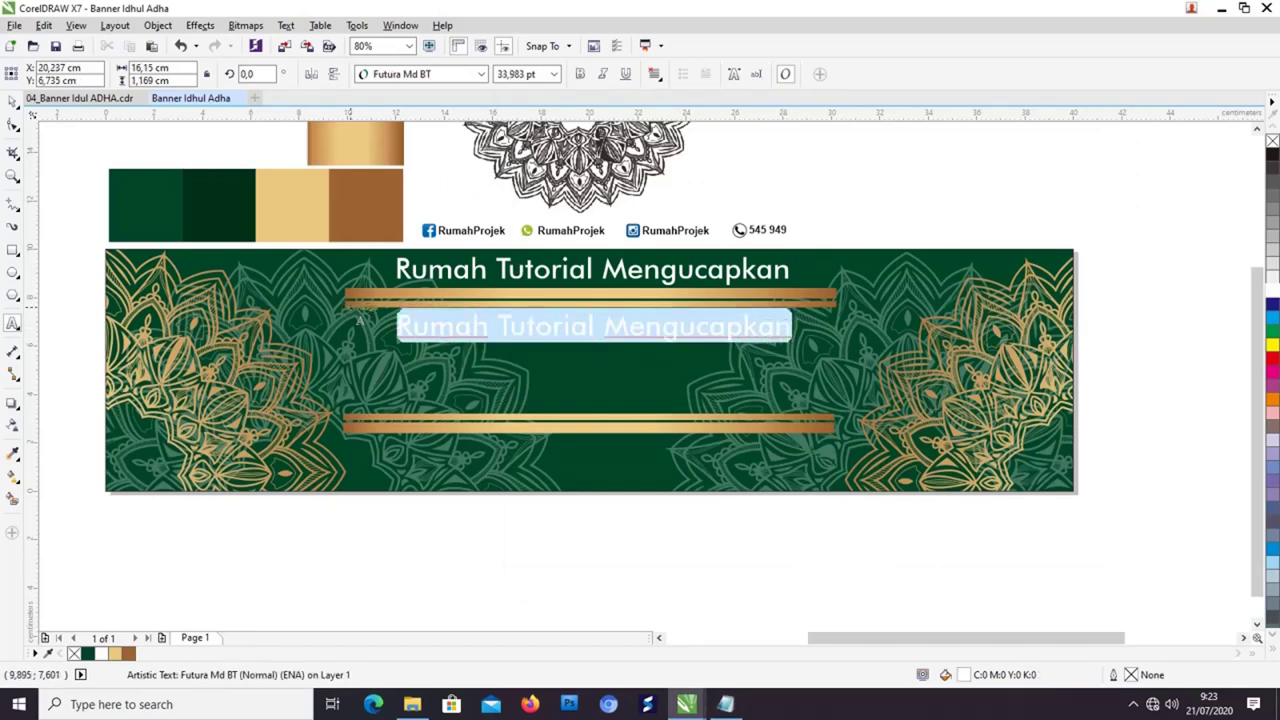
{"action": "key", "text": "ctrl+v"}
{"action": "key", "text": "ctrl+space"}
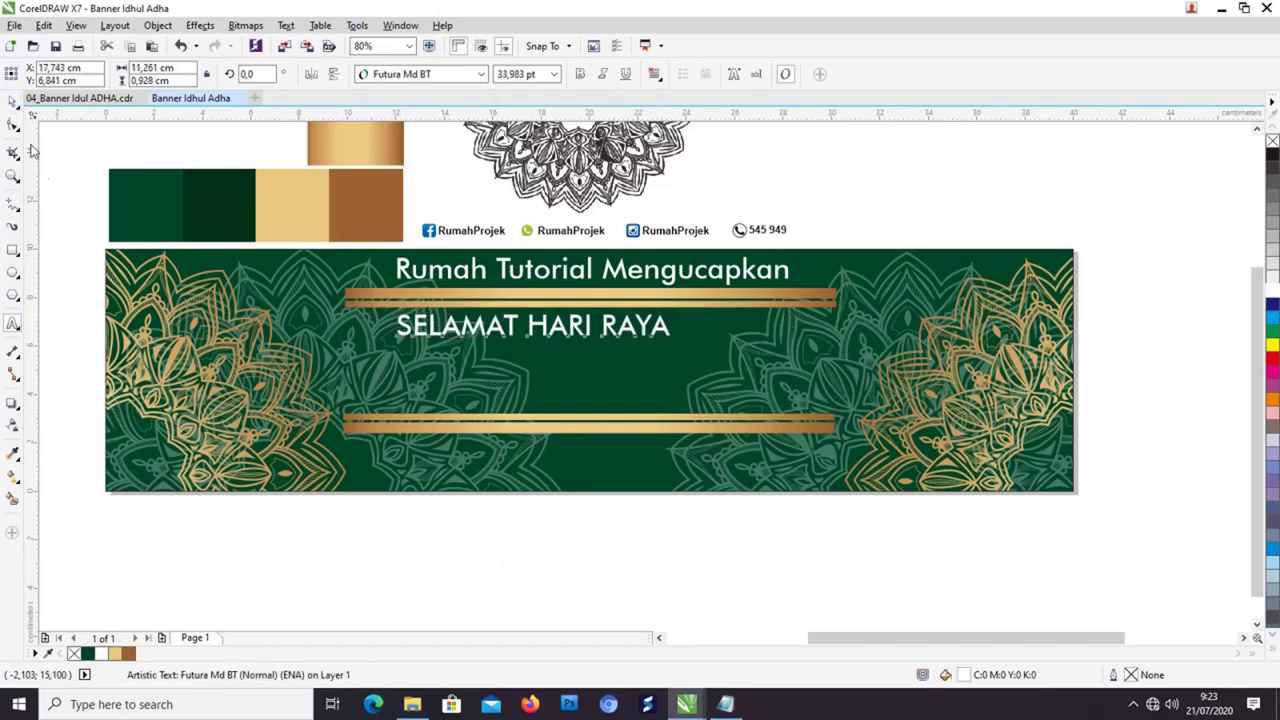
Step: Enlarge the "SELAMAT HARI RAYA" text to about 54 pt and centre it horizontally on the banner at 20 cm
{"action": "left_click_drag", "start_coordinate": [649, 322], "coordinate": [695, 338]}
{"action": "left_click_drag", "start_coordinate": [476, 342], "coordinate": [397, 358]}
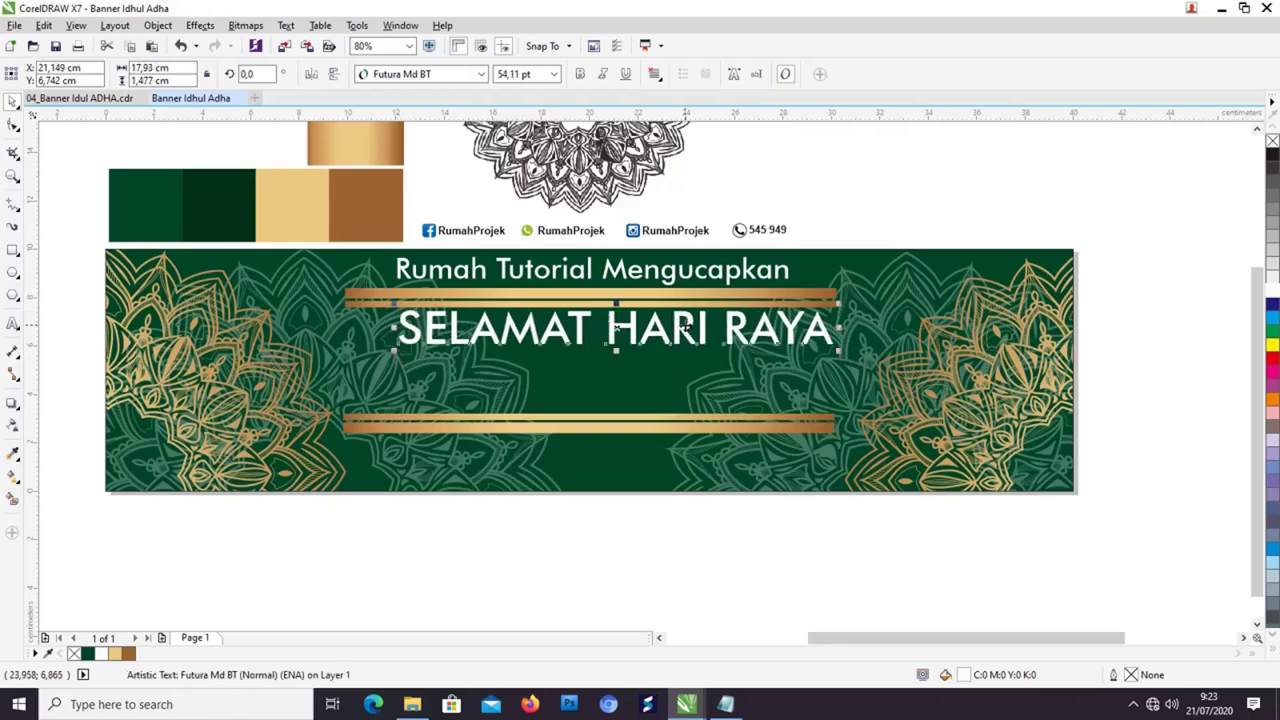
{"action": "left_click", "coordinate": [660, 333]}
{"action": "left_click", "coordinate": [658, 335], "text": "ctrl"}
{"action": "left_click_drag", "start_coordinate": [657, 331], "coordinate": [643, 331]}
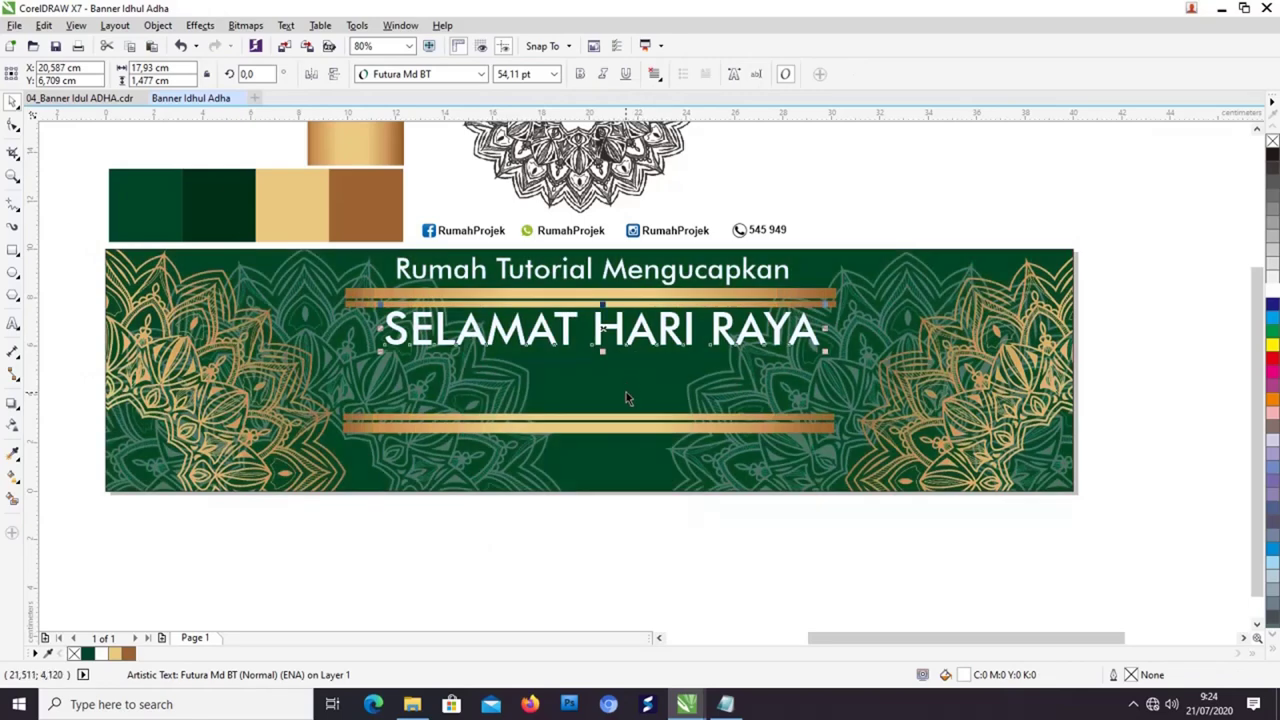
{"action": "left_click", "coordinate": [626, 391], "text": "shift"}
{"action": "left_click", "coordinate": [857, 200]}
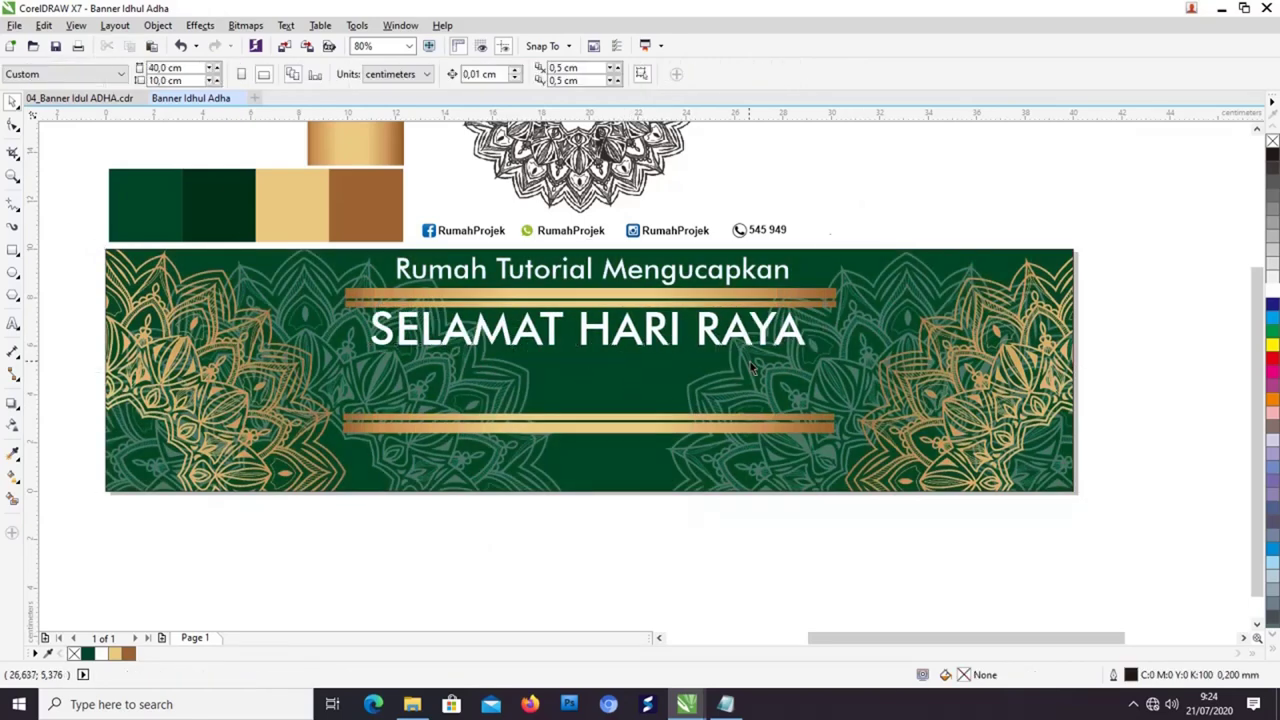
{"action": "left_click_drag", "start_coordinate": [757, 363], "coordinate": [757, 372]}
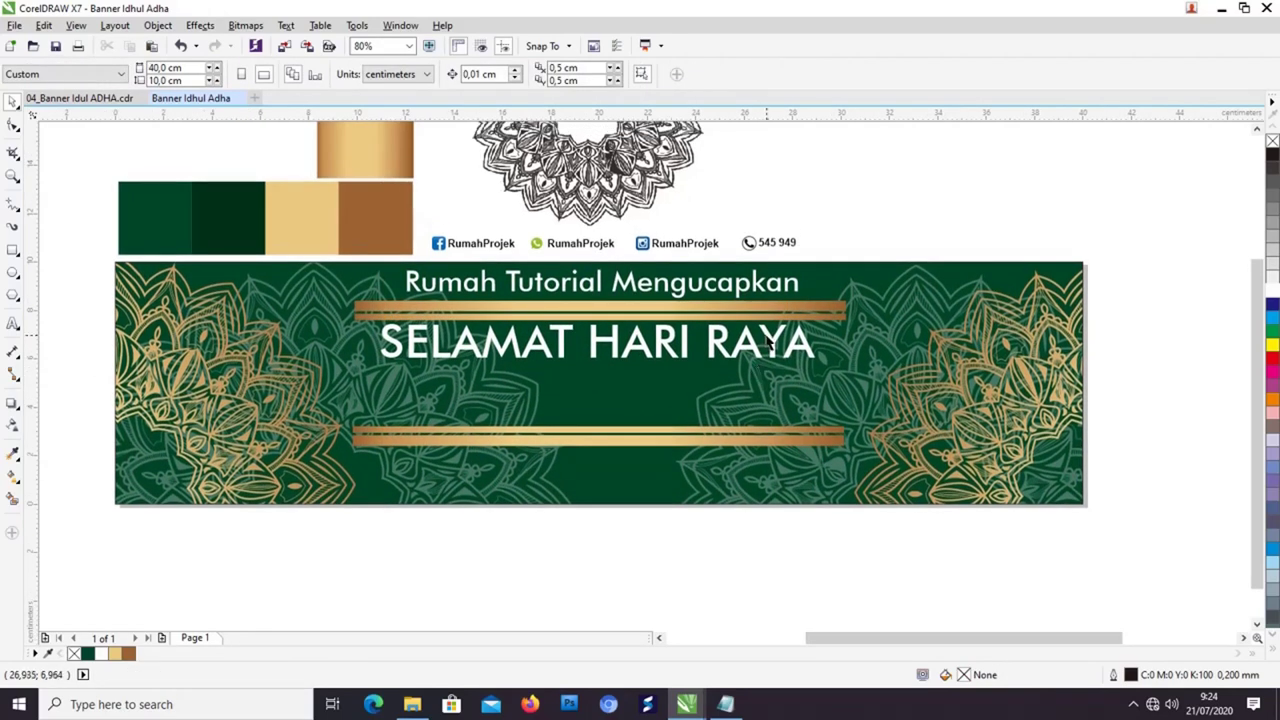
Step: Set the "SELAMAT HARI RAYA" font to Geometr415 Blk BT and shift the line slightly to about X 20.26 cm, Y 6.63 cm
{"action": "left_click", "coordinate": [770, 344]}
{"action": "left_click", "coordinate": [481, 74]}
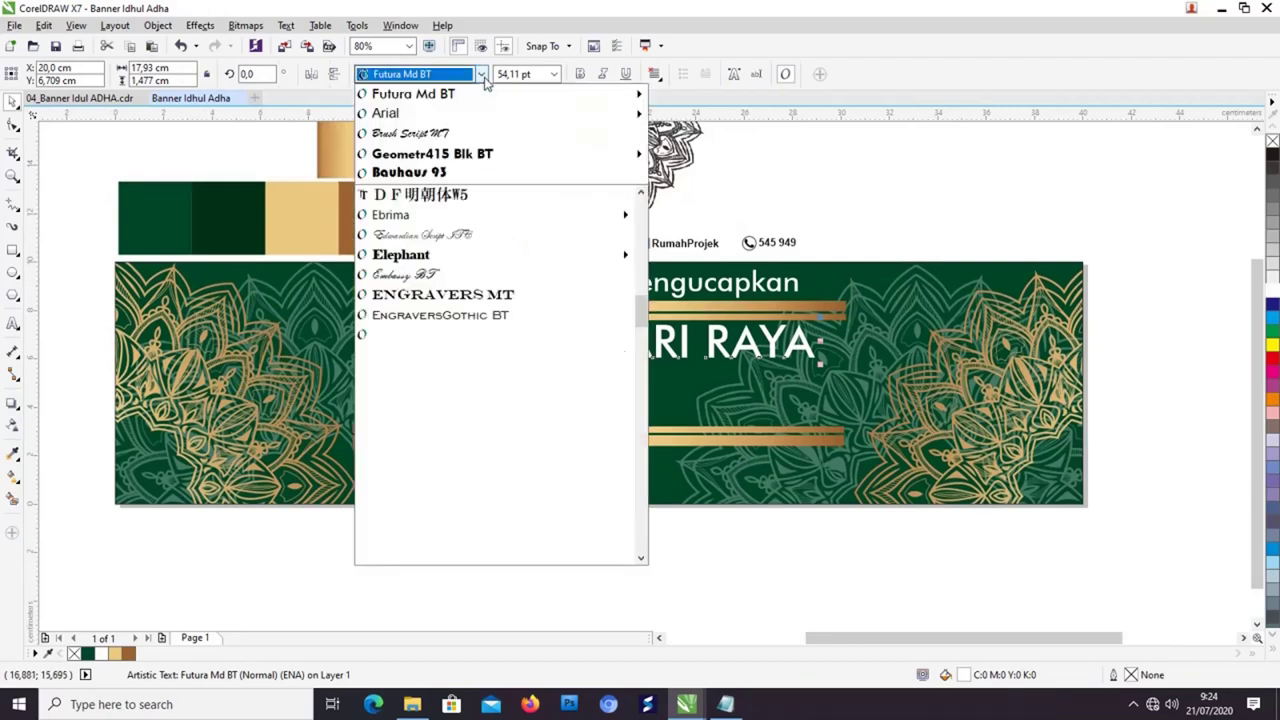
{"action": "left_click", "coordinate": [480, 155]}
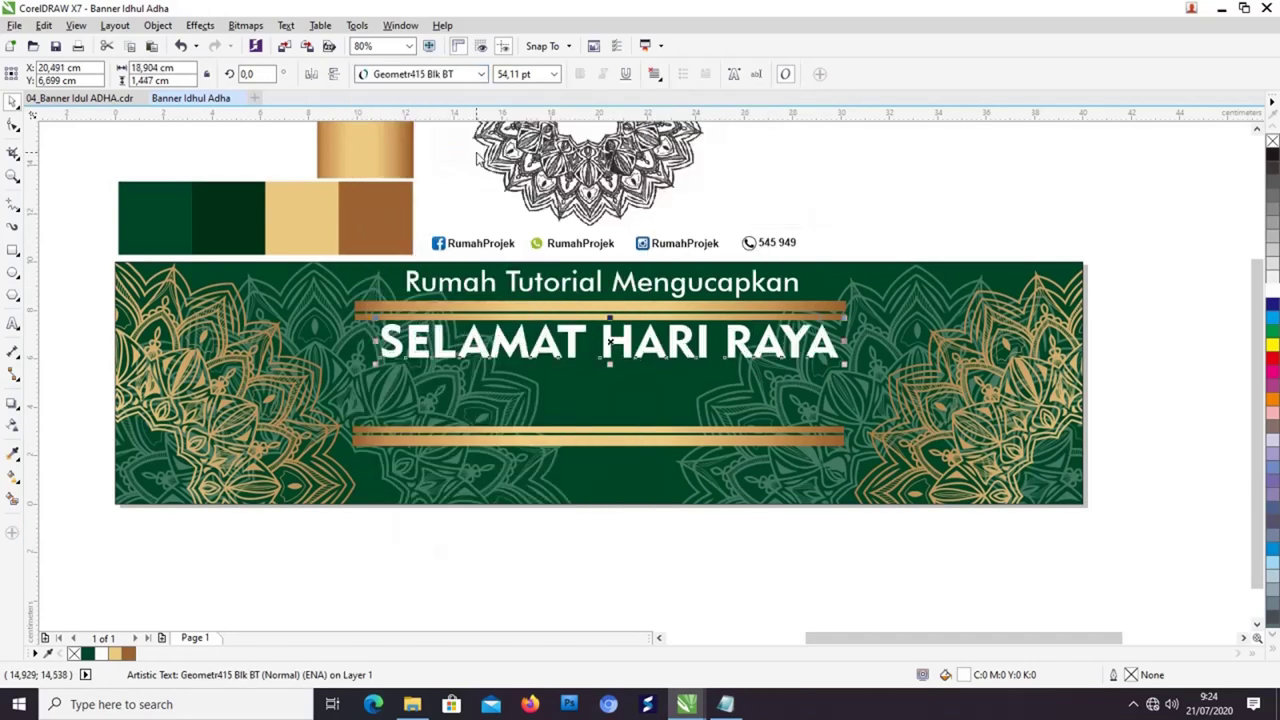
{"action": "left_click_drag", "start_coordinate": [770, 344], "coordinate": [766, 345]}
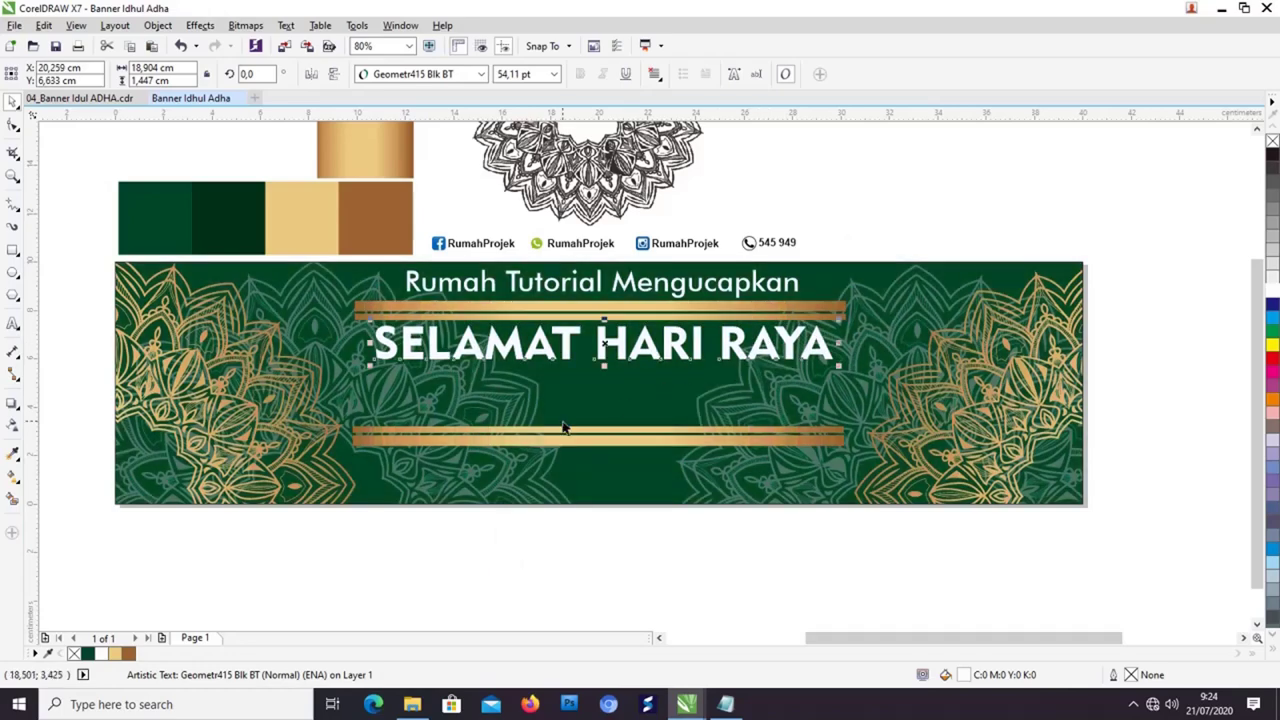
Step: Duplicate the "SELAMAT HARI RAYA" line directly beneath itself and replace the copy's text with "IDUL ADHA 1441 H" cut from the Notepad file
{"action": "left_click_drag", "start_coordinate": [645, 345], "coordinate": [645, 390]}
{"action": "right_click", "coordinate": [645, 396]}
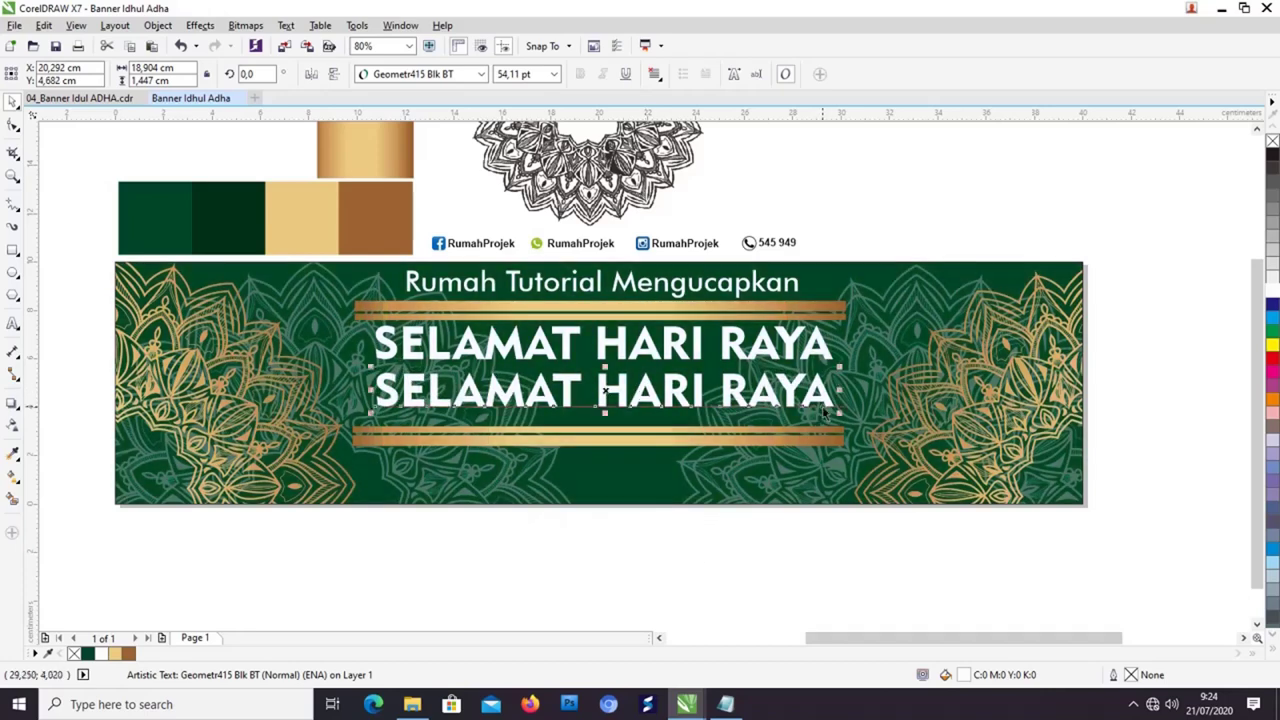
{"action": "key", "text": "alt+Tab"}
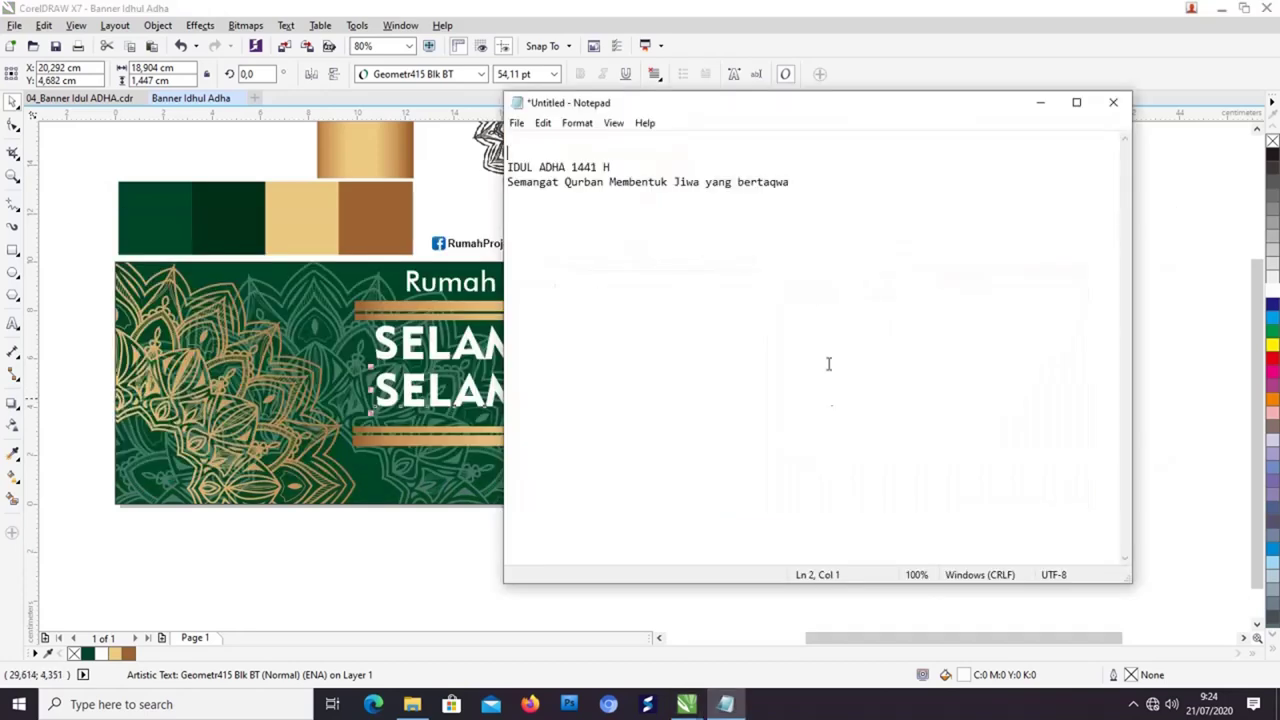
{"action": "key", "text": "shift+Up"}
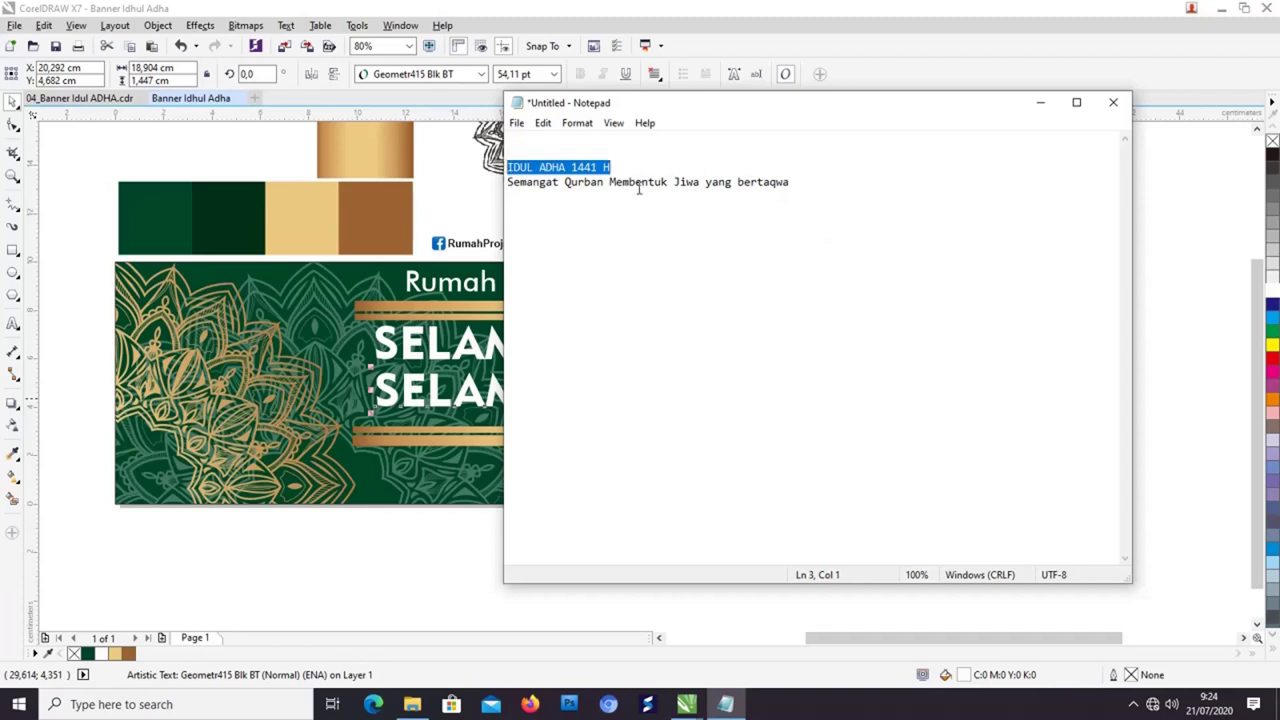
{"action": "key", "text": "ctrl+x"}
{"action": "left_click", "coordinate": [457, 200]}
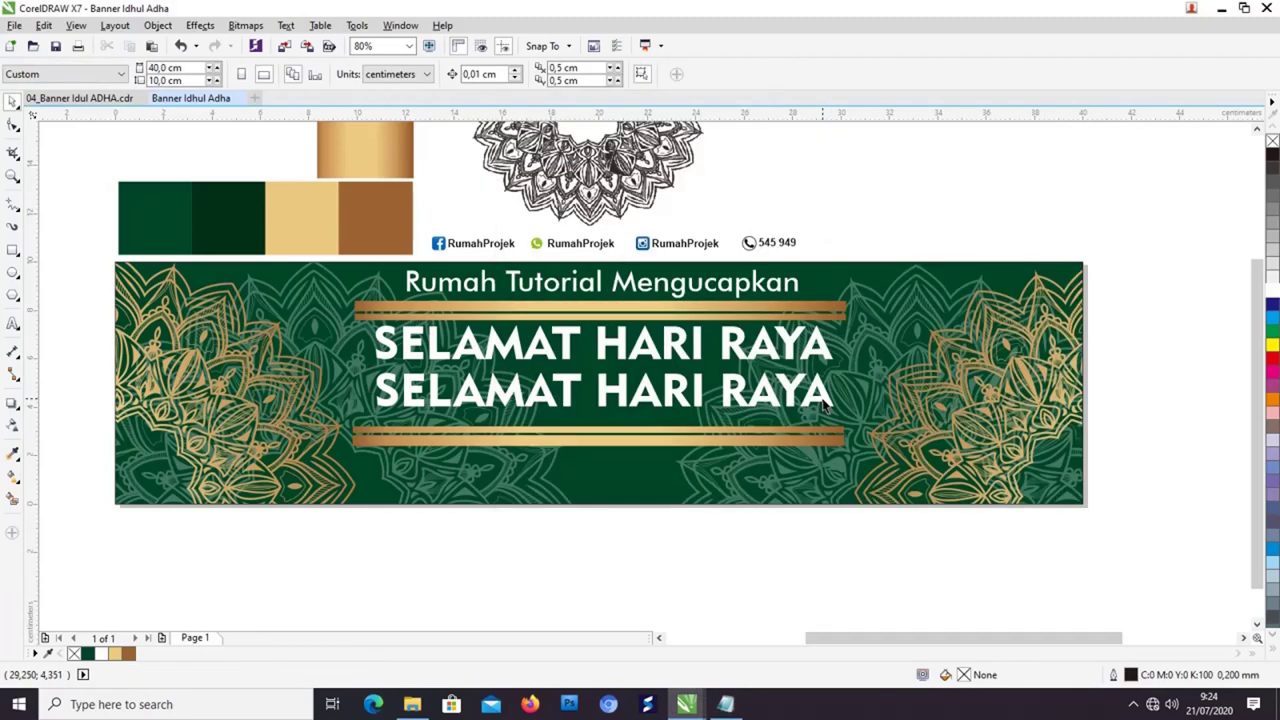
{"action": "double_click", "coordinate": [825, 400]}
{"action": "left_click_drag", "start_coordinate": [825, 400], "coordinate": [372, 390]}
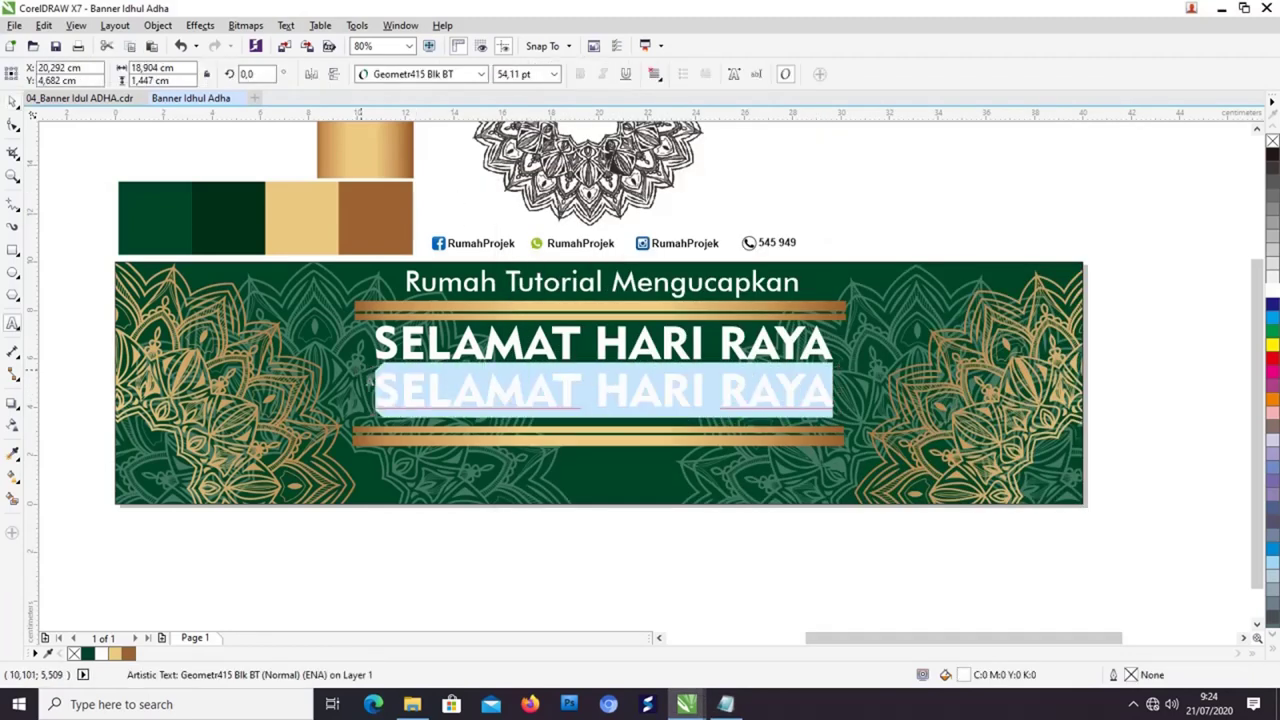
{"action": "key", "text": "ctrl+v"}
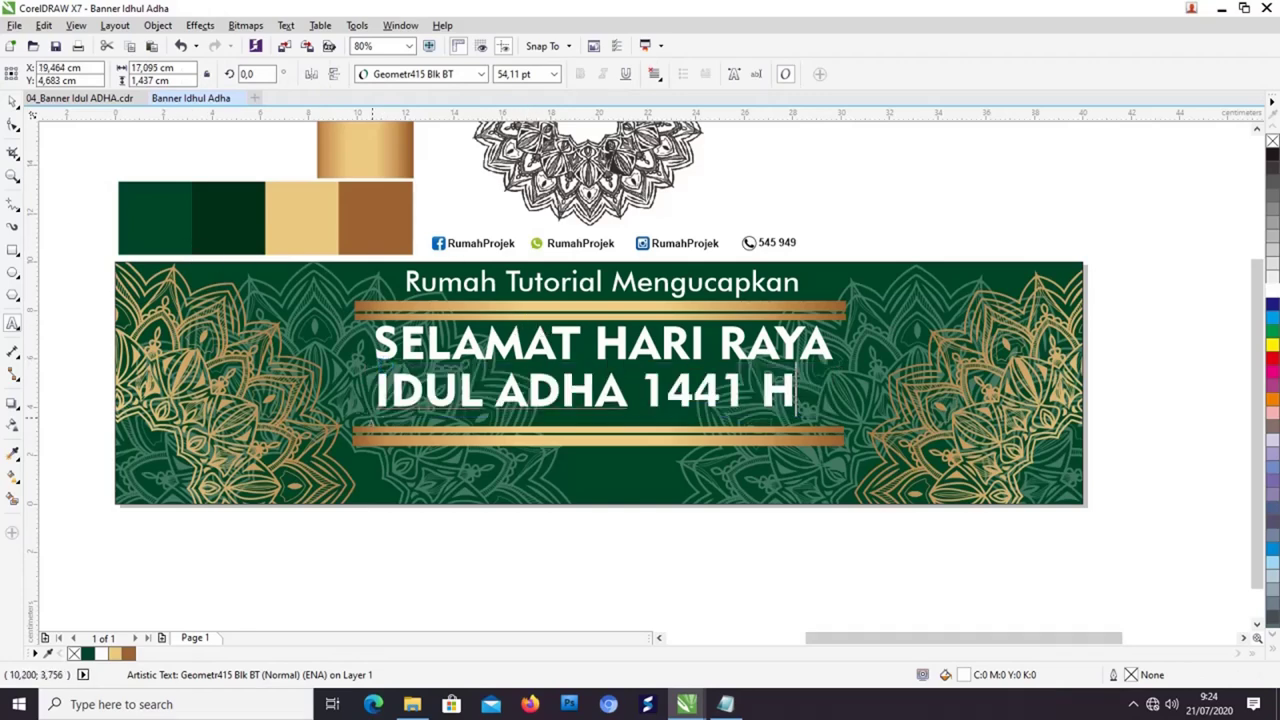
{"action": "left_click", "coordinate": [13, 100]}
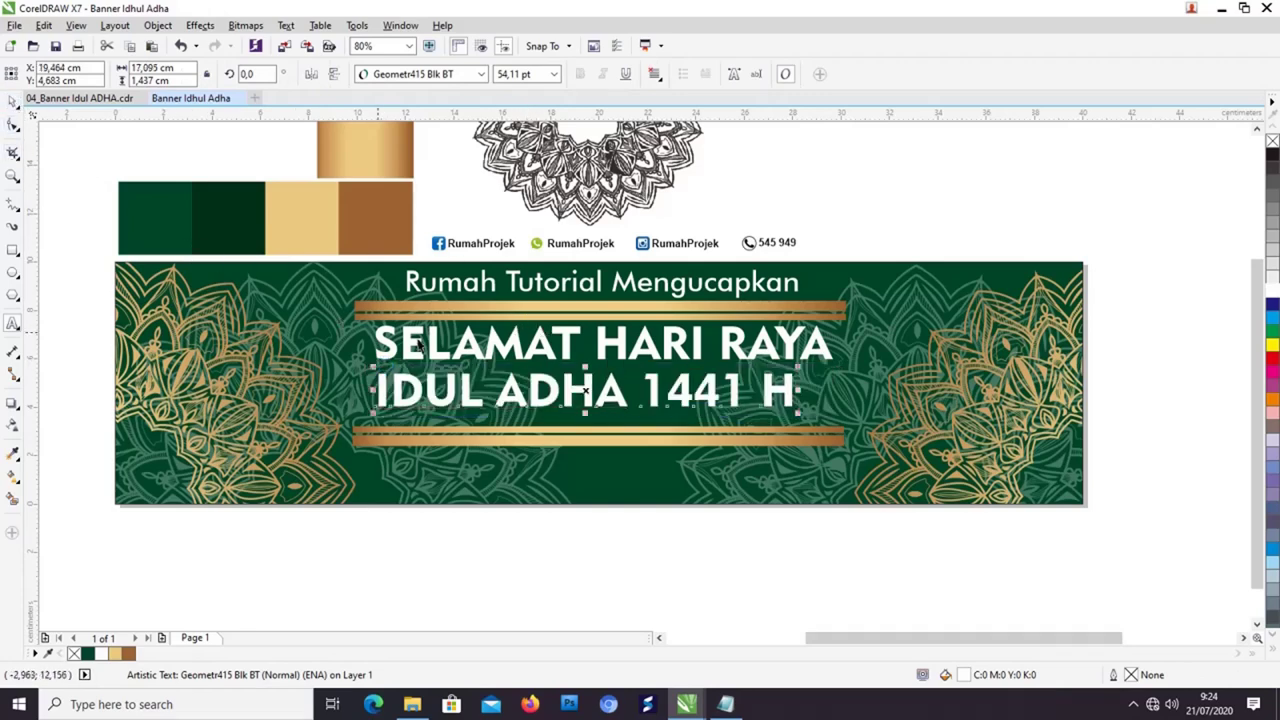
Step: Align the "IDUL ADHA 1441 H" line horizontally to the centre of the "SELAMAT HARI RAYA" line above it
{"action": "left_click", "coordinate": [536, 355], "text": "shift"}
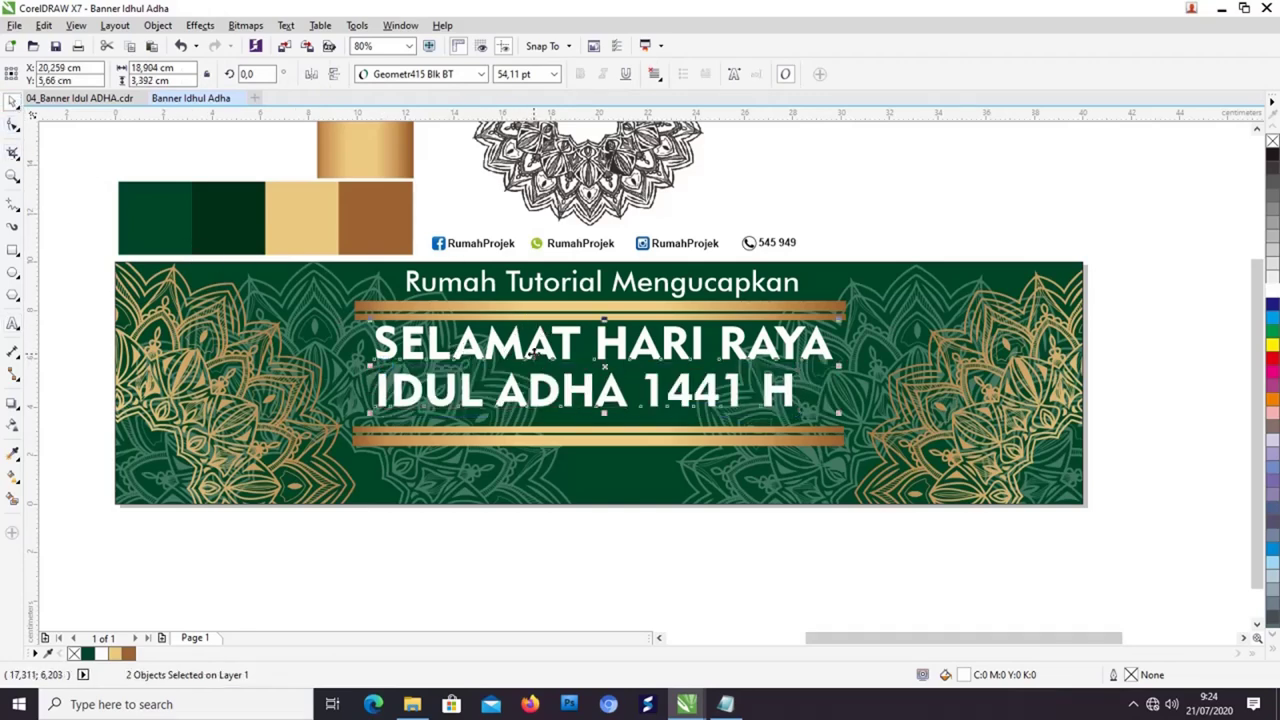
{"action": "left_click", "coordinate": [806, 226]}
{"action": "scroll", "coordinate": [755, 430], "scroll_direction": "down", "scroll_amount": 1}
{"action": "mouse_move", "coordinate": [742, 446]}
{"action": "left_mouse_down"}
{"action": "mouse_move", "coordinate": [749, 400]}
{"action": "mouse_move", "coordinate": [749, 450]}
{"action": "left_mouse_up"}
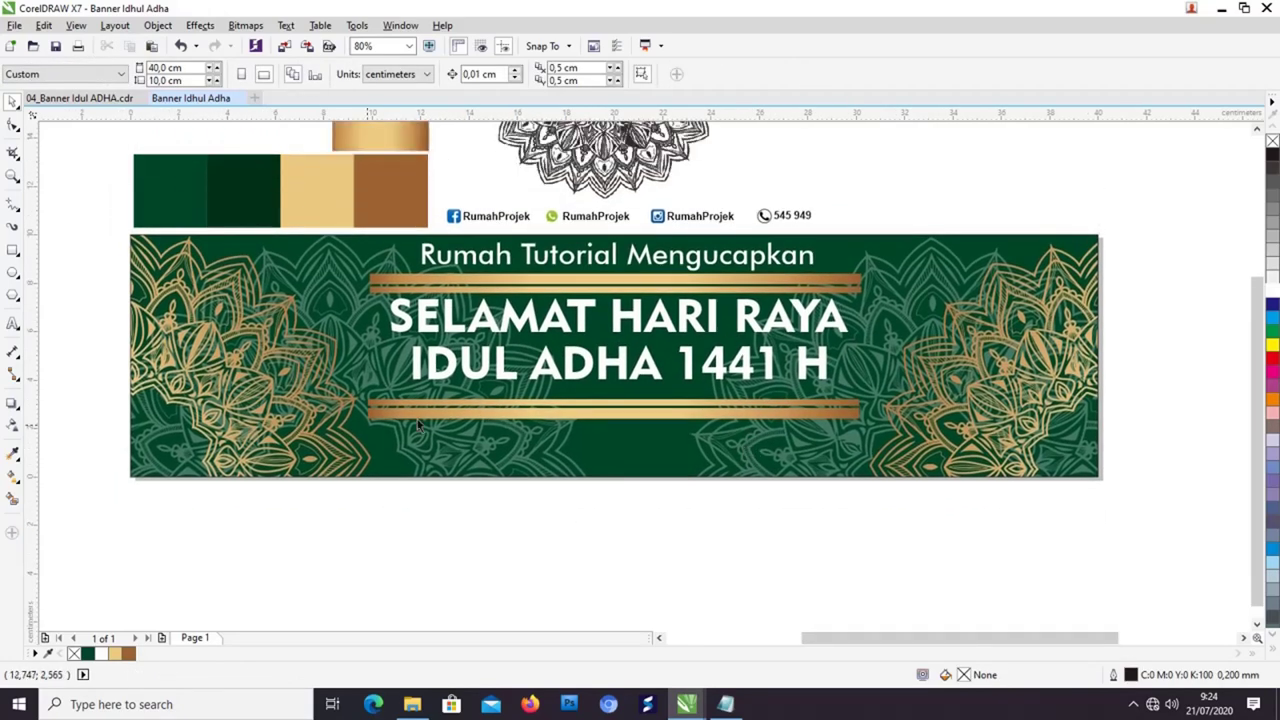
Step: Copy the gold bars' gradient fill onto the "SELAMAT HARI RAYA" and "IDUL ADHA 1441 H" lines with the Attributes Eyedropper
{"action": "left_click", "coordinate": [12, 456]}
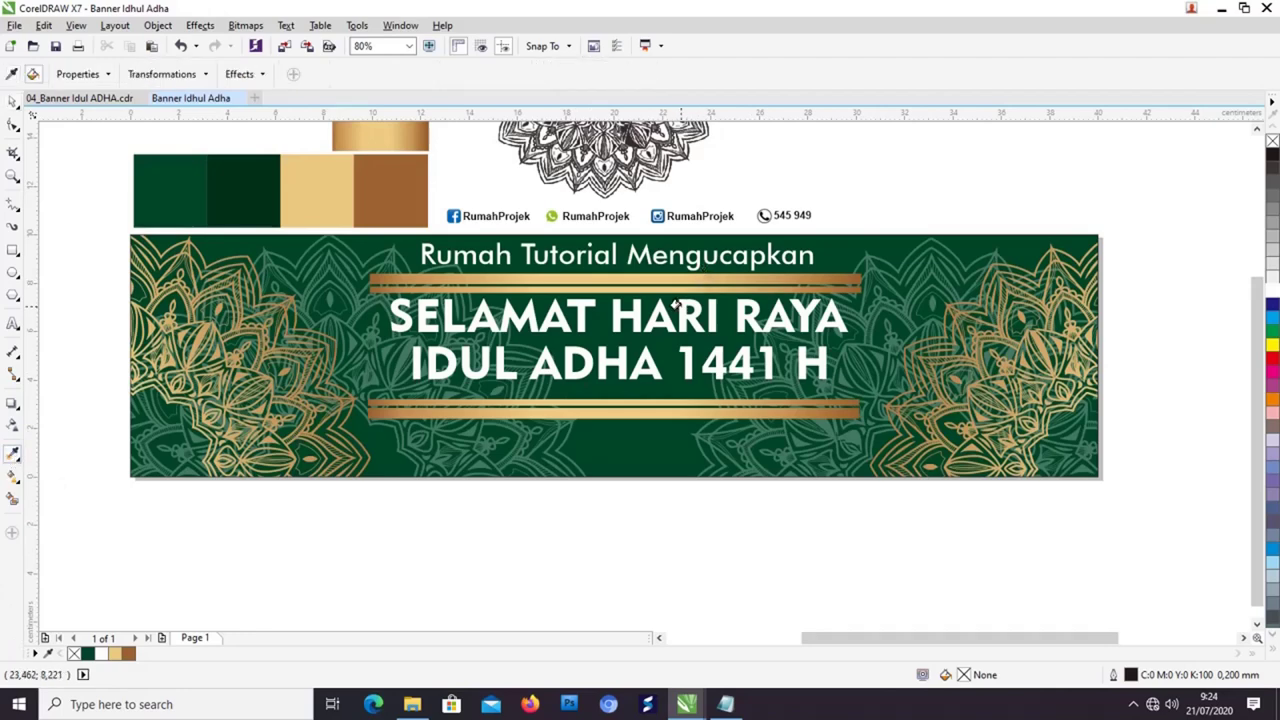
{"action": "left_click", "coordinate": [676, 305]}
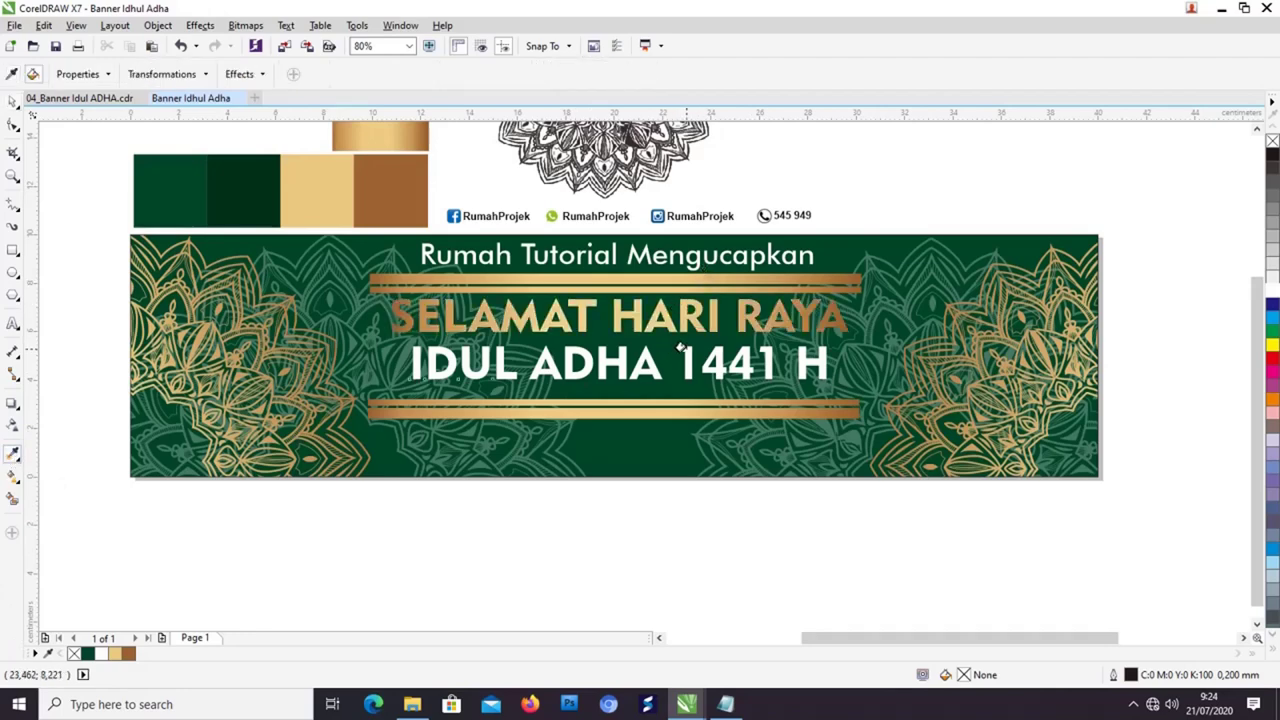
{"action": "left_click", "coordinate": [678, 347]}
{"action": "left_click", "coordinate": [13, 101]}
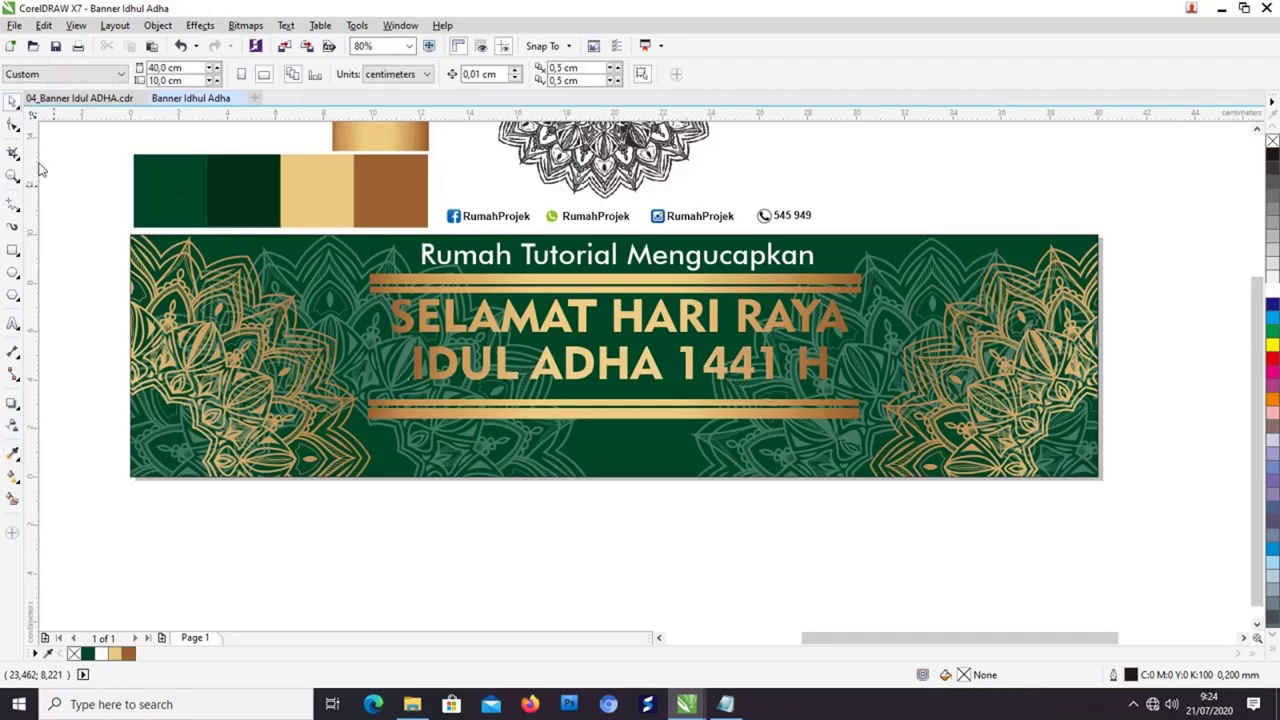
Step: Cut "Semangat Qurban Membentuk Jiwa yang bertaqwa" from the Notepad file and duplicate the white heading below the lower gold bars
{"action": "mouse_move", "coordinate": [861, 474]}
{"action": "left_mouse_down"}
{"action": "mouse_move", "coordinate": [849, 409]}
{"action": "mouse_move", "coordinate": [855, 495]}
{"action": "left_mouse_up"}
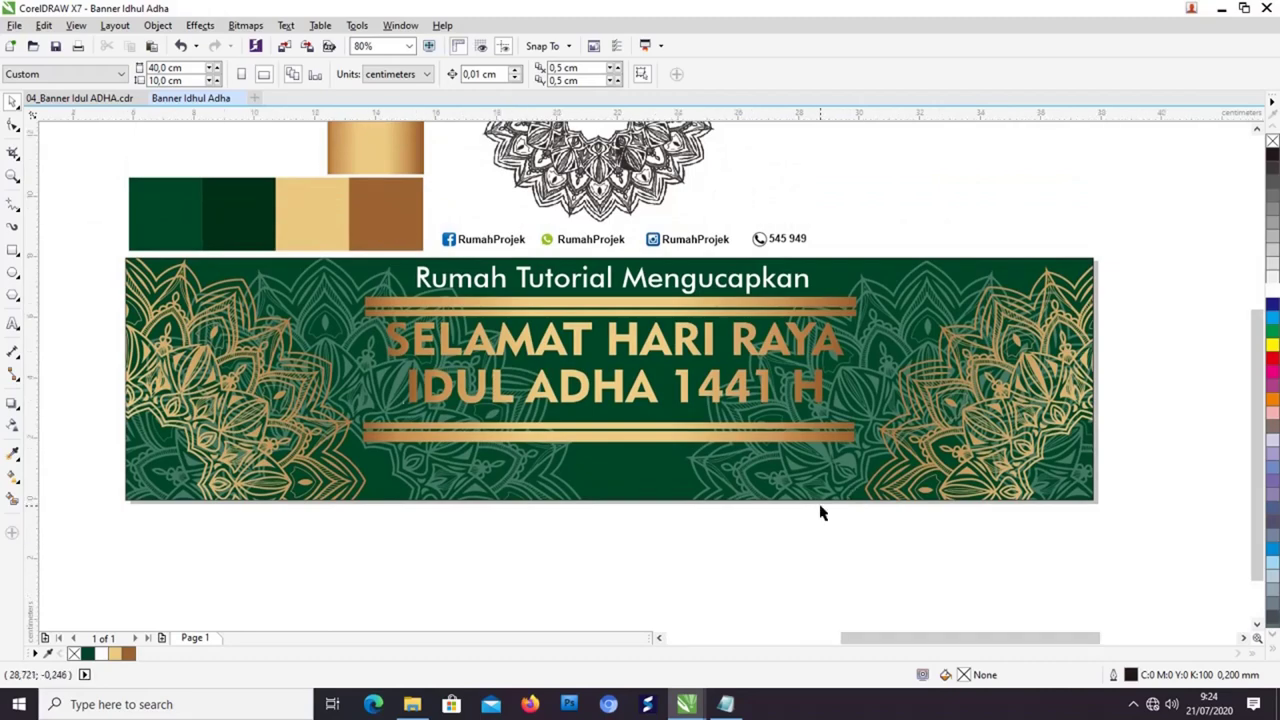
{"action": "scroll", "coordinate": [820, 511], "scroll_direction": "up", "scroll_amount": 1}
{"action": "scroll", "coordinate": [810, 506], "scroll_direction": "down", "scroll_amount": 2}
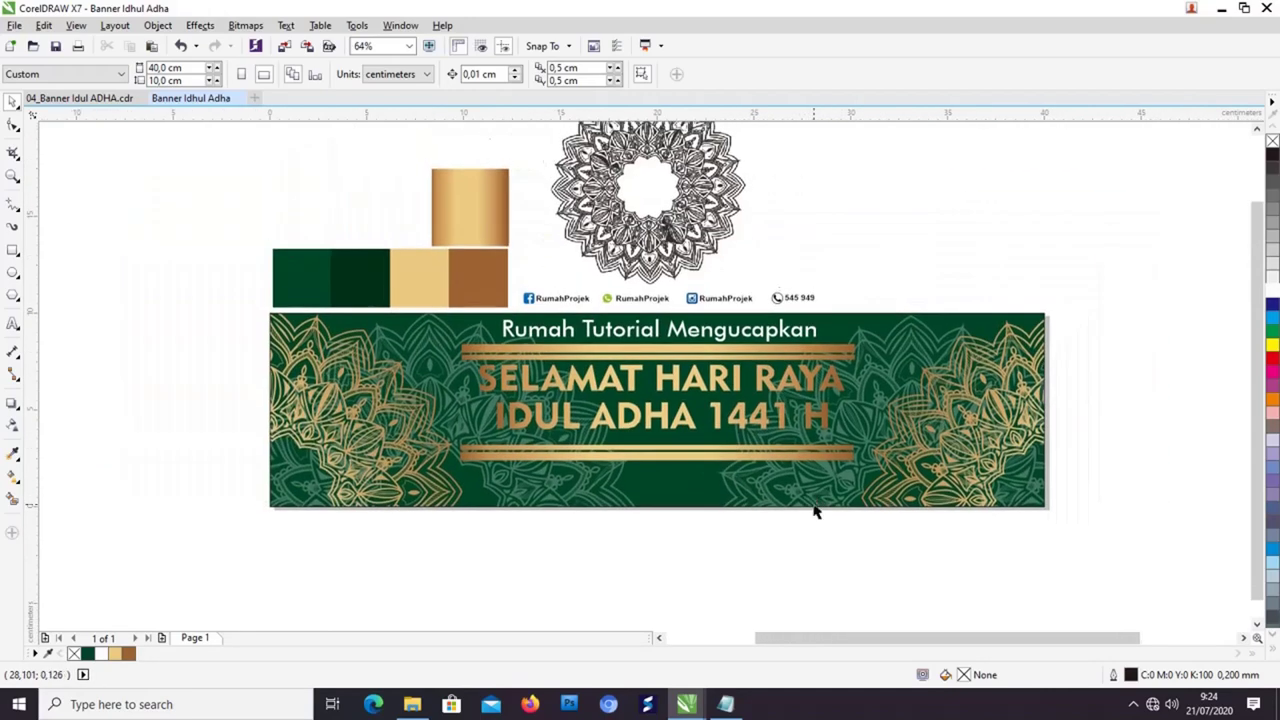
{"action": "key", "text": "alt+Tab"}
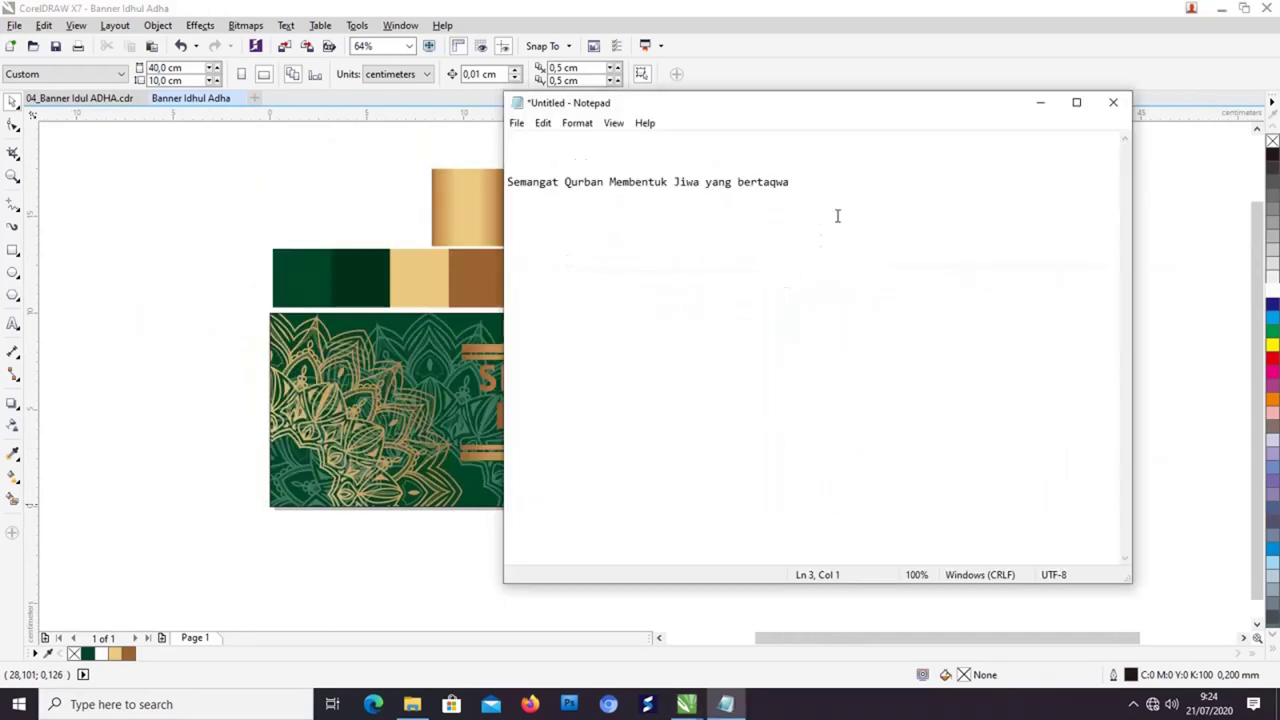
{"action": "left_click_drag", "start_coordinate": [838, 216], "coordinate": [505, 220]}
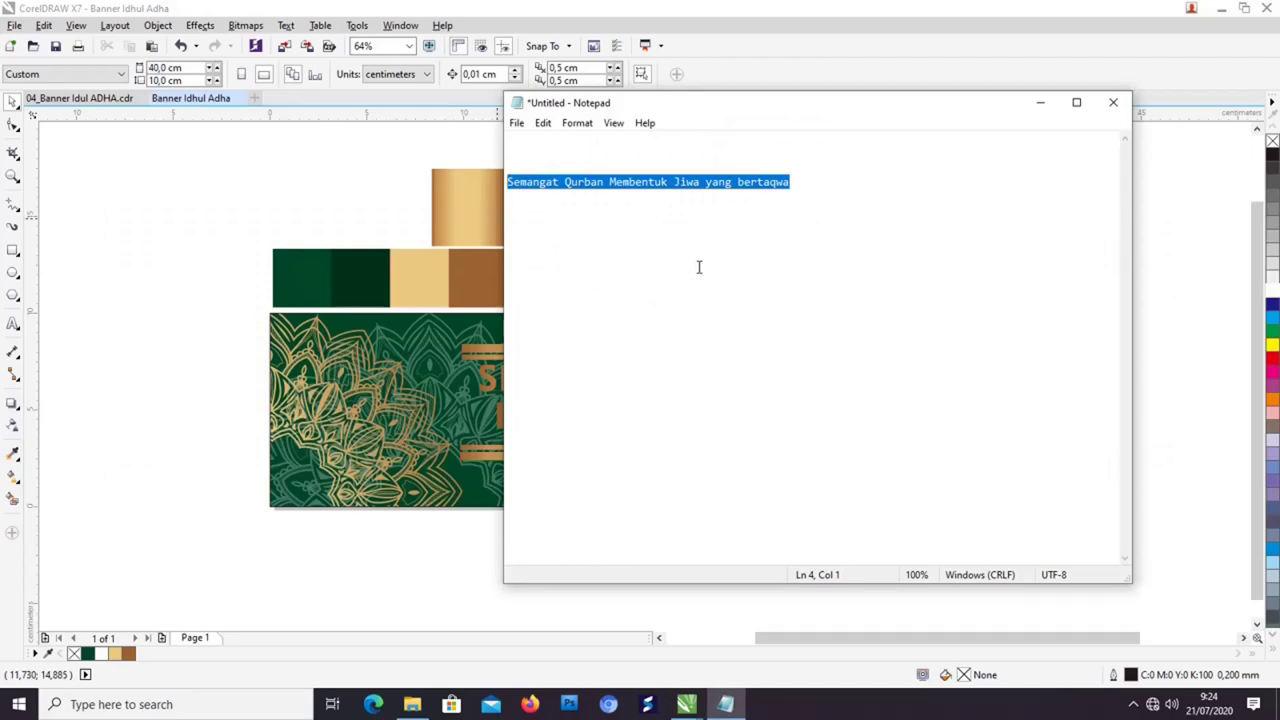
{"action": "key", "text": "ctrl+x"}
{"action": "left_click", "coordinate": [492, 415]}
{"action": "left_click_drag", "start_coordinate": [632, 519], "coordinate": [629, 417]}
{"action": "scroll", "coordinate": [629, 404], "scroll_direction": "up", "scroll_amount": 1}
{"action": "scroll", "coordinate": [628, 403], "scroll_direction": "up", "scroll_amount": 1}
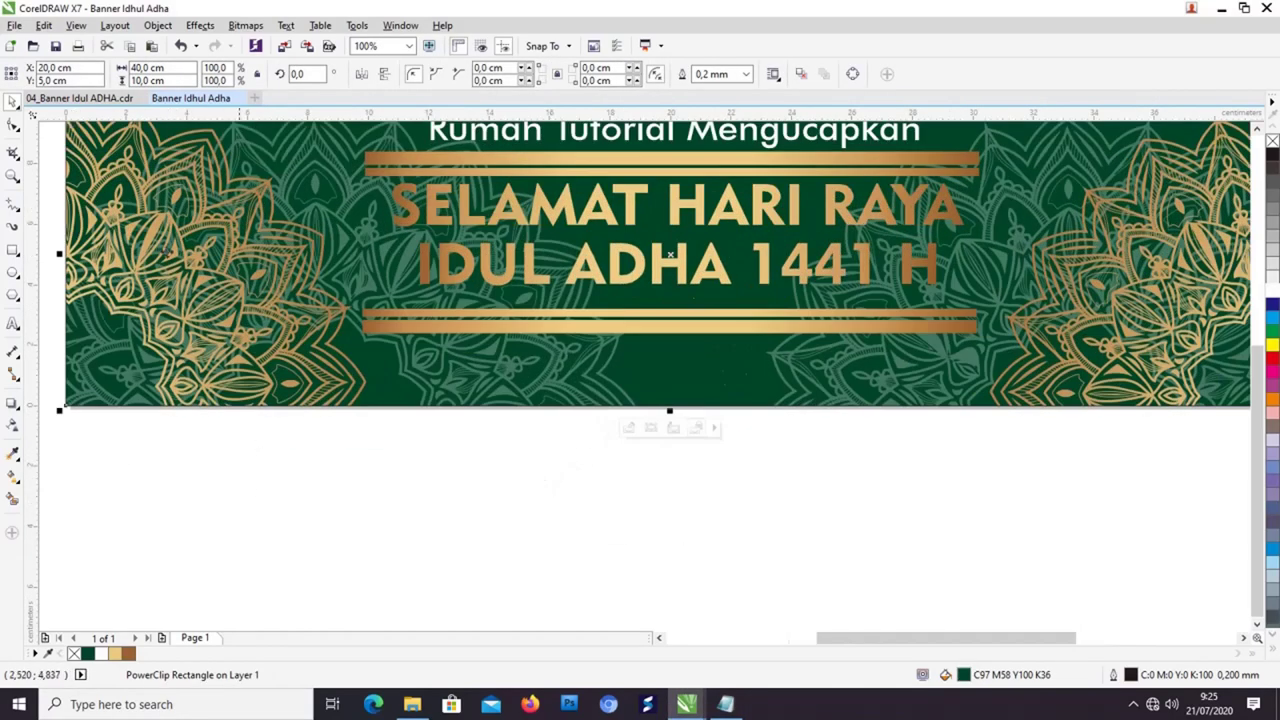
{"action": "left_click_drag", "start_coordinate": [600, 143], "coordinate": [595, 361]}
{"action": "left_click", "coordinate": [918, 357]}
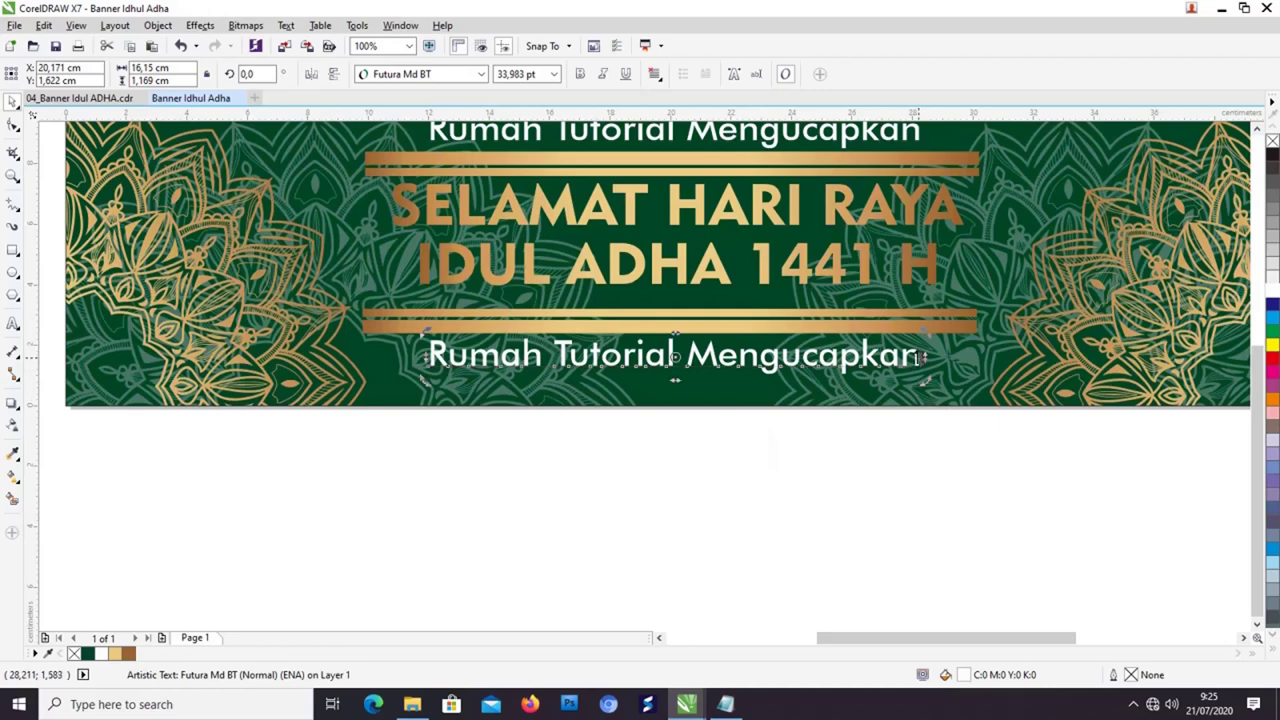
Step: Replace the lower heading copy's text with the cut line "Semangat Qurban Membentuk Jiwa yang bertaqwa"
{"action": "double_click", "coordinate": [922, 358]}
{"action": "left_click_drag", "start_coordinate": [922, 358], "coordinate": [426, 364]}
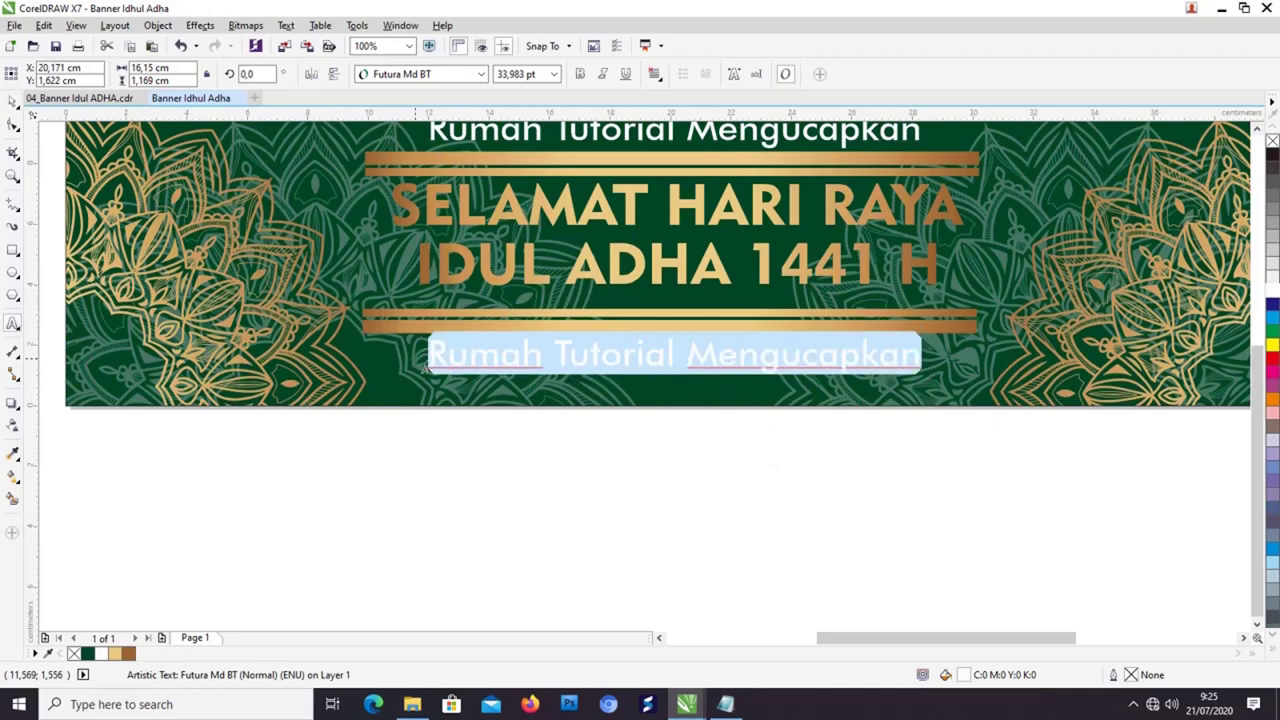
{"action": "key", "text": "ctrl+v"}
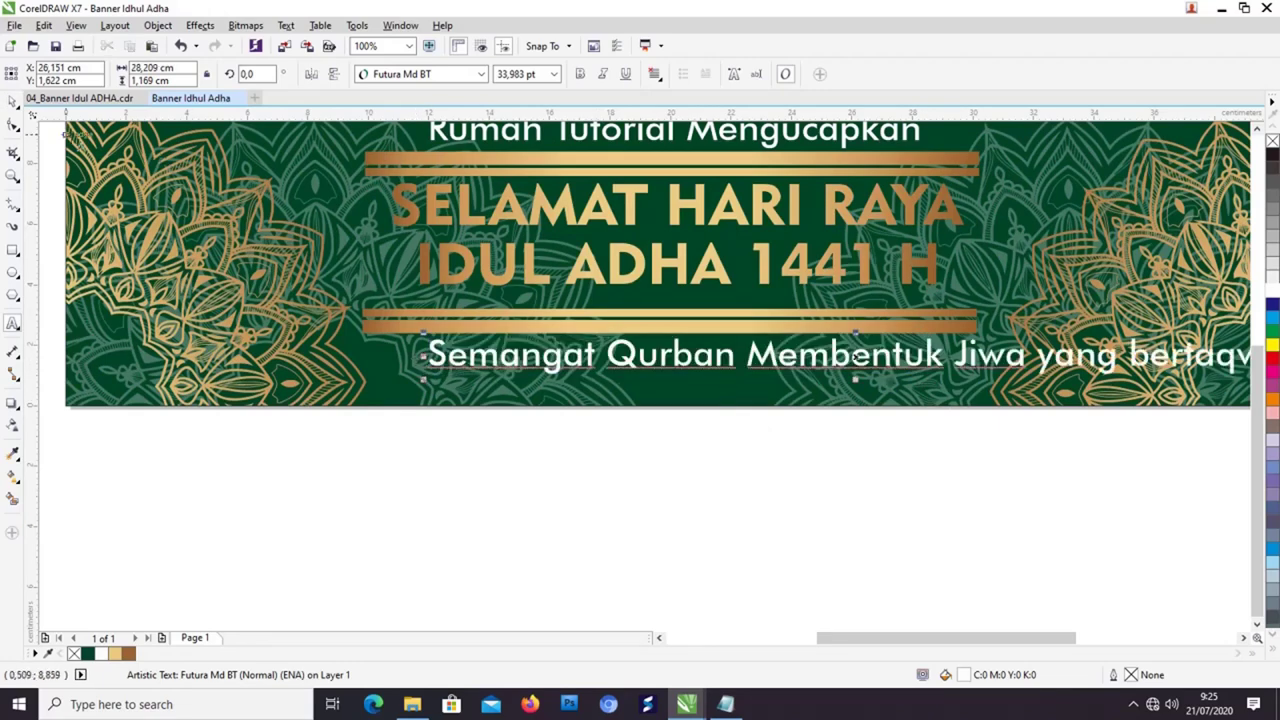
{"action": "key", "text": "ctrl+space"}
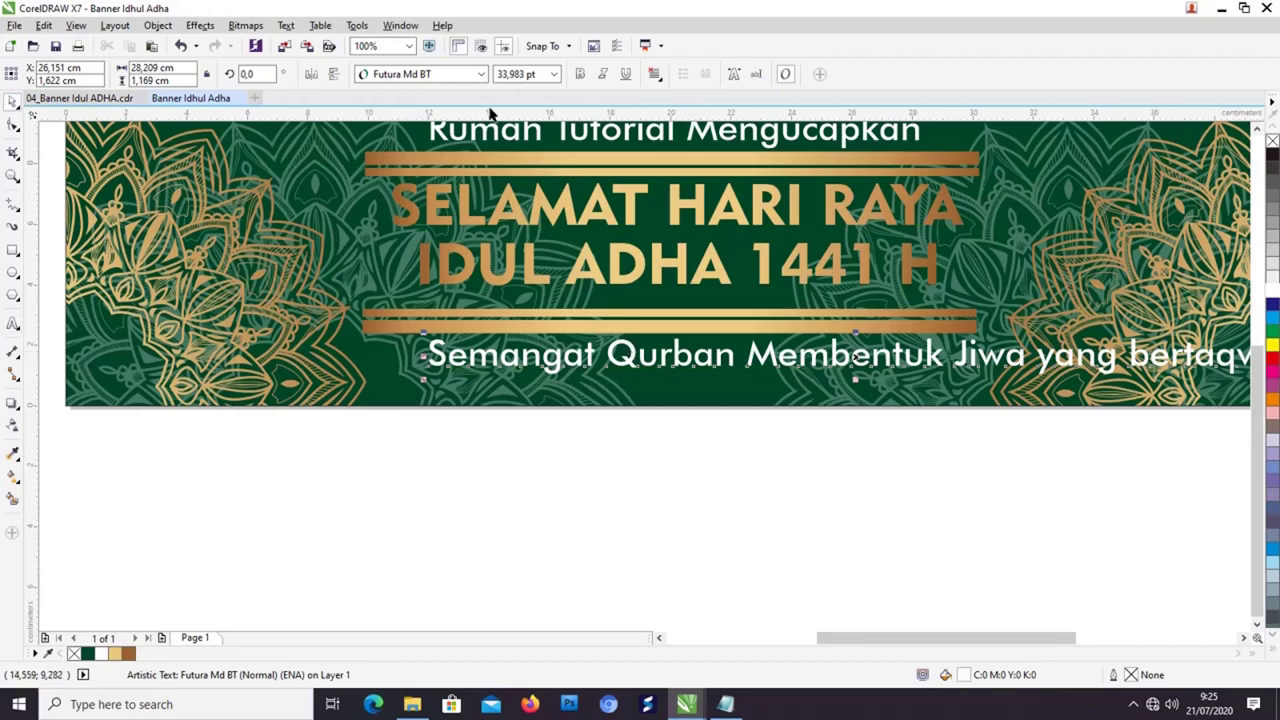
Step: Set the slogan line's font to Brush Script MT and centre it horizontally on the lower gold bars
{"action": "left_click", "coordinate": [480, 75]}
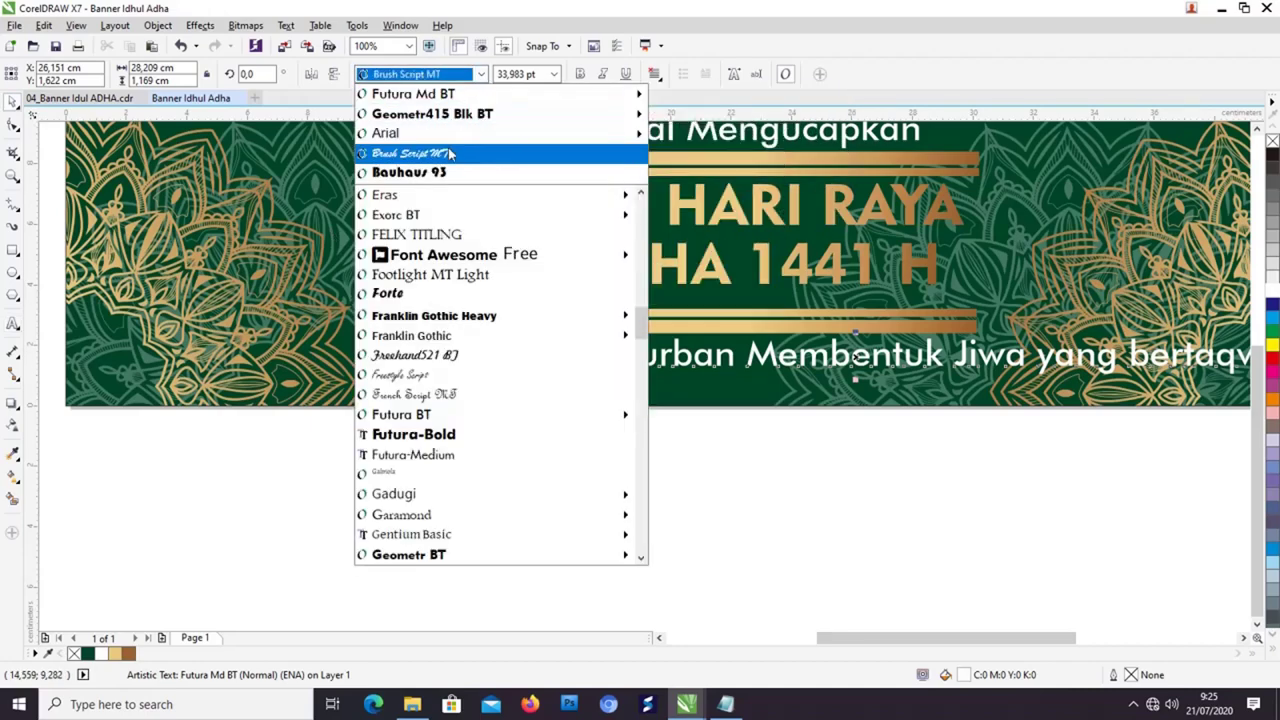
{"action": "left_click", "coordinate": [450, 153]}
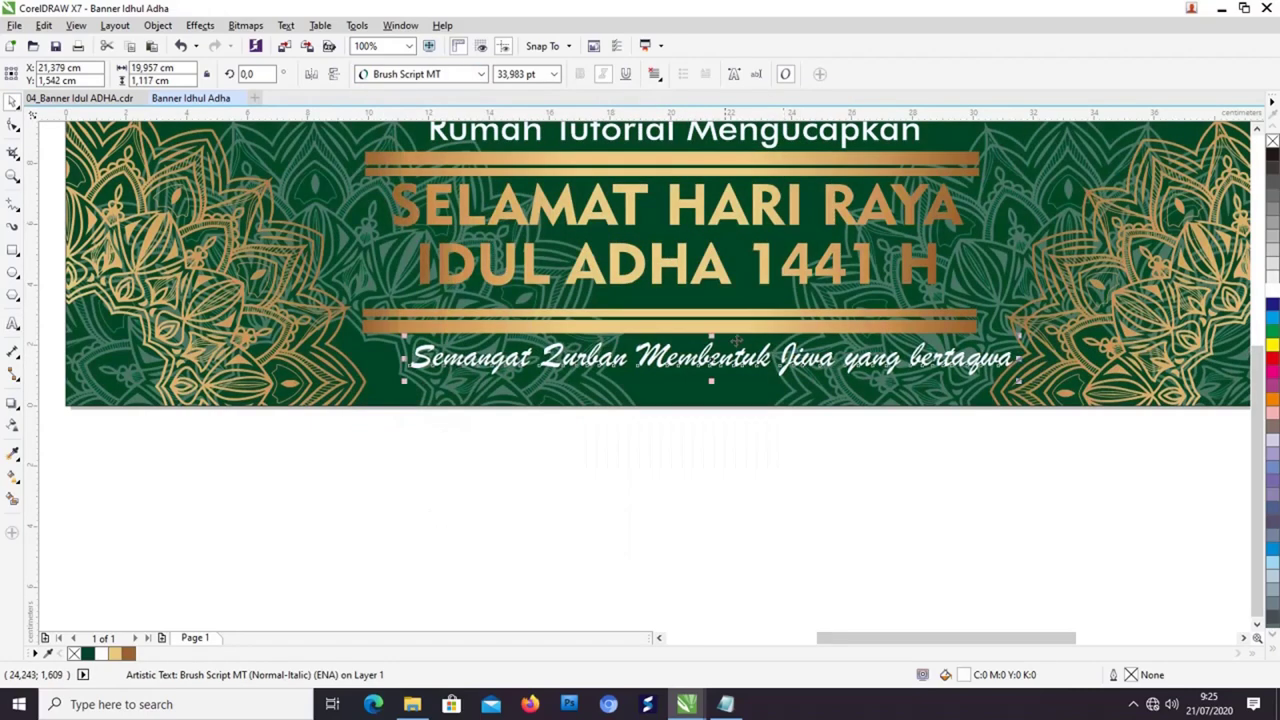
{"action": "left_click", "coordinate": [708, 325], "text": "shift"}
{"action": "key", "text": "c"}
{"action": "left_click", "coordinate": [848, 508]}
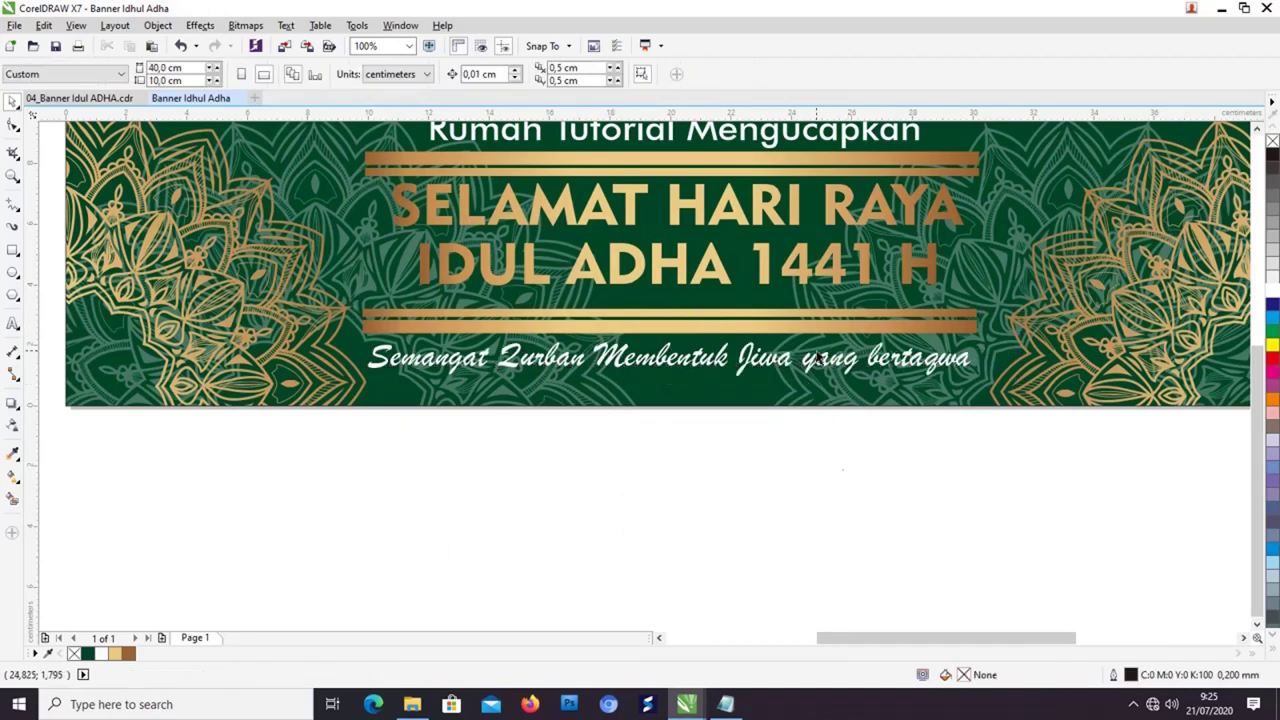
Step: Move the lower pair of gold bars slightly up and raise the slogan beneath them to about Y 1.9 cm
{"action": "scroll", "coordinate": [815, 346], "scroll_direction": "down", "scroll_amount": 1}
{"action": "left_click_drag", "start_coordinate": [829, 313], "coordinate": [780, 358]}
{"action": "scroll", "coordinate": [740, 403], "scroll_direction": "up", "scroll_amount": 2}
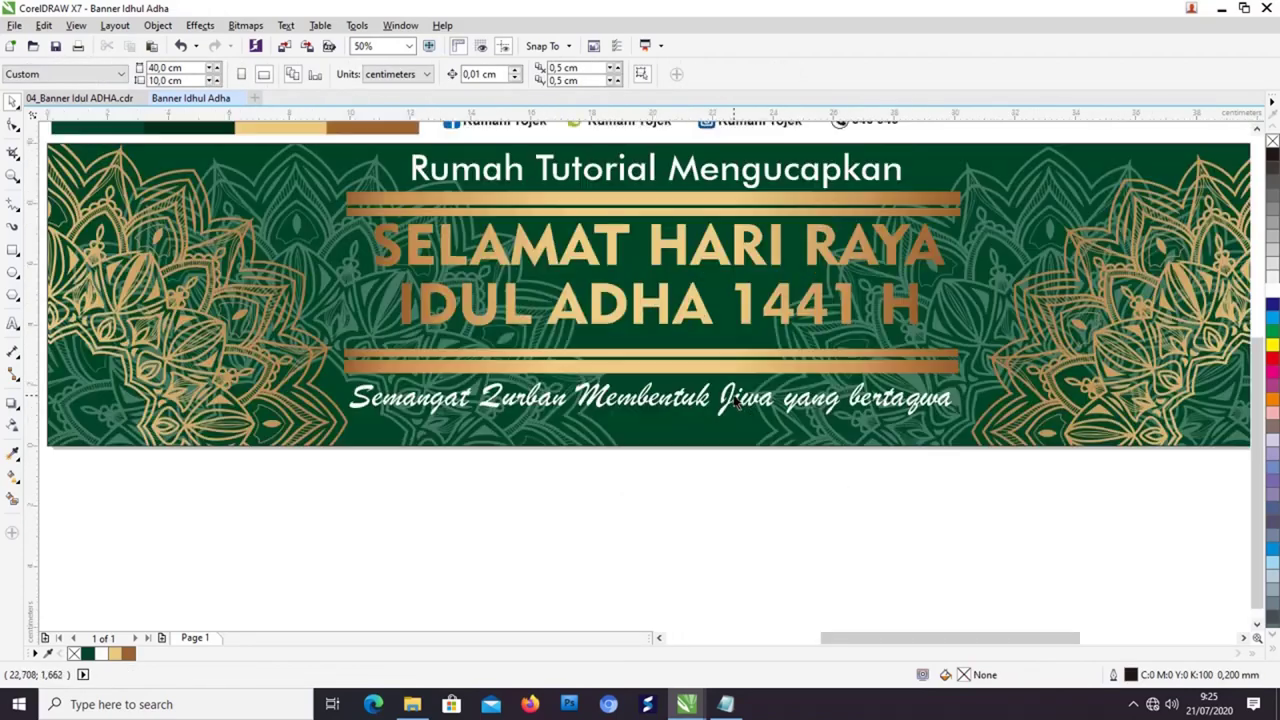
{"action": "left_click", "coordinate": [590, 370]}
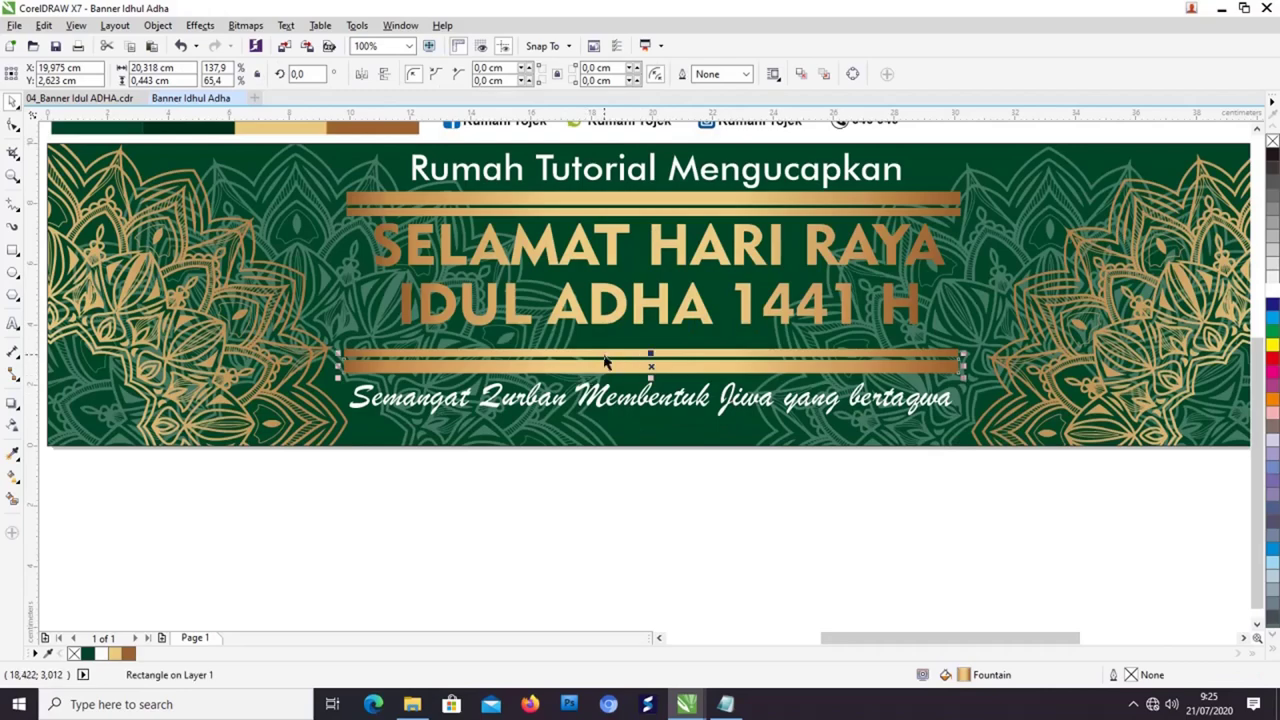
{"action": "left_click", "coordinate": [605, 352], "text": "shift"}
{"action": "left_click_drag", "start_coordinate": [712, 369], "coordinate": [712, 354]}
{"action": "left_click", "coordinate": [686, 396]}
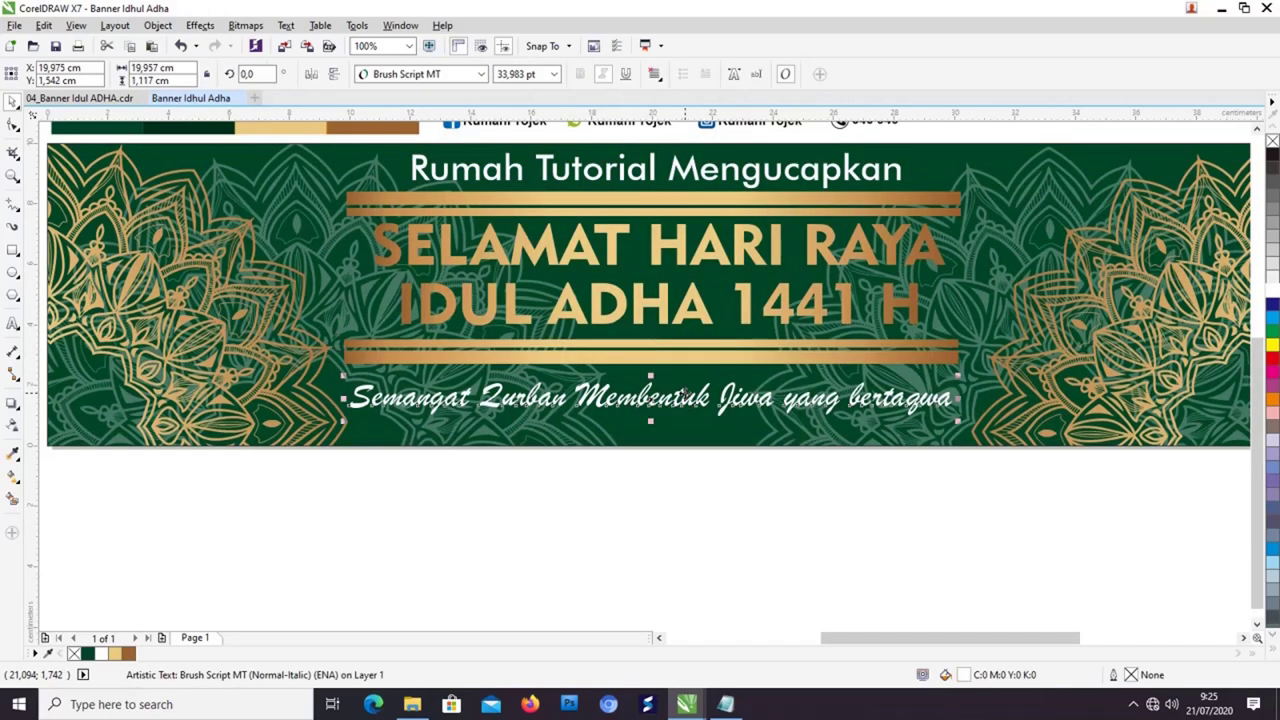
{"action": "left_click_drag", "start_coordinate": [680, 396], "coordinate": [680, 386]}
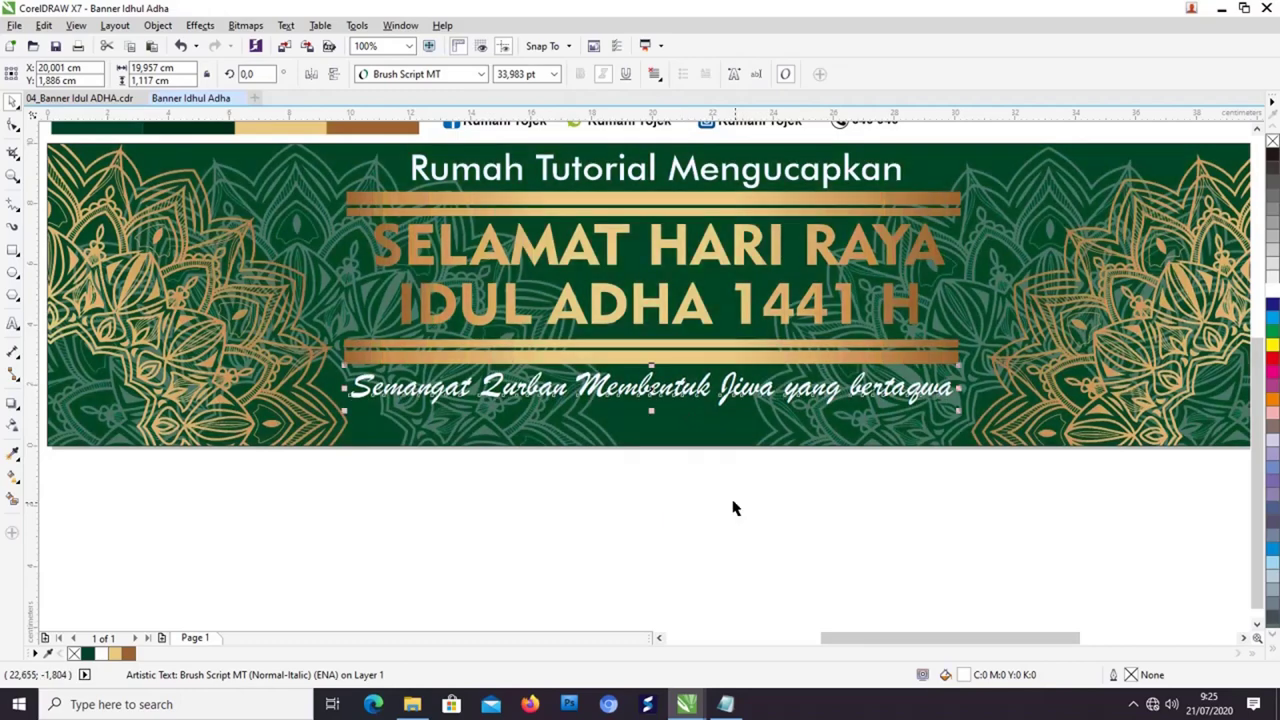
{"action": "left_click", "coordinate": [731, 509]}
Step: Draw a rectangle 40 cm wide and about 1.2 cm high along the banner's bottom edge and fill it with the light gold colour
{"action": "scroll", "coordinate": [743, 454], "scroll_direction": "down", "scroll_amount": 4}
{"action": "scroll", "coordinate": [698, 452], "scroll_direction": "up", "scroll_amount": 3}
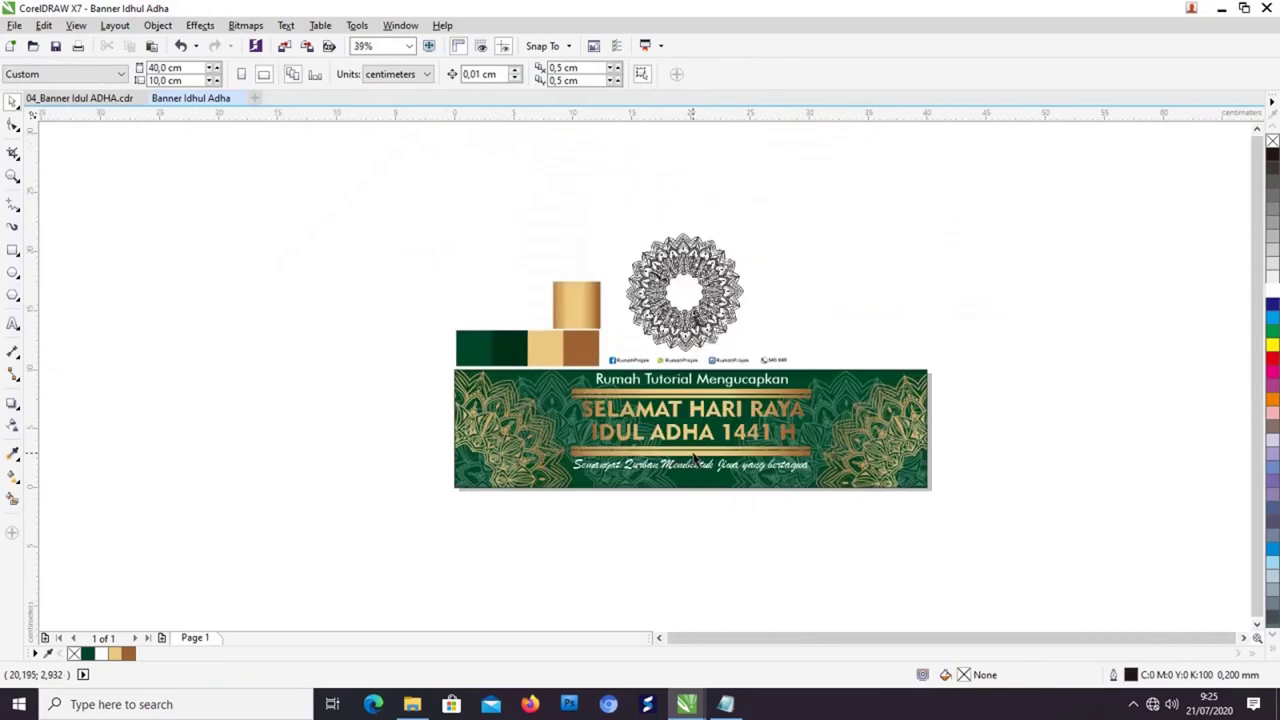
{"action": "scroll", "coordinate": [697, 456], "scroll_direction": "up", "scroll_amount": 2}
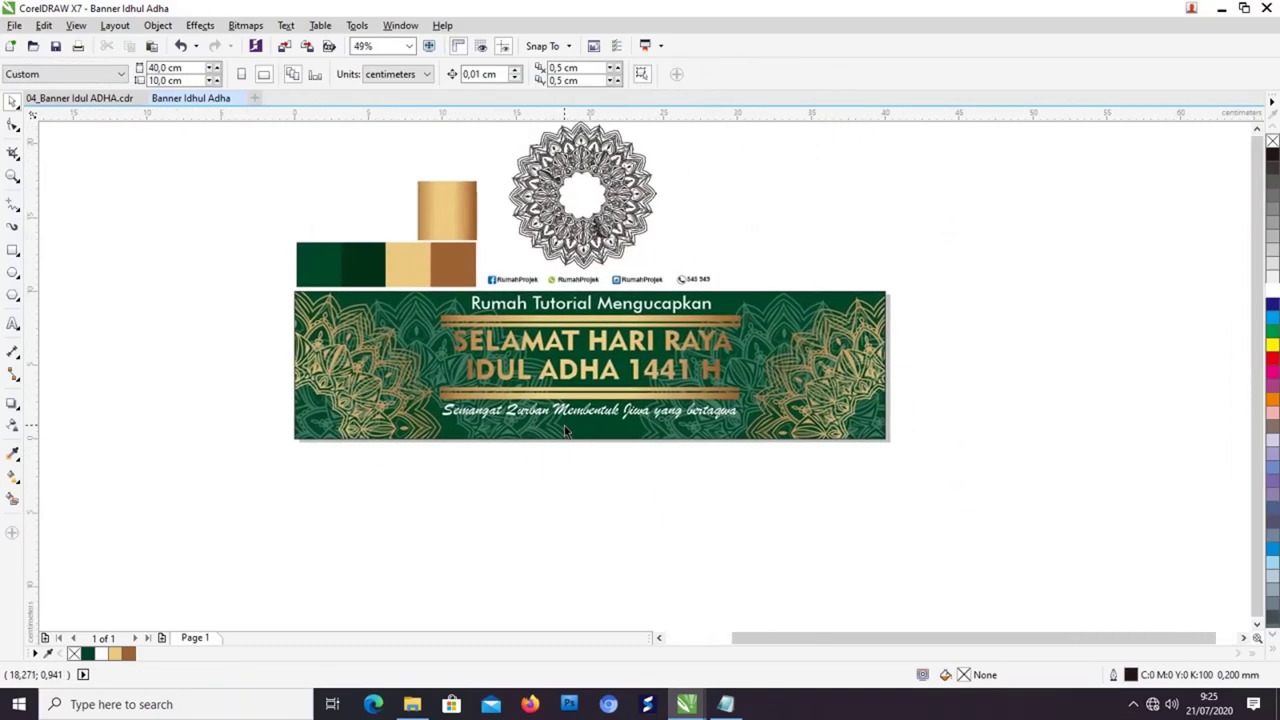
{"action": "scroll", "coordinate": [564, 425], "scroll_direction": "up", "scroll_amount": 2}
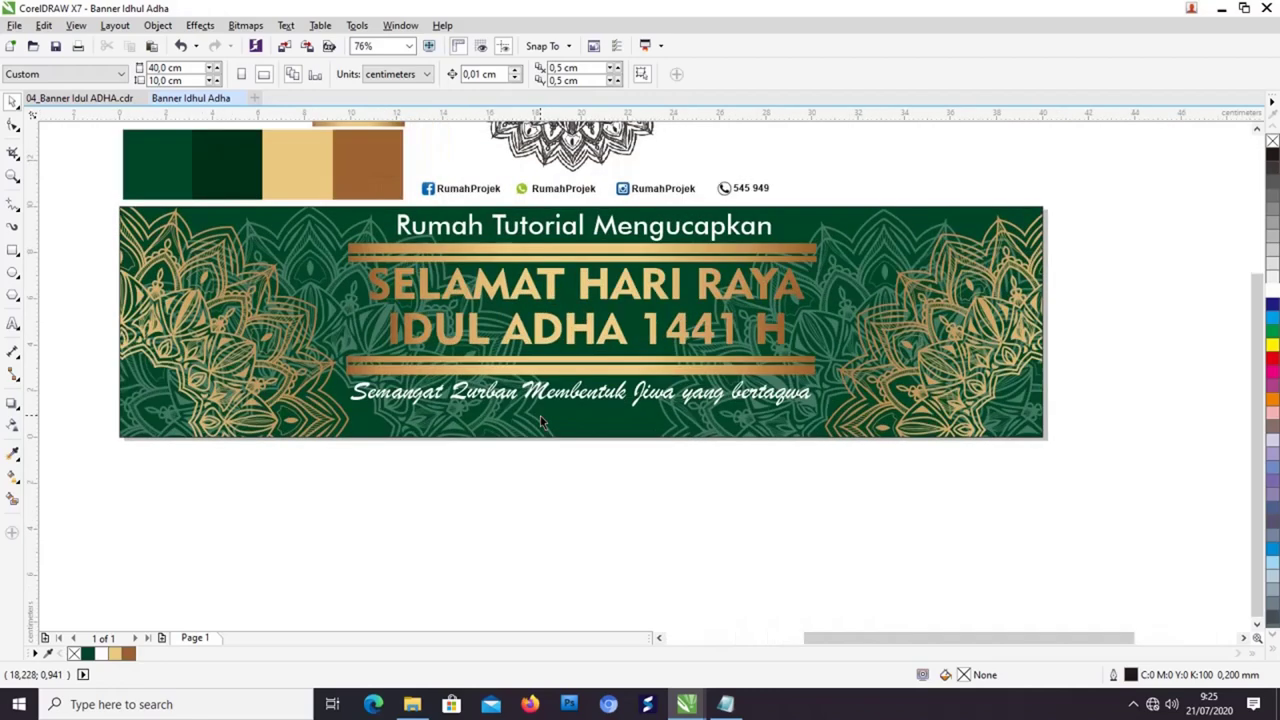
{"action": "left_click_drag", "start_coordinate": [537, 414], "coordinate": [528, 422]}
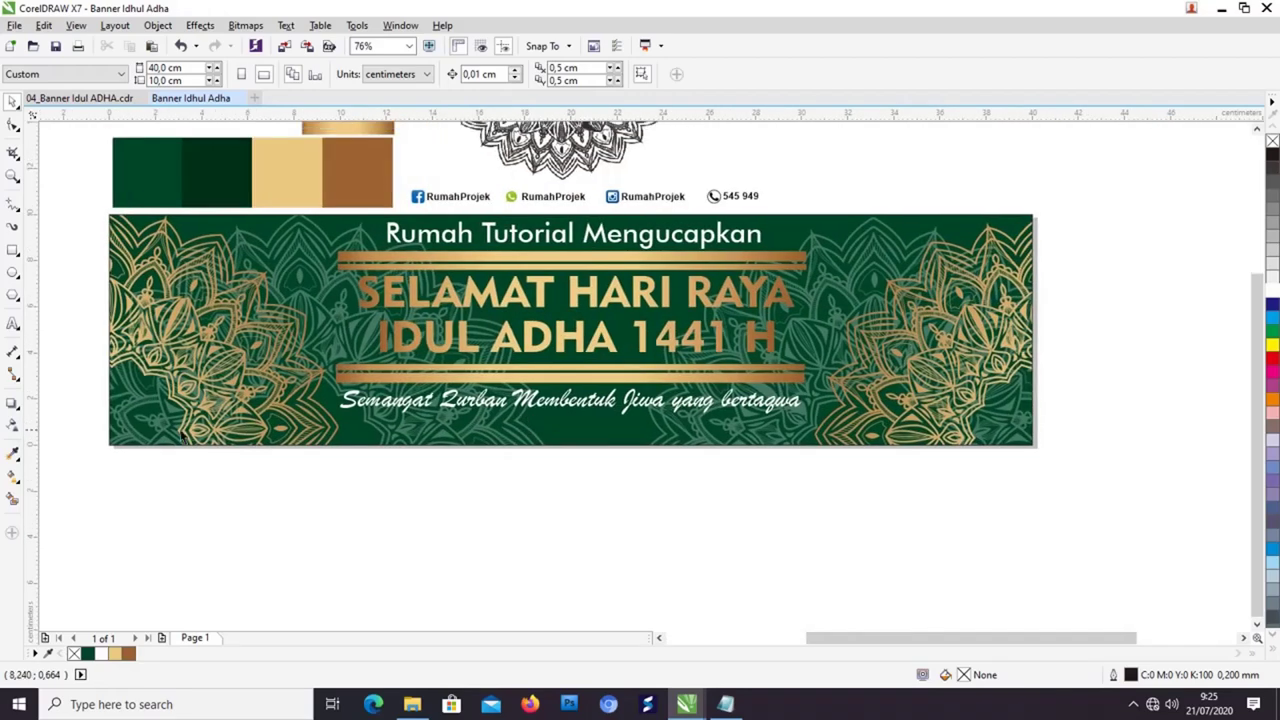
{"action": "left_click", "coordinate": [13, 250]}
{"action": "left_click_drag", "start_coordinate": [108, 418], "coordinate": [1038, 450]}
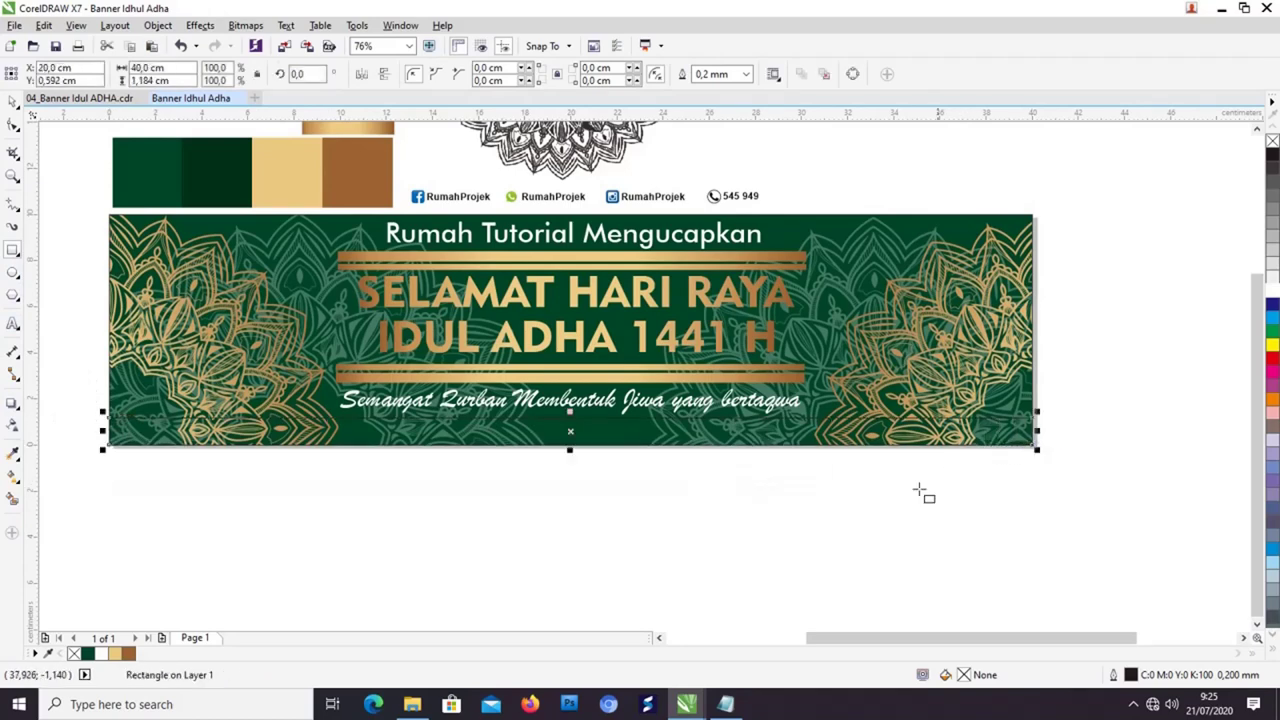
{"action": "left_click", "coordinate": [14, 103]}
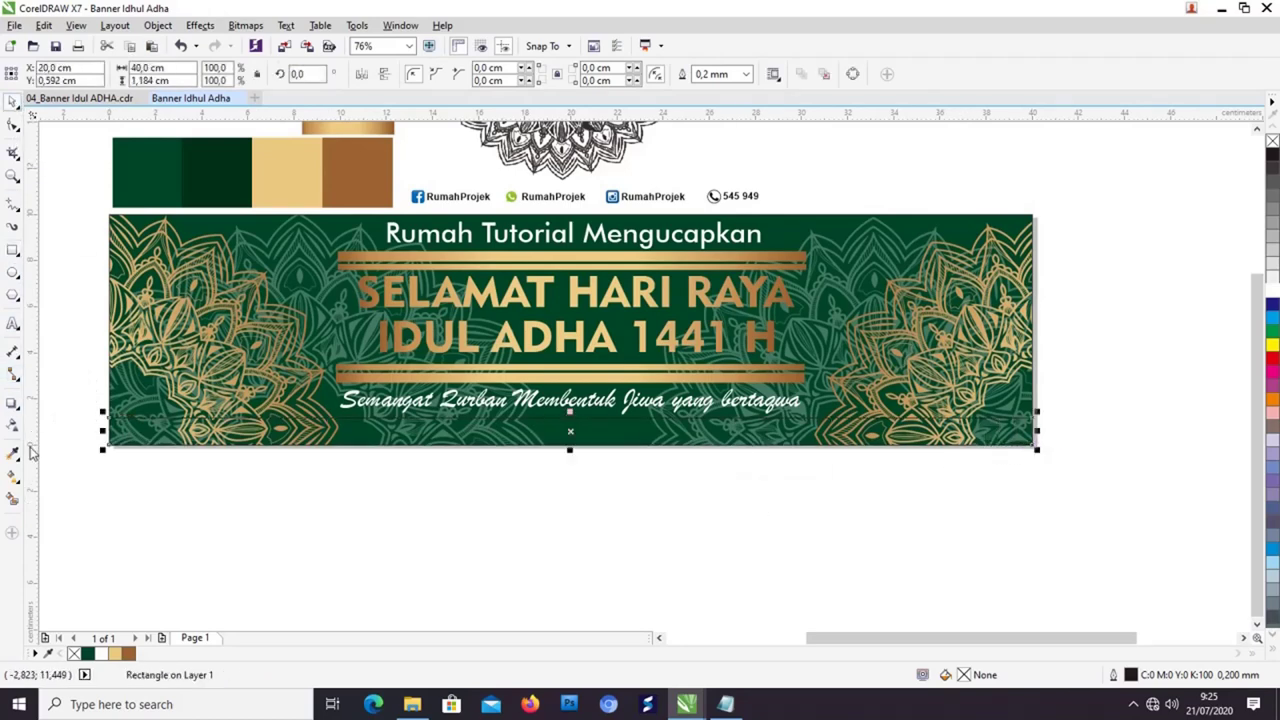
{"action": "left_click", "coordinate": [495, 435]}
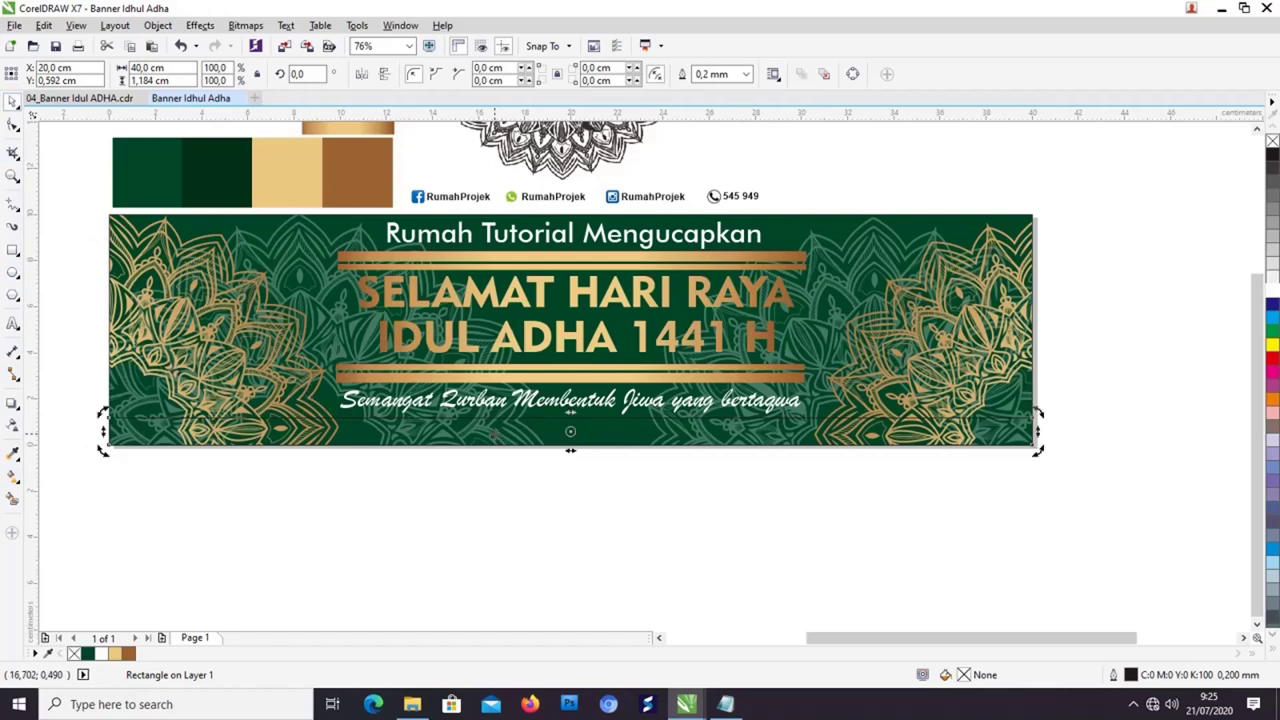
{"action": "left_click", "coordinate": [116, 652]}
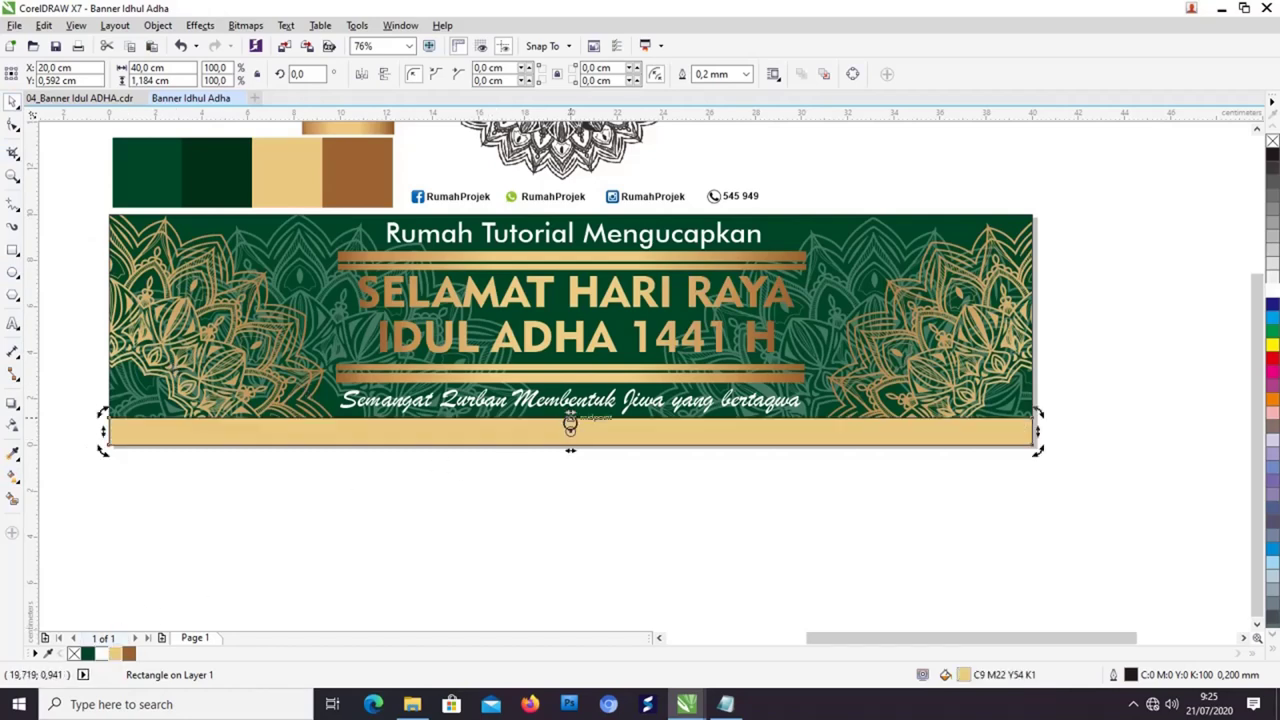
Step: Make a centred copy of the gold strip narrowed to about 23.4 cm wide and fill it with the darkest green
{"action": "left_click", "coordinate": [517, 434]}
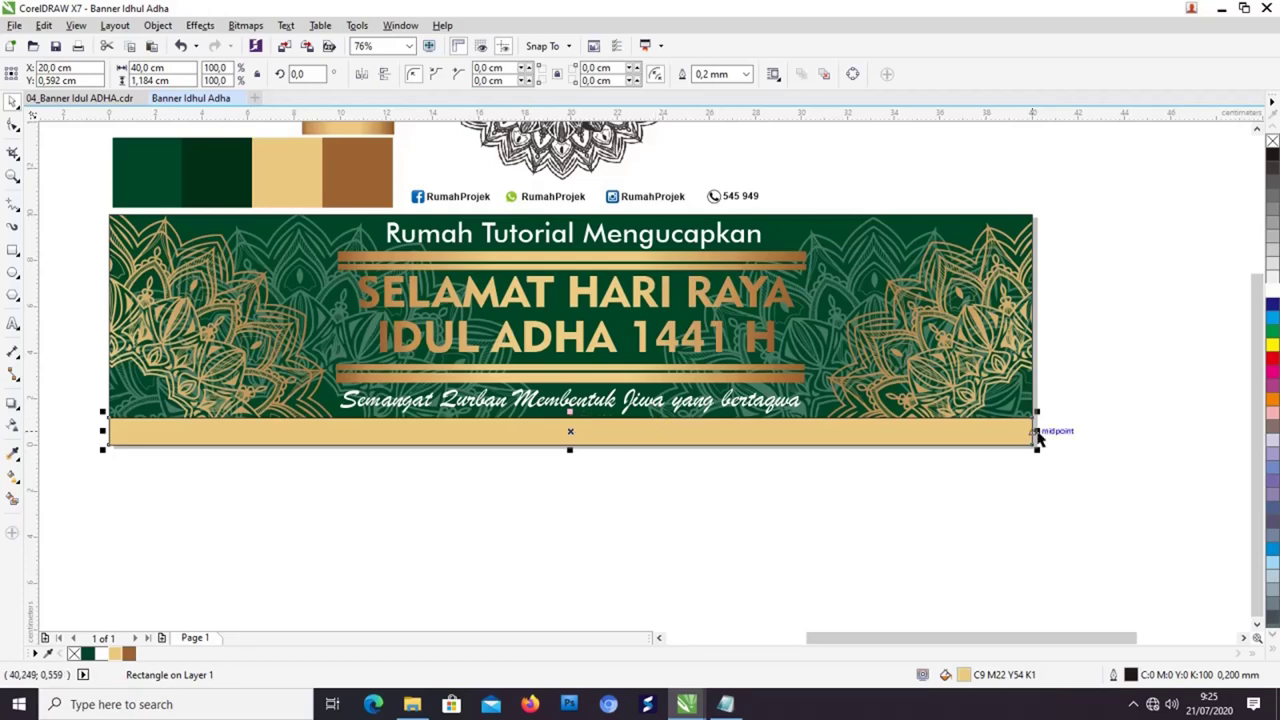
{"action": "left_click_drag", "start_coordinate": [1037, 434], "coordinate": [843, 443]}
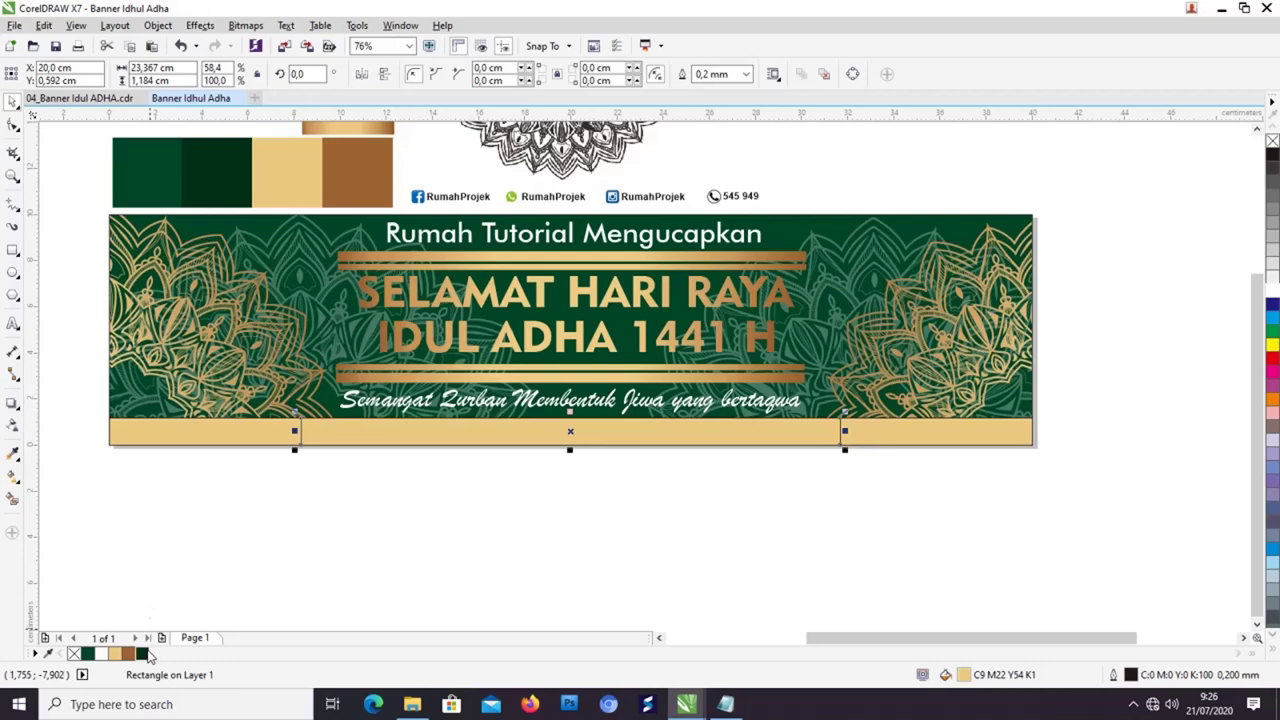
{"action": "left_click", "coordinate": [142, 653]}
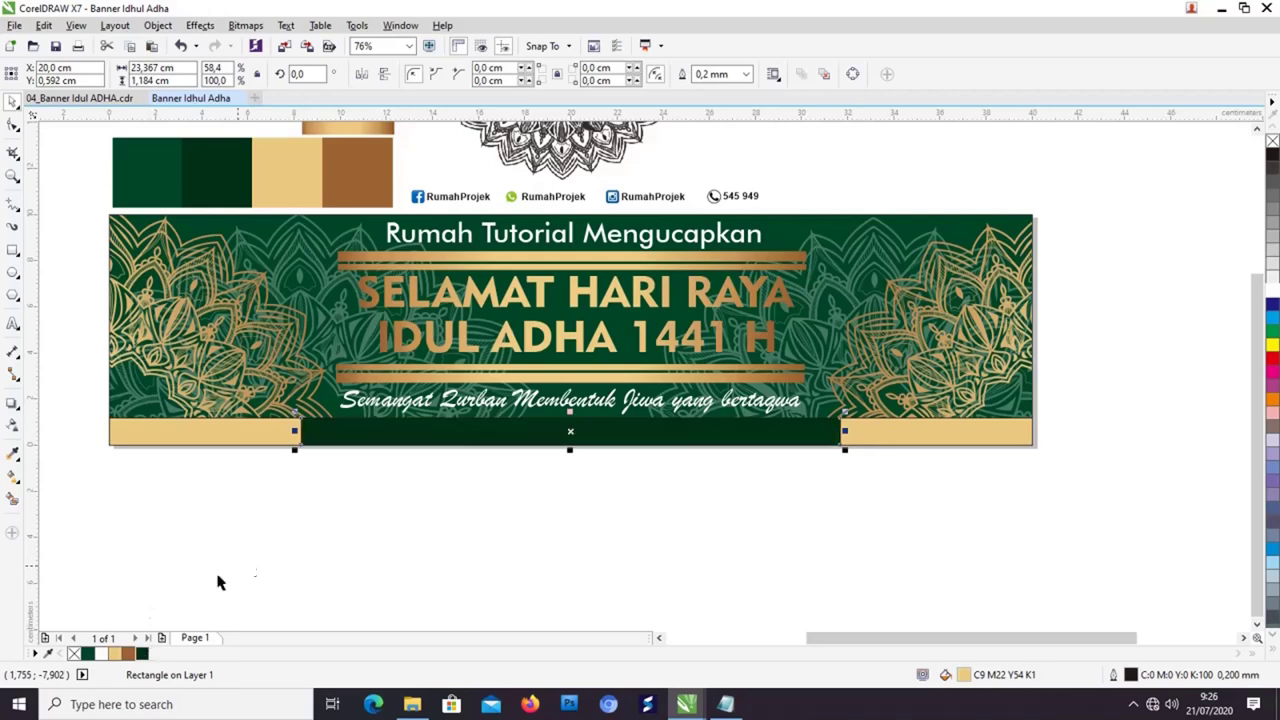
{"action": "left_click", "coordinate": [219, 582]}
{"action": "scroll", "coordinate": [537, 466], "scroll_direction": "up", "scroll_amount": 2}
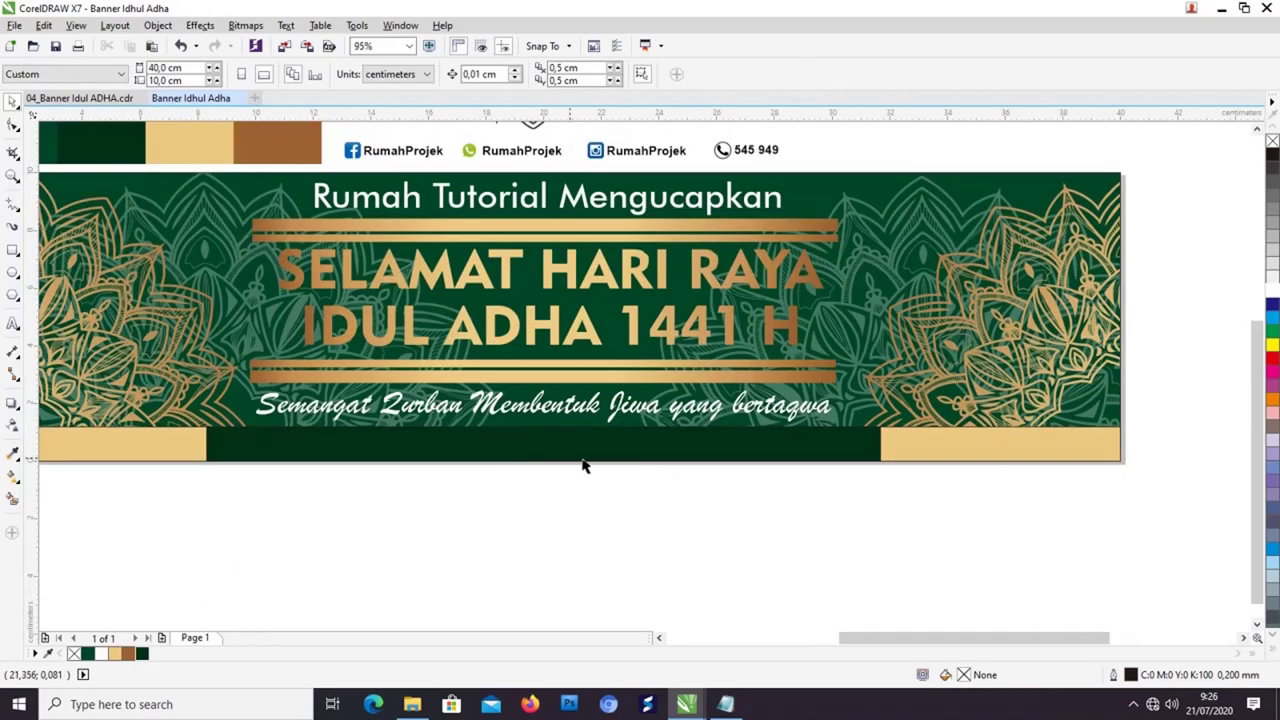
Step: Convert the dark green centre strip to curves
{"action": "left_click", "coordinate": [562, 456]}
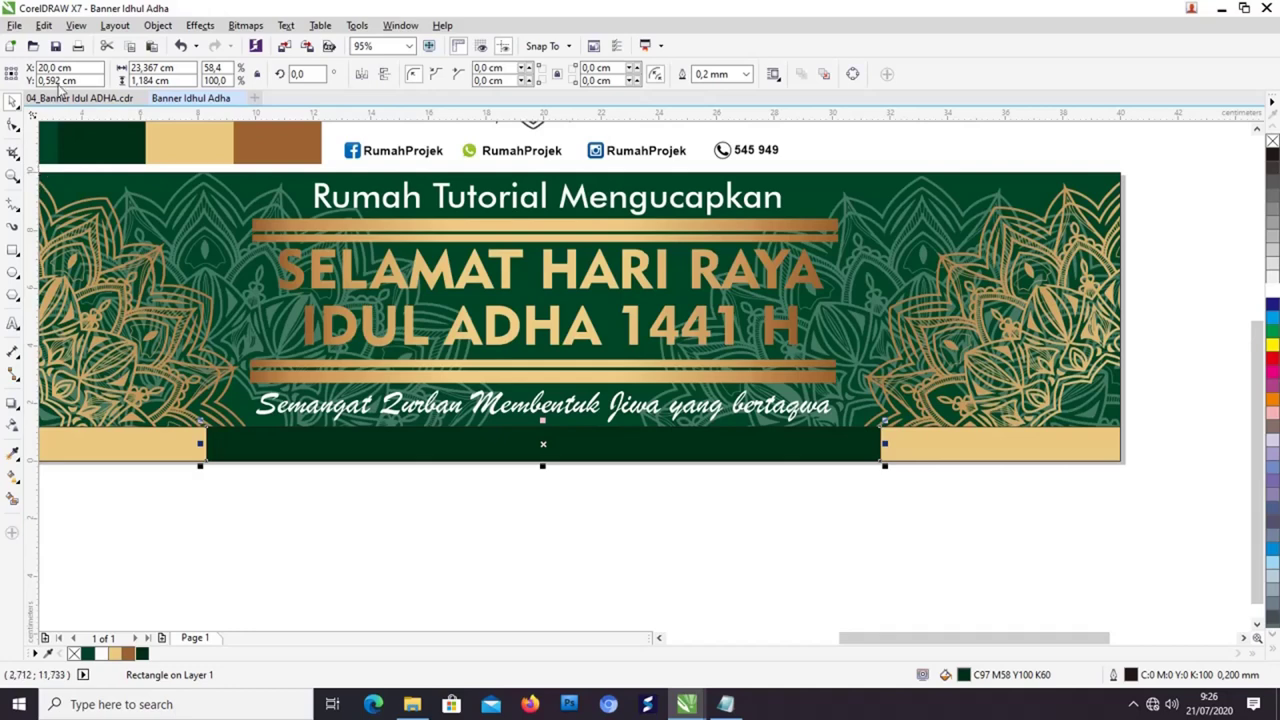
{"action": "left_click", "coordinate": [158, 25]}
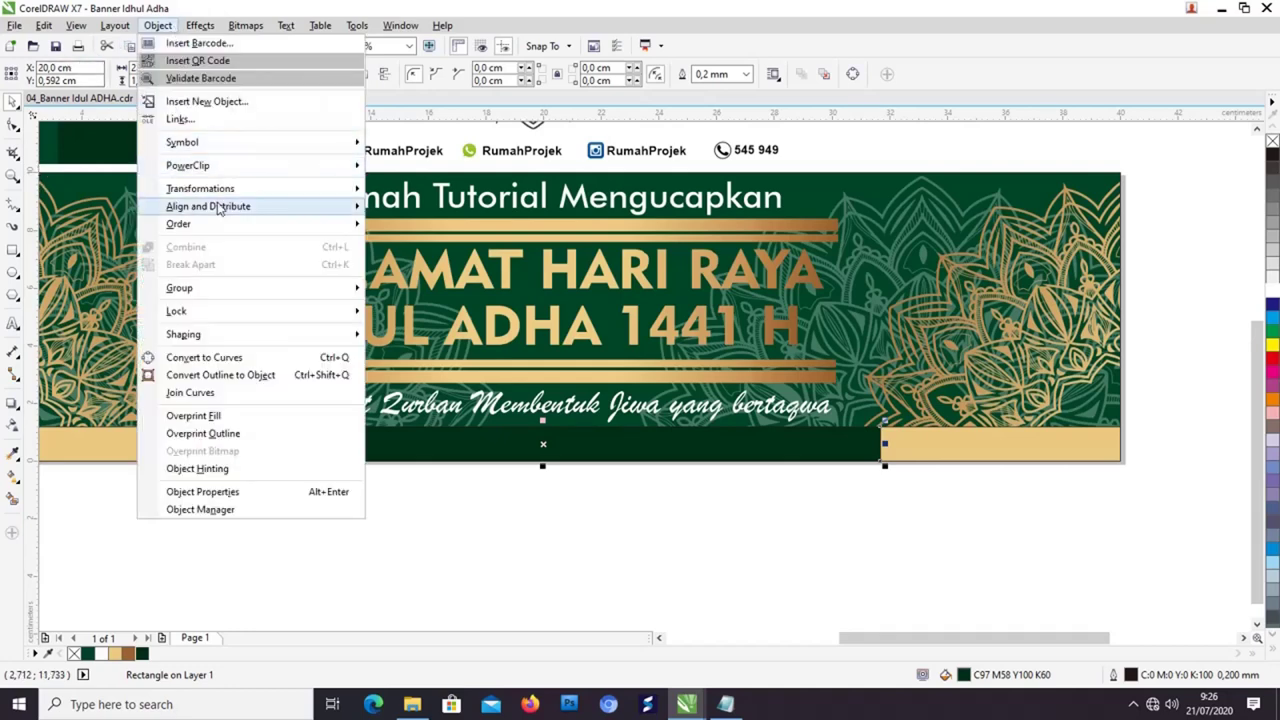
{"action": "left_click", "coordinate": [231, 360]}
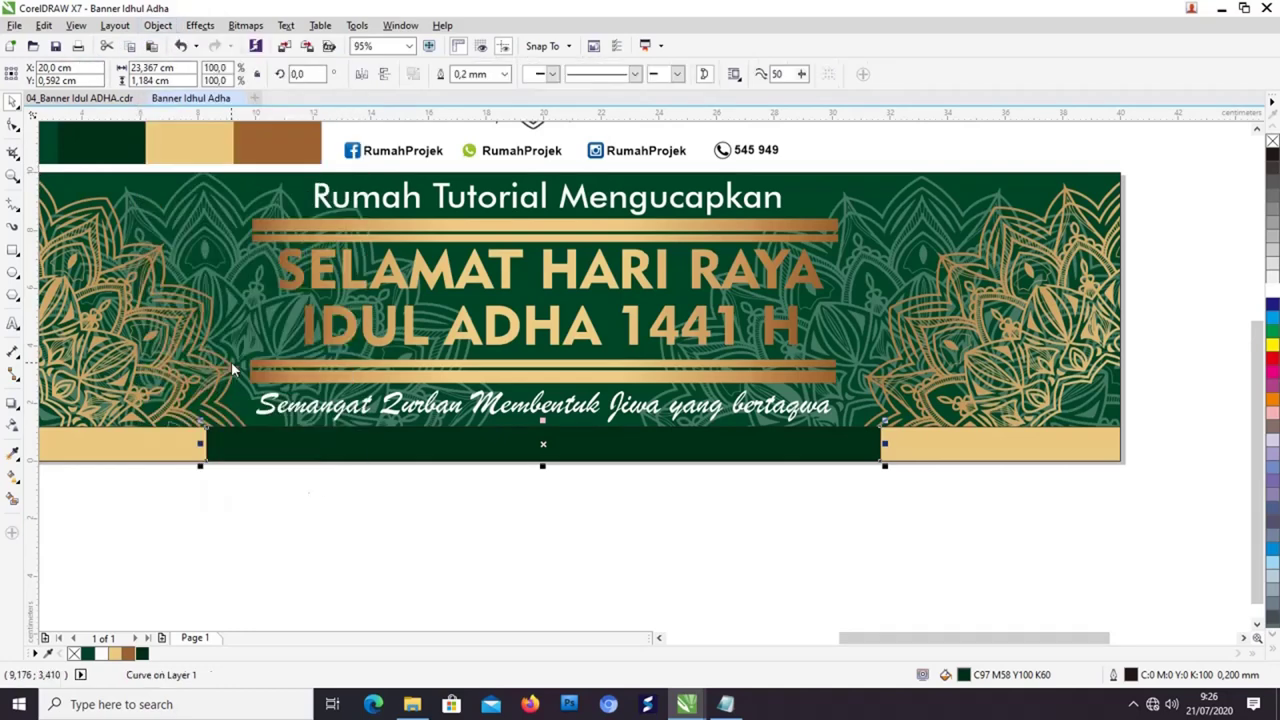
Step: Round the dark green strip's upper left corner by adding a top-edge node, curving the segment, removing the corner node and shifting the lower left node outward
{"action": "left_click", "coordinate": [12, 124]}
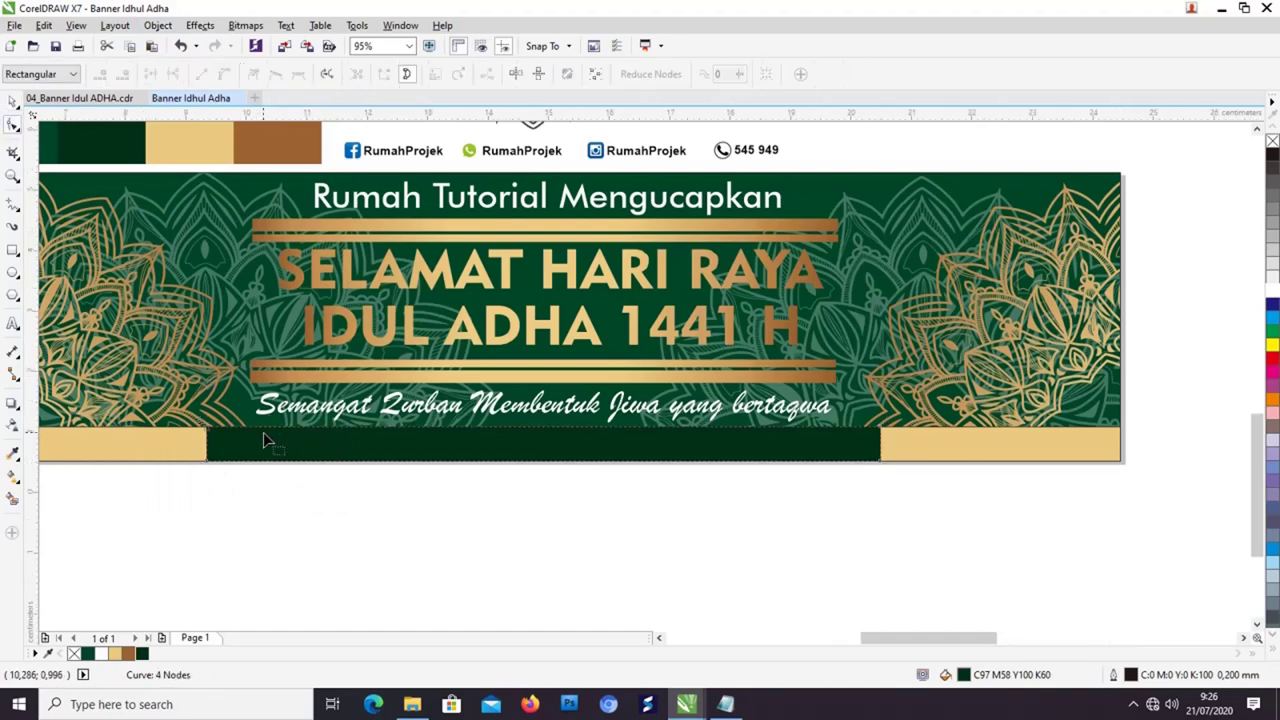
{"action": "scroll", "coordinate": [263, 432], "scroll_direction": "up", "scroll_amount": 2}
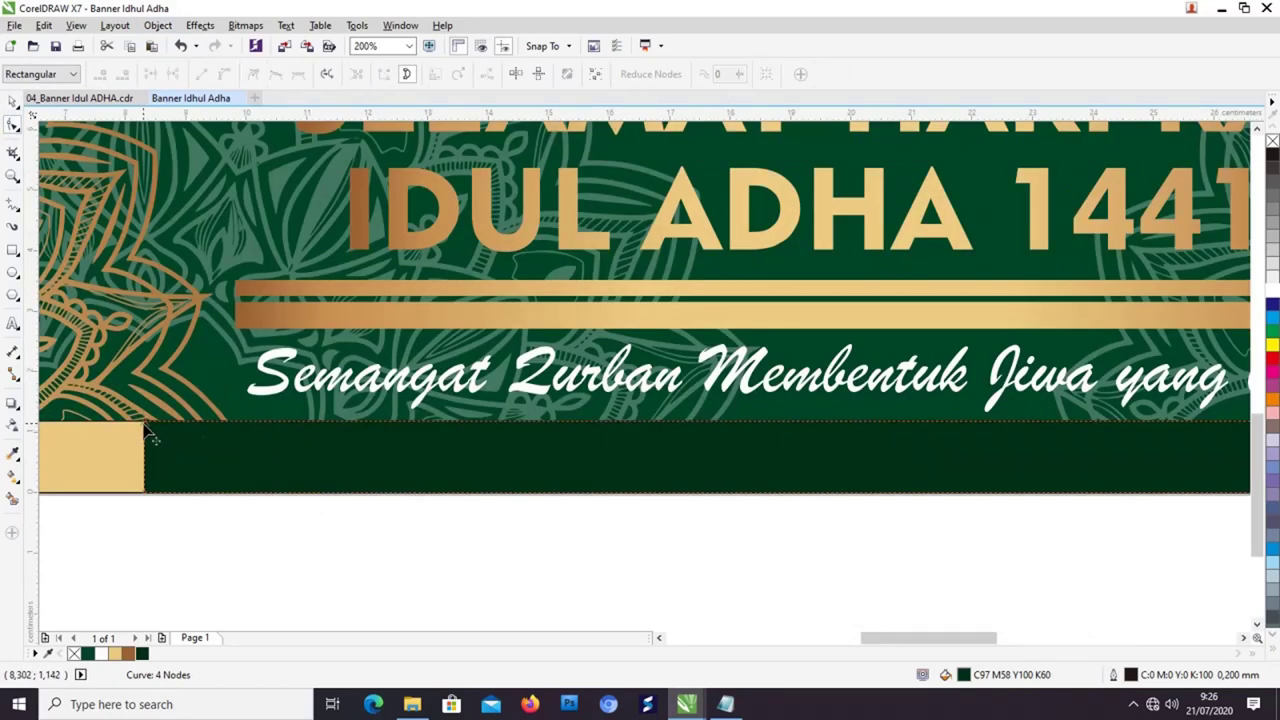
{"action": "scroll", "coordinate": [150, 435], "scroll_direction": "up", "scroll_amount": 3}
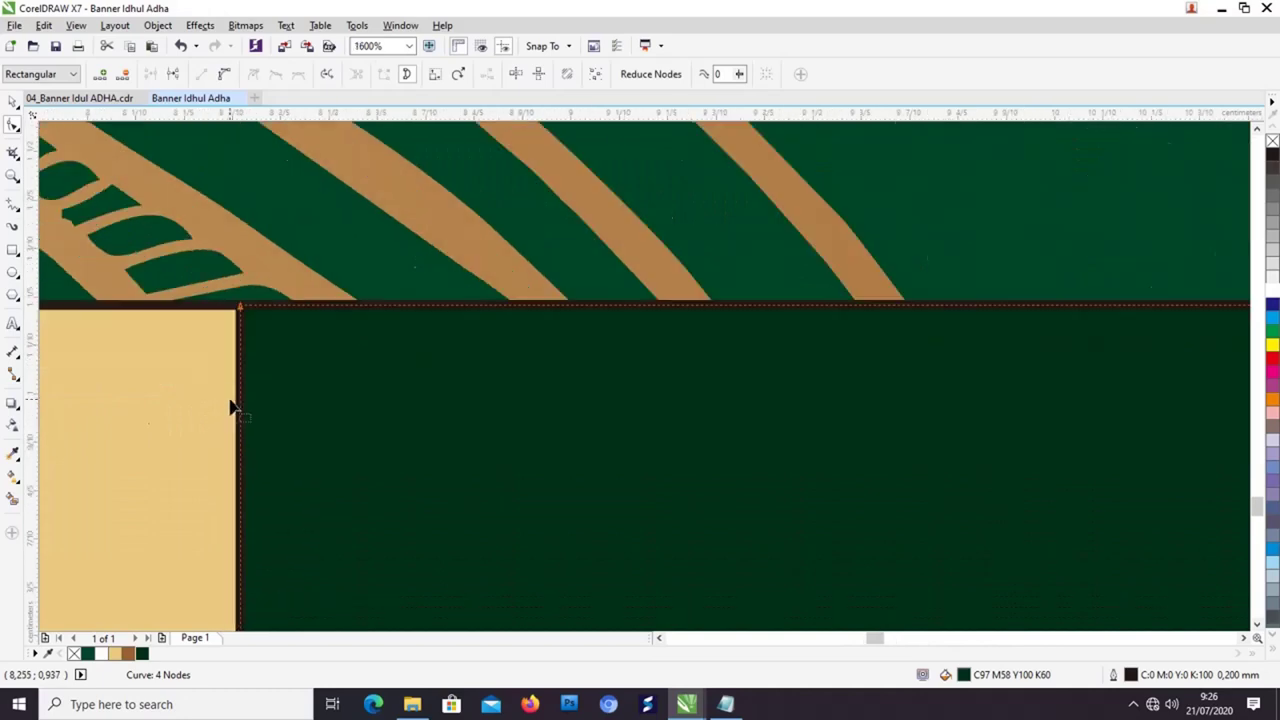
{"action": "scroll", "coordinate": [232, 407], "scroll_direction": "down", "scroll_amount": 3}
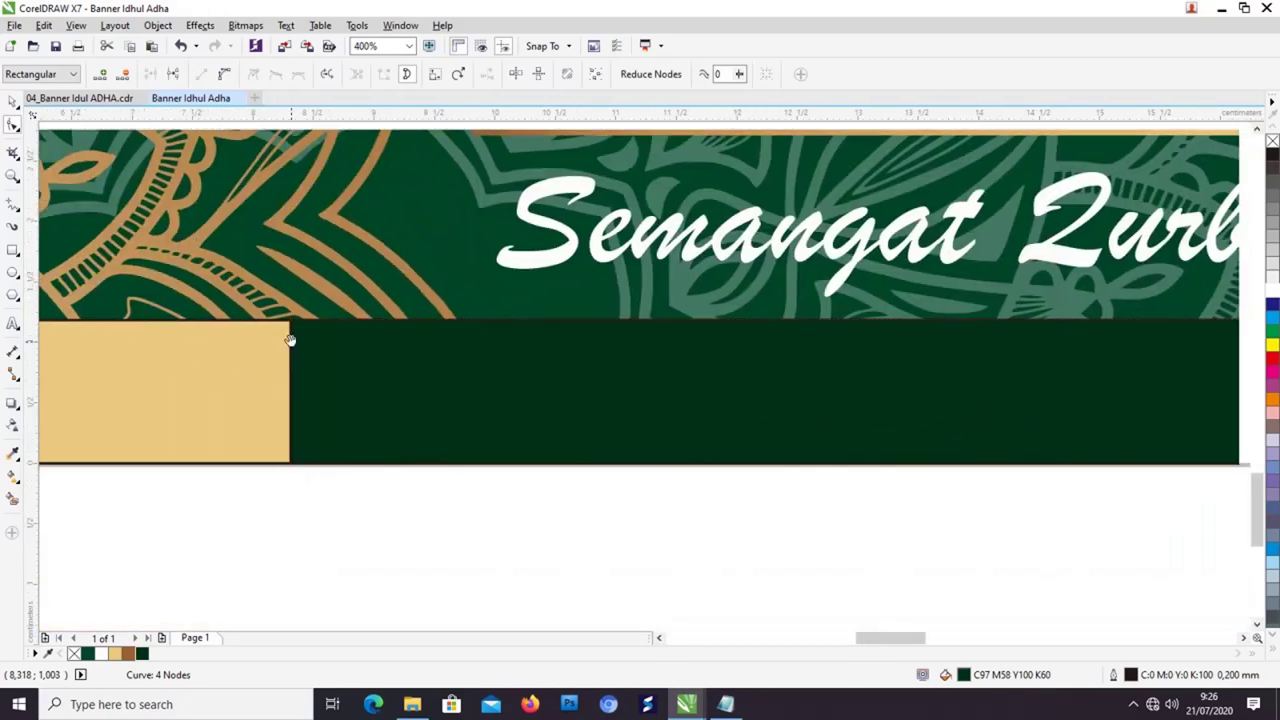
{"action": "left_click", "coordinate": [335, 332]}
{"action": "left_click", "coordinate": [388, 324]}
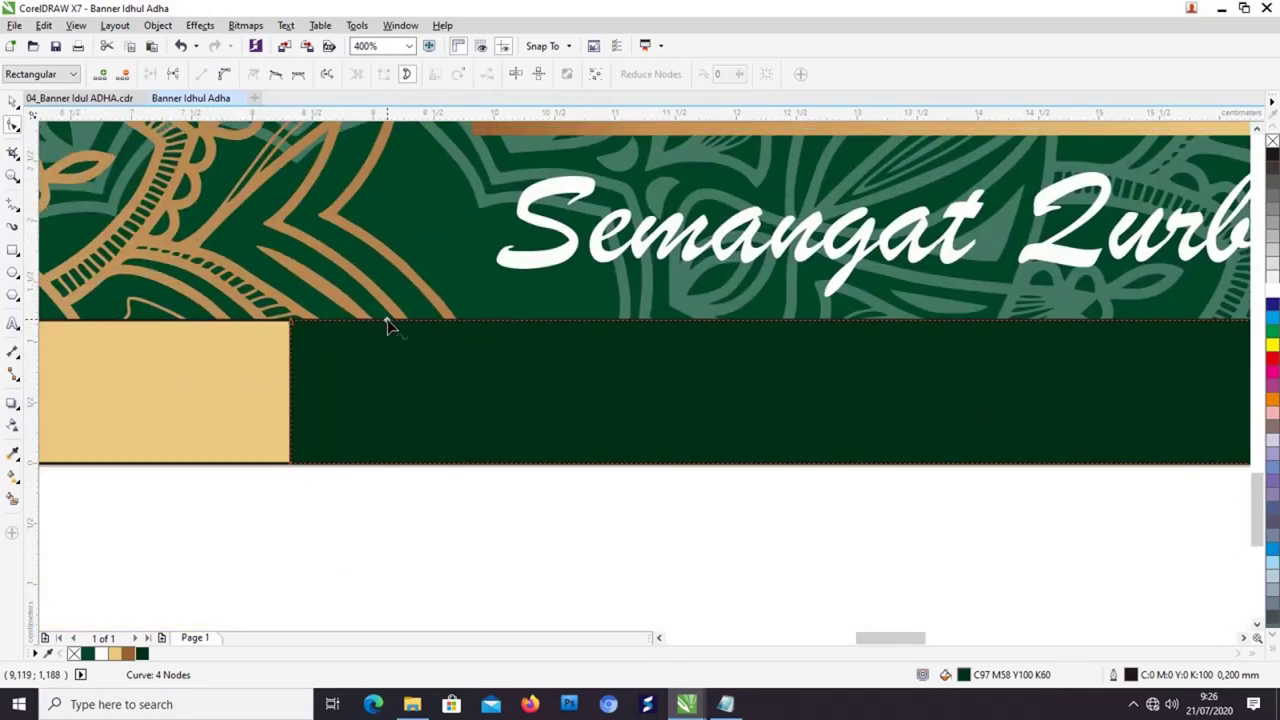
{"action": "double_click", "coordinate": [387, 319]}
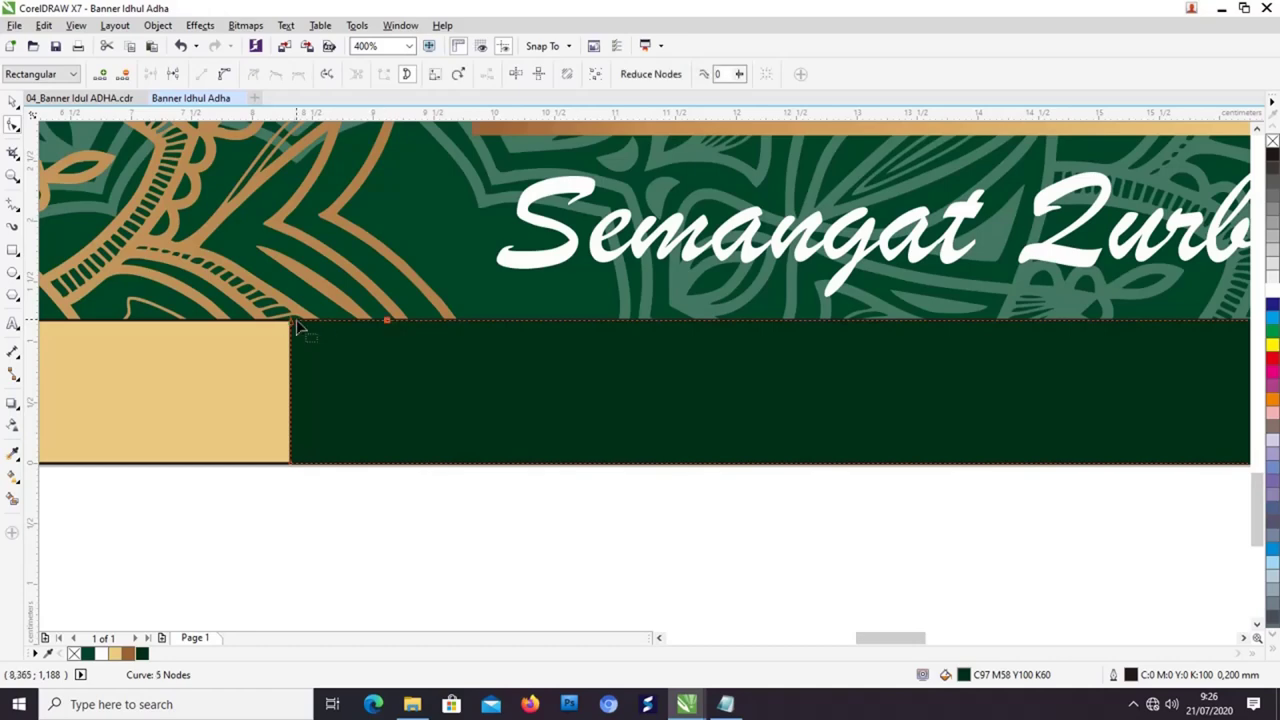
{"action": "left_click", "coordinate": [226, 78]}
{"action": "double_click", "coordinate": [293, 328]}
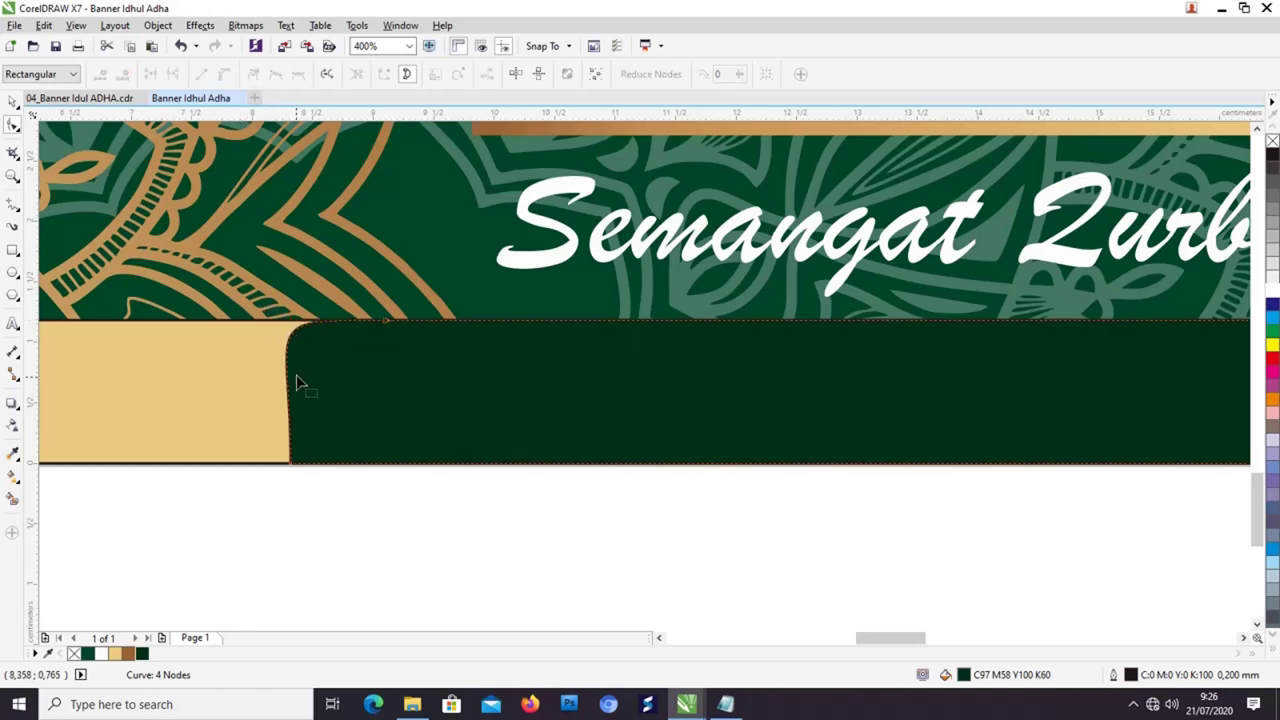
{"action": "left_click_drag", "start_coordinate": [291, 465], "coordinate": [271, 466]}
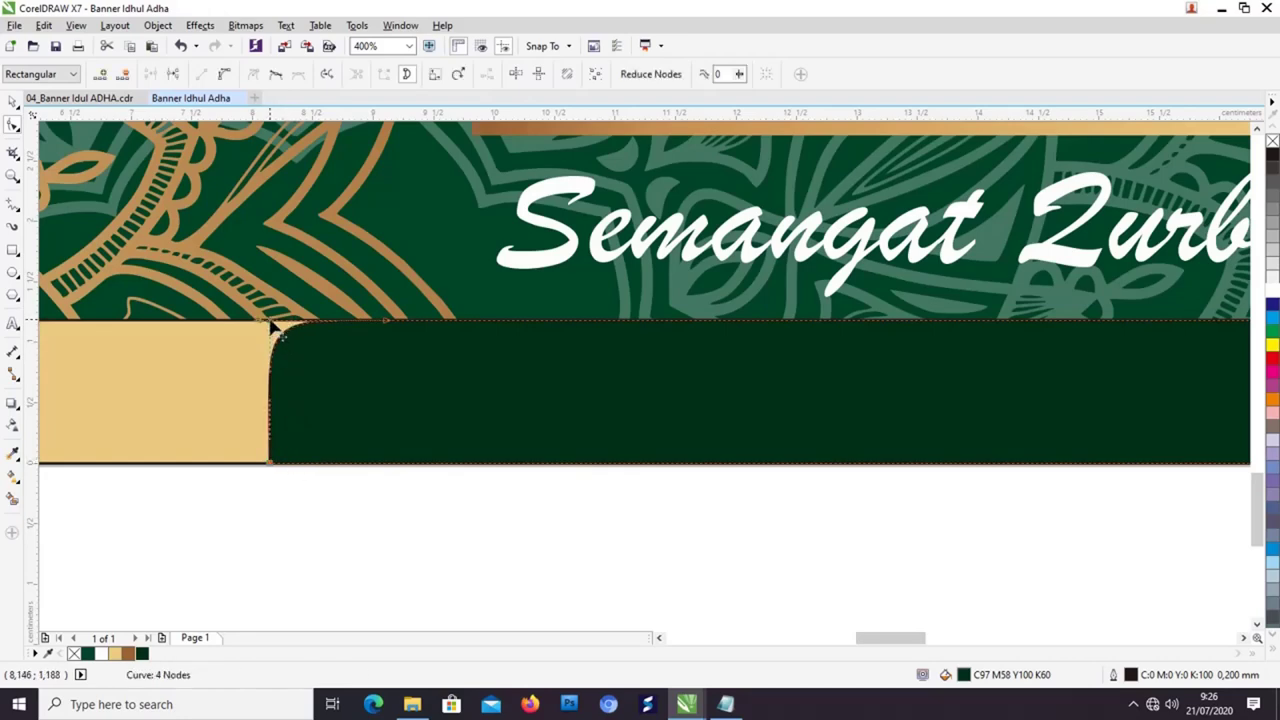
{"action": "left_click_drag", "start_coordinate": [272, 328], "coordinate": [276, 300]}
Step: Add a node on the dark green strip's top edge a short distance before its upper right corner
{"action": "scroll", "coordinate": [437, 348], "scroll_direction": "down", "scroll_amount": 1}
{"action": "left_click_drag", "start_coordinate": [535, 354], "coordinate": [138, 331]}
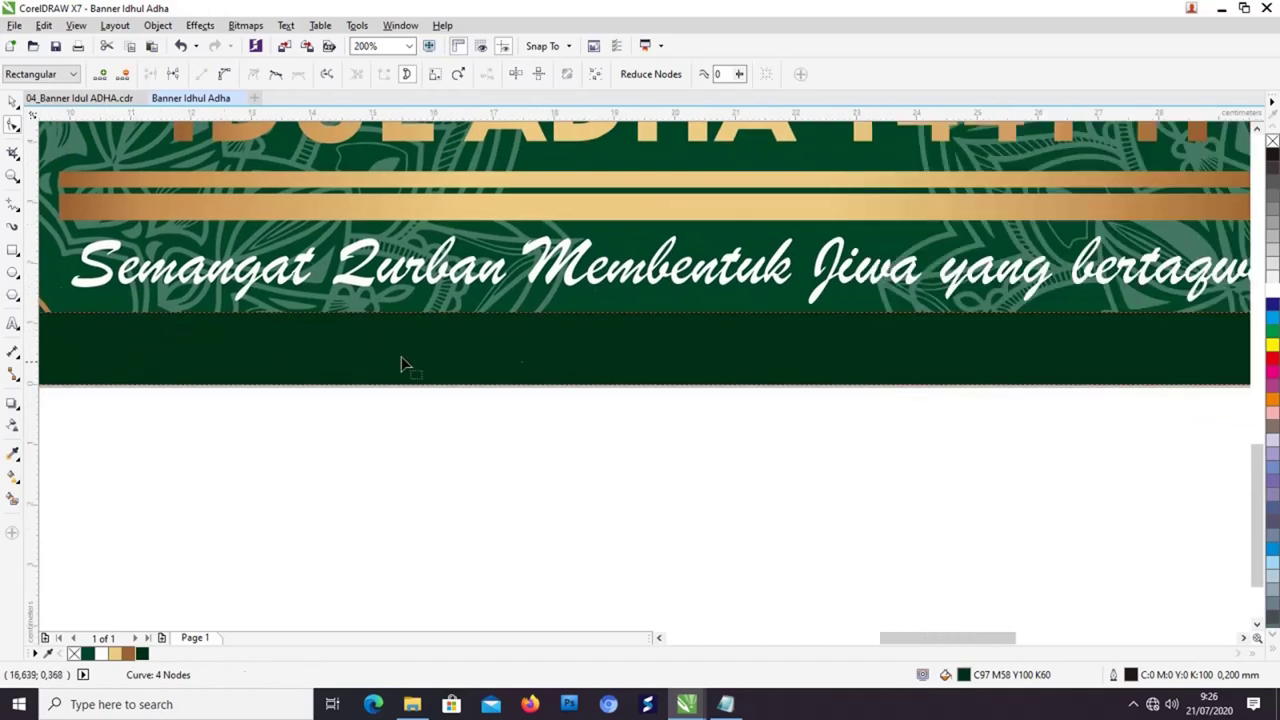
{"action": "left_click_drag", "start_coordinate": [575, 356], "coordinate": [219, 351]}
{"action": "left_click_drag", "start_coordinate": [708, 358], "coordinate": [240, 346]}
{"action": "scroll", "coordinate": [548, 329], "scroll_direction": "up", "scroll_amount": 1}
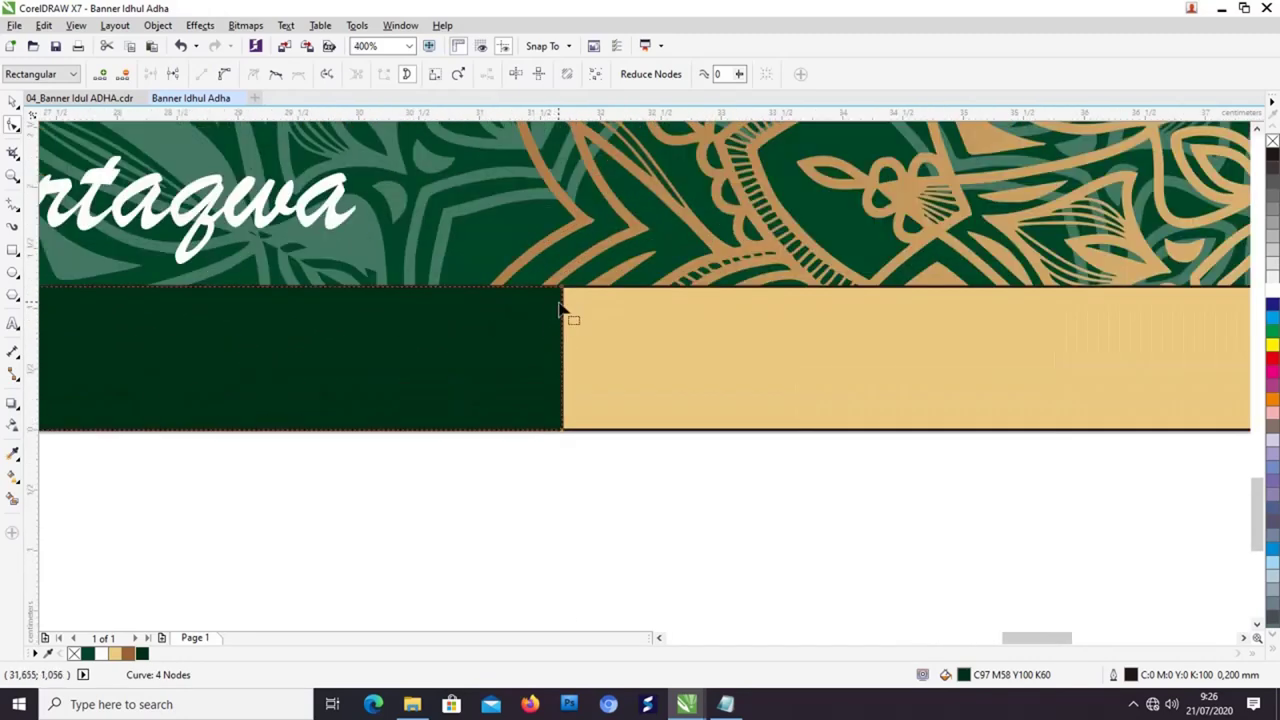
{"action": "left_click_drag", "start_coordinate": [559, 301], "coordinate": [552, 329]}
{"action": "scroll", "coordinate": [551, 329], "scroll_direction": "up", "scroll_amount": 2}
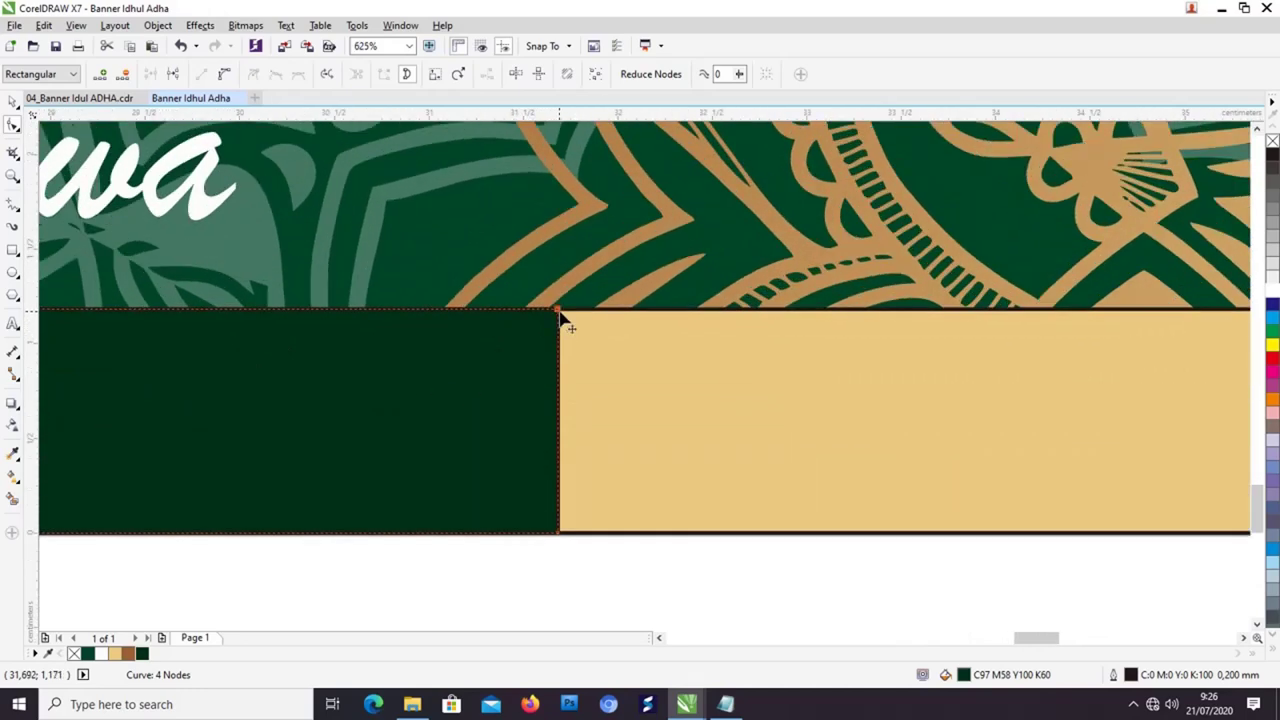
{"action": "double_click", "coordinate": [405, 310]}
{"action": "left_click", "coordinate": [558, 312]}
{"action": "key", "text": "Delete"}
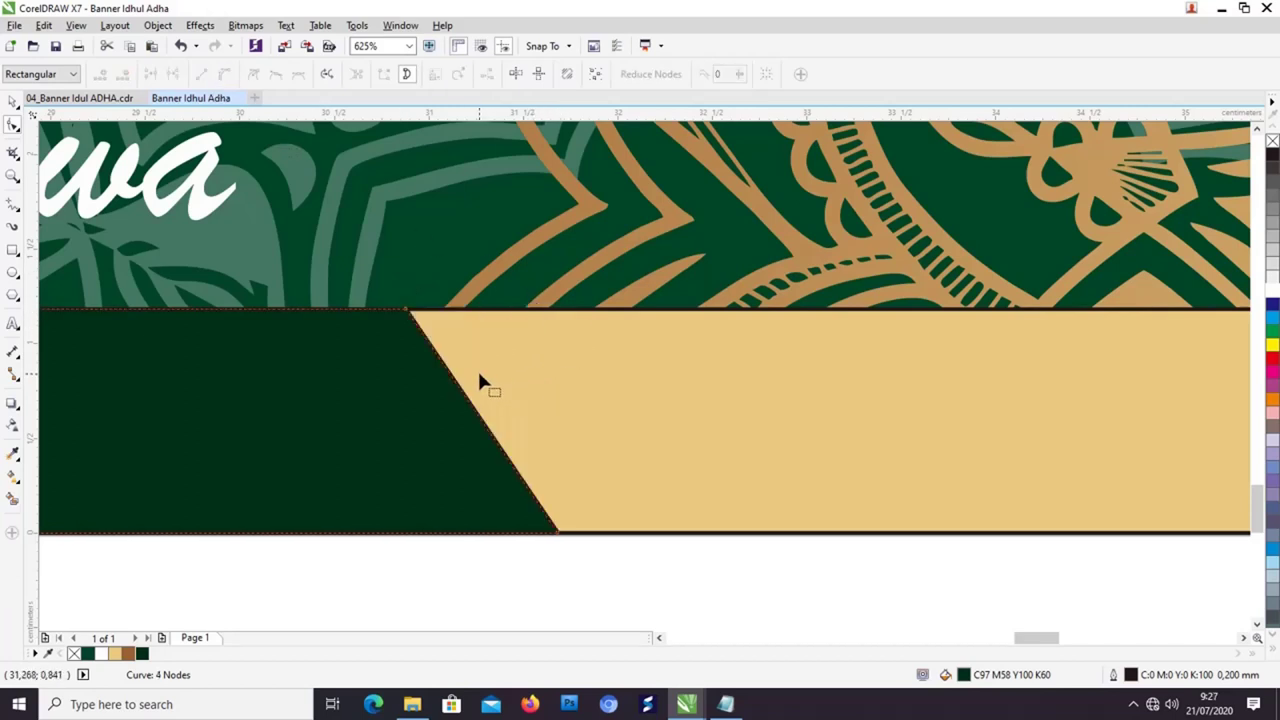
{"action": "key", "text": "ctrl+z"}
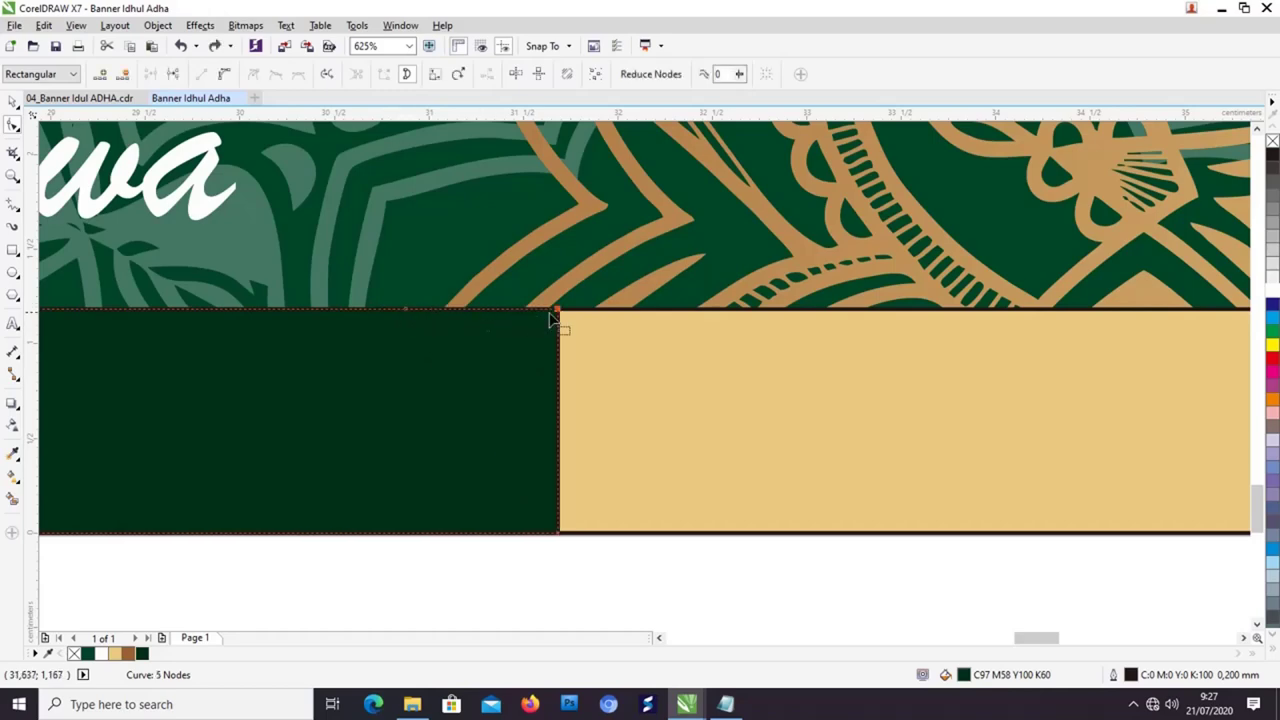
Step: Round the dark green strip's upper right corner by curving the top segment, removing the corner node and shifting the lower right node outward
{"action": "left_click", "coordinate": [406, 311]}
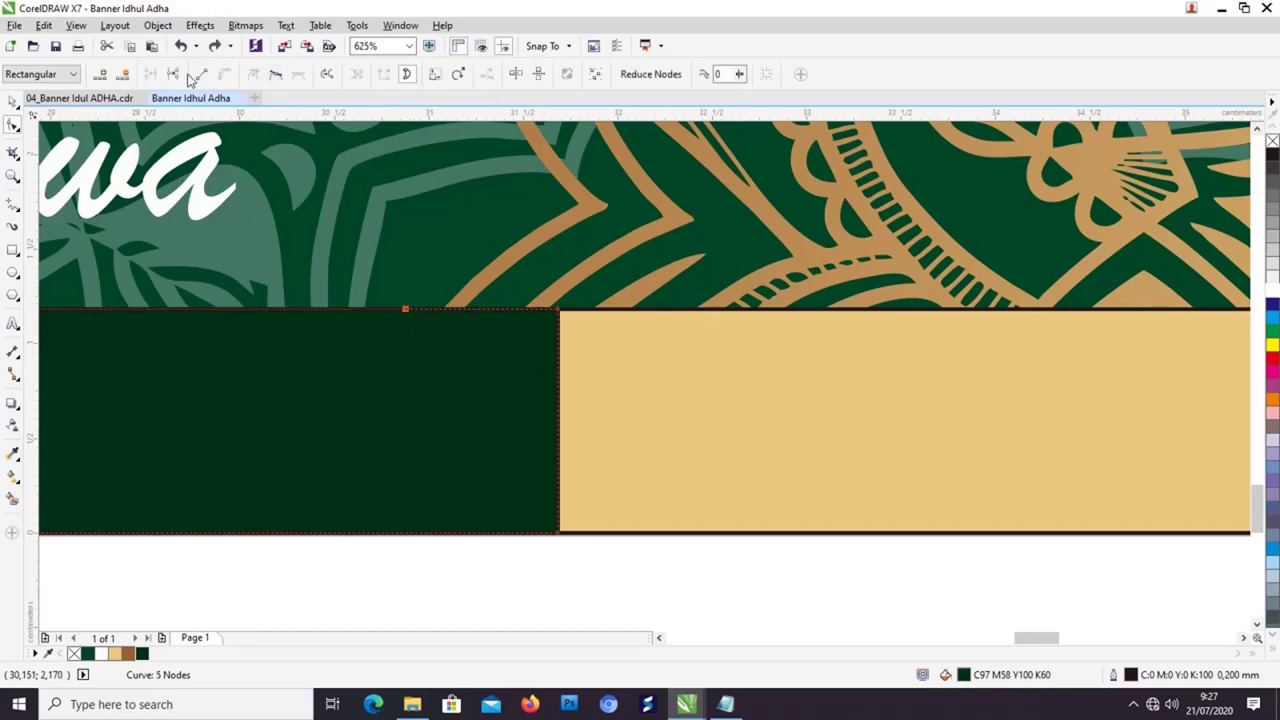
{"action": "left_click", "coordinate": [276, 75]}
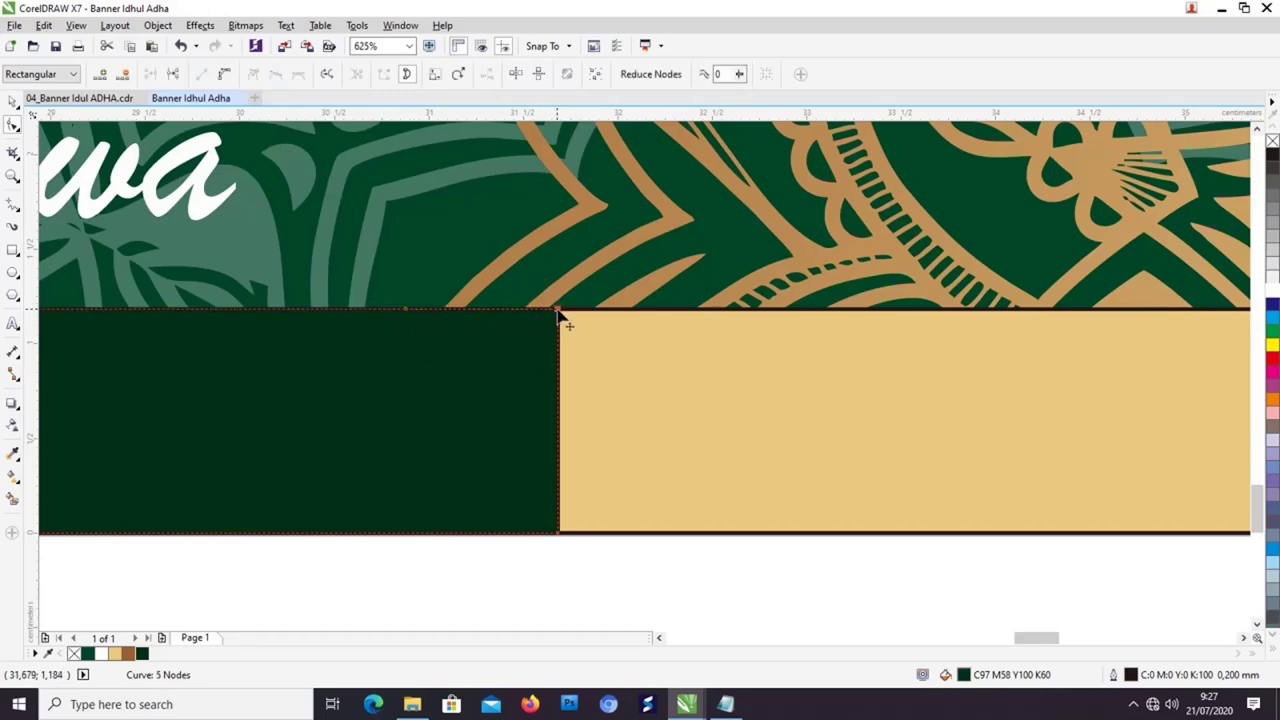
{"action": "left_click", "coordinate": [224, 75]}
{"action": "key", "text": "Delete"}
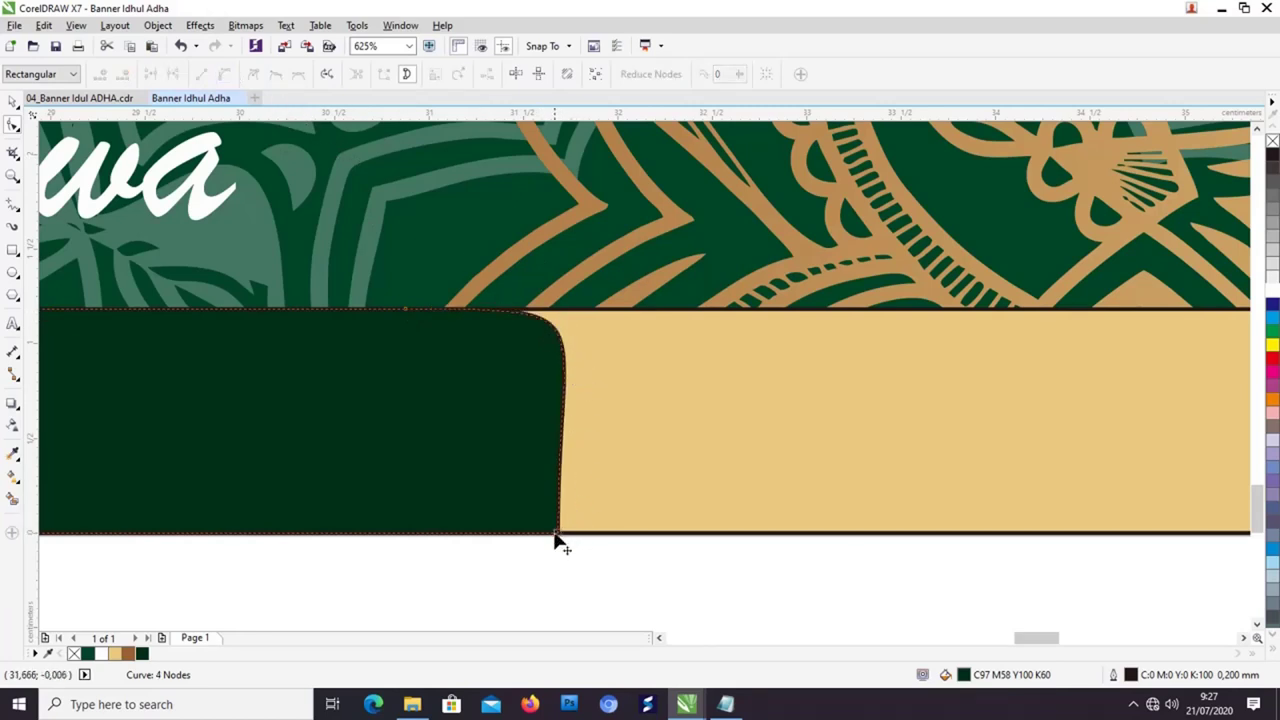
{"action": "left_click_drag", "start_coordinate": [558, 535], "coordinate": [566, 533]}
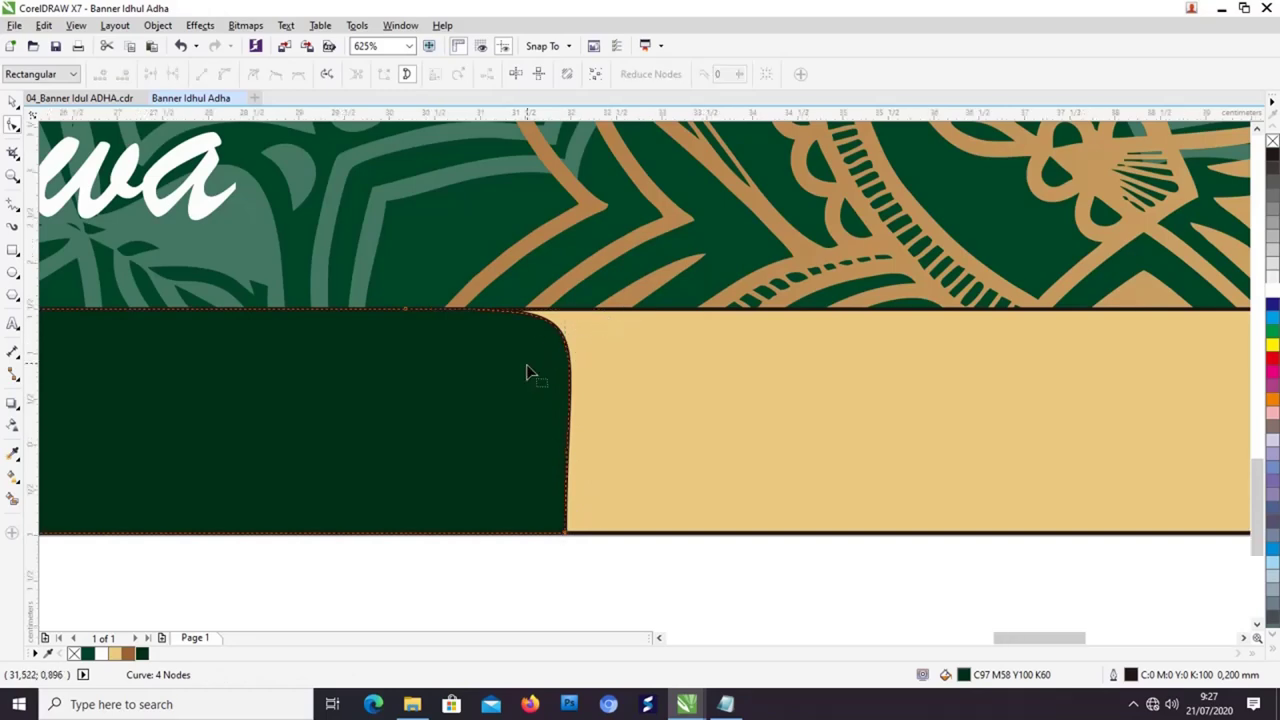
{"action": "scroll", "coordinate": [529, 371], "scroll_direction": "down", "scroll_amount": 5}
{"action": "left_click_drag", "start_coordinate": [393, 332], "coordinate": [668, 376]}
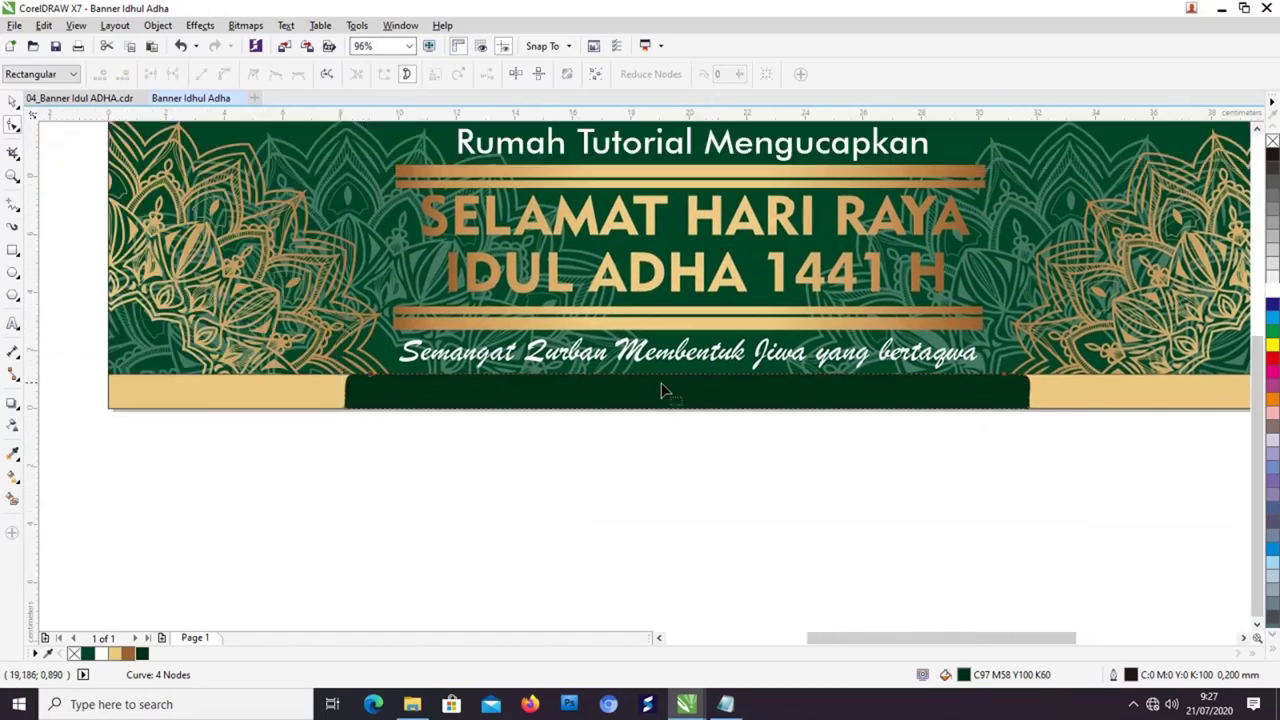
{"action": "left_click", "coordinate": [12, 101]}
{"action": "left_click", "coordinate": [640, 530]}
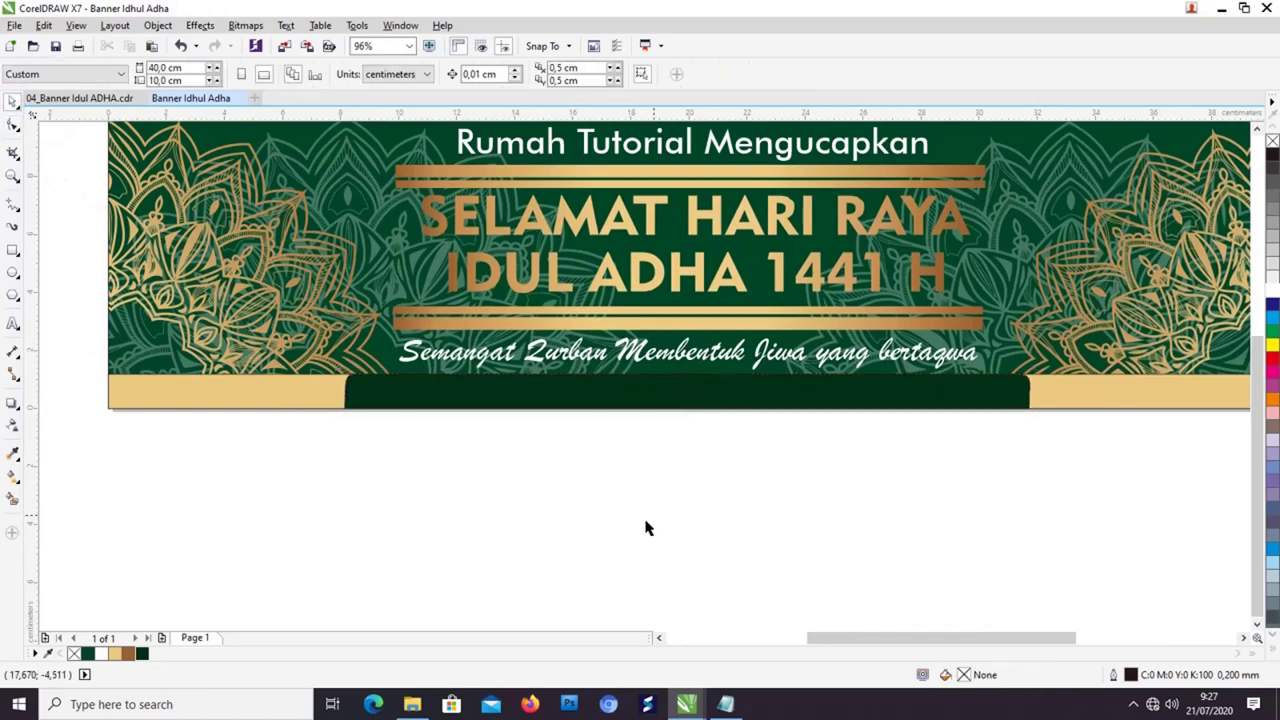
Step: Remove the outline from both the dark green centre strip and the gold strip along the banner's lower edge
{"action": "scroll", "coordinate": [737, 414], "scroll_direction": "down", "scroll_amount": 1}
{"action": "left_click_drag", "start_coordinate": [737, 414], "coordinate": [586, 443]}
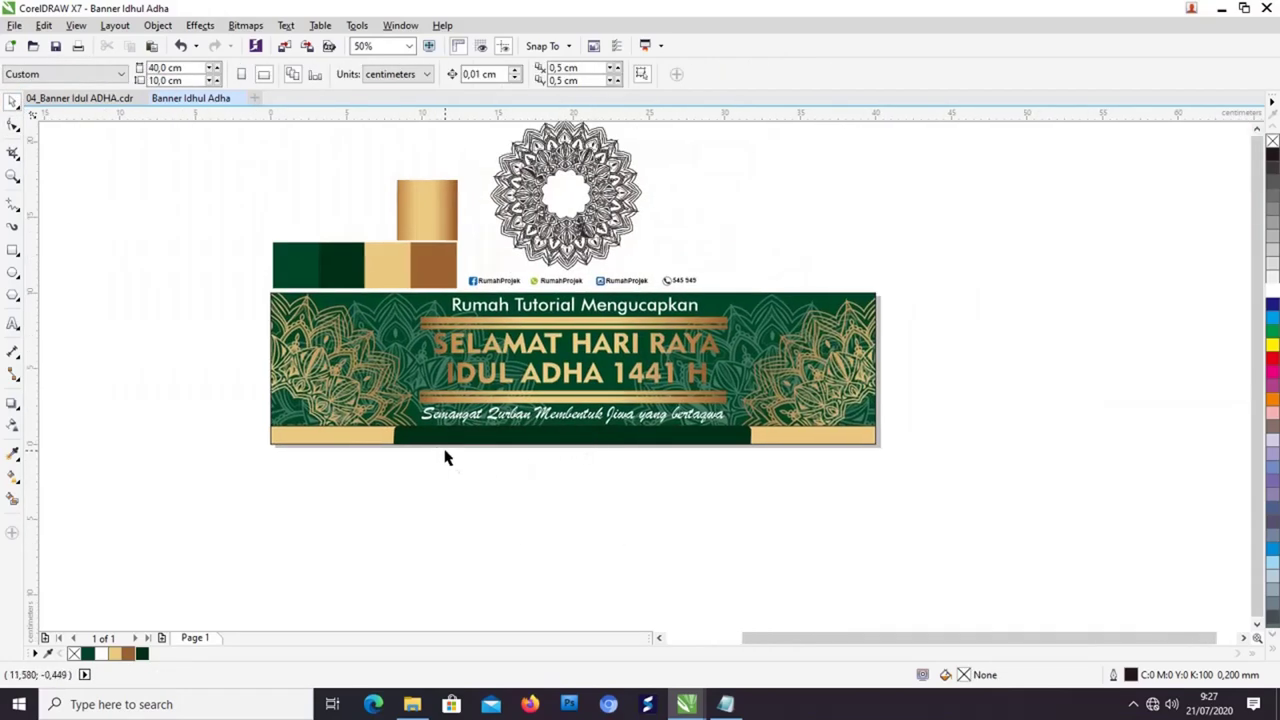
{"action": "scroll", "coordinate": [446, 457], "scroll_direction": "up", "scroll_amount": 5}
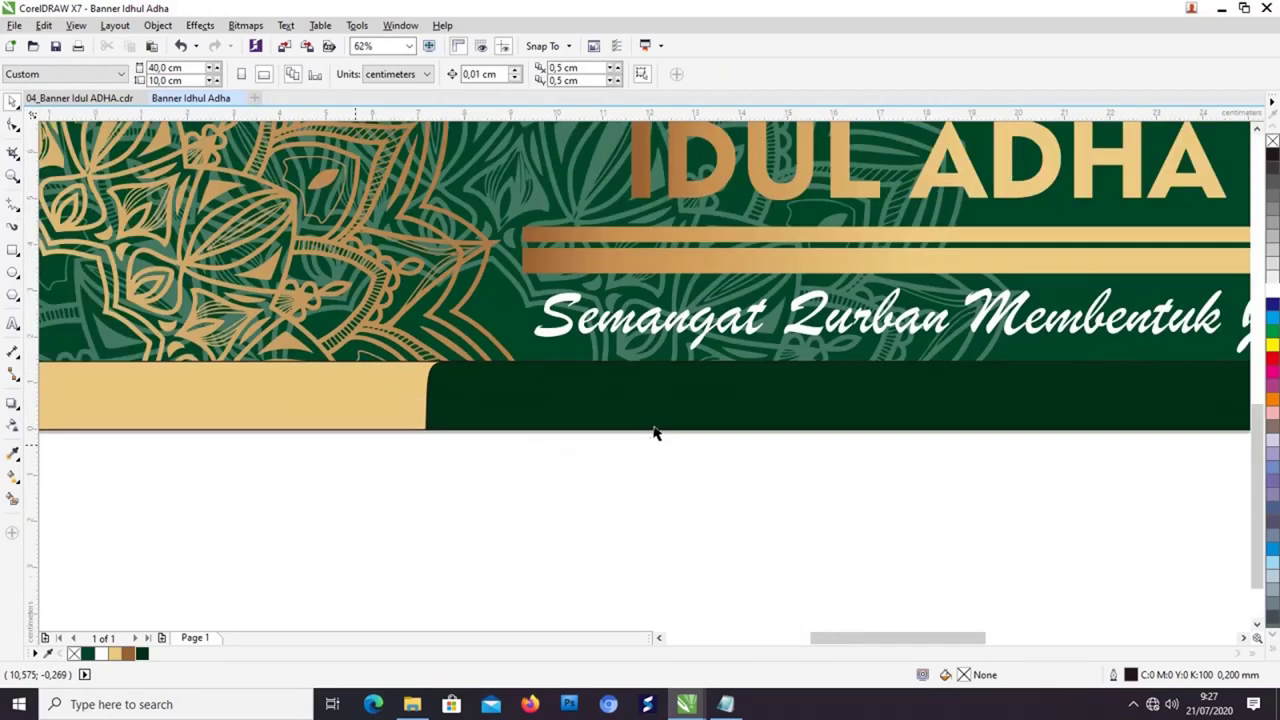
{"action": "scroll", "coordinate": [655, 432], "scroll_direction": "down", "scroll_amount": 4}
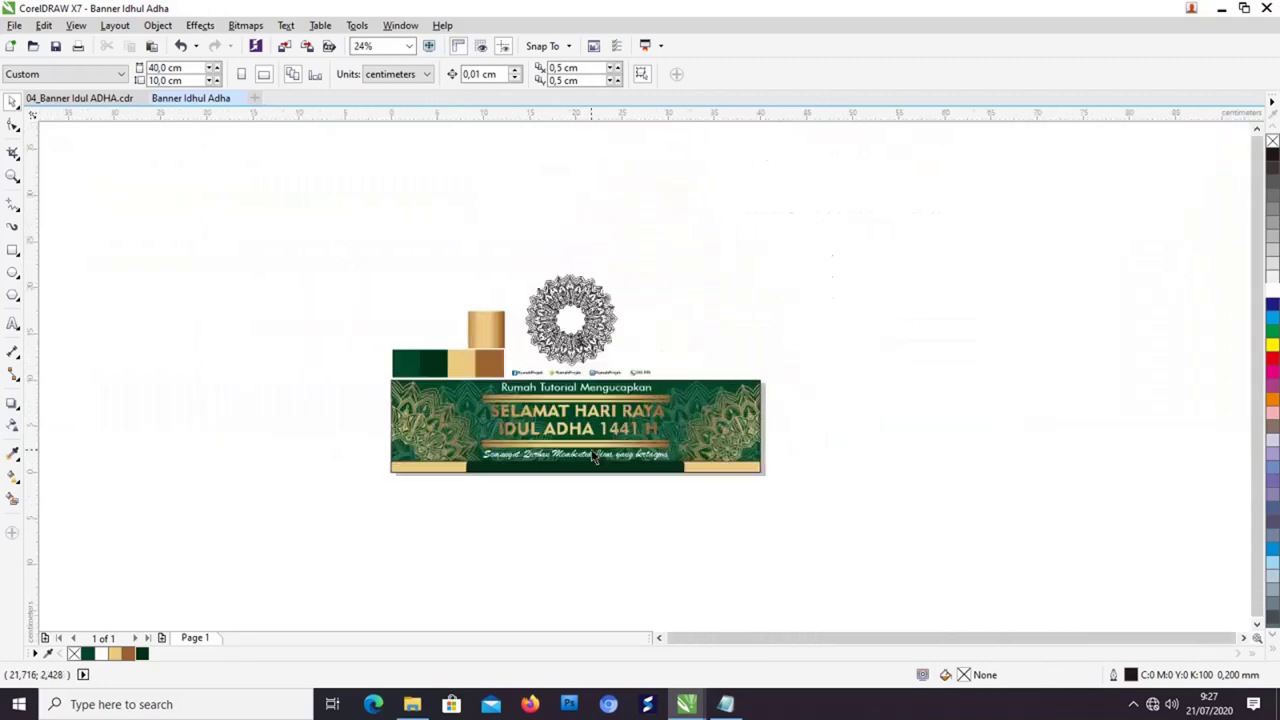
{"action": "scroll", "coordinate": [594, 457], "scroll_direction": "up", "scroll_amount": 3}
{"action": "scroll", "coordinate": [568, 457], "scroll_direction": "up", "scroll_amount": 3}
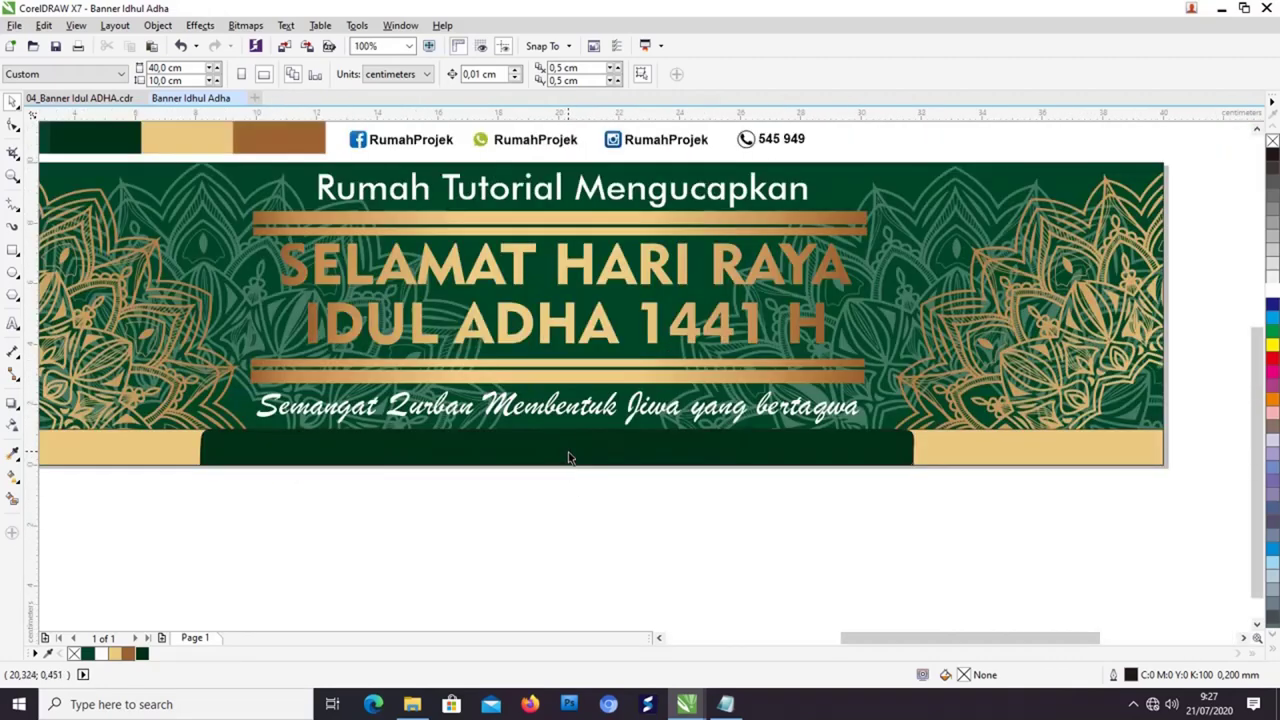
{"action": "left_click", "coordinate": [568, 457]}
{"action": "left_click", "coordinate": [1001, 453], "text": "shift"}
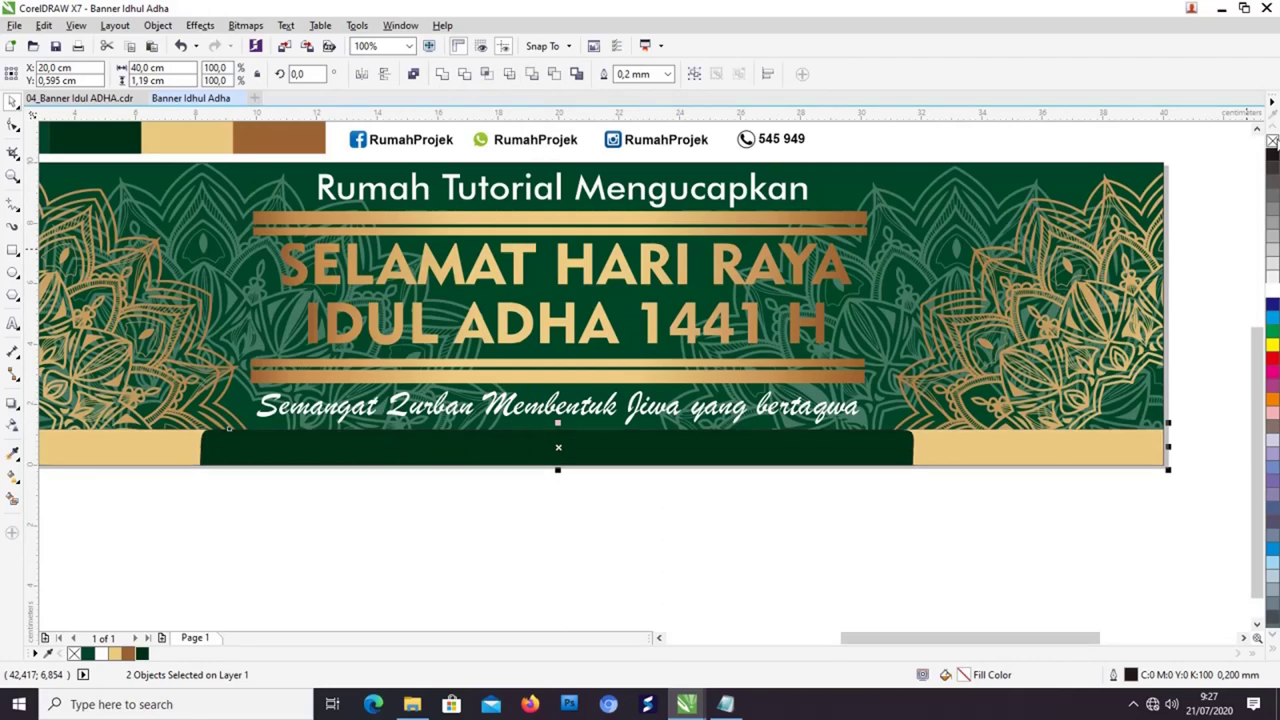
{"action": "left_click", "coordinate": [1058, 147]}
Step: Move the social media and phone contact row onto the dark green strip, centred at about X 20.4 cm, Y 0.6 cm
{"action": "left_click", "coordinate": [741, 141]}
{"action": "left_click_drag", "start_coordinate": [741, 141], "coordinate": [736, 449]}
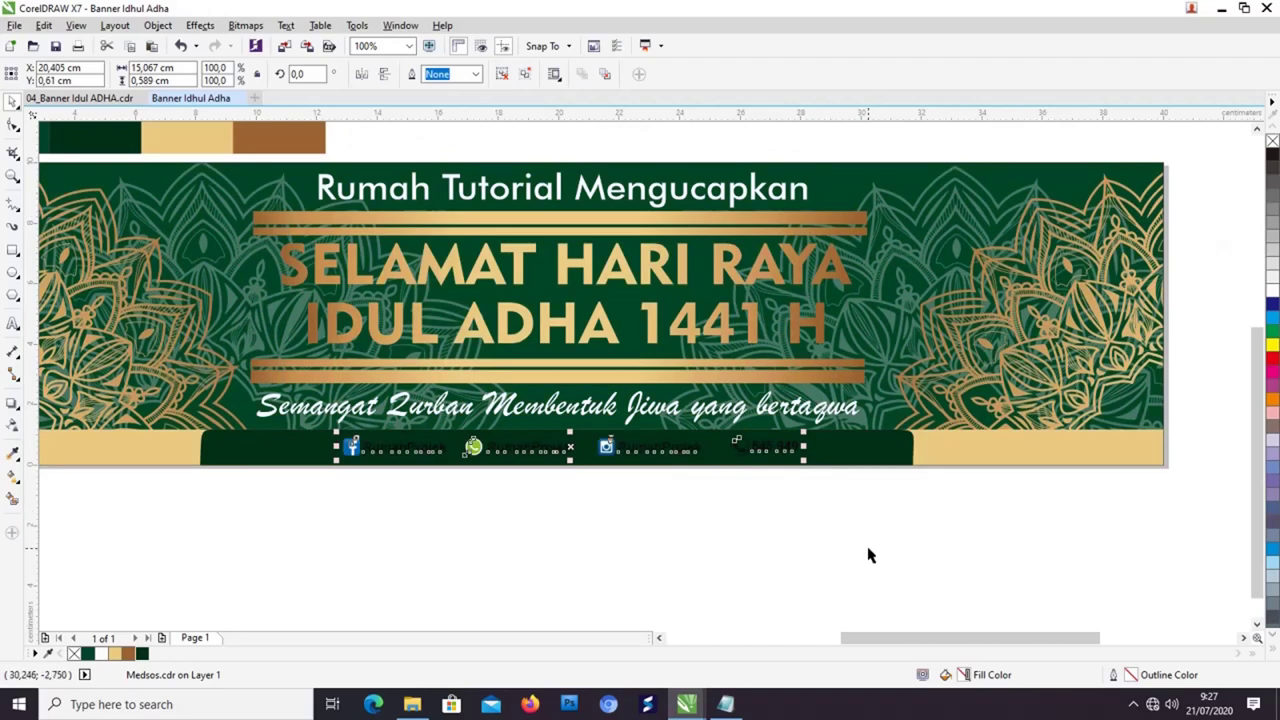
{"action": "left_click", "coordinate": [727, 519]}
{"action": "scroll", "coordinate": [533, 528], "scroll_direction": "up", "scroll_amount": 3}
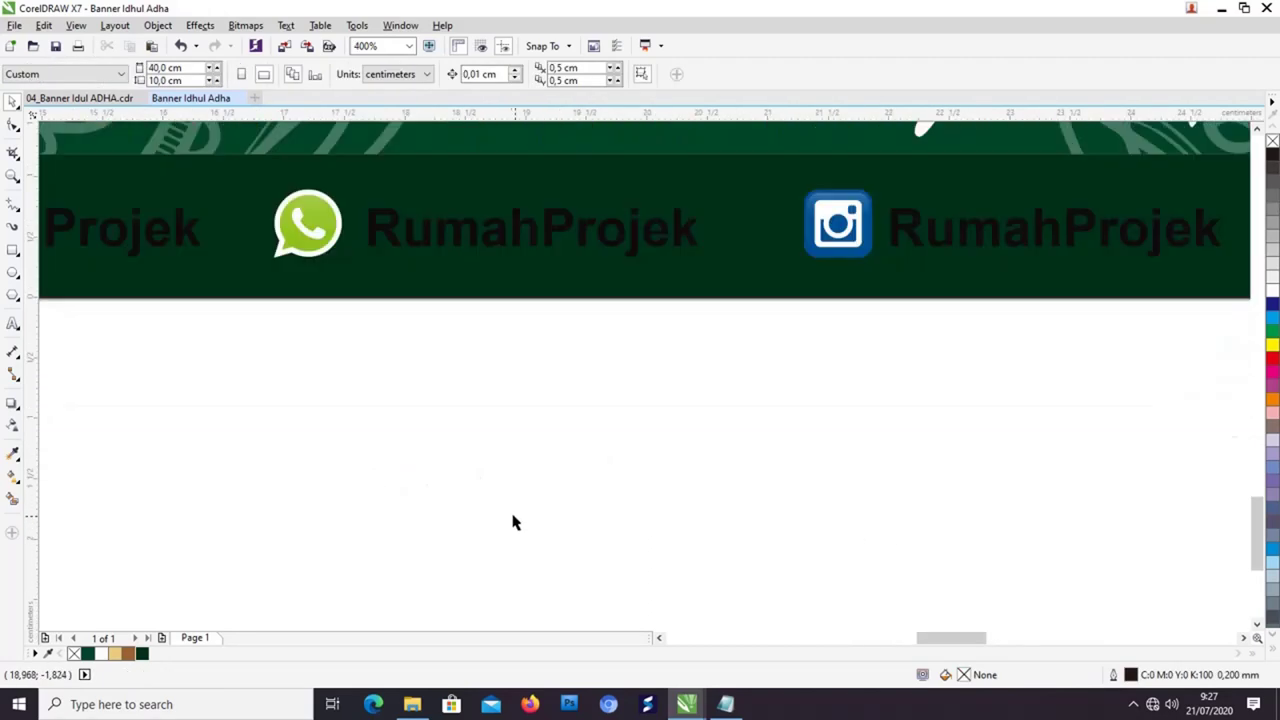
Step: Ungroup the contact row on the dark green strip into its separate icon-and-text entries
{"action": "left_click", "coordinate": [460, 248]}
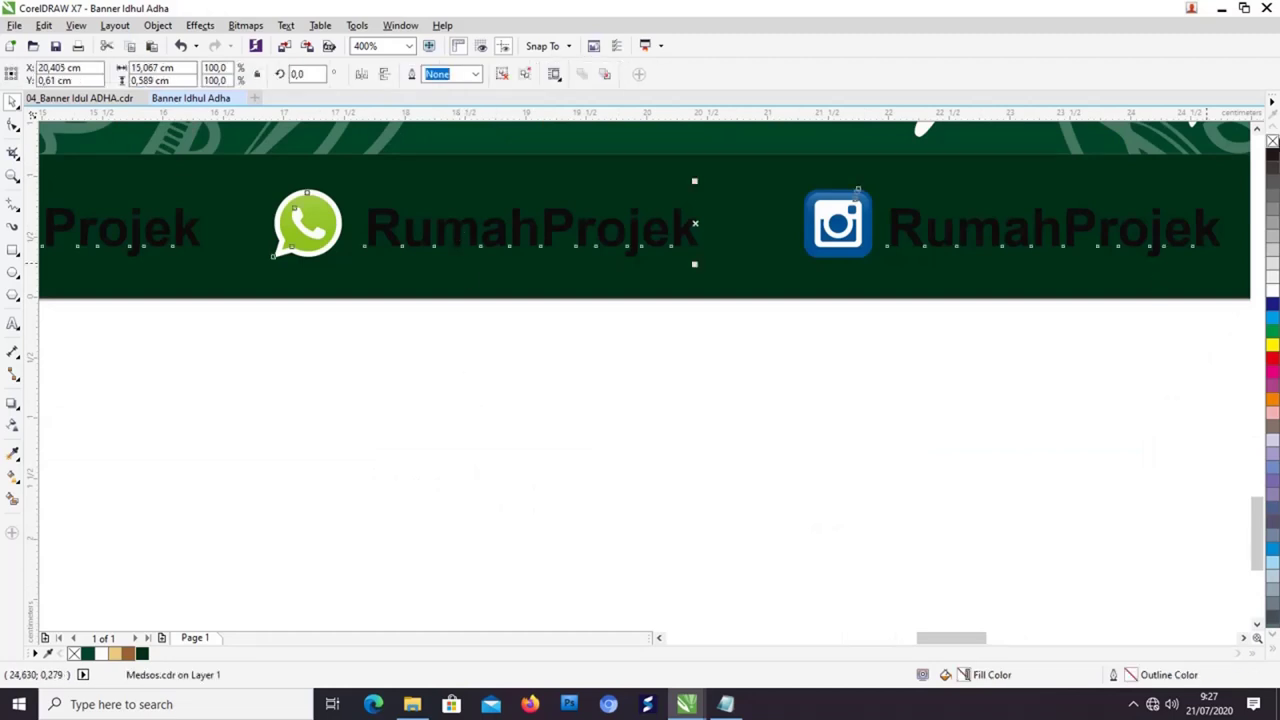
{"action": "scroll", "coordinate": [689, 409], "scroll_direction": "down", "scroll_amount": 2}
{"action": "left_click_drag", "start_coordinate": [689, 409], "coordinate": [541, 433]}
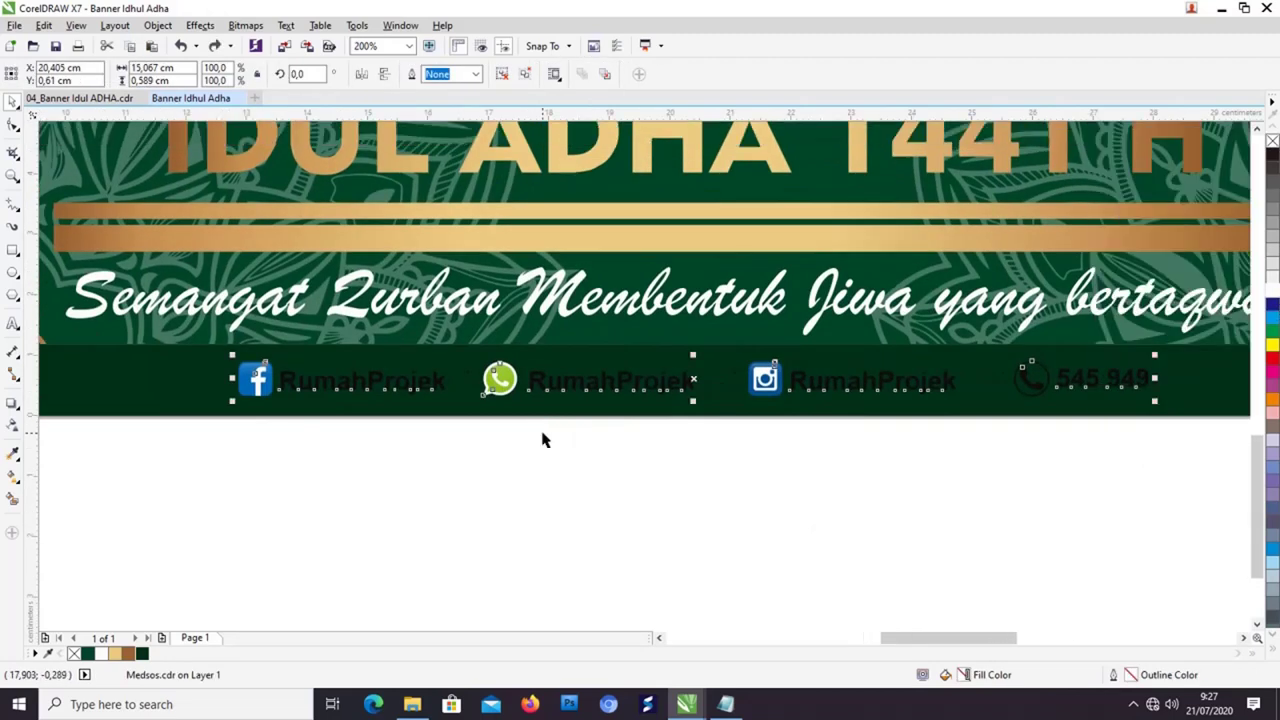
{"action": "key", "text": "ctrl+u"}
{"action": "left_click", "coordinate": [542, 433]}
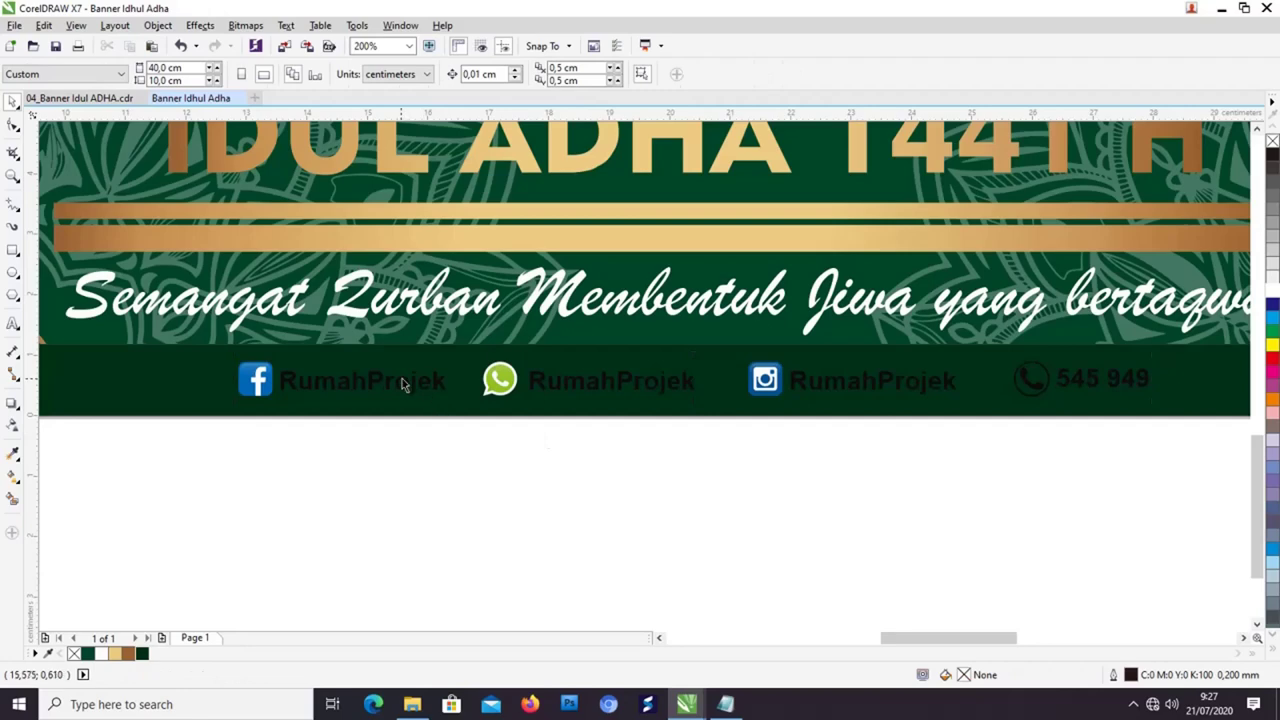
Step: Ungroup the Facebook entry and fill its RumahProjek text with white
{"action": "left_click", "coordinate": [403, 385]}
{"action": "left_click_drag", "start_coordinate": [273, 451], "coordinate": [279, 451]}
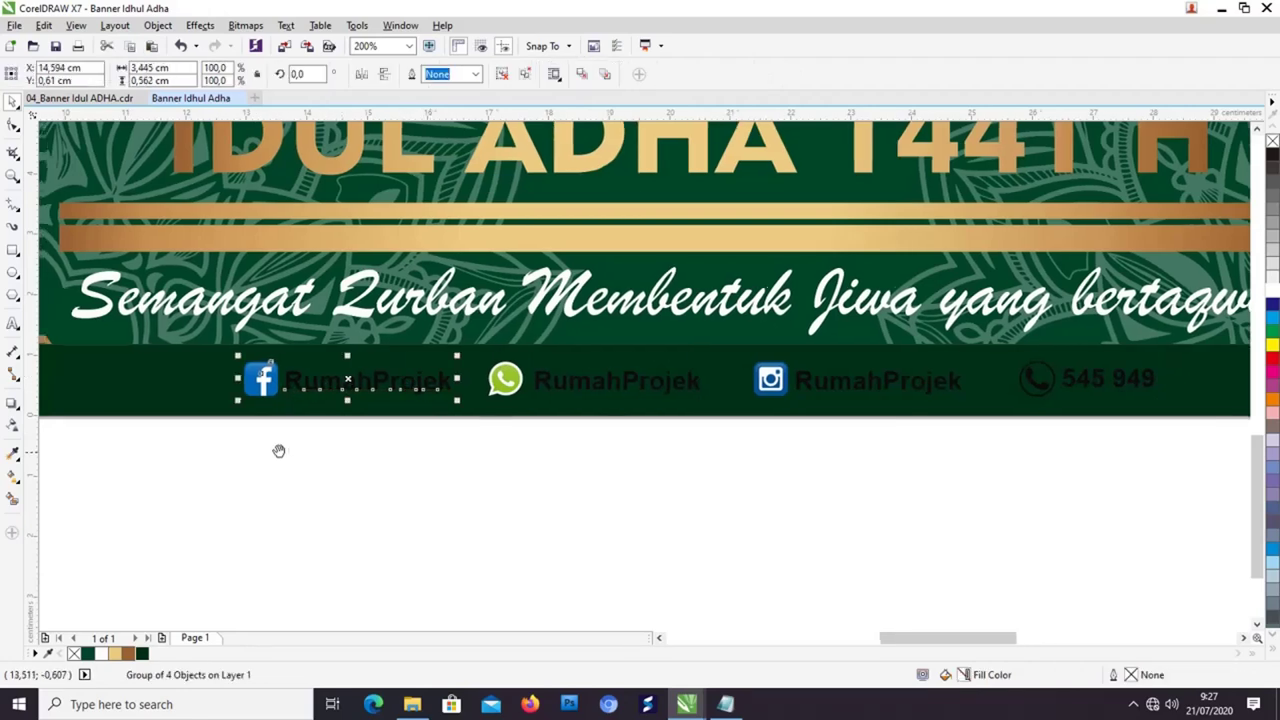
{"action": "scroll", "coordinate": [289, 451], "scroll_direction": "up", "scroll_amount": 1}
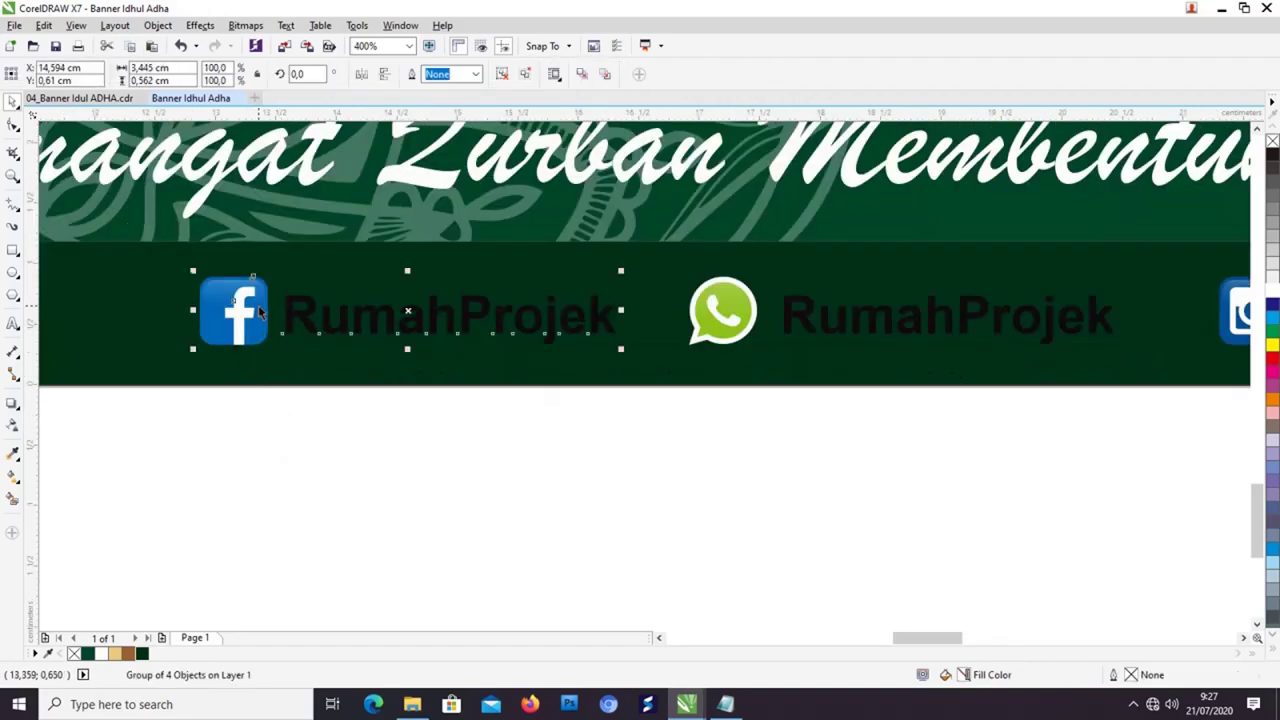
{"action": "key", "text": "ctrl+u"}
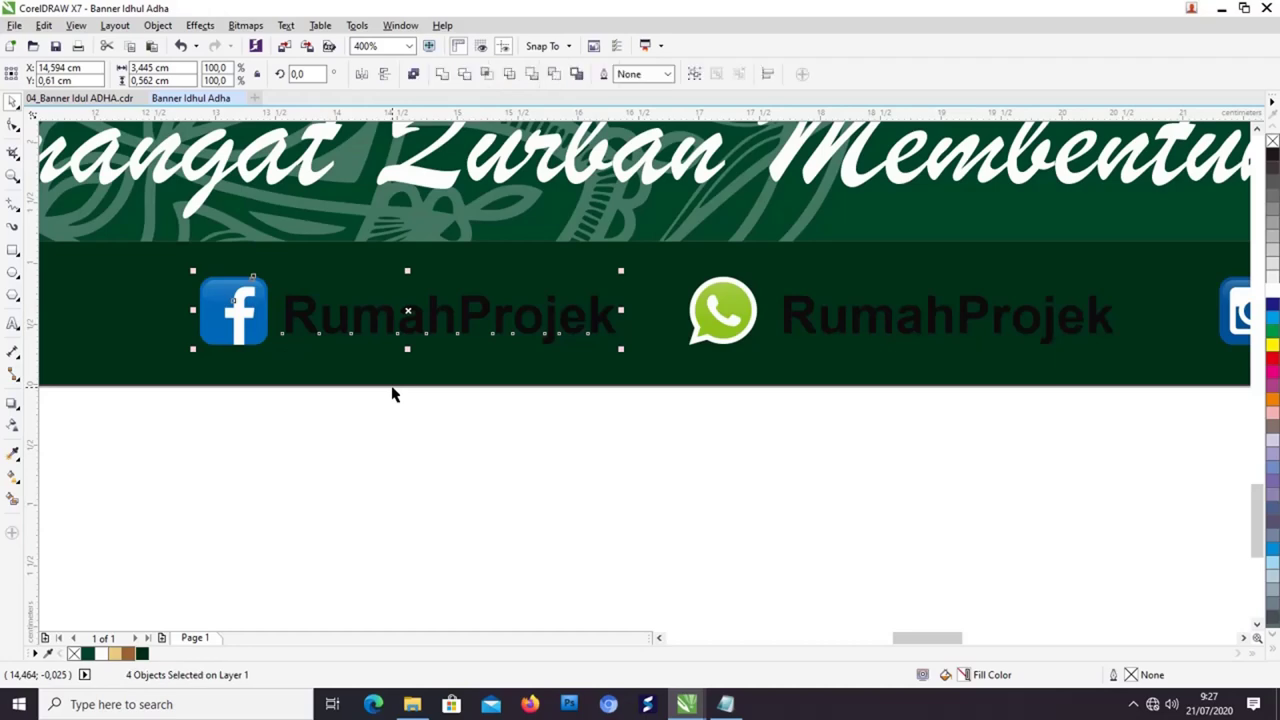
{"action": "left_click", "coordinate": [392, 394]}
{"action": "left_click", "coordinate": [303, 308]}
{"action": "left_click", "coordinate": [303, 299]}
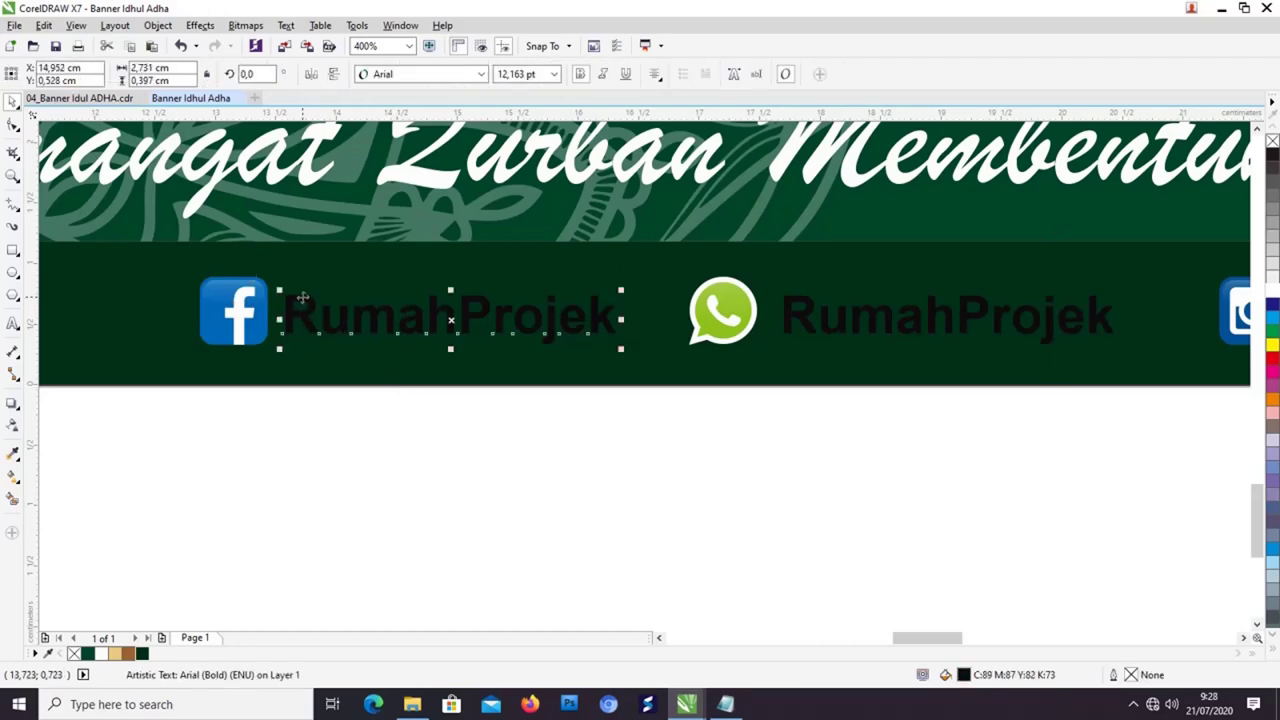
{"action": "left_click", "coordinate": [1272, 291]}
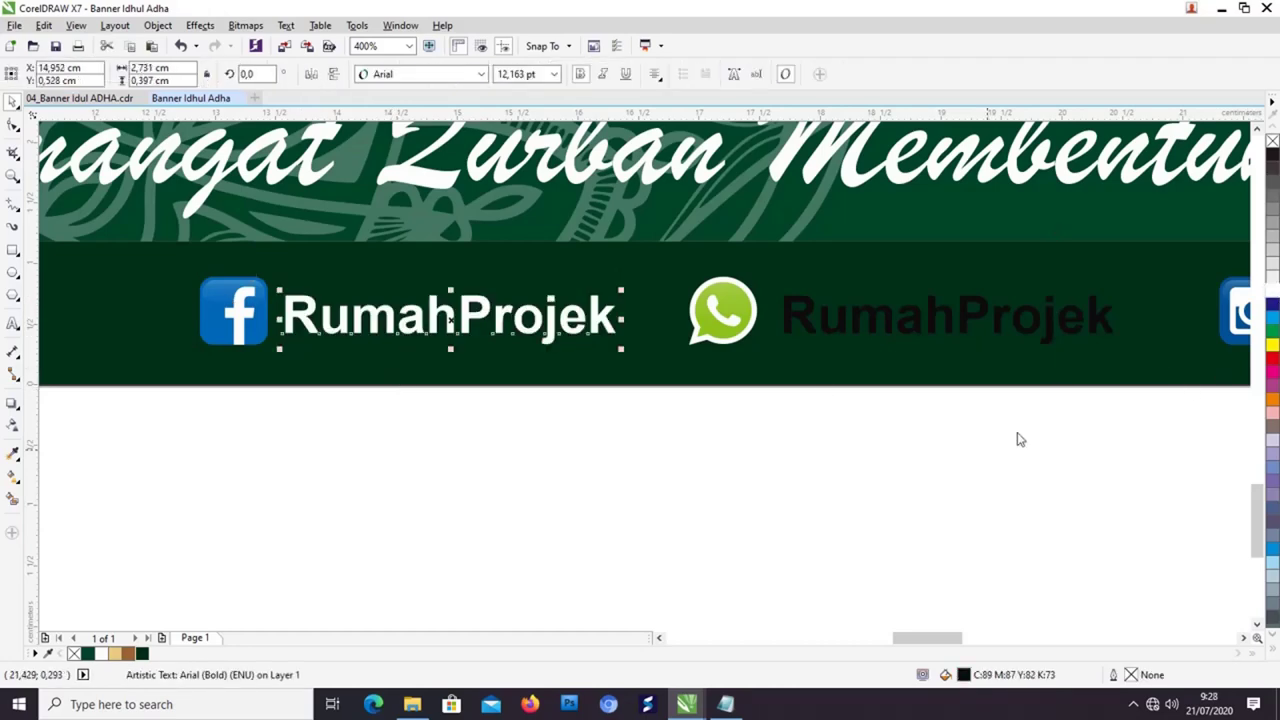
Step: Ungroup the WhatsApp entry and fill its RumahProjek text with white
{"action": "left_click", "coordinate": [960, 457]}
{"action": "left_click_drag", "start_coordinate": [960, 457], "coordinate": [511, 475]}
{"action": "left_click", "coordinate": [440, 350]}
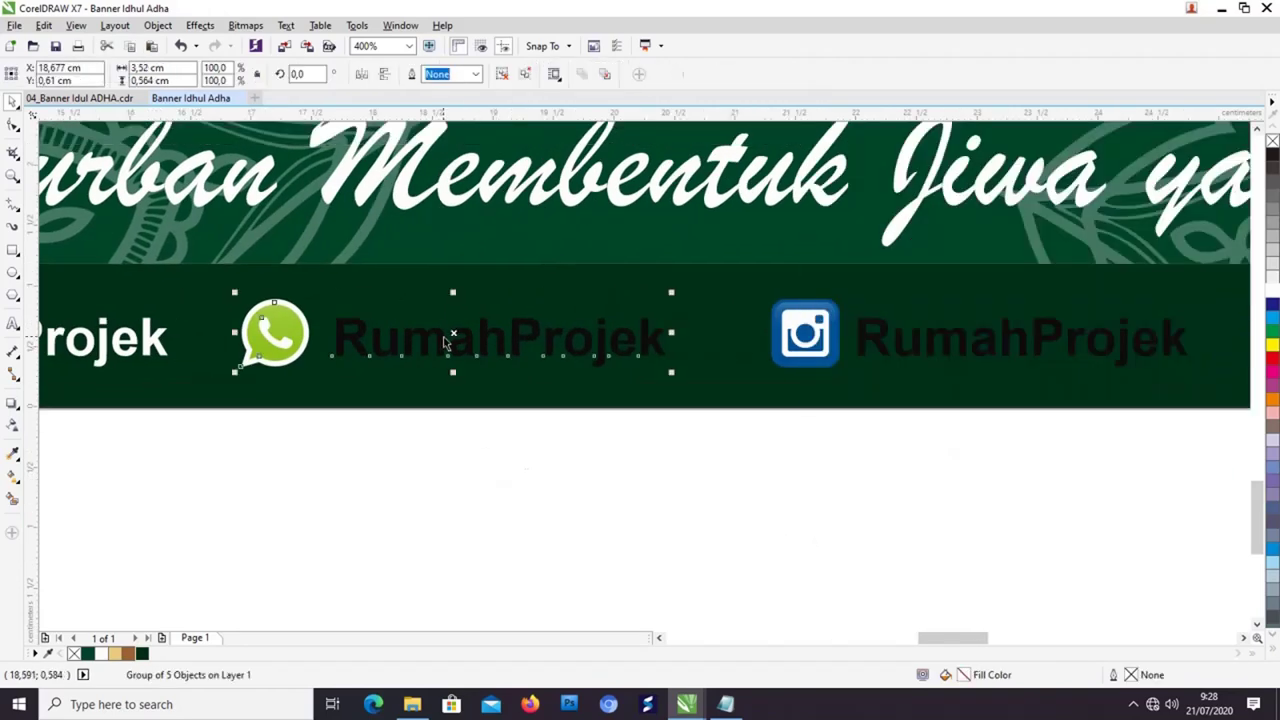
{"action": "key", "text": "ctrl+u"}
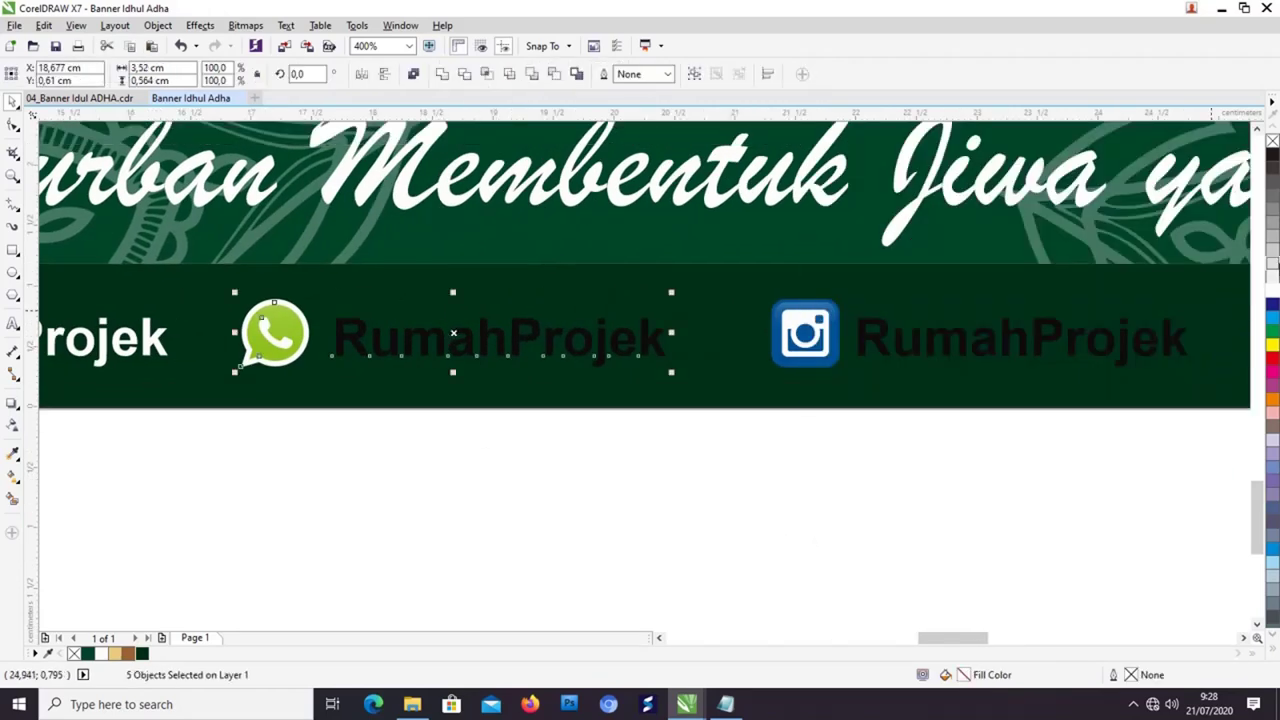
{"action": "left_click", "coordinate": [566, 463]}
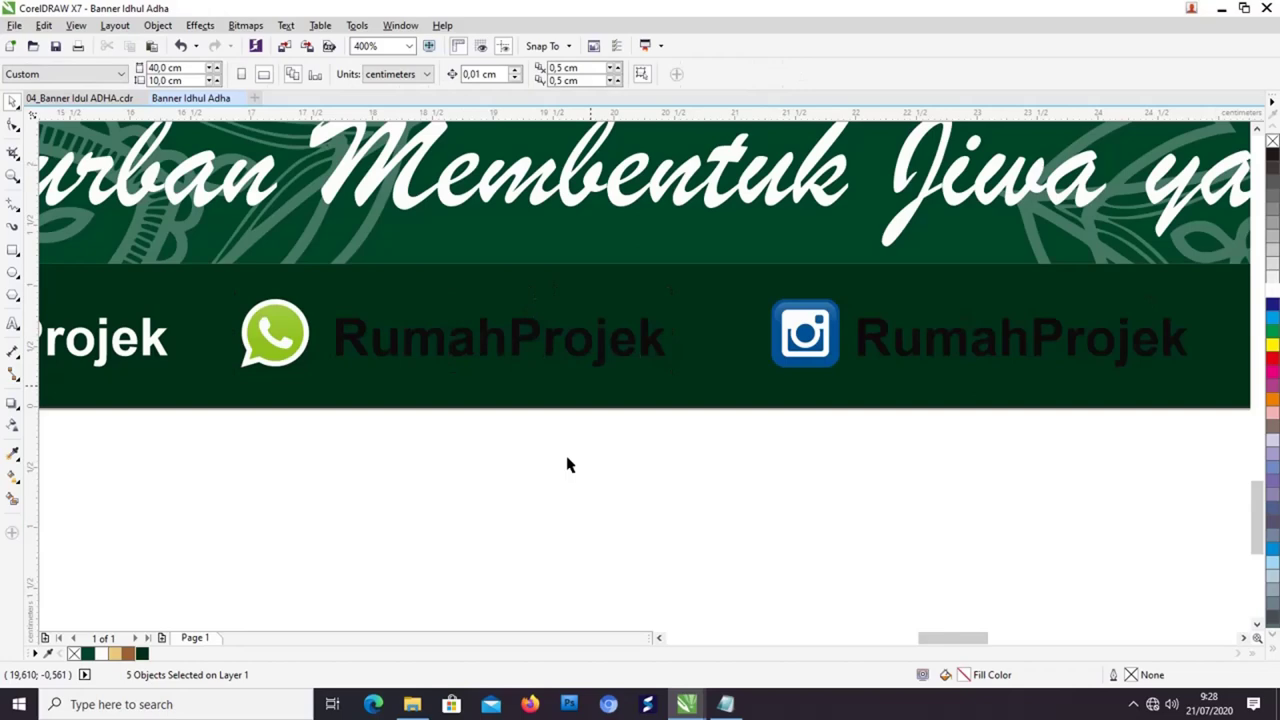
{"action": "left_click", "coordinate": [603, 357]}
{"action": "left_click", "coordinate": [1272, 288]}
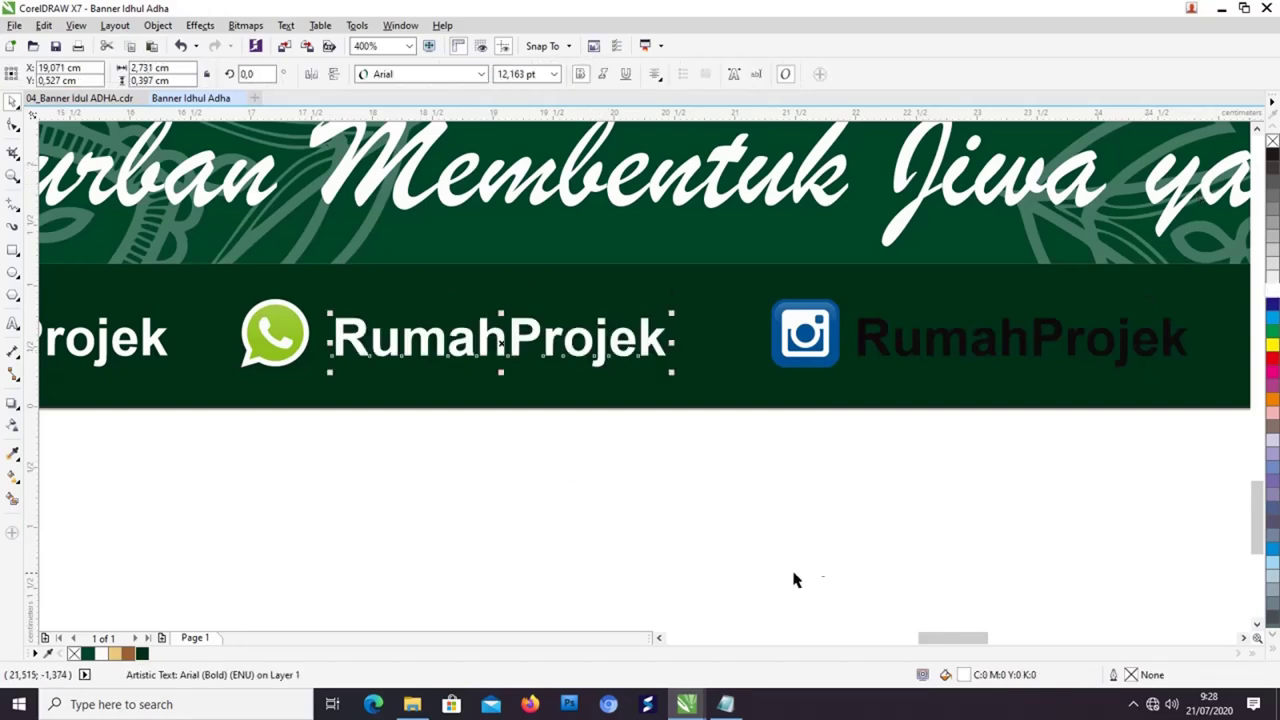
Step: Ungroup the Instagram entry and fill its RumahProjek text with white
{"action": "scroll", "coordinate": [290, 546], "scroll_direction": "right", "scroll_amount": 3}
{"action": "left_click", "coordinate": [455, 335]}
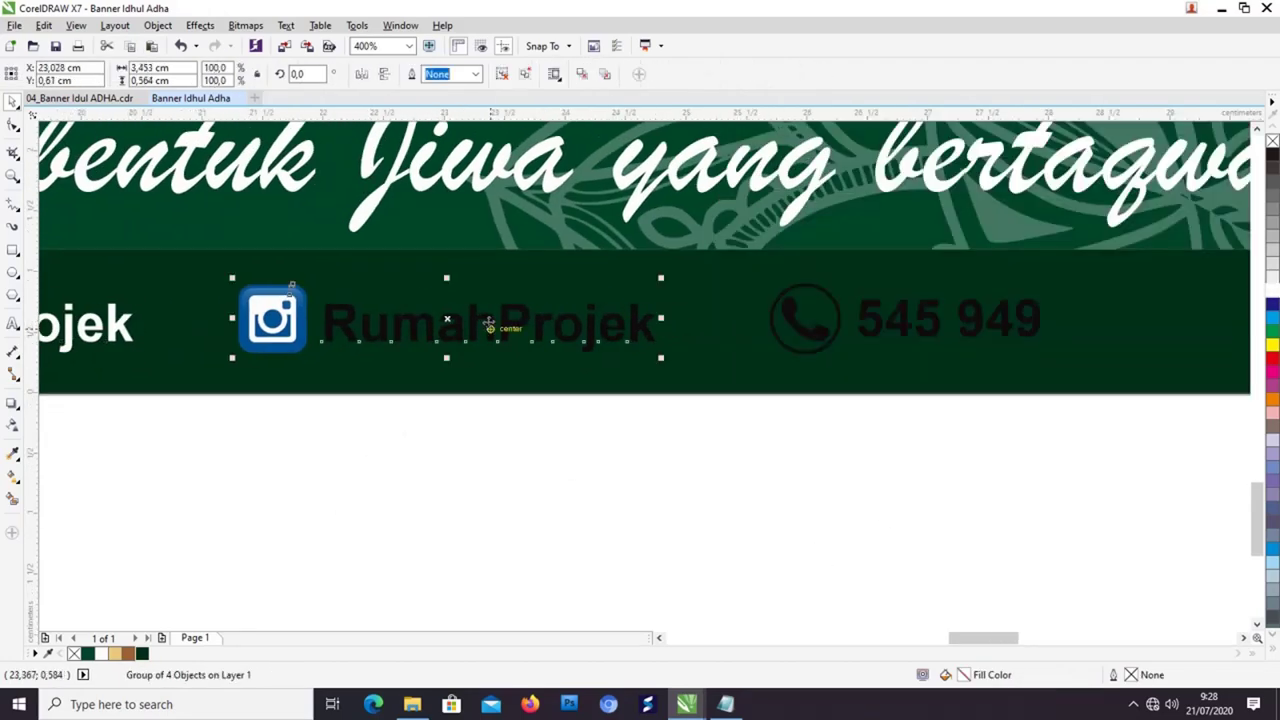
{"action": "left_click", "coordinate": [560, 454]}
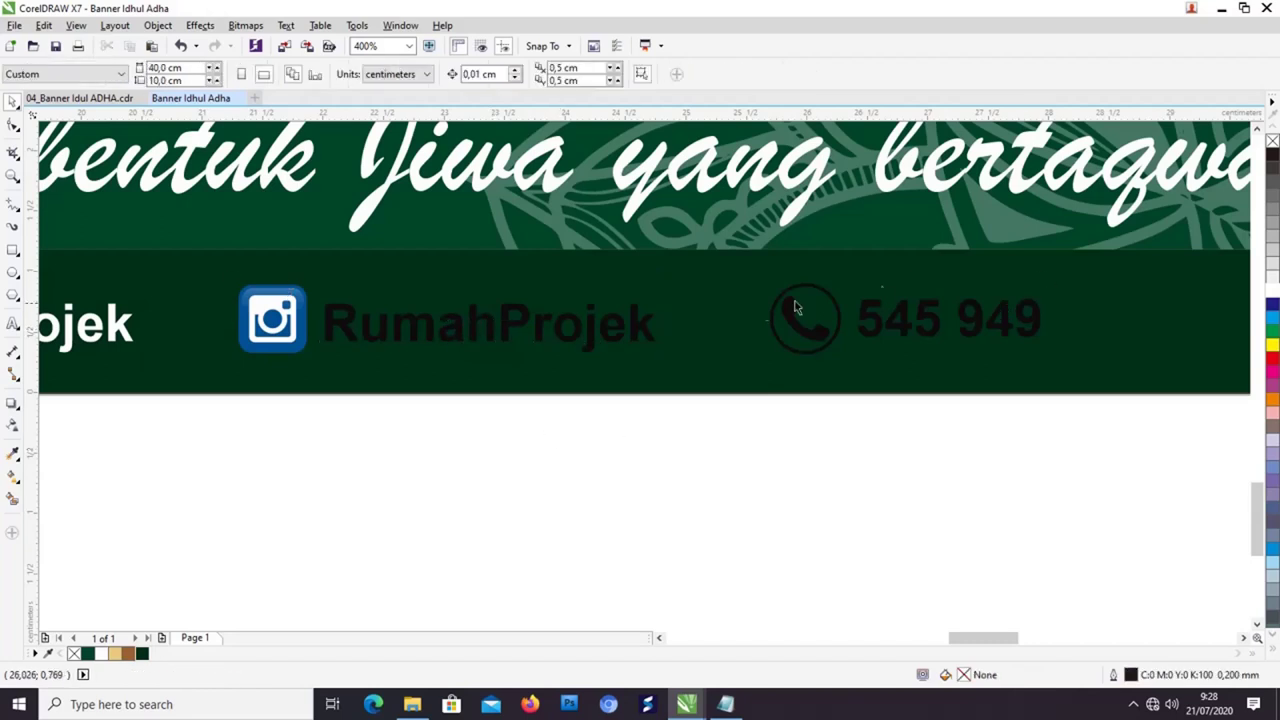
{"action": "left_click", "coordinate": [640, 335]}
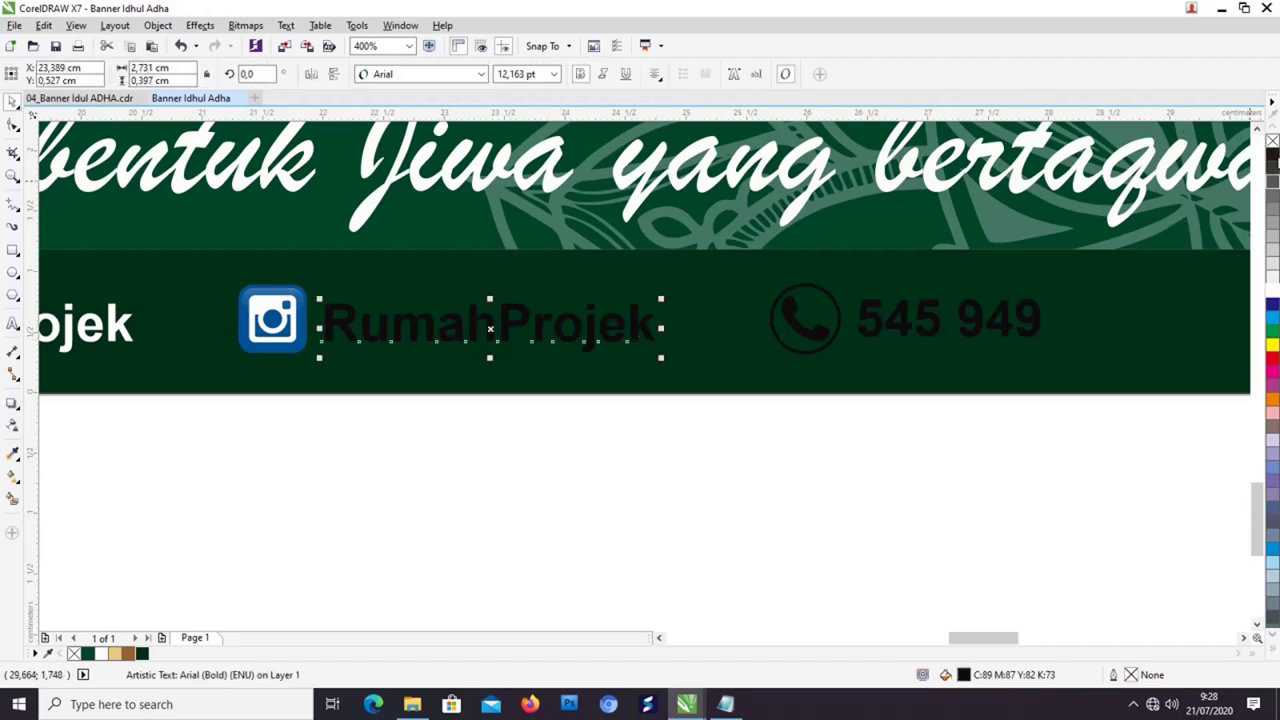
{"action": "left_click", "coordinate": [1272, 291]}
{"action": "left_click", "coordinate": [932, 510]}
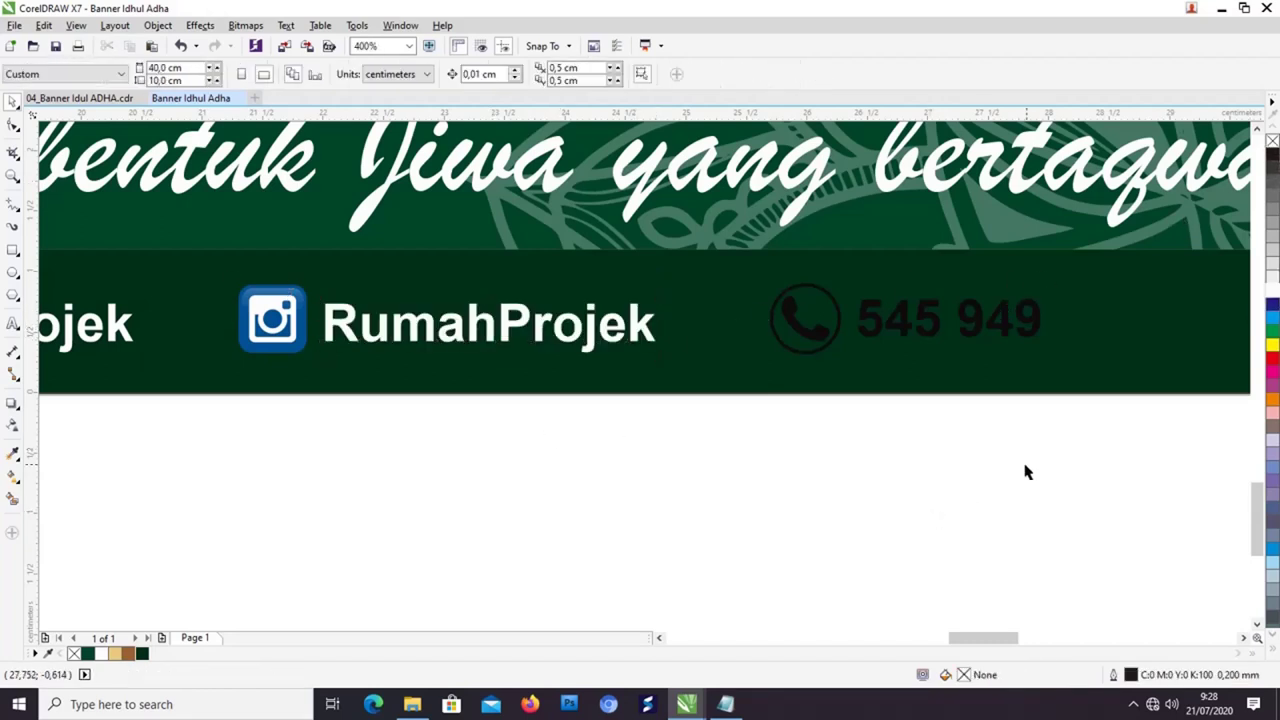
Step: Fill the phone icon and phone number group with white
{"action": "left_click", "coordinate": [938, 322]}
{"action": "left_click", "coordinate": [1272, 290]}
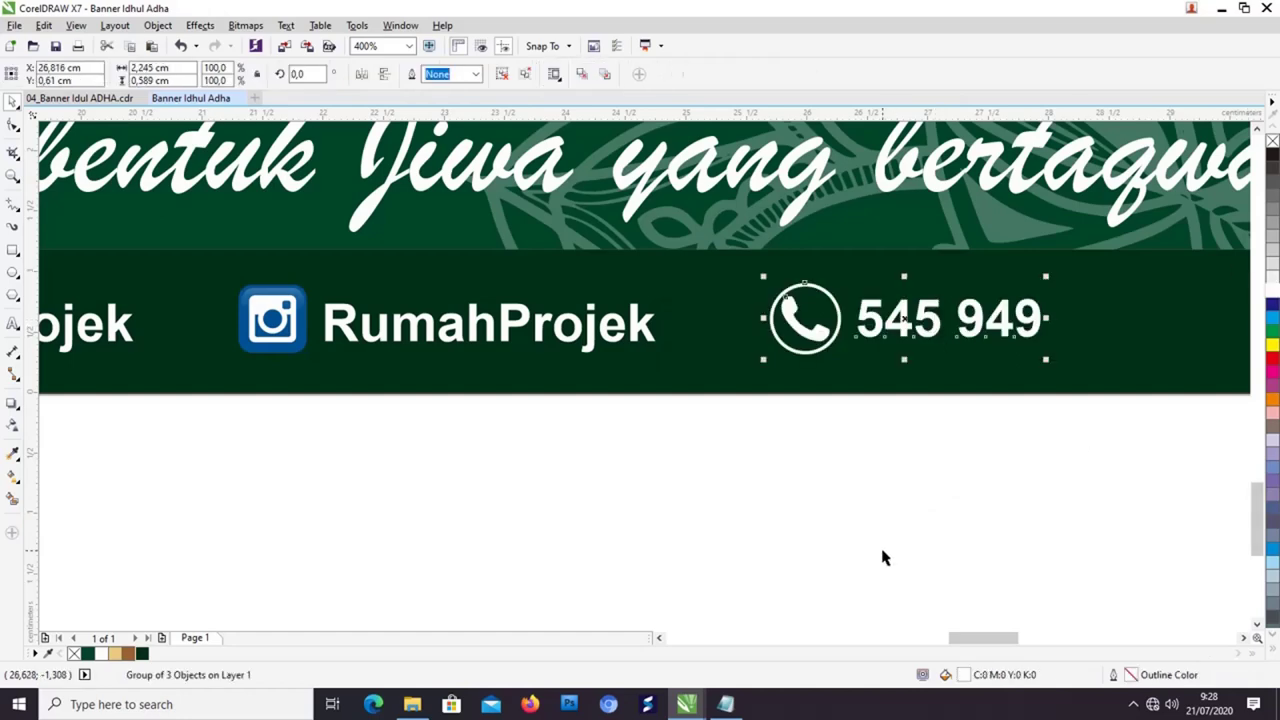
{"action": "left_click", "coordinate": [829, 549]}
Step: Examine the whole banner, checking the contact strip, text and ornament layout at different magnifications
{"action": "scroll", "coordinate": [829, 549], "scroll_direction": "down", "scroll_amount": 5}
{"action": "left_click_drag", "start_coordinate": [827, 455], "coordinate": [794, 507]}
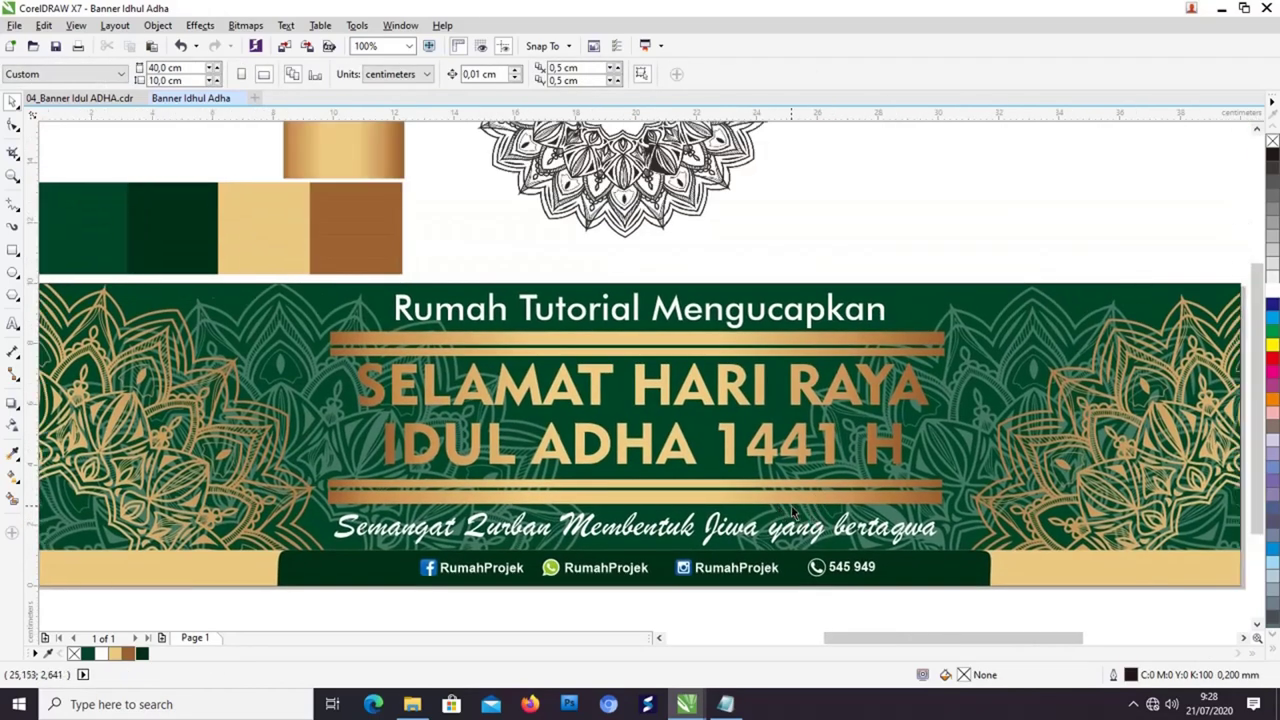
{"action": "scroll", "coordinate": [791, 506], "scroll_direction": "down", "scroll_amount": 1}
{"action": "scroll", "coordinate": [791, 505], "scroll_direction": "down", "scroll_amount": 2}
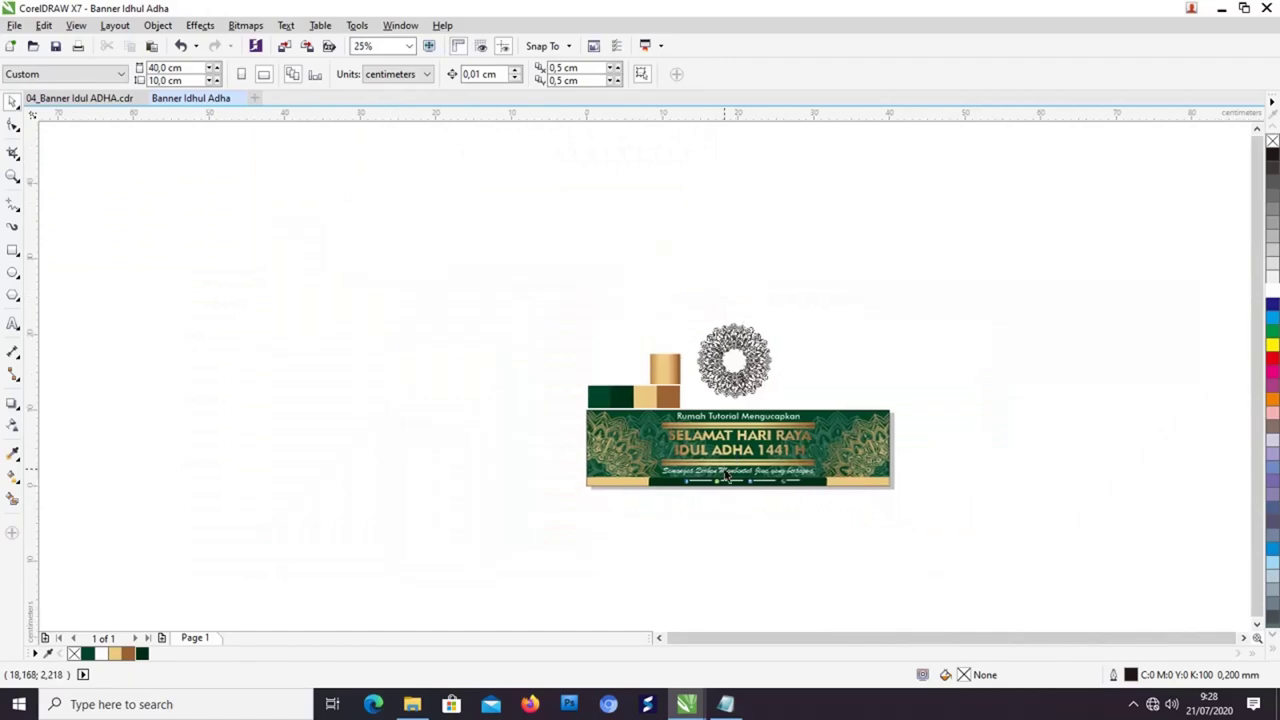
{"action": "scroll", "coordinate": [690, 460], "scroll_direction": "up", "scroll_amount": 1}
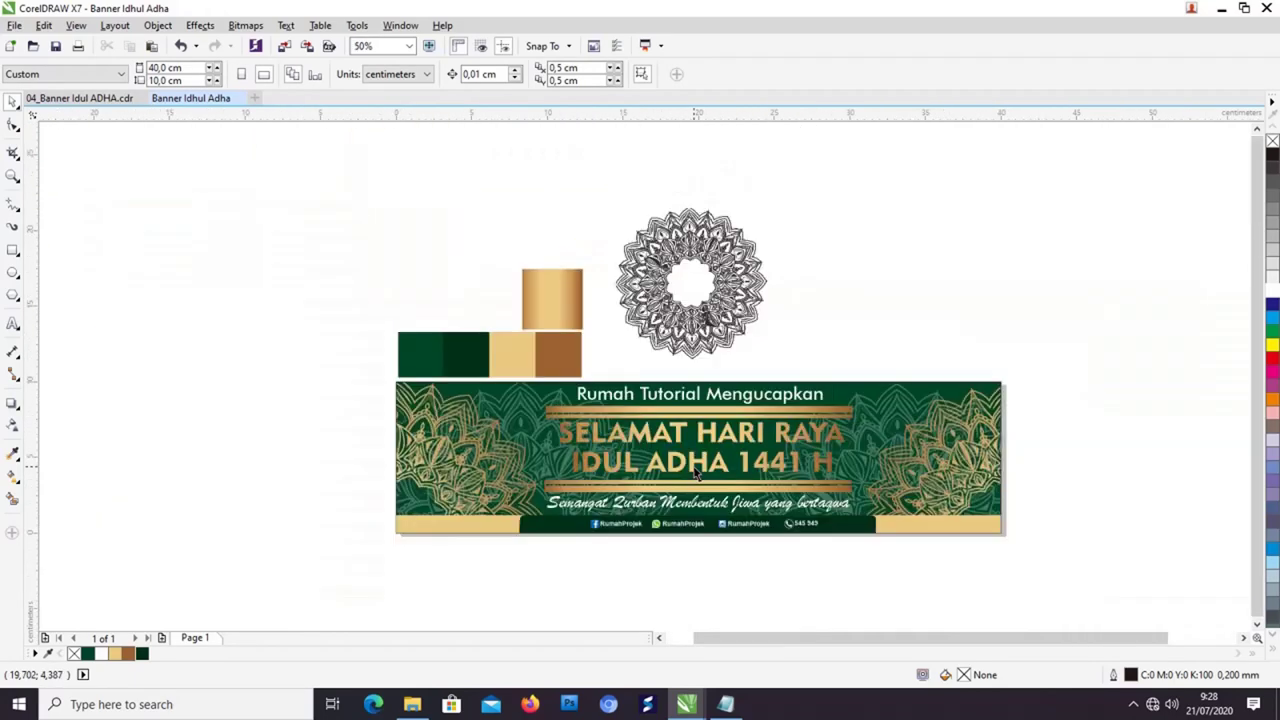
{"action": "left_click_drag", "start_coordinate": [693, 465], "coordinate": [665, 424]}
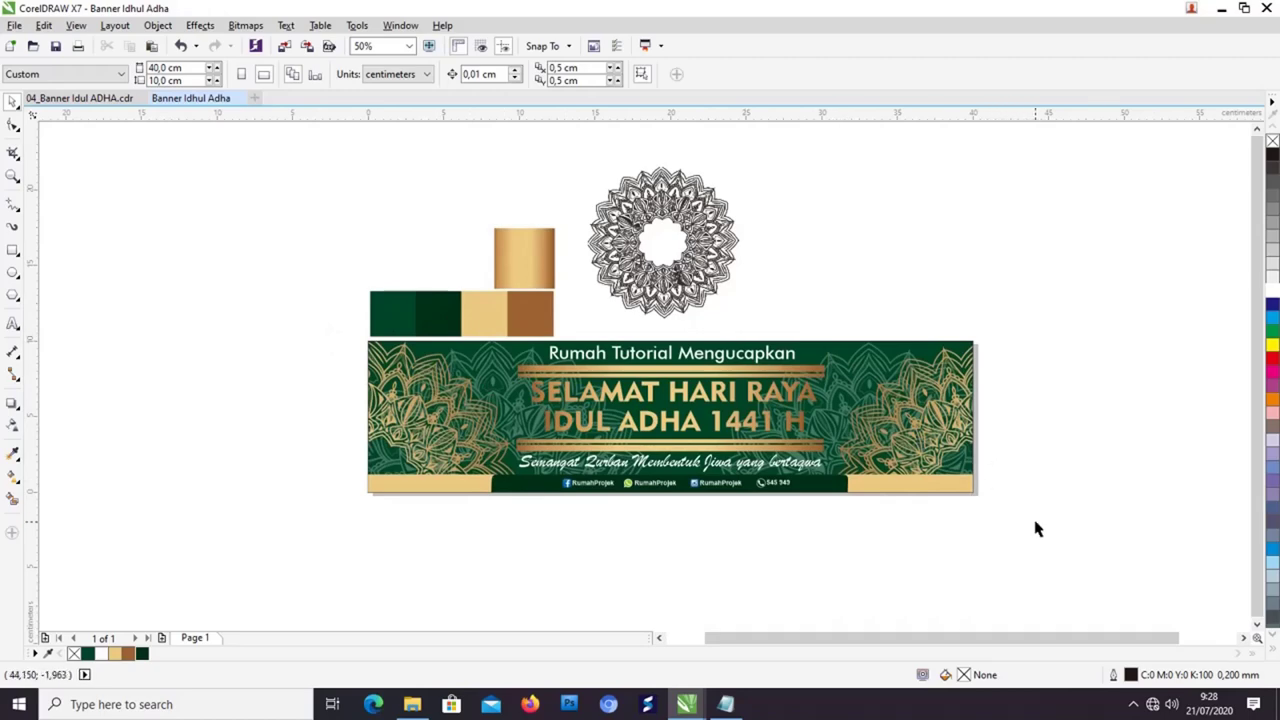
{"action": "left_click_drag", "start_coordinate": [1035, 522], "coordinate": [309, 343]}
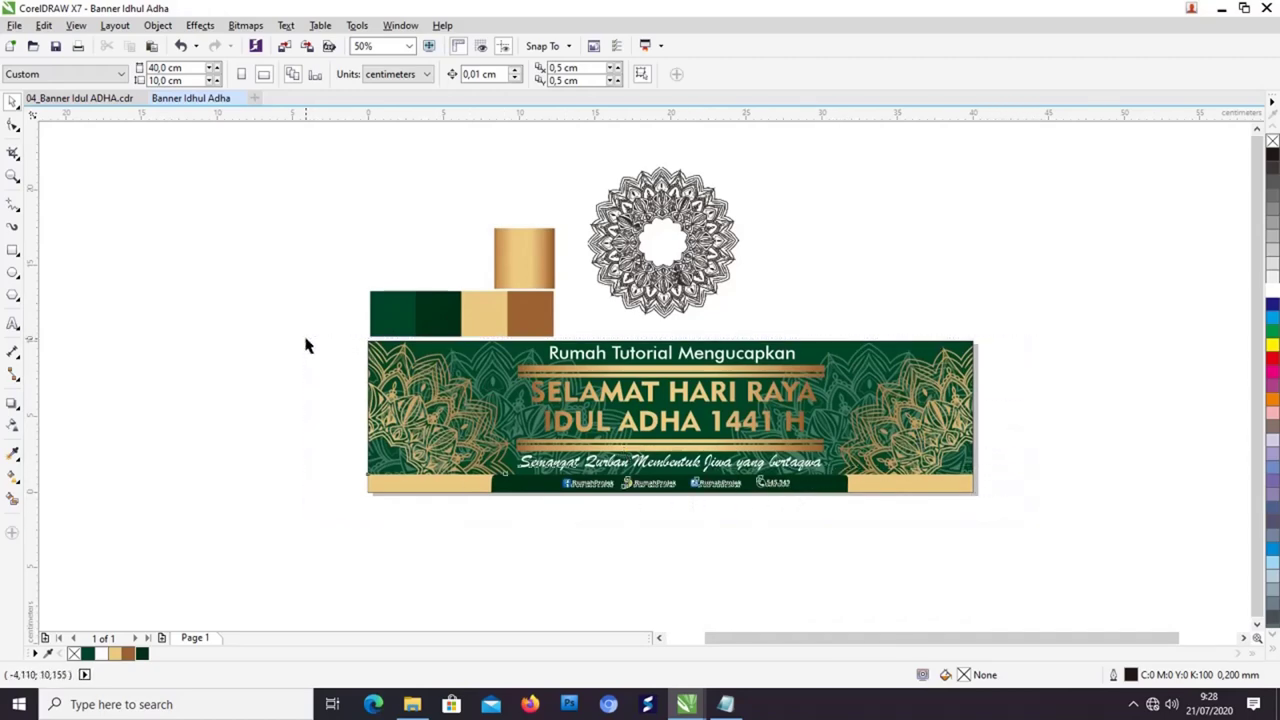
{"action": "key", "text": "Escape"}
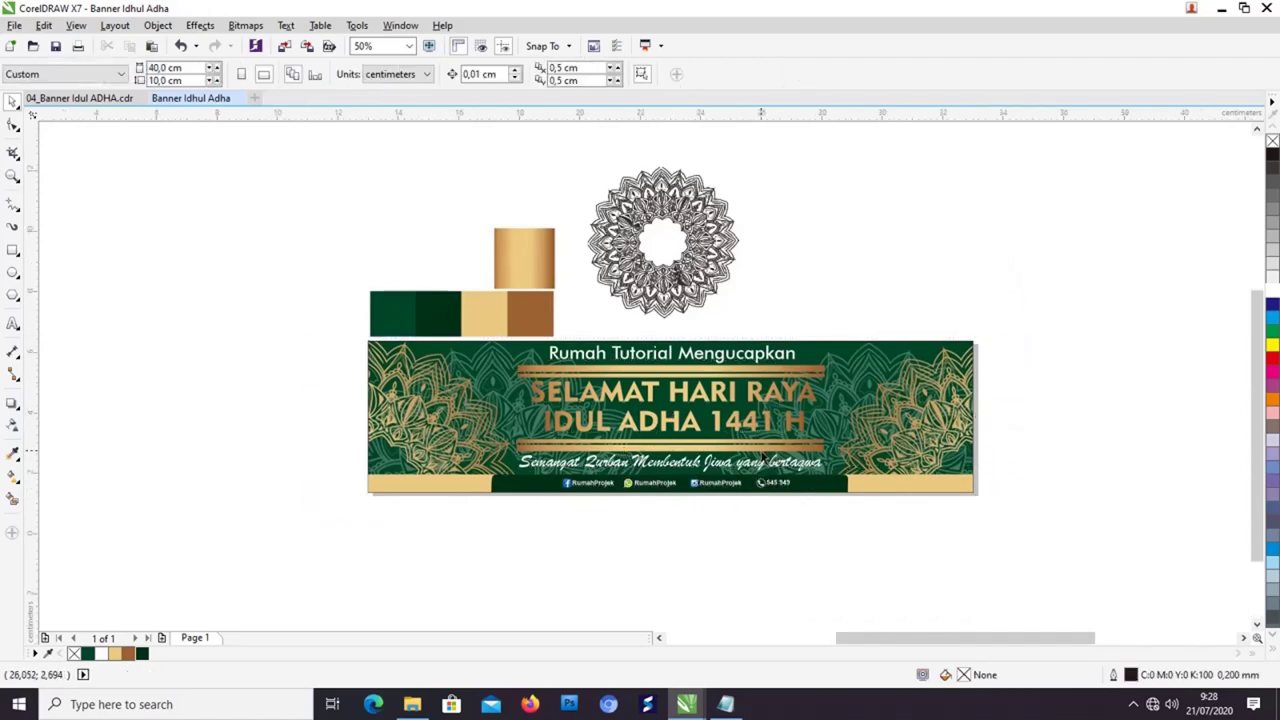
{"action": "scroll", "coordinate": [768, 454], "scroll_direction": "up", "scroll_amount": 2}
{"action": "left_click_drag", "start_coordinate": [773, 452], "coordinate": [779, 461]}
{"action": "scroll", "coordinate": [779, 462], "scroll_direction": "right", "scroll_amount": 2}
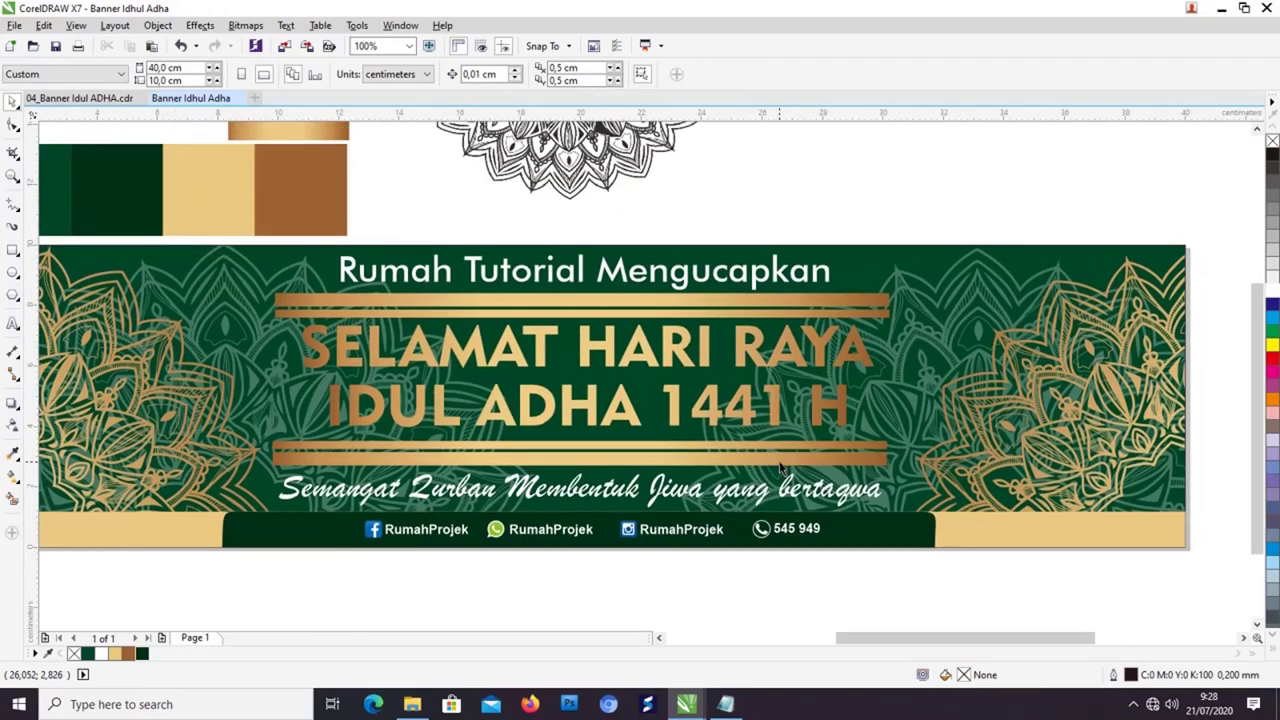